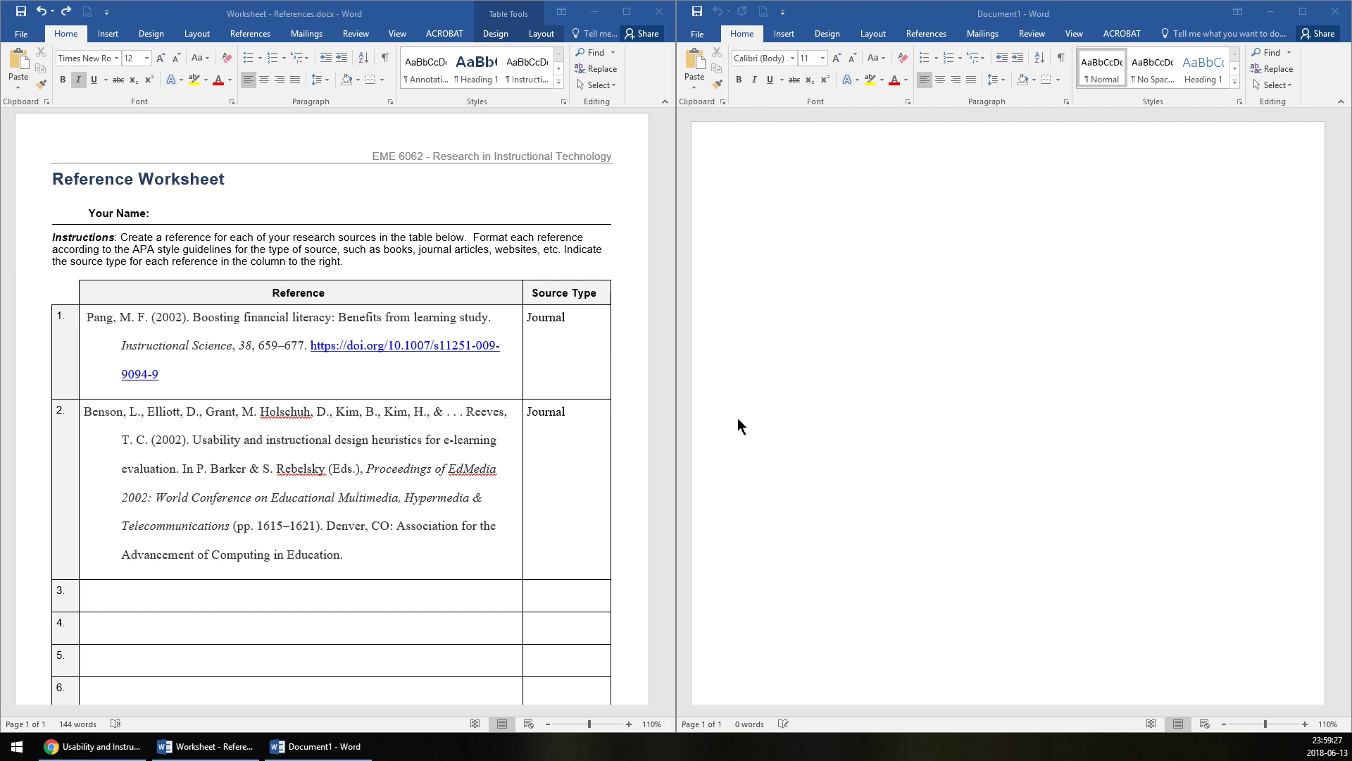
left_click(365, 540)
mouse_move(338, 550)
left_mouse_down()
mouse_move(120, 324)
mouse_move(112, 338)
left_mouse_up()
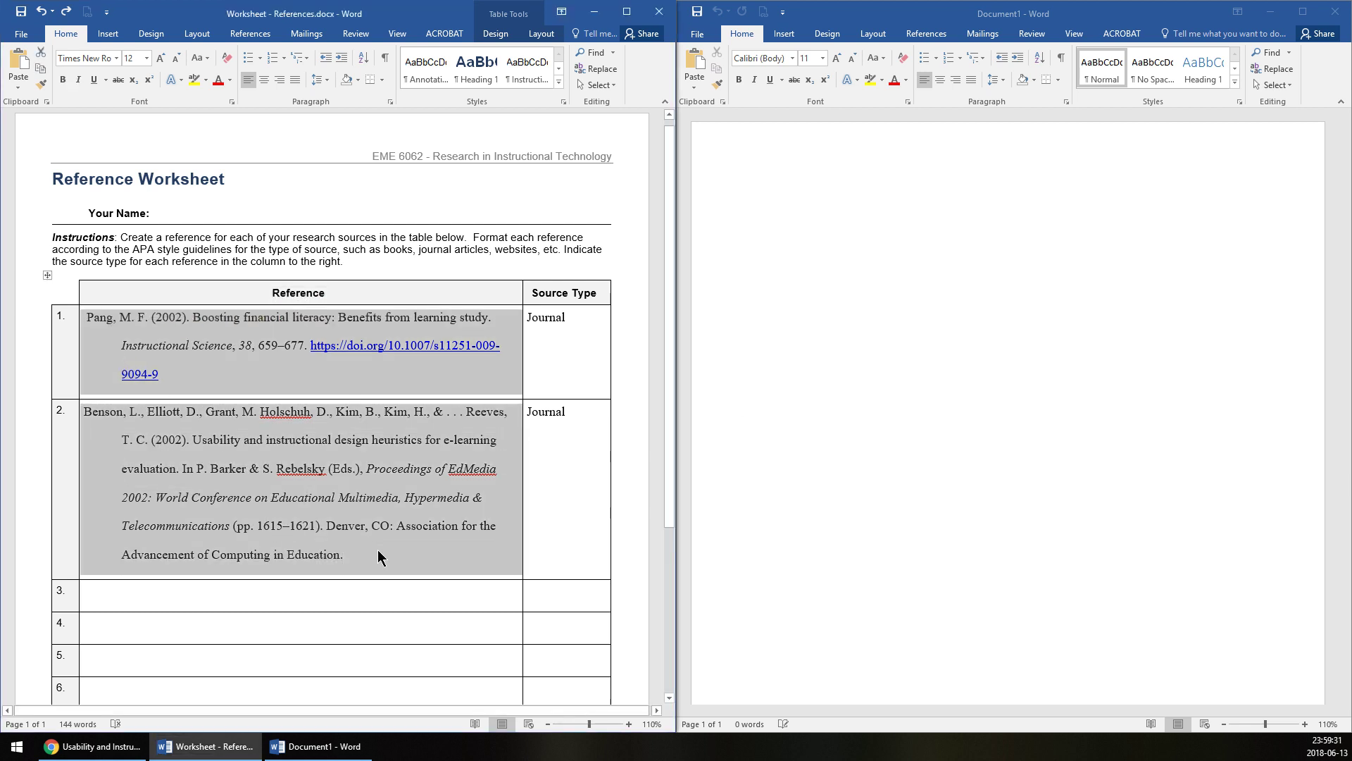
left_click(373, 563)
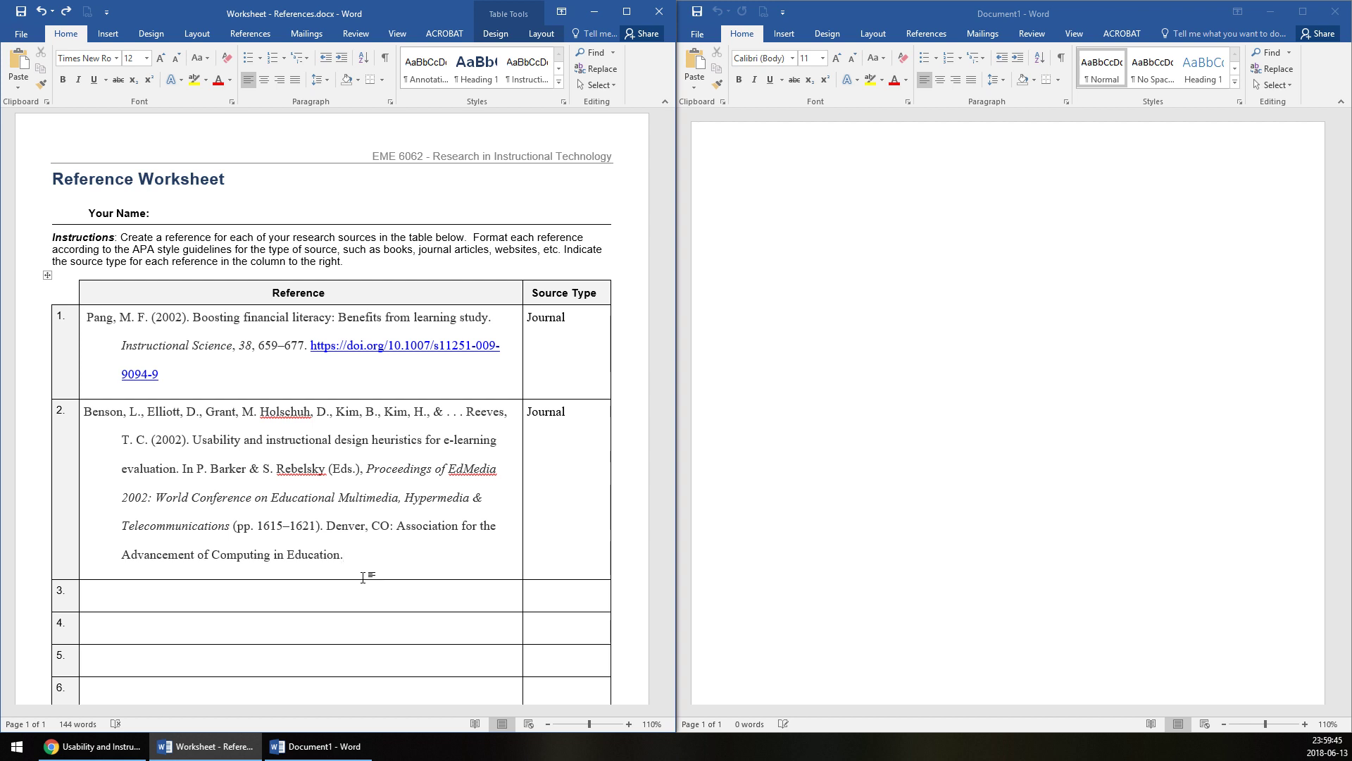
scroll(380, 549, "down", 5)
scroll(394, 423, "up", 4)
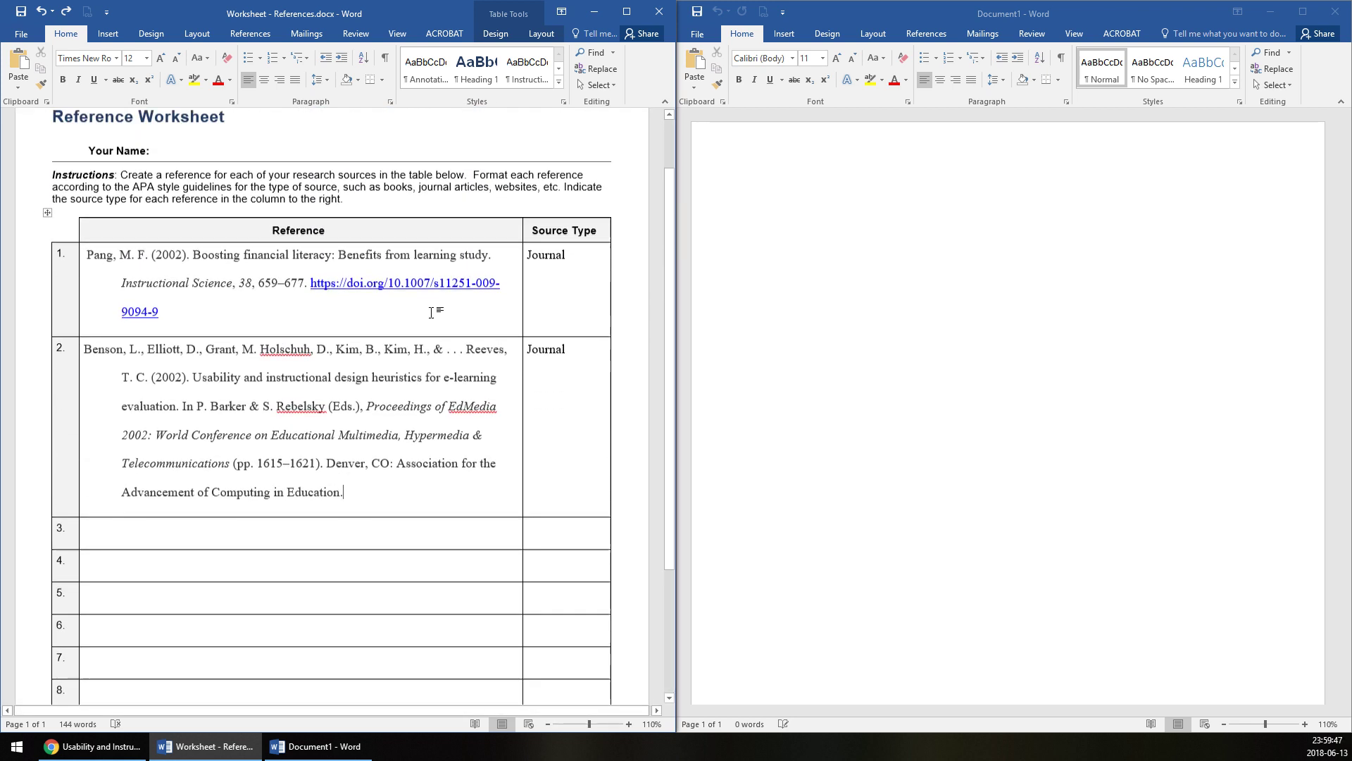
scroll(432, 312, "up", 1)
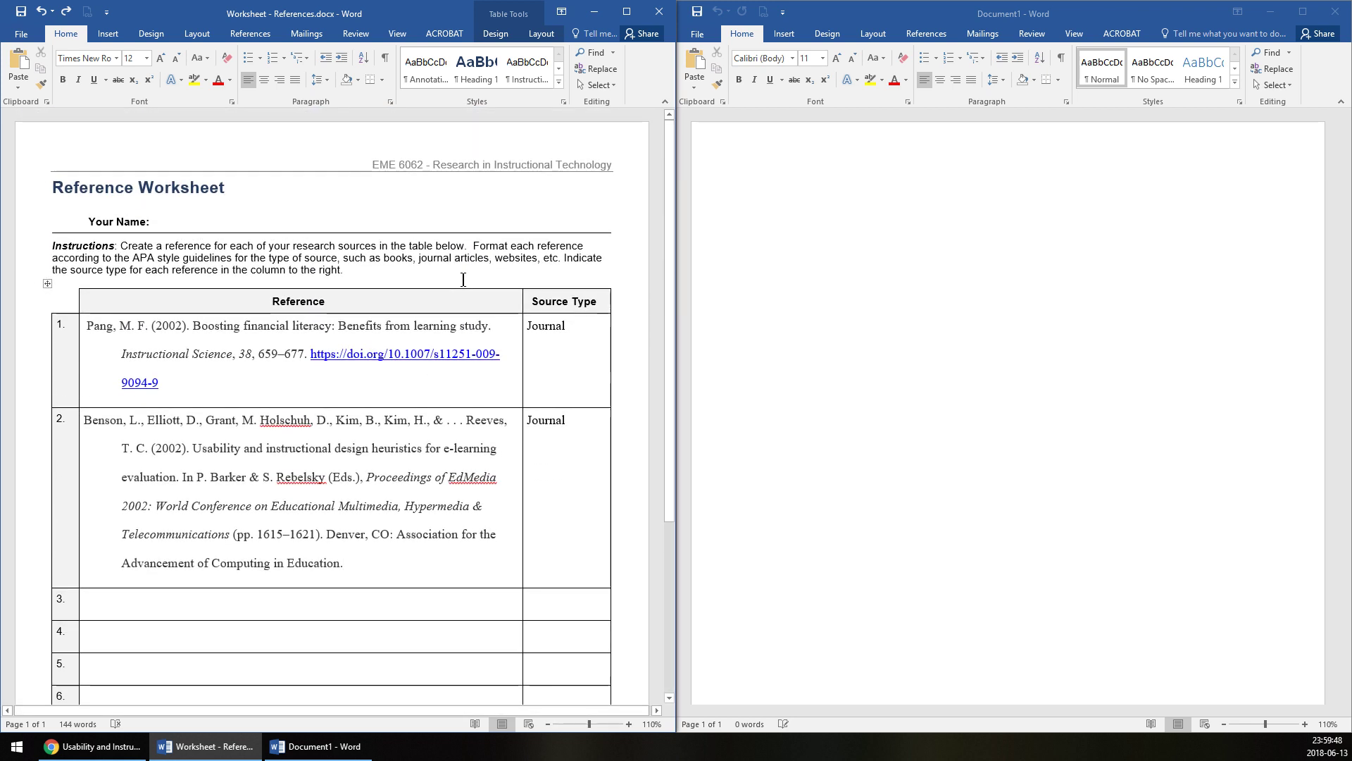
Set the blank document's font to Times New Roman, size 12
left_click(995, 363)
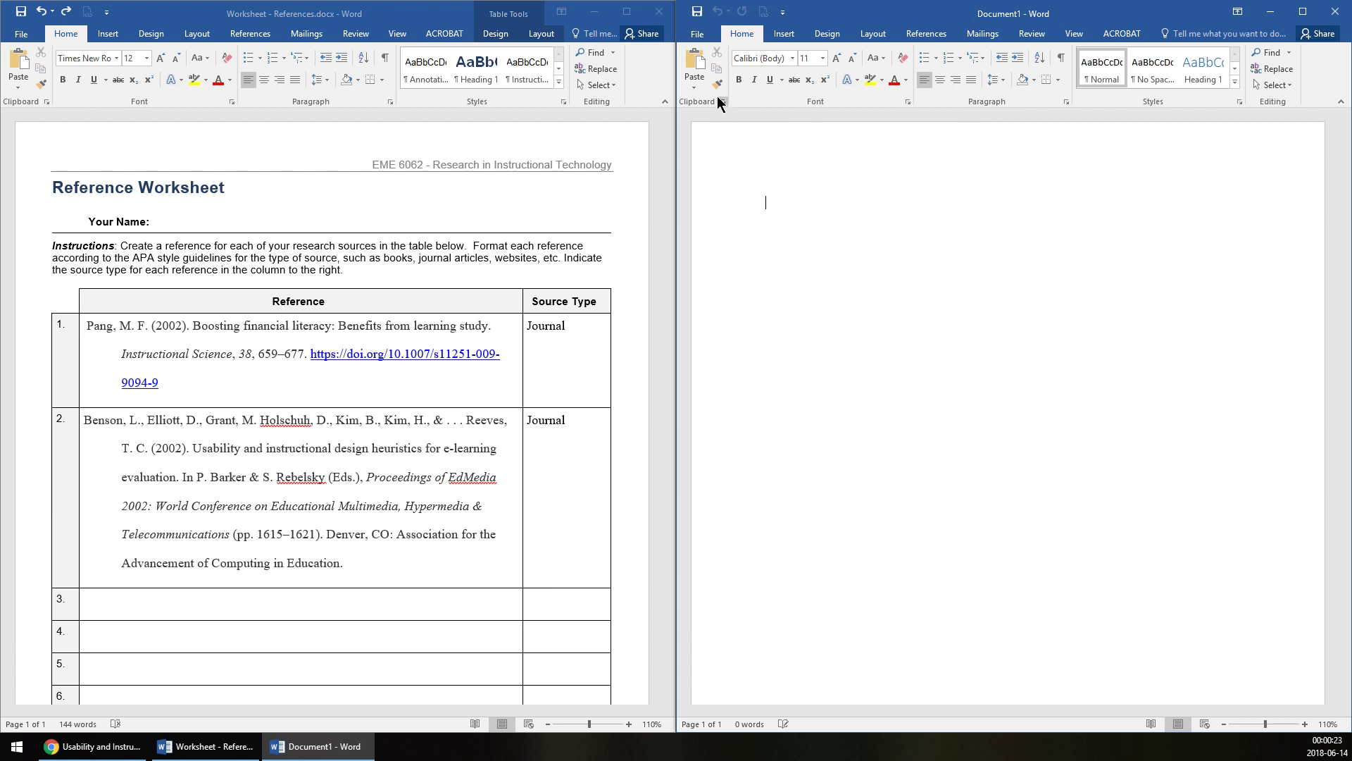
left_click(792, 59)
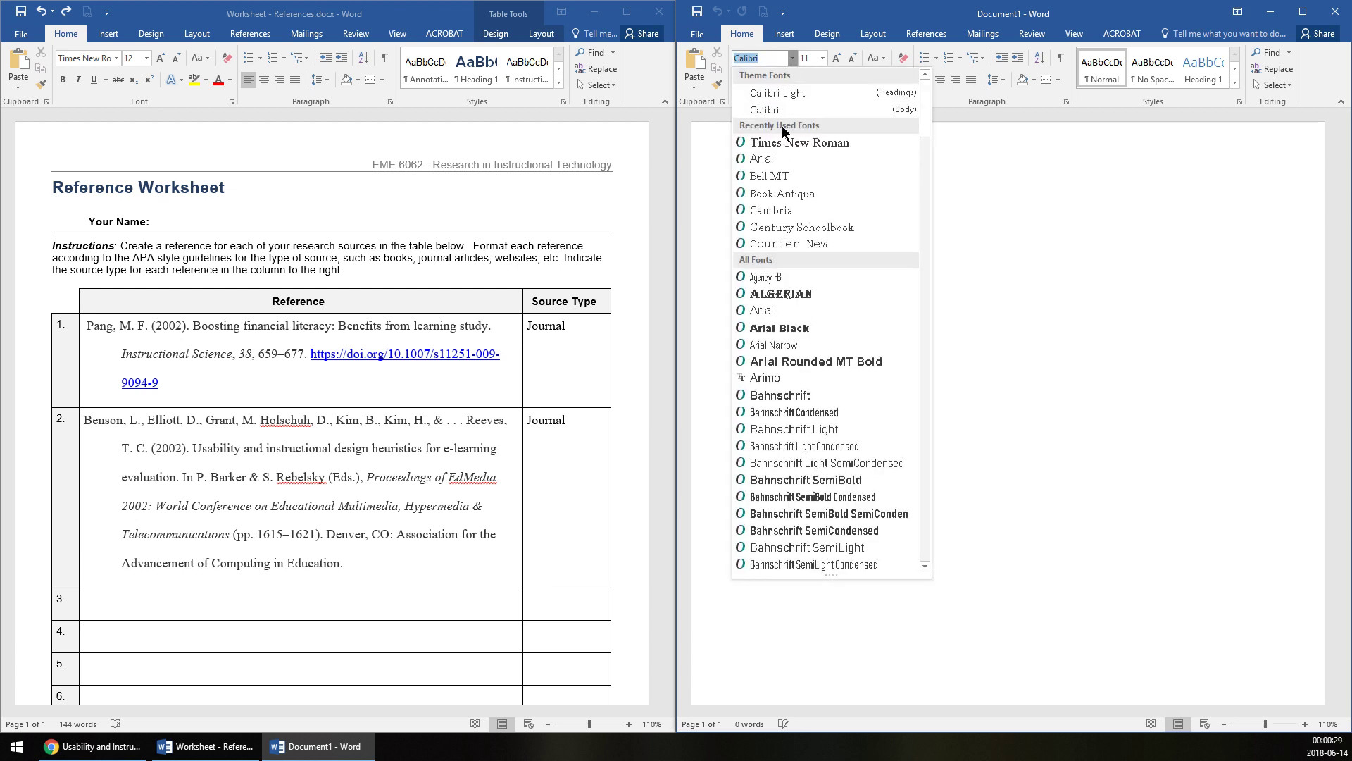
left_click(784, 137)
left_click(822, 59)
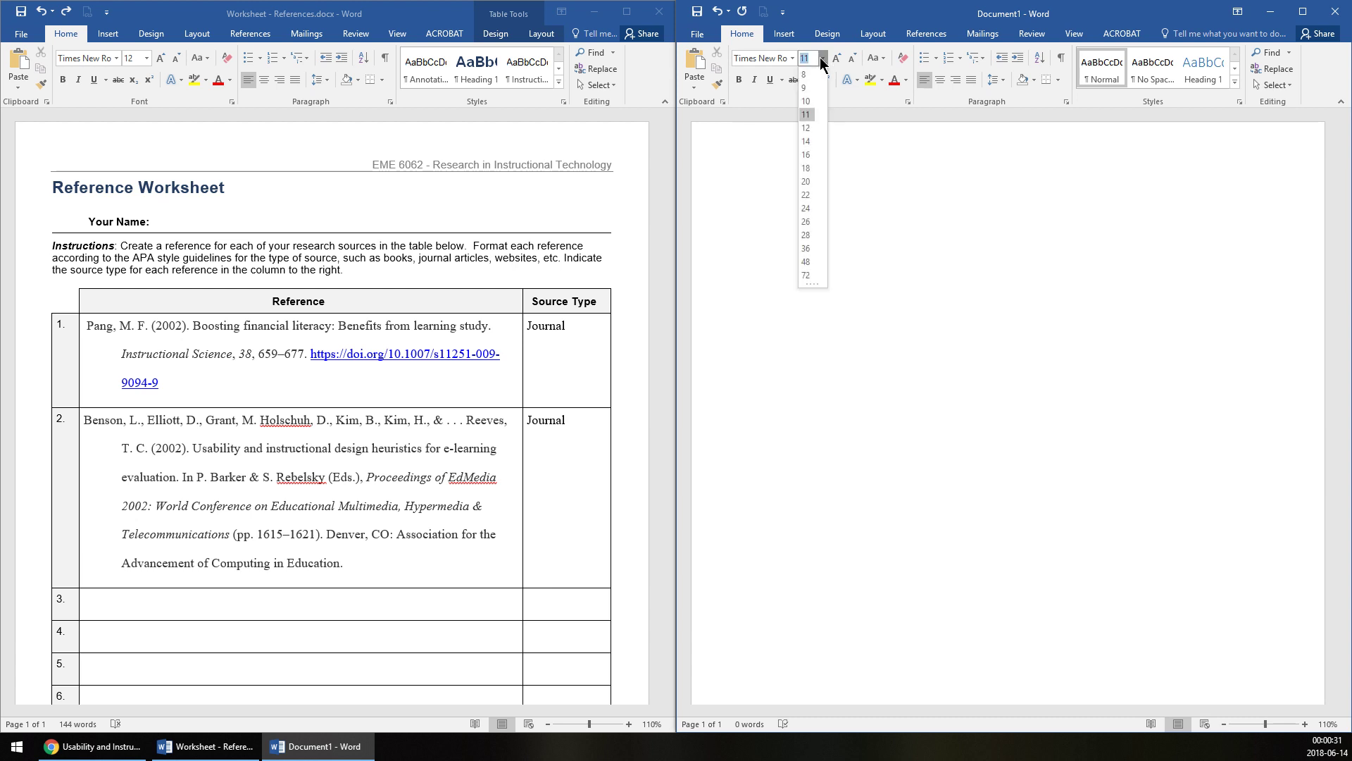
left_click(813, 129)
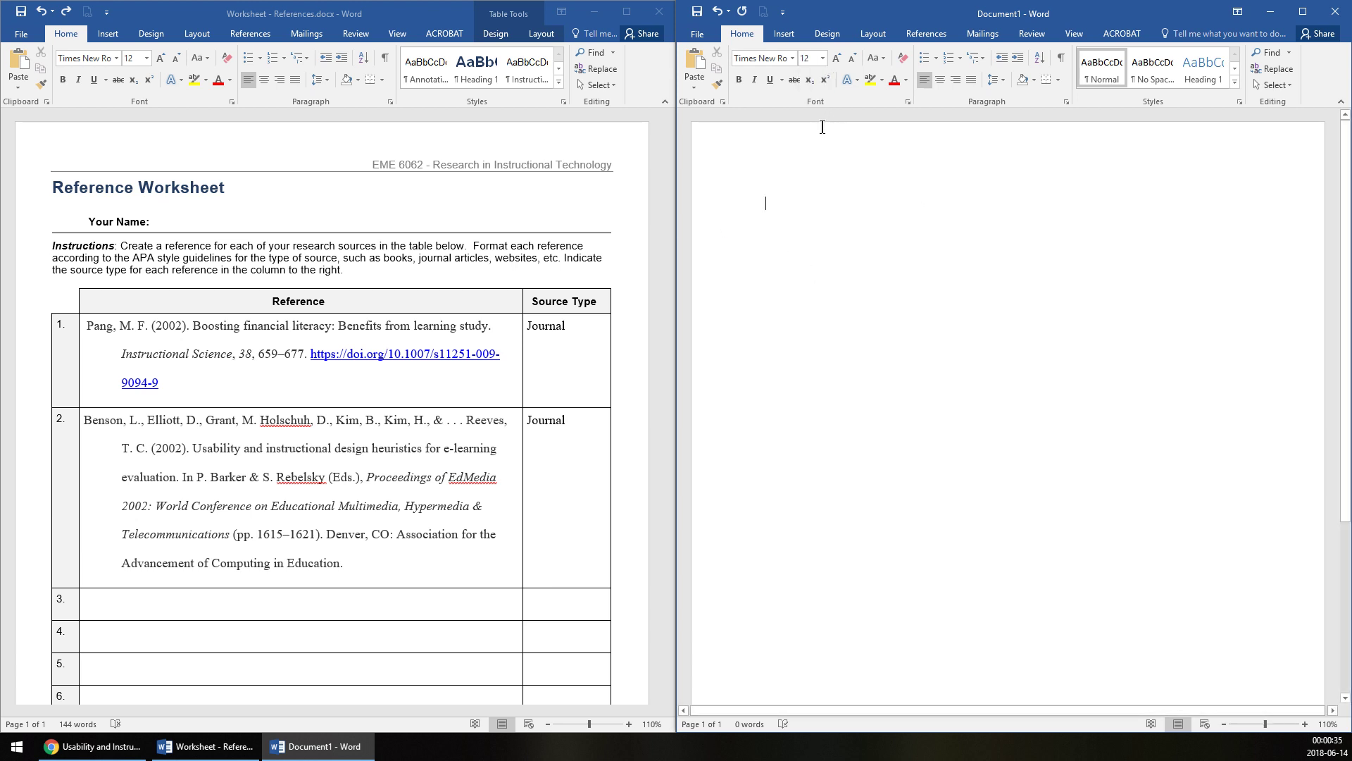
Insert a Blank (Three Columns) header in the new document
left_click(785, 35)
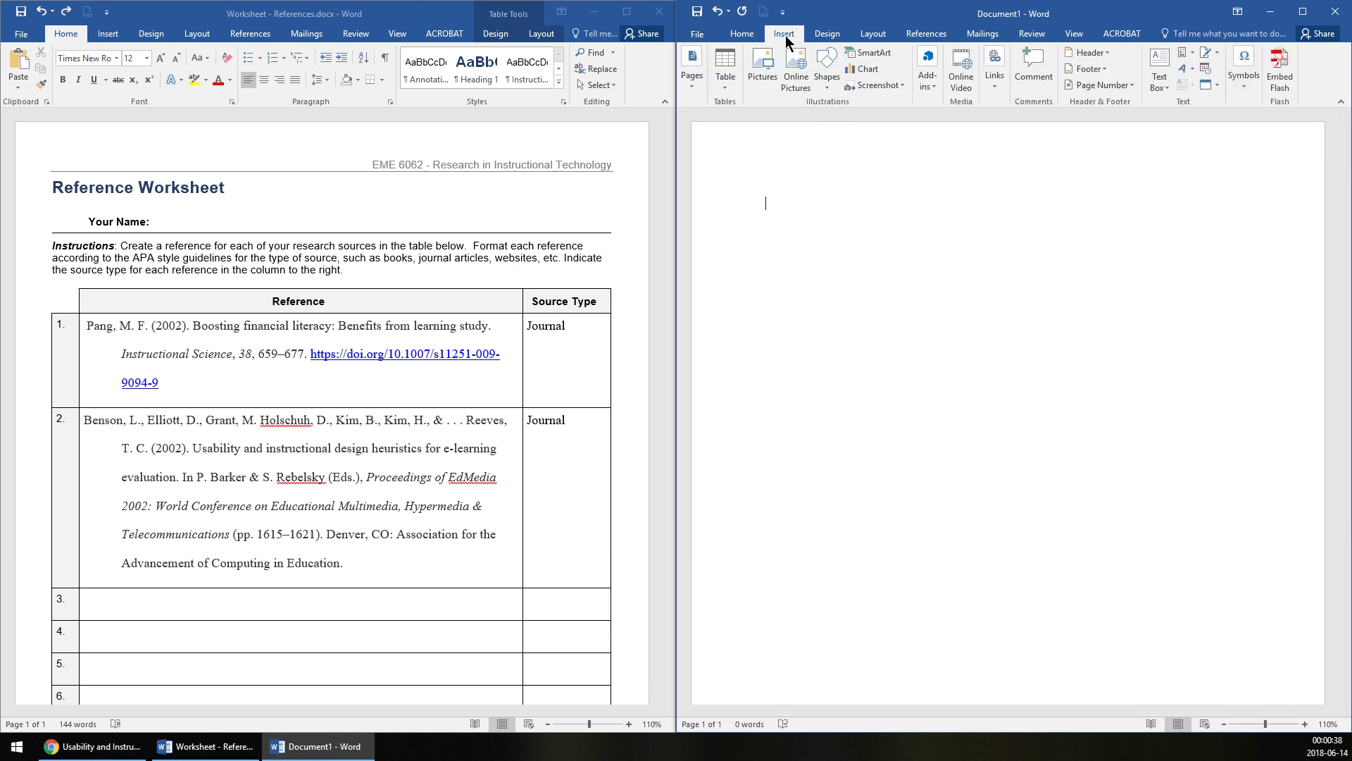
left_click(1106, 57)
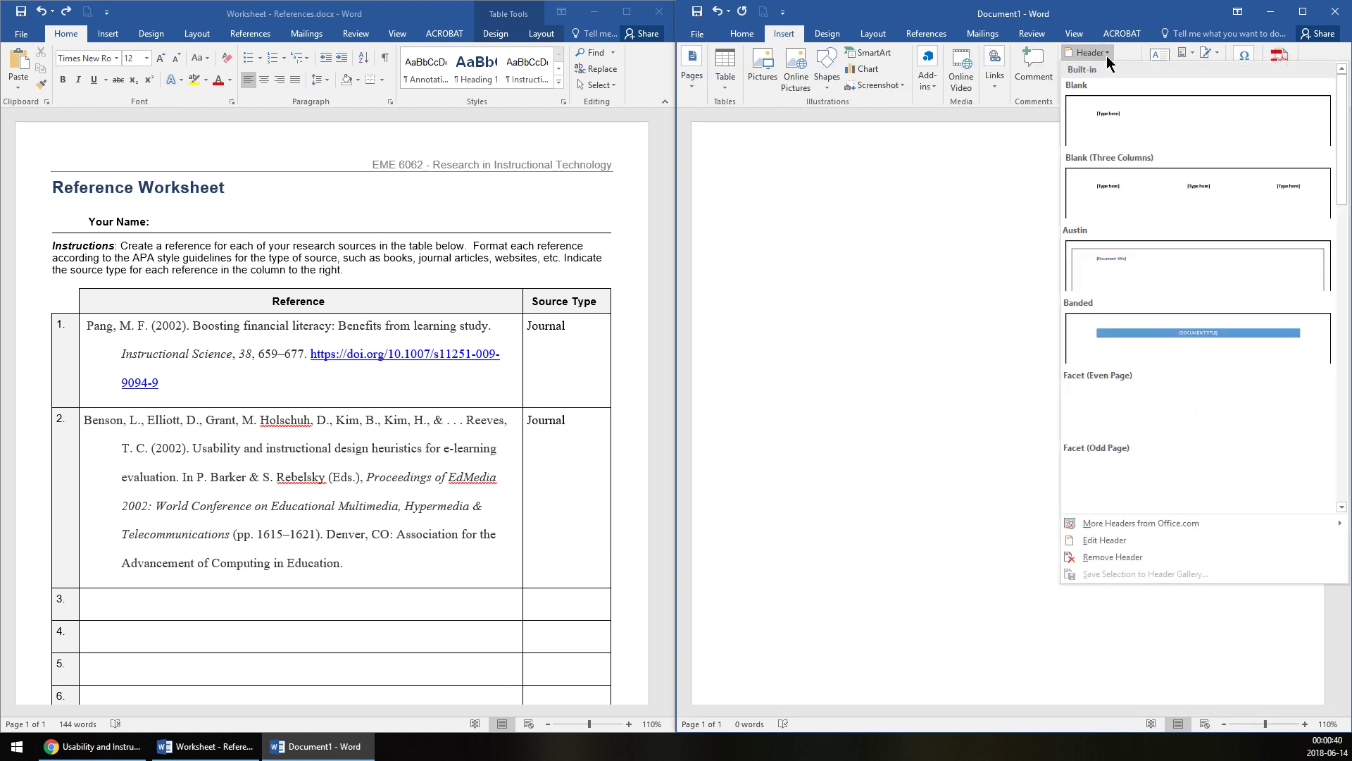
left_click(1165, 204)
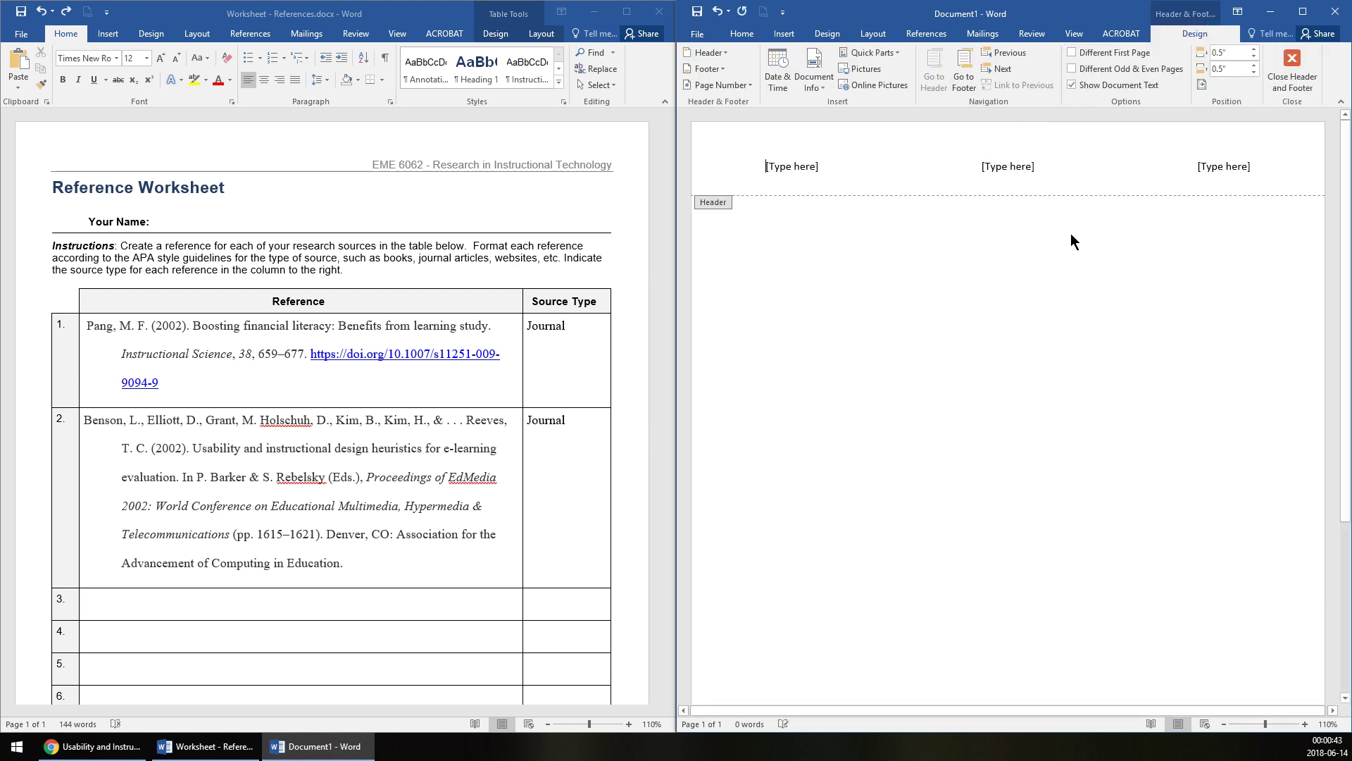
Replace the header's right-hand placeholder with a plain page number at the current position
left_click(1234, 167)
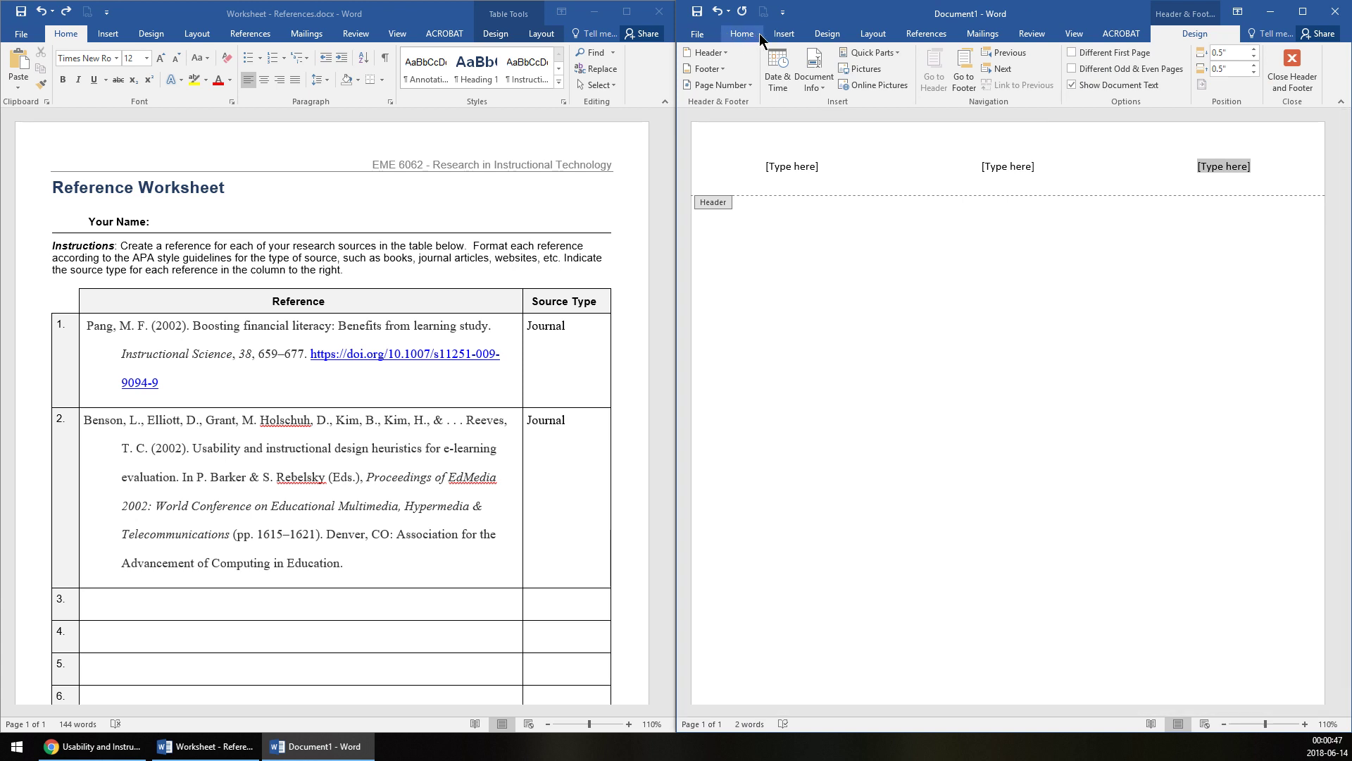
left_click(782, 33)
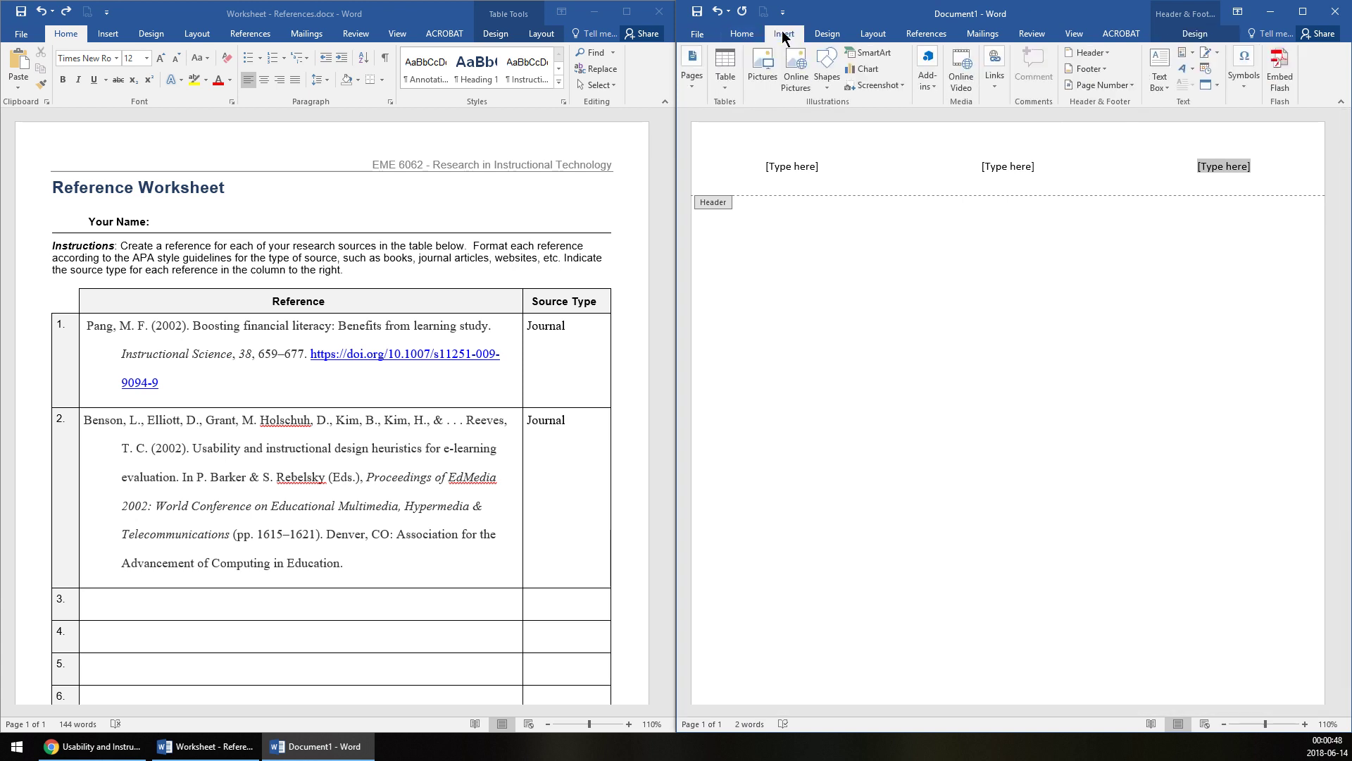
left_click(1122, 84)
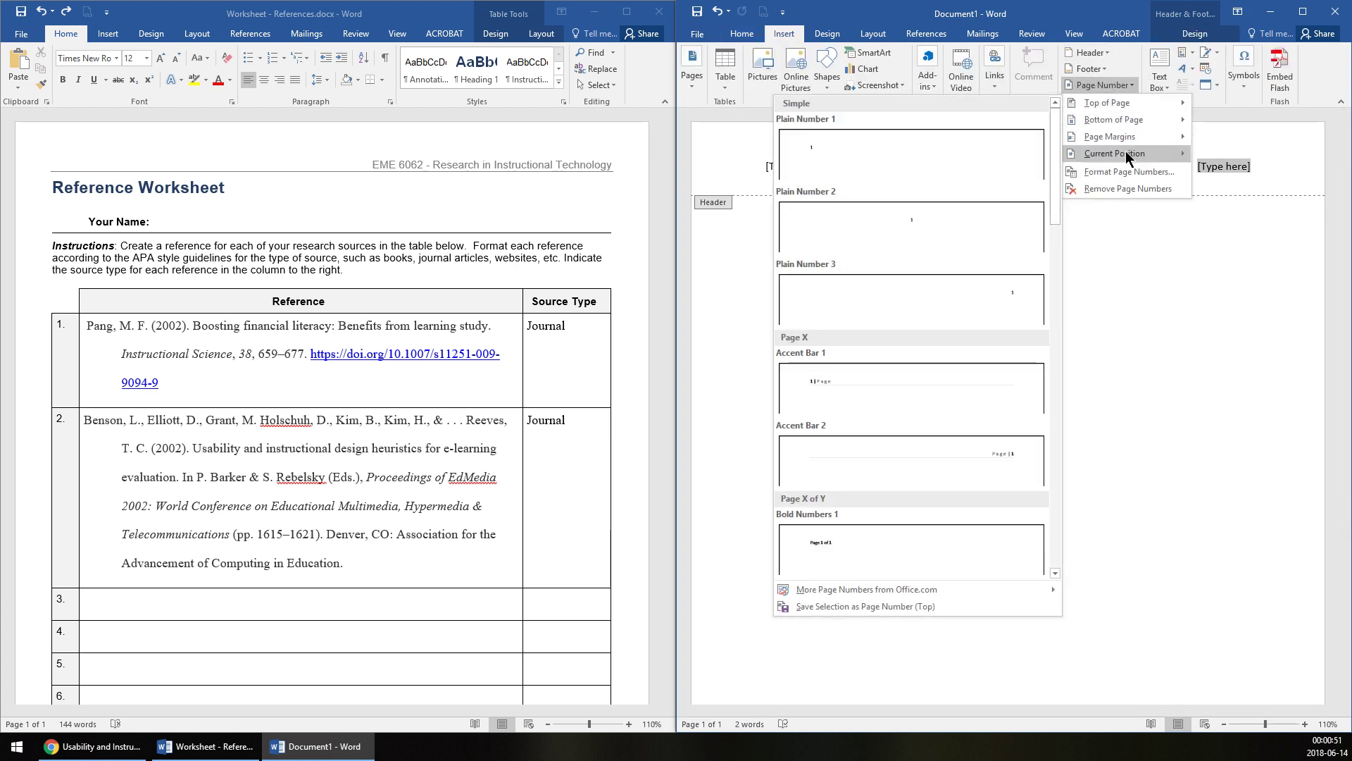
mouse_move(1125, 155)
left_click(945, 206)
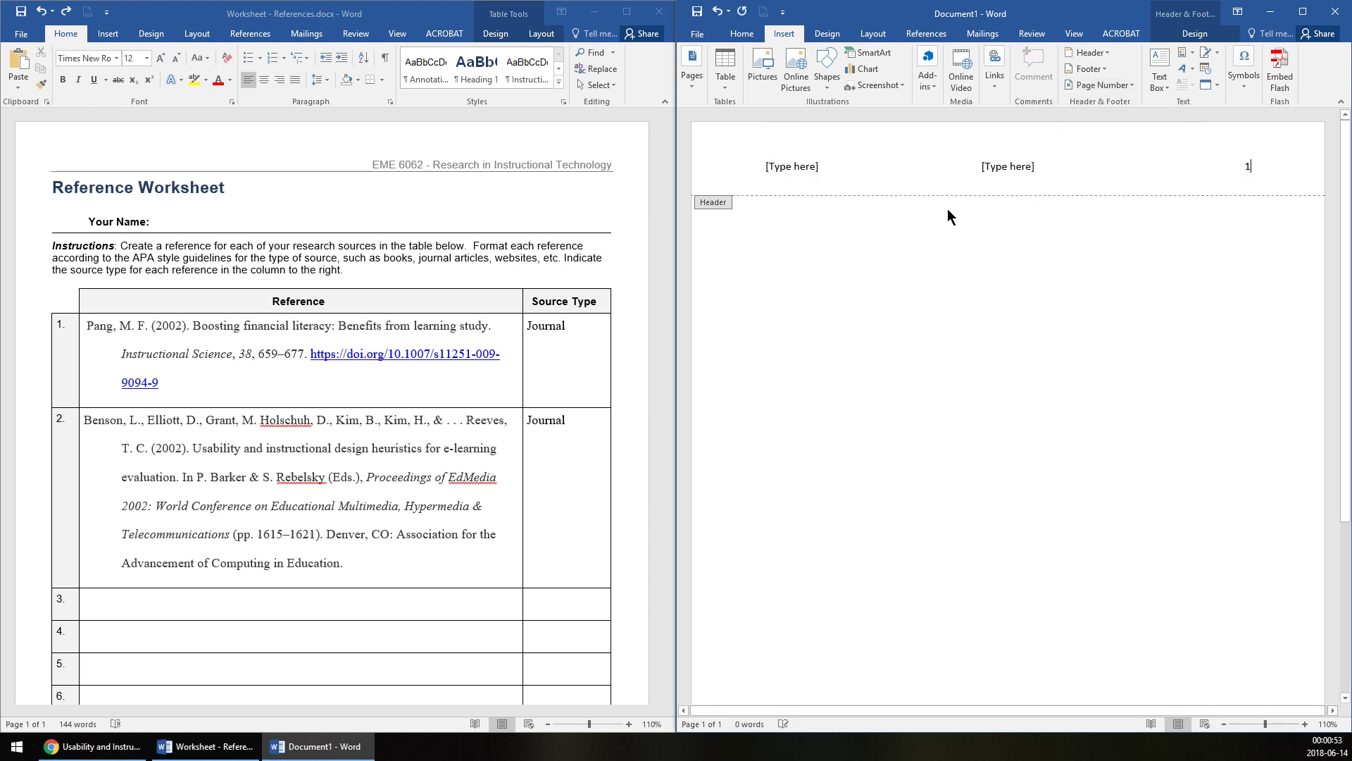
Replace the two remaining header placeholders with the running head INSTRUCTIONAL DESIGN AND FINANCIAL LITERACY, removing the leftover placeholder
left_click_drag(1034, 172, 809, 172)
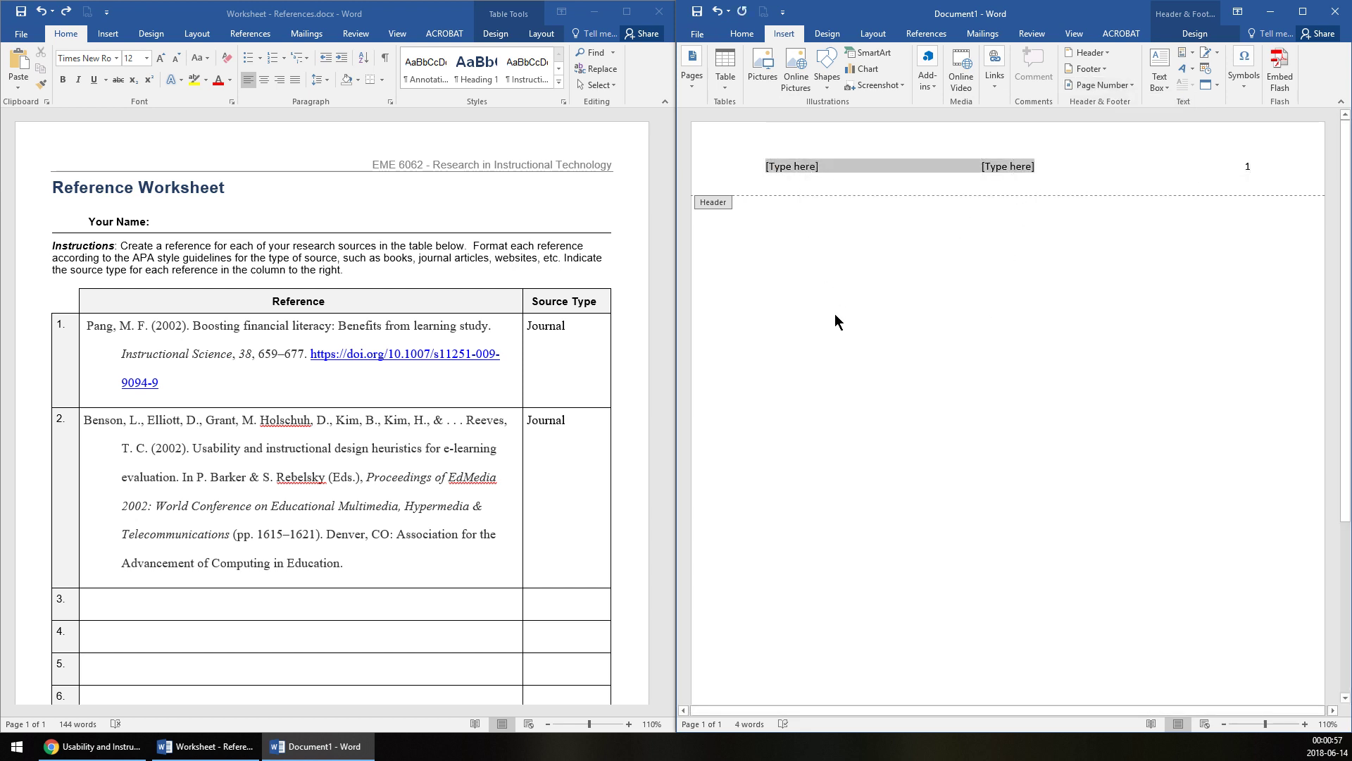
type("INSTRUCTIONAL DE")
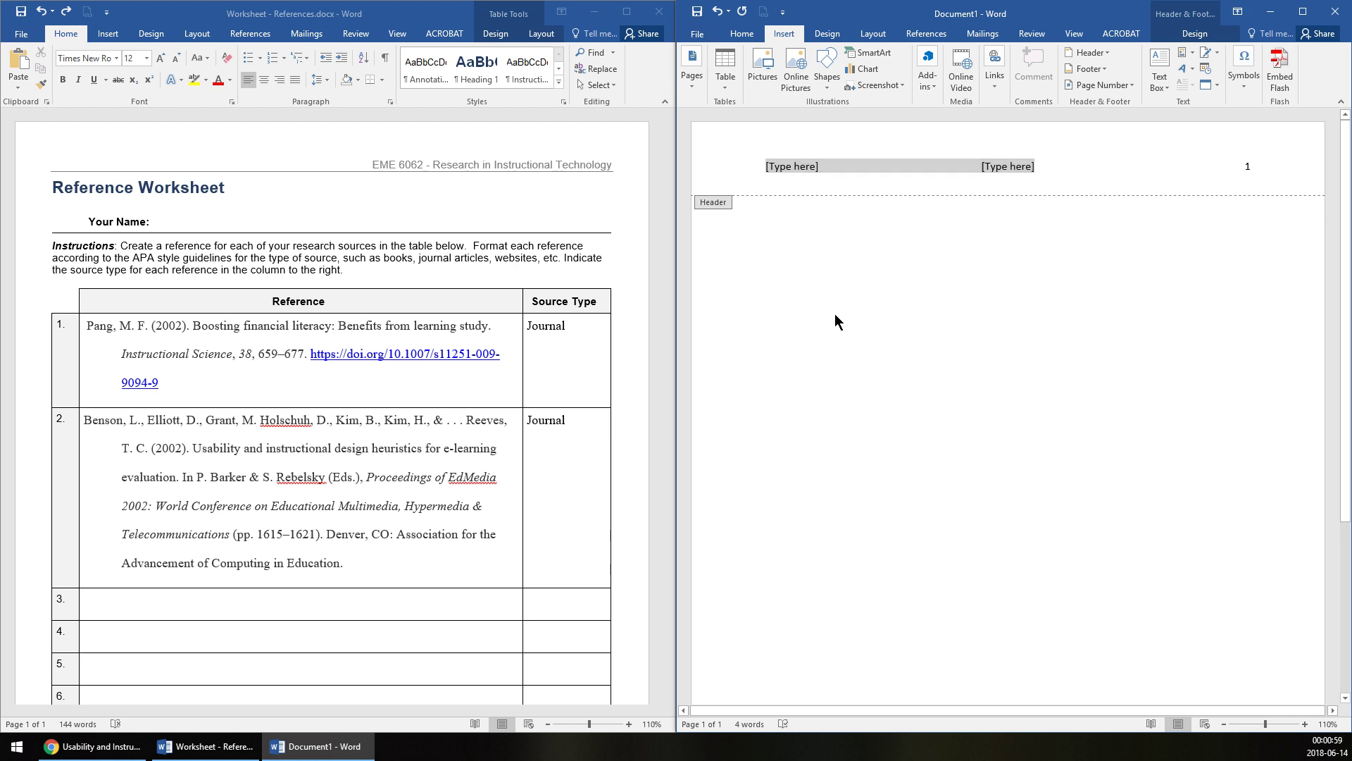
type("SIGN AN")
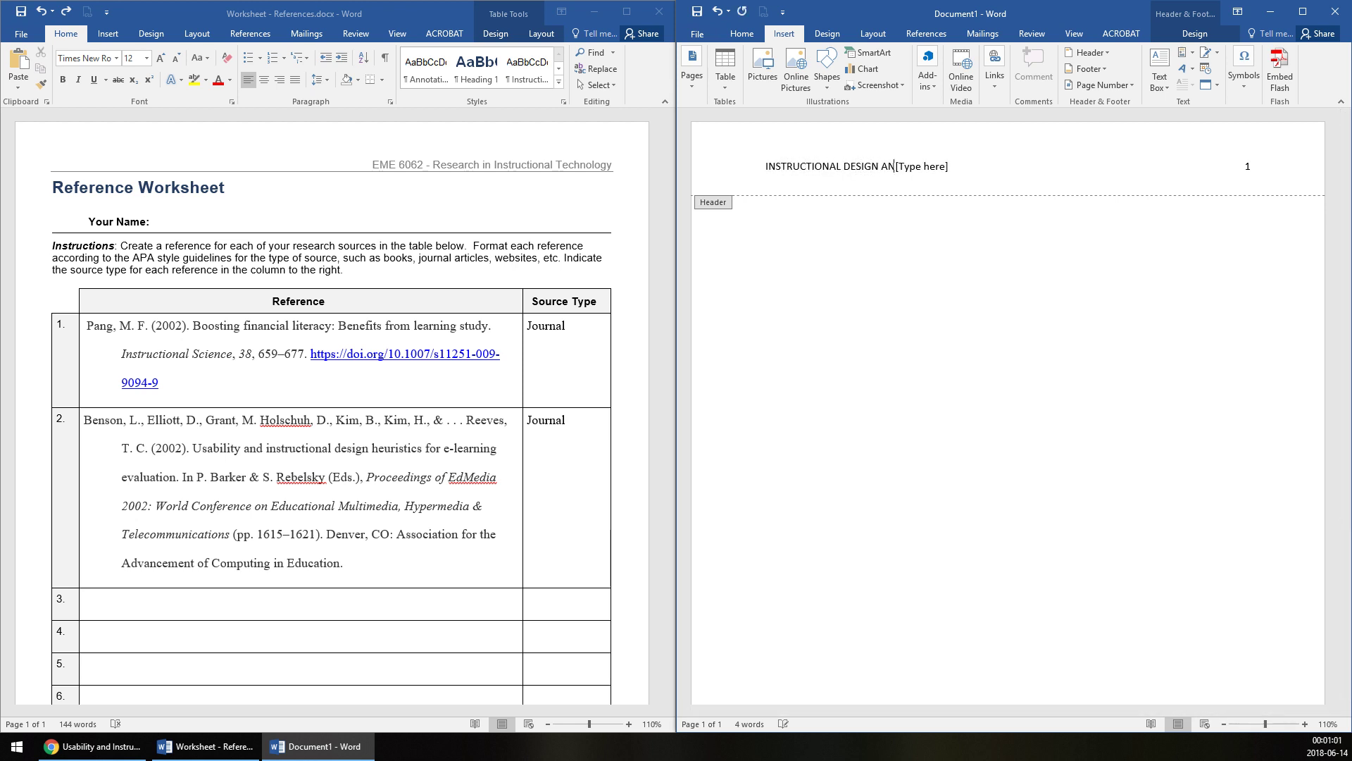
type("D FINANCIAL LITERACY")
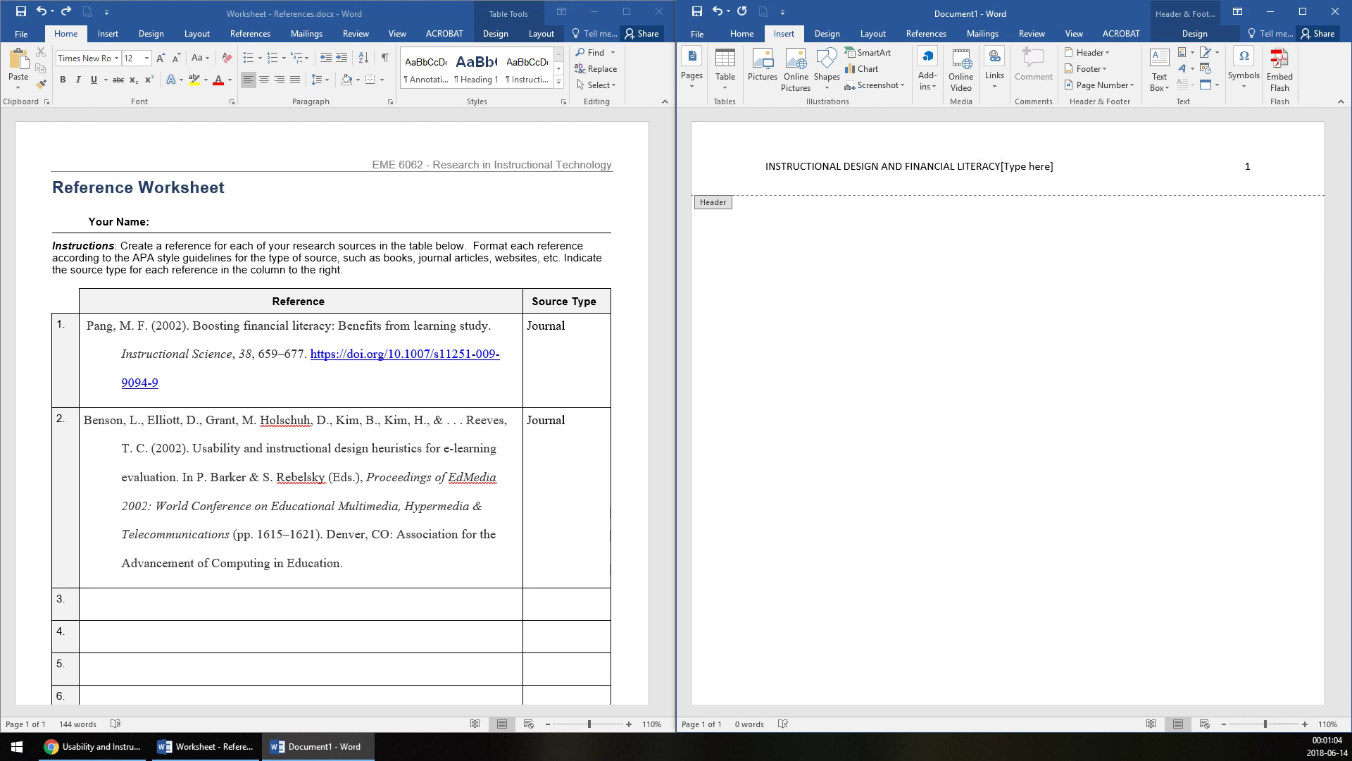
key("Delete")
key("Delete")
left_click_drag(765, 166, 811, 163)
left_click(1000, 162)
left_click(811, 164)
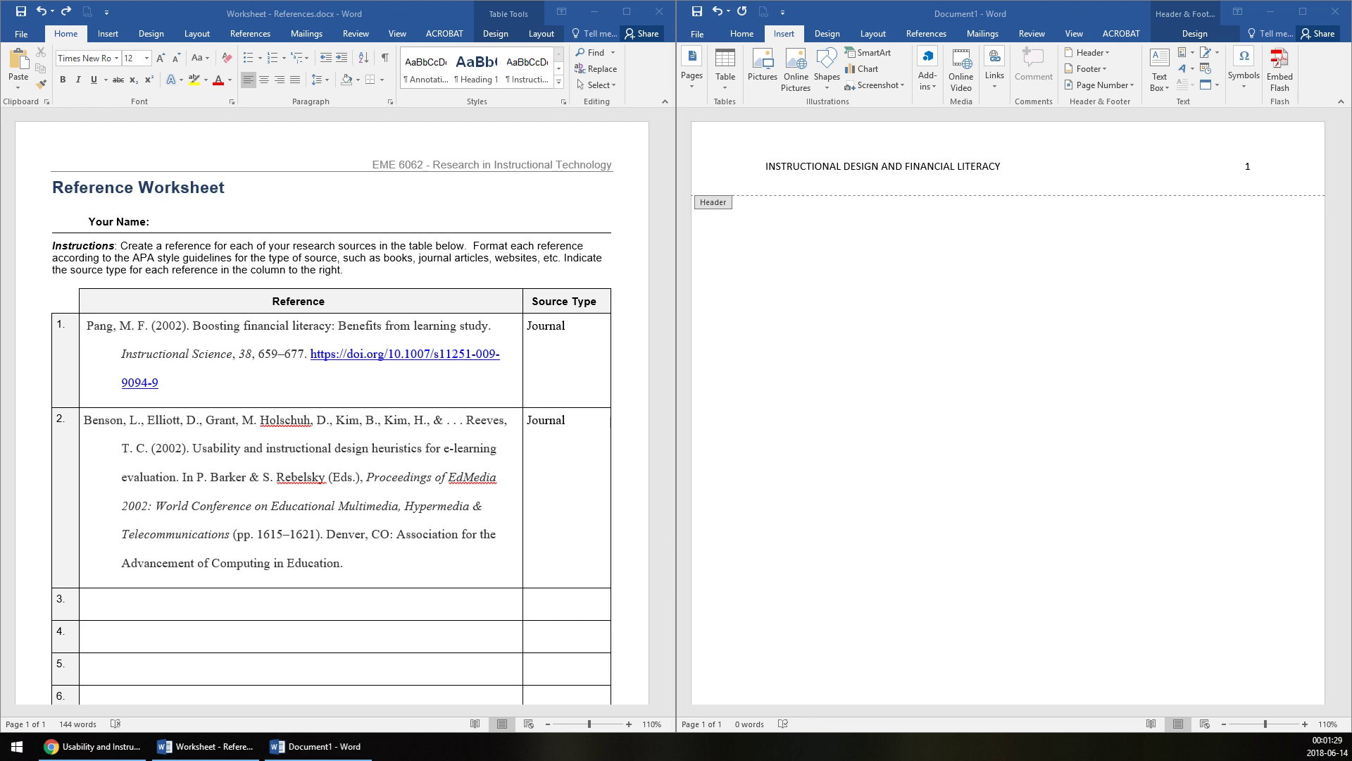
left_click_drag(637, 258, 439, 185)
key("ctrl+v")
key("ctrl+z")
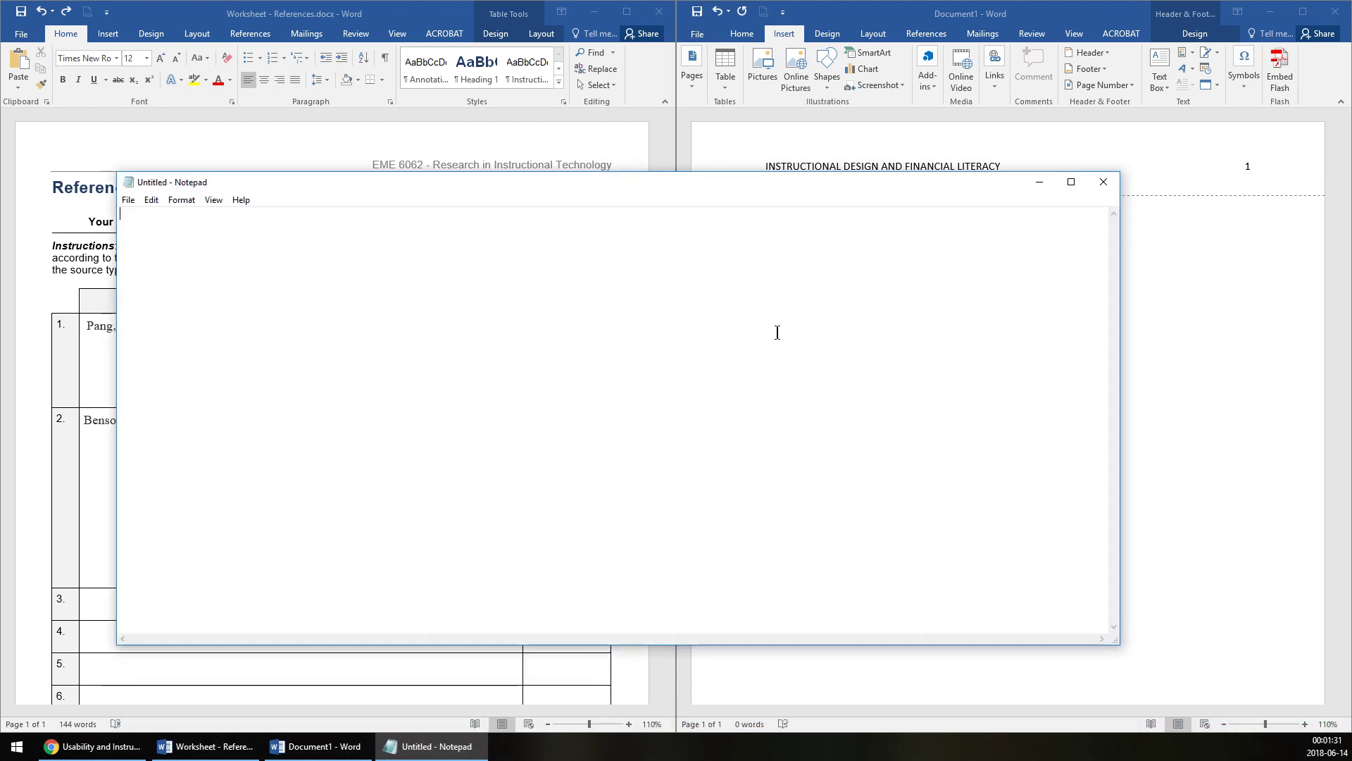
left_click(905, 168)
left_click_drag(1007, 168, 942, 169)
left_click(767, 171)
left_click(871, 171)
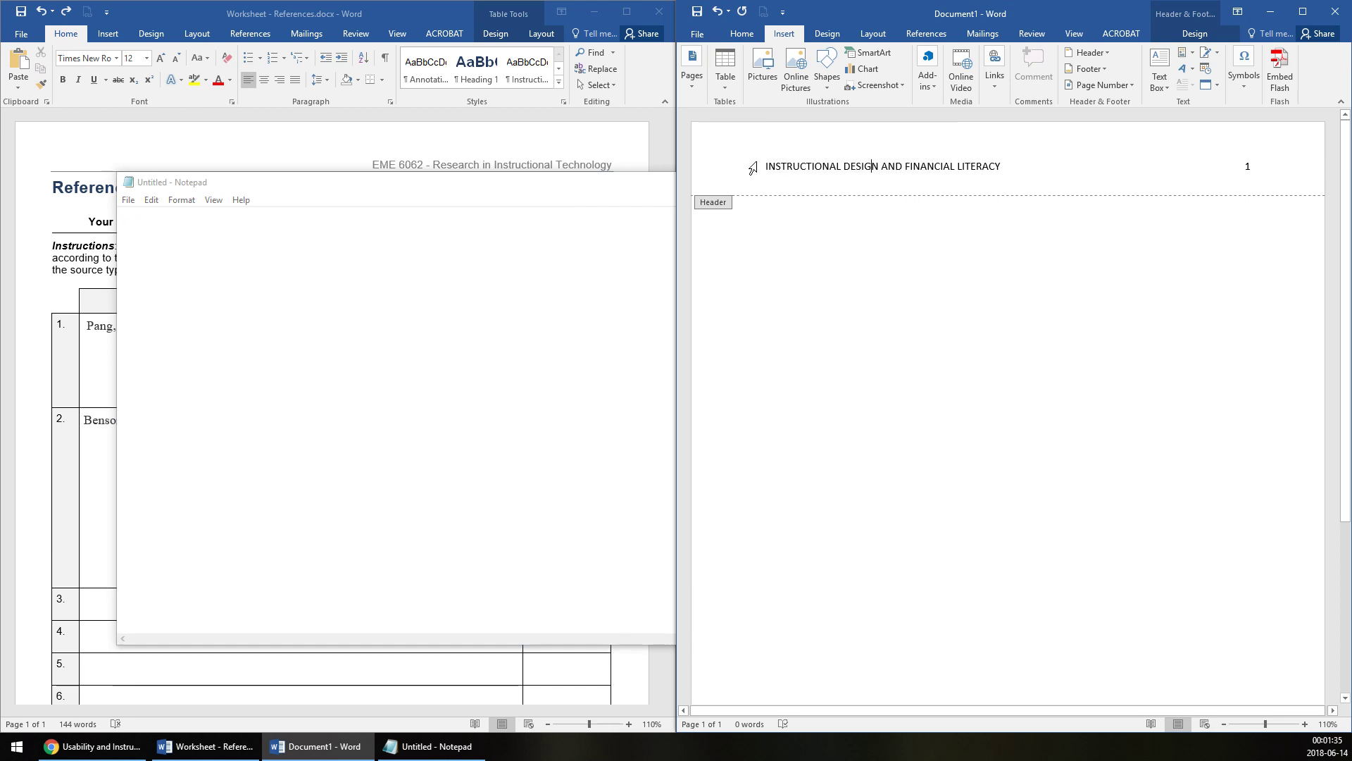
Count the characters of the running head in the header, starting from its first letter
left_click(766, 168)
key("Right")
key("Right")
key("Right")
key("Right")
key("Right")
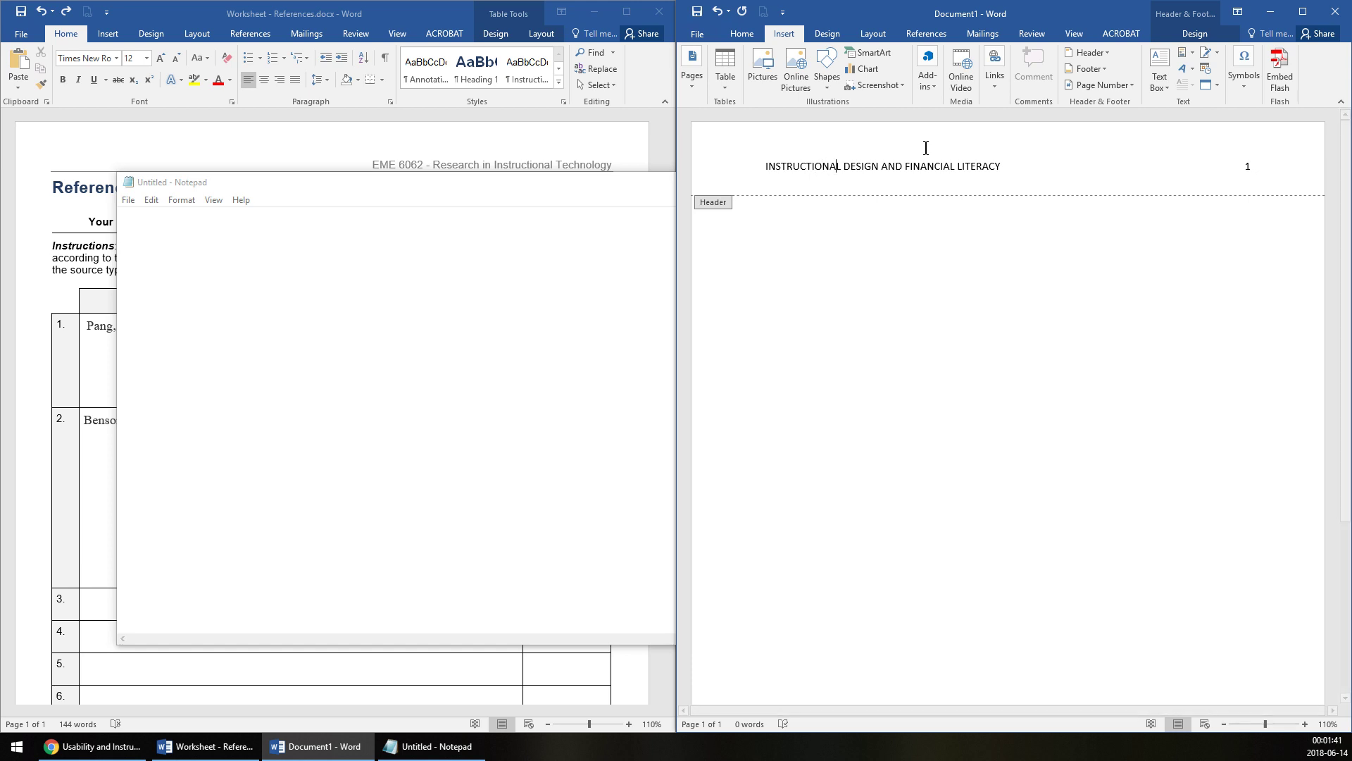
key("Right")
key("Right")
key("Right")
key("Right")
key("Right")
key("Right")
key("Right")
key("Right")
key("Right")
key("Right")
key("Right")
key("Right")
left_click_drag(782, 166, 881, 166)
left_click(483, 294)
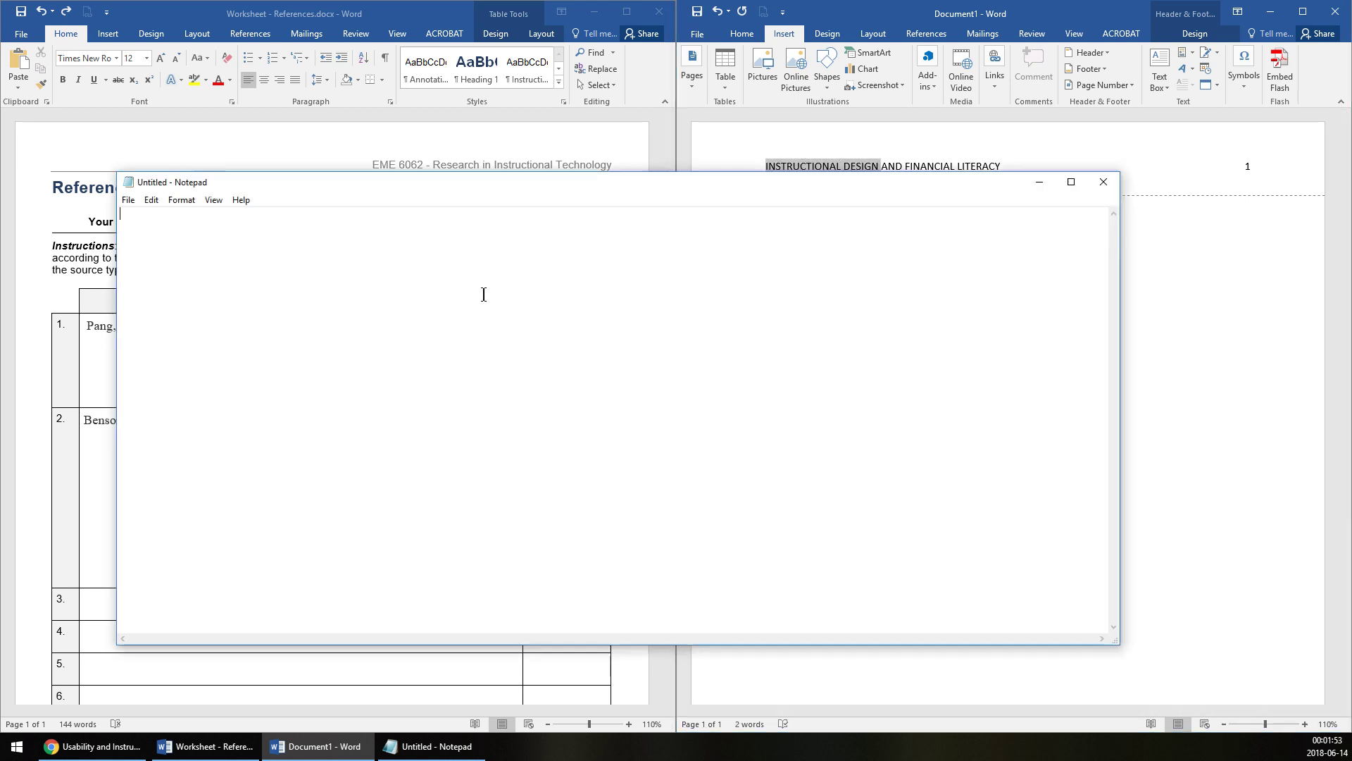
left_click(1103, 181)
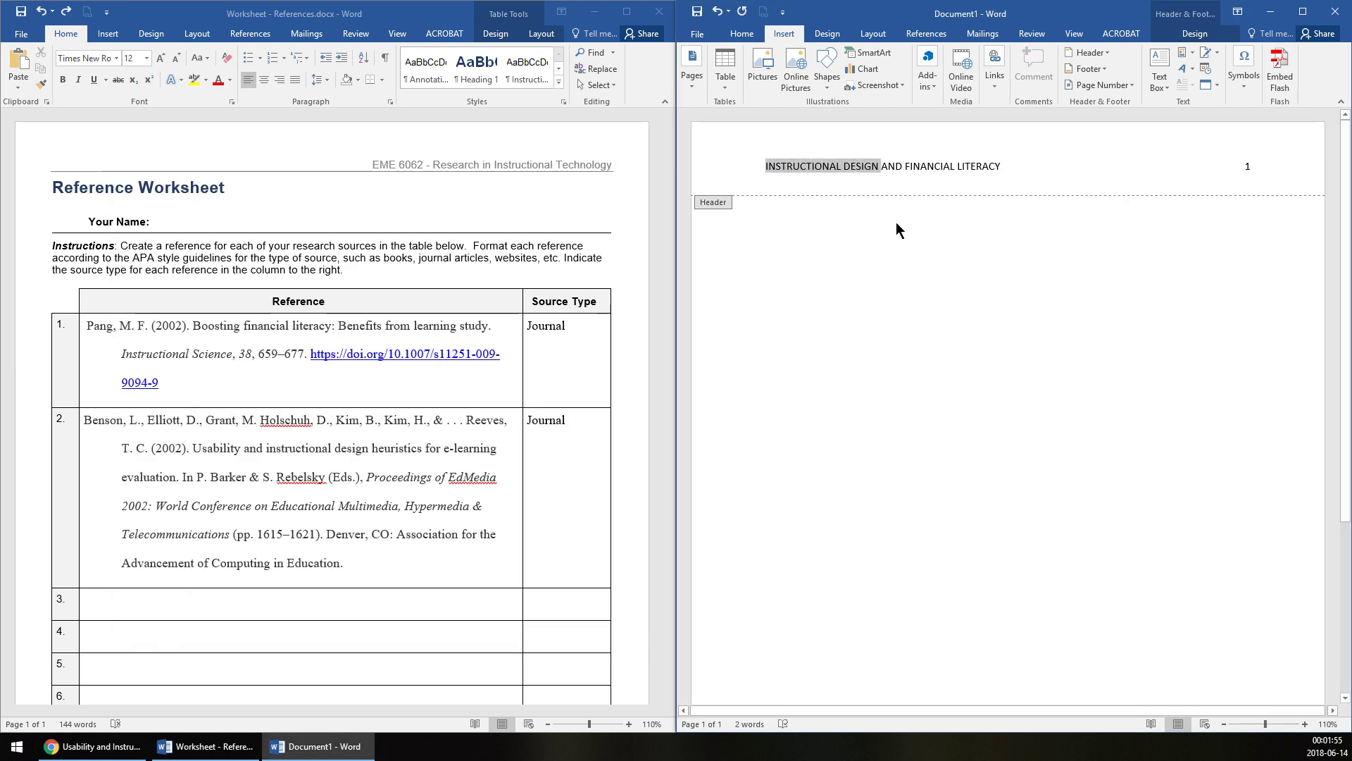
Format the entire header, including the page number, in Times New Roman, size 12
left_click(1028, 166)
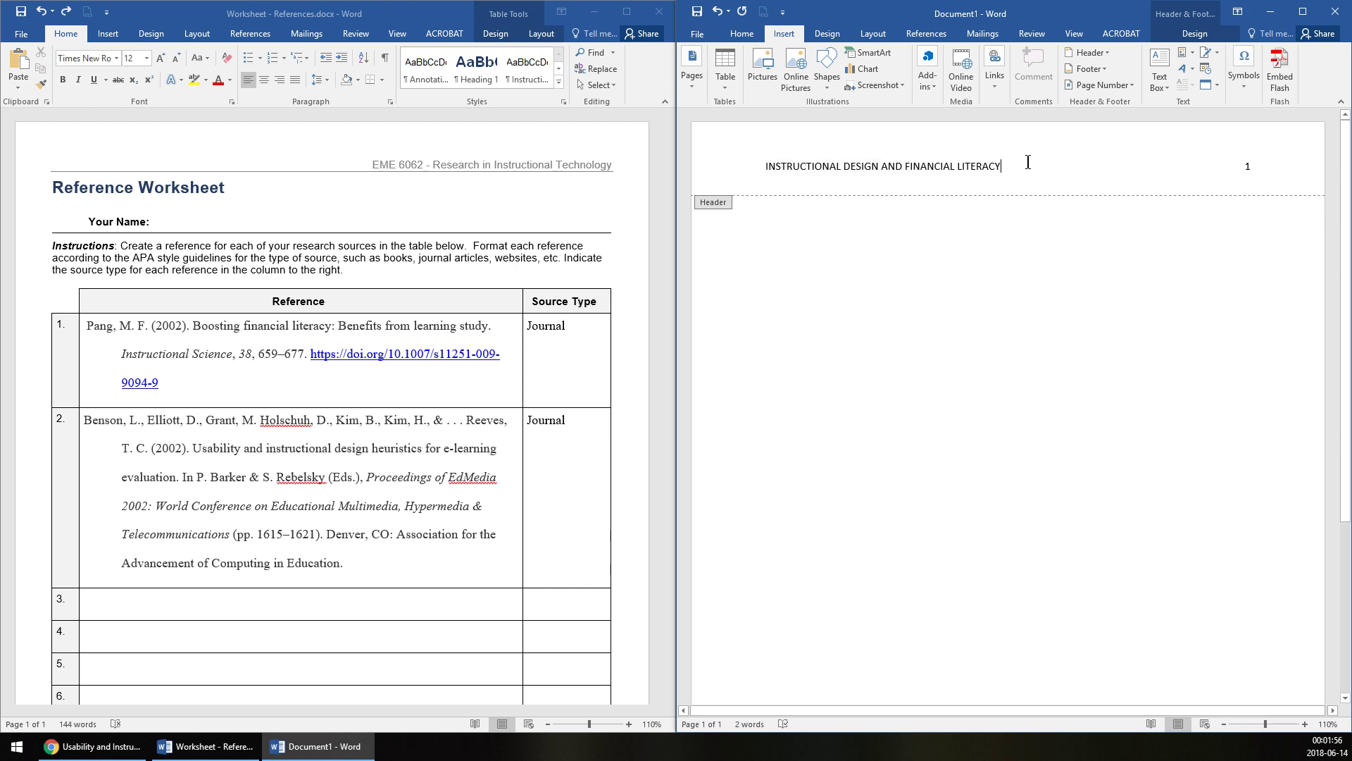
left_click(767, 167)
key("ctrl+a")
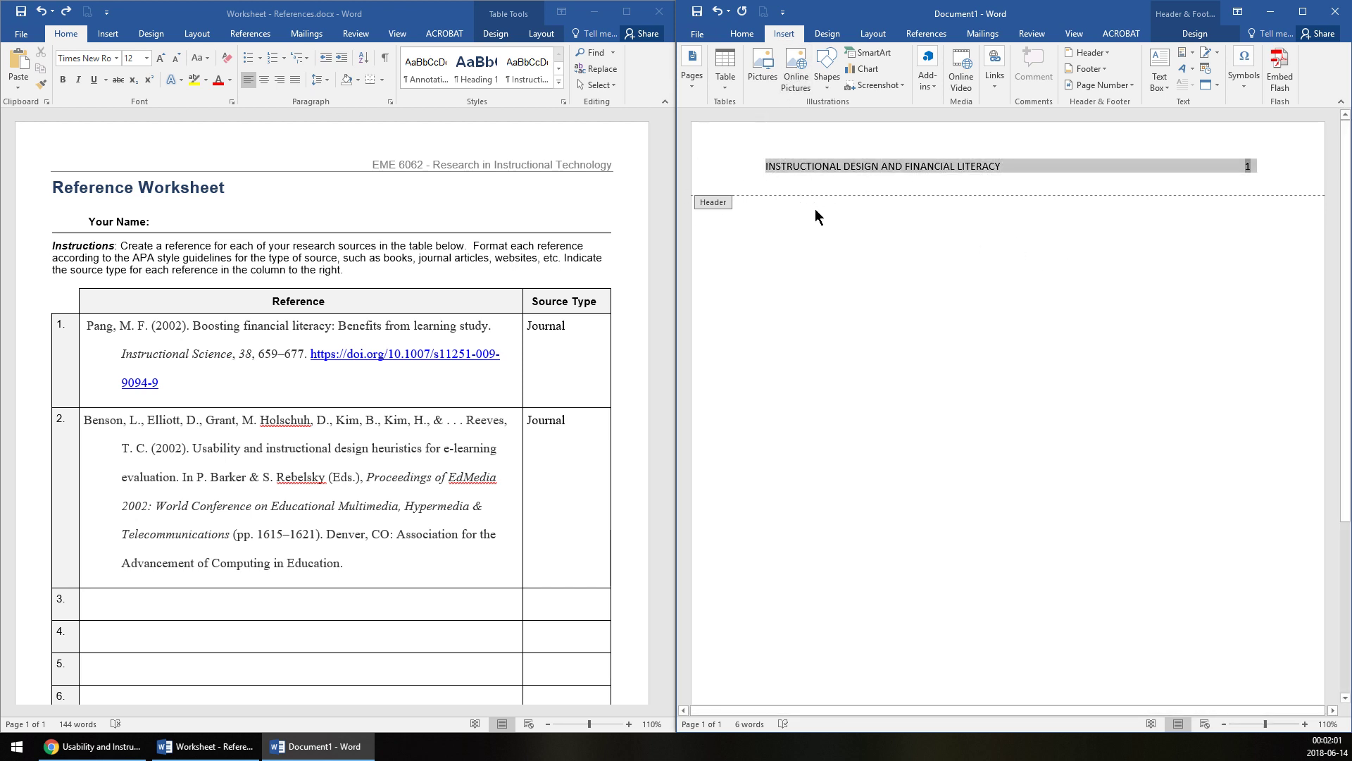
left_click(742, 34)
left_click(779, 59)
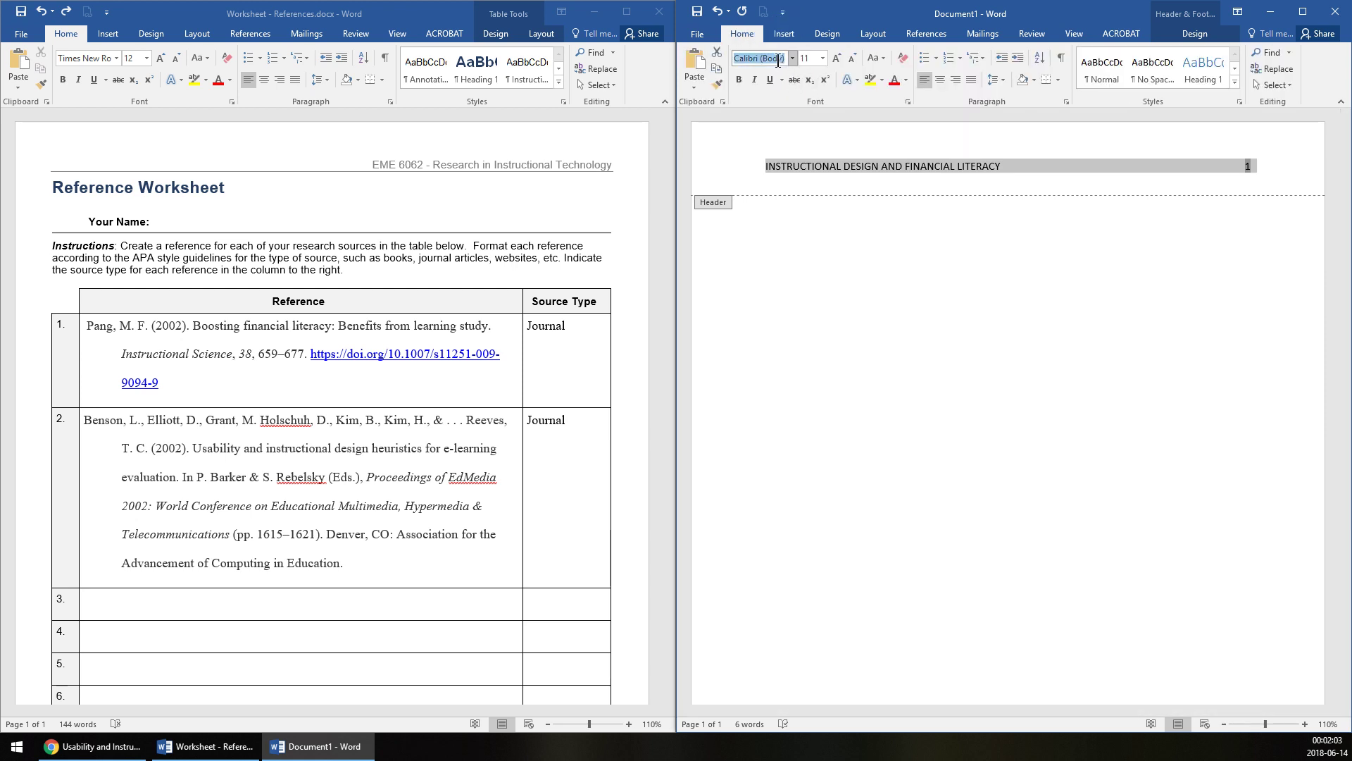
type("Times New Ro")
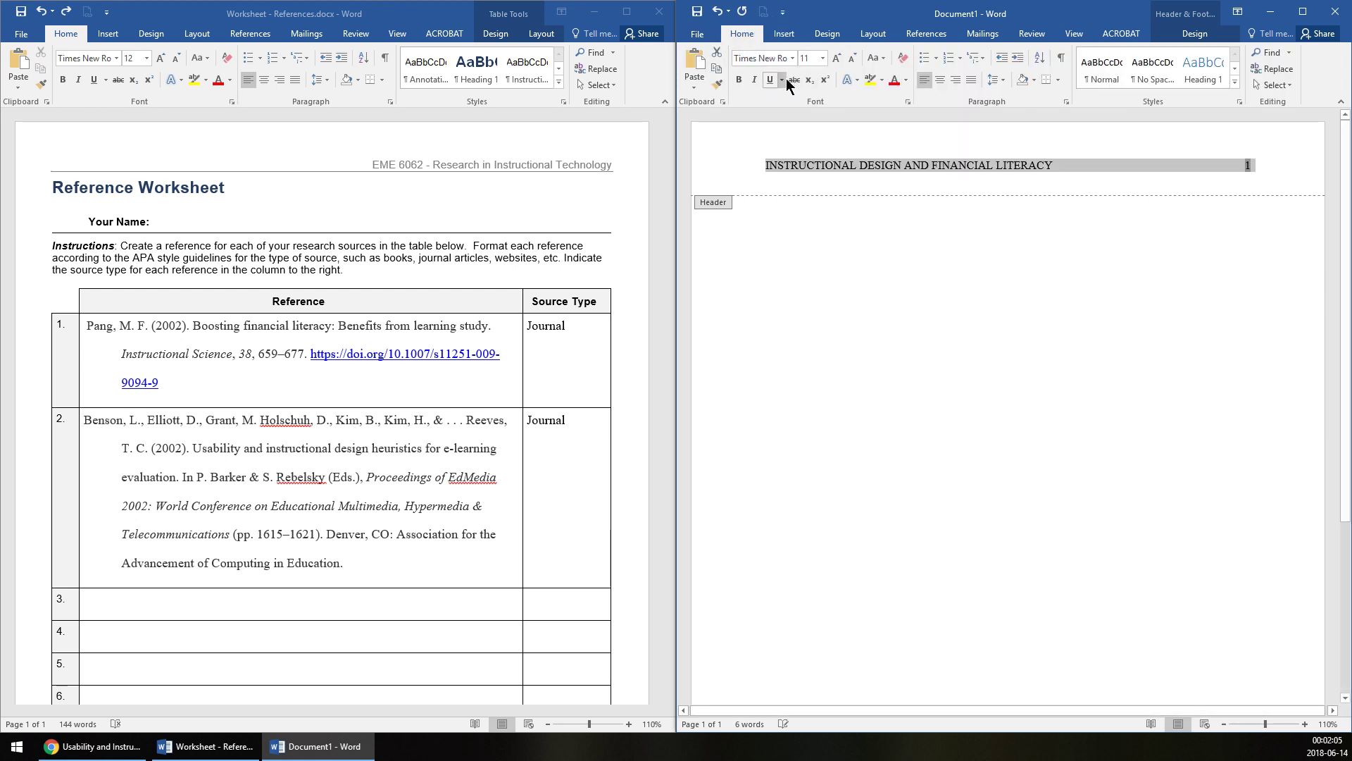
left_click(822, 58)
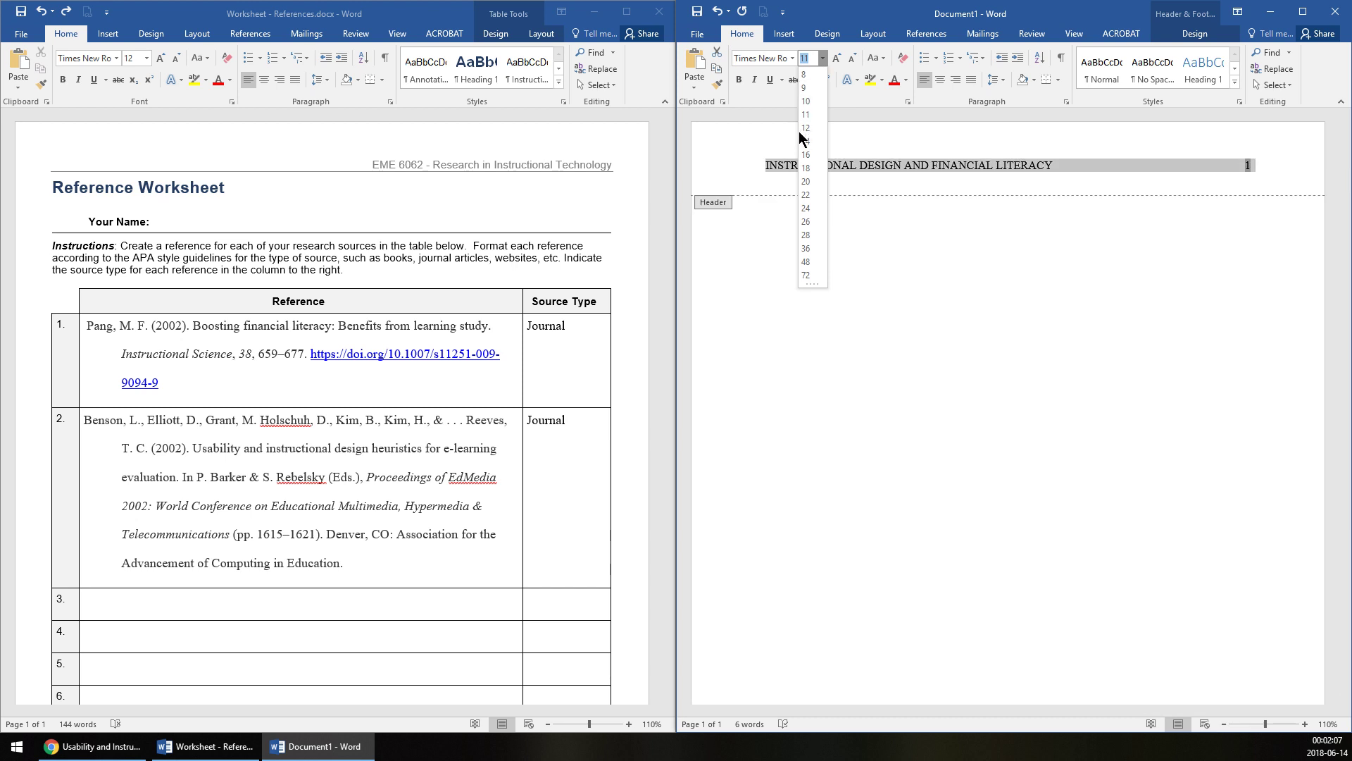
left_click(806, 128)
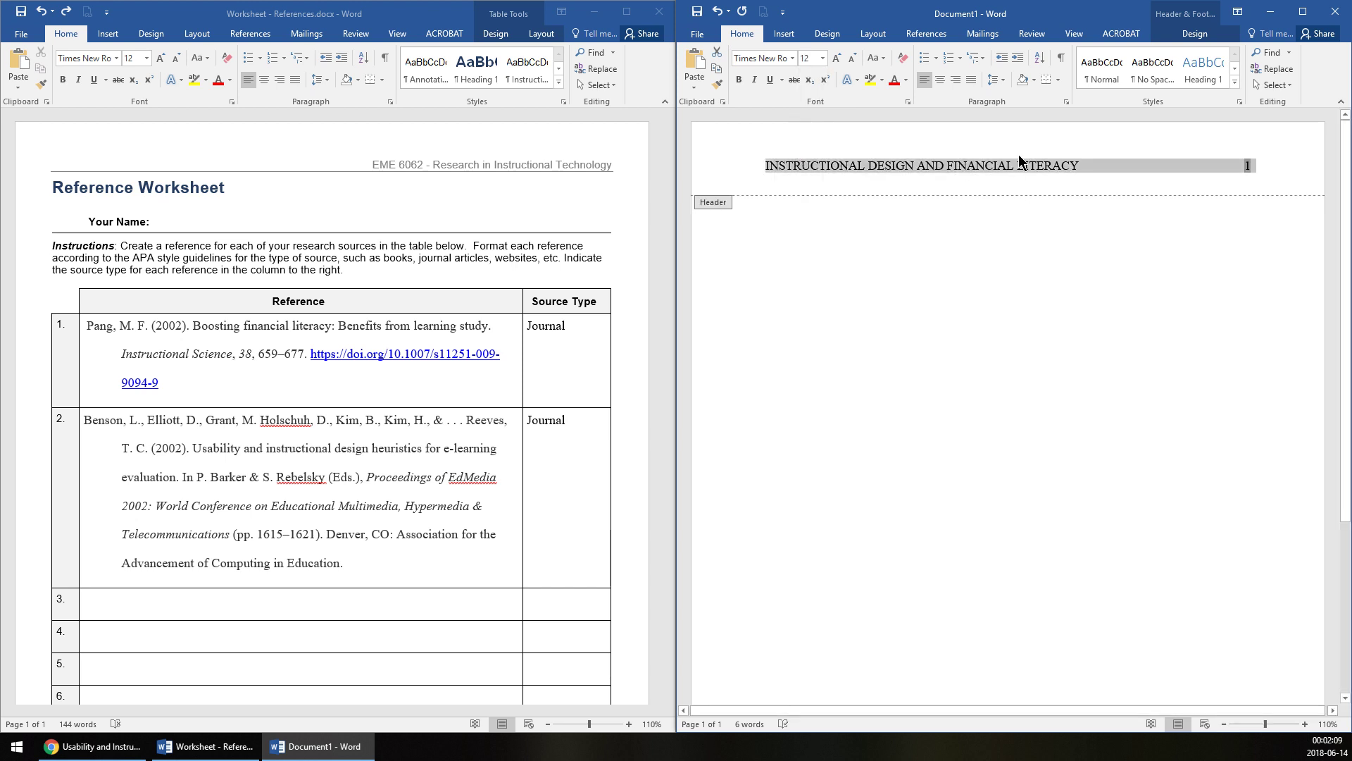
Copy the whole header content and turn on the Different First Page option
right_click(914, 167)
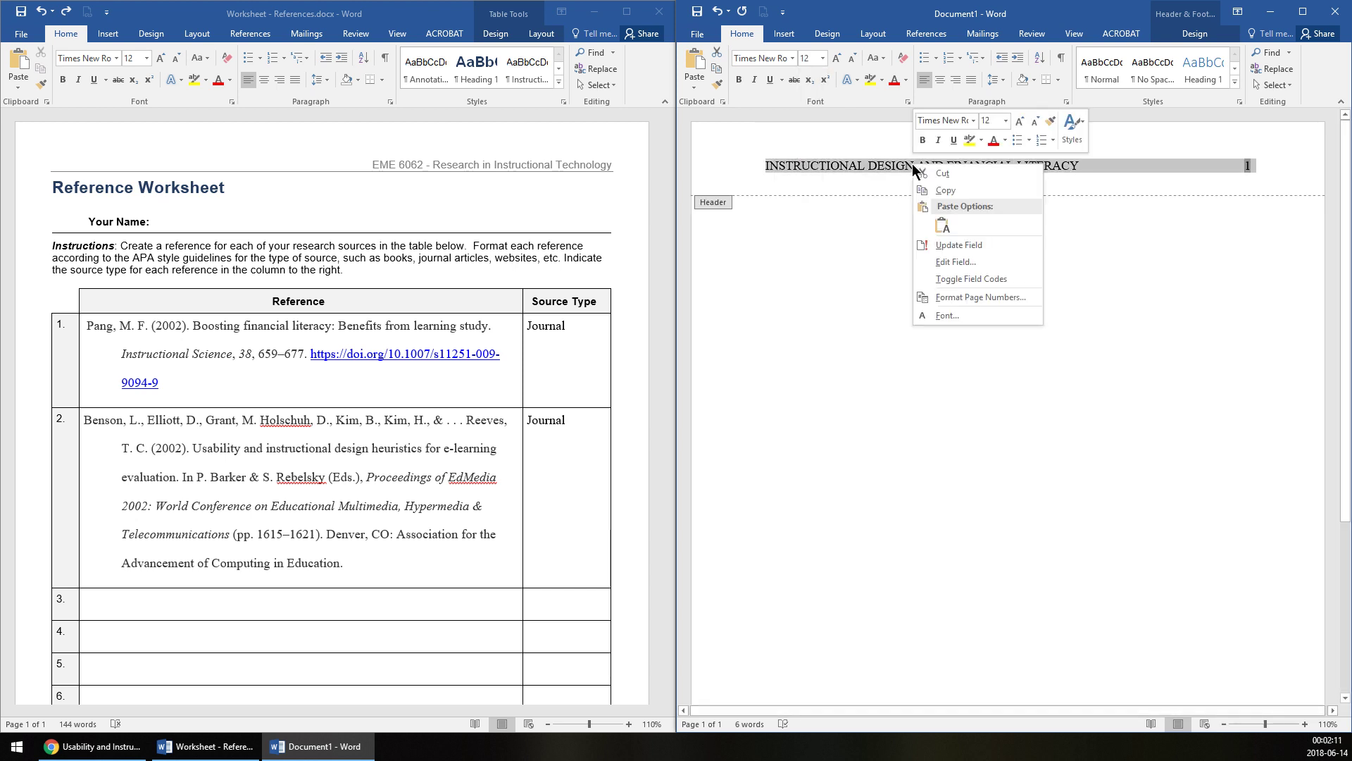
left_click(949, 192)
left_click(1187, 35)
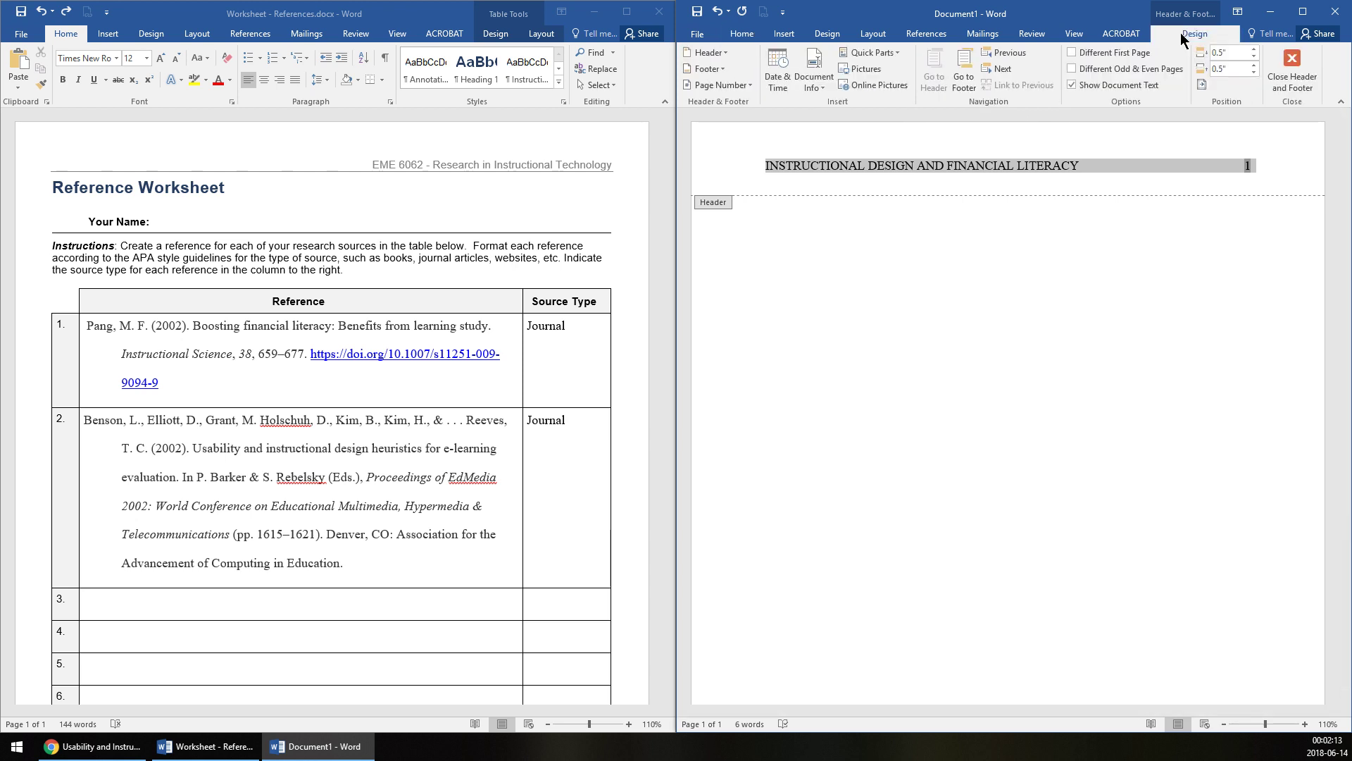
left_click(1097, 53)
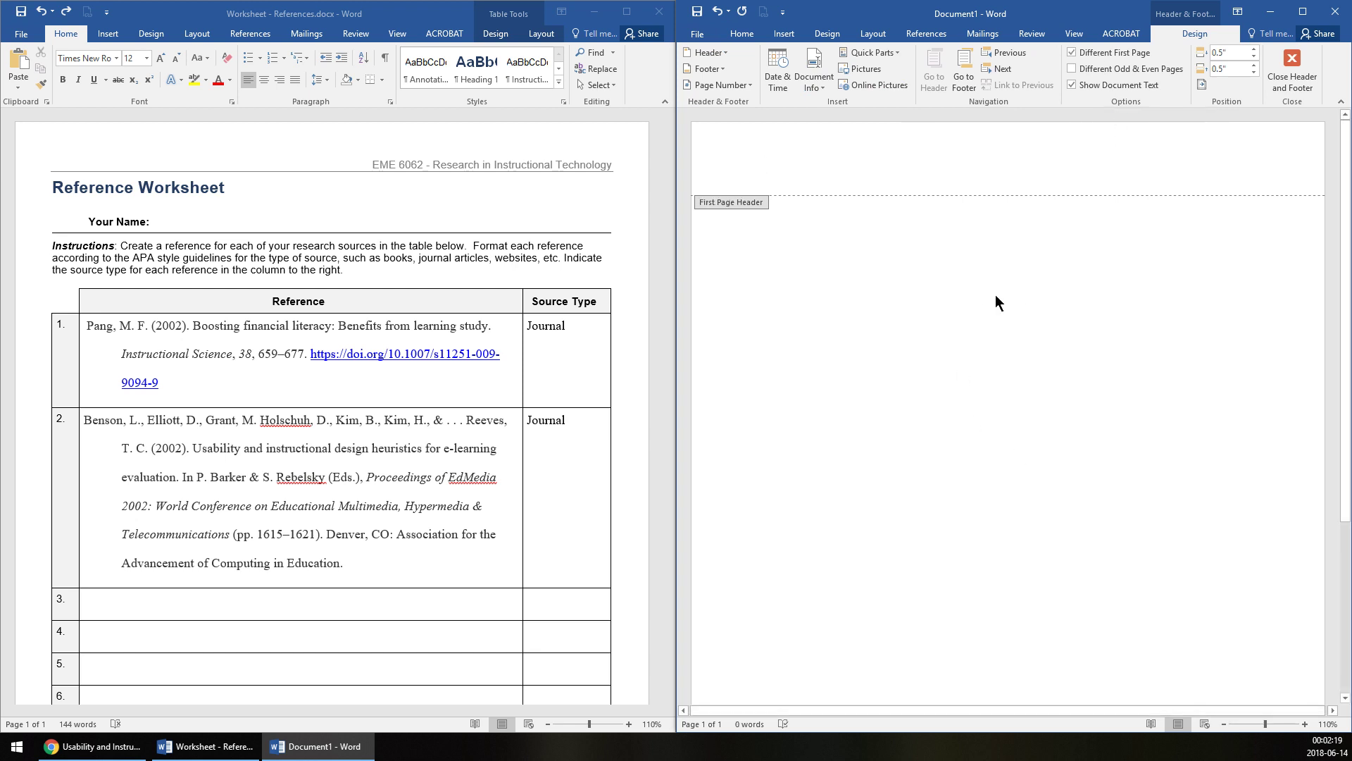
scroll(1039, 271, "down", 4)
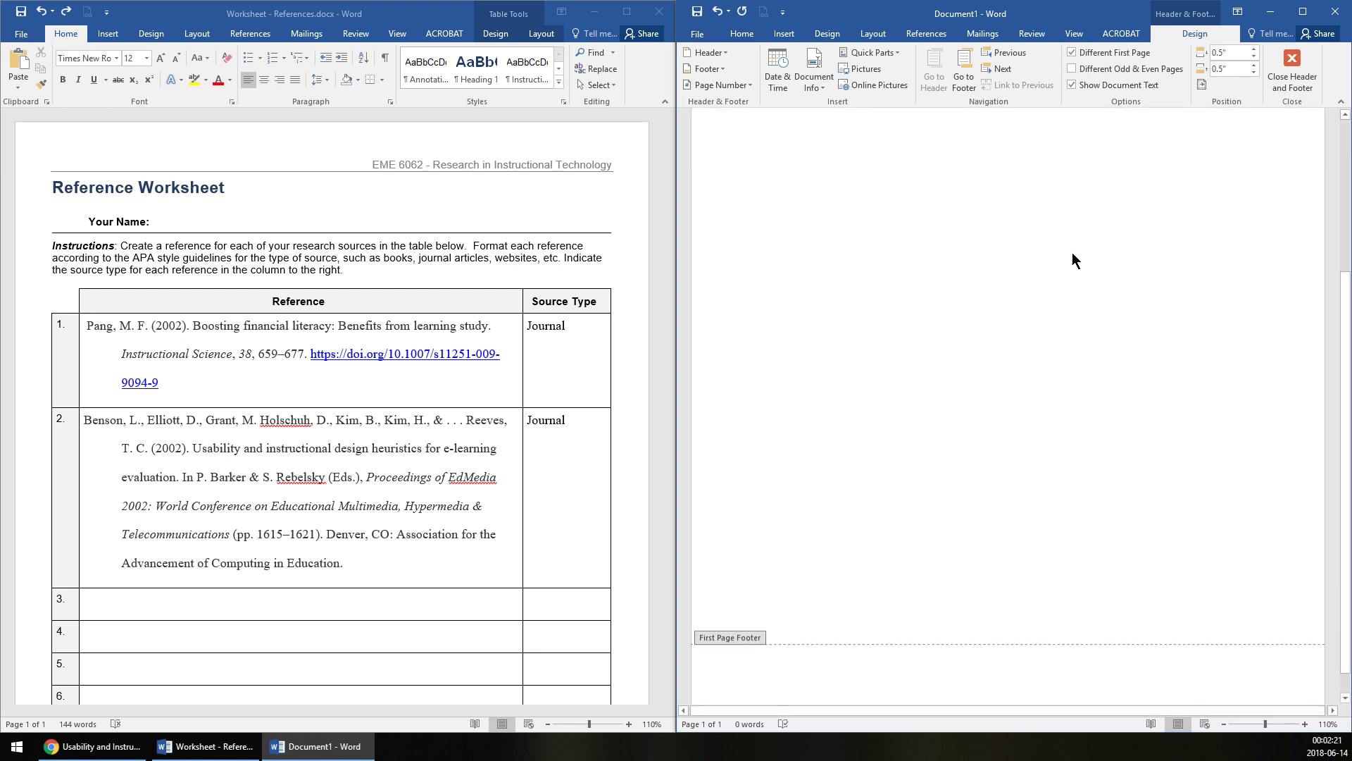
Leave the first-page header and enter the body placeholder lines tITLE, Name and Institution, followed by an empty line
scroll(896, 593, "up", 5)
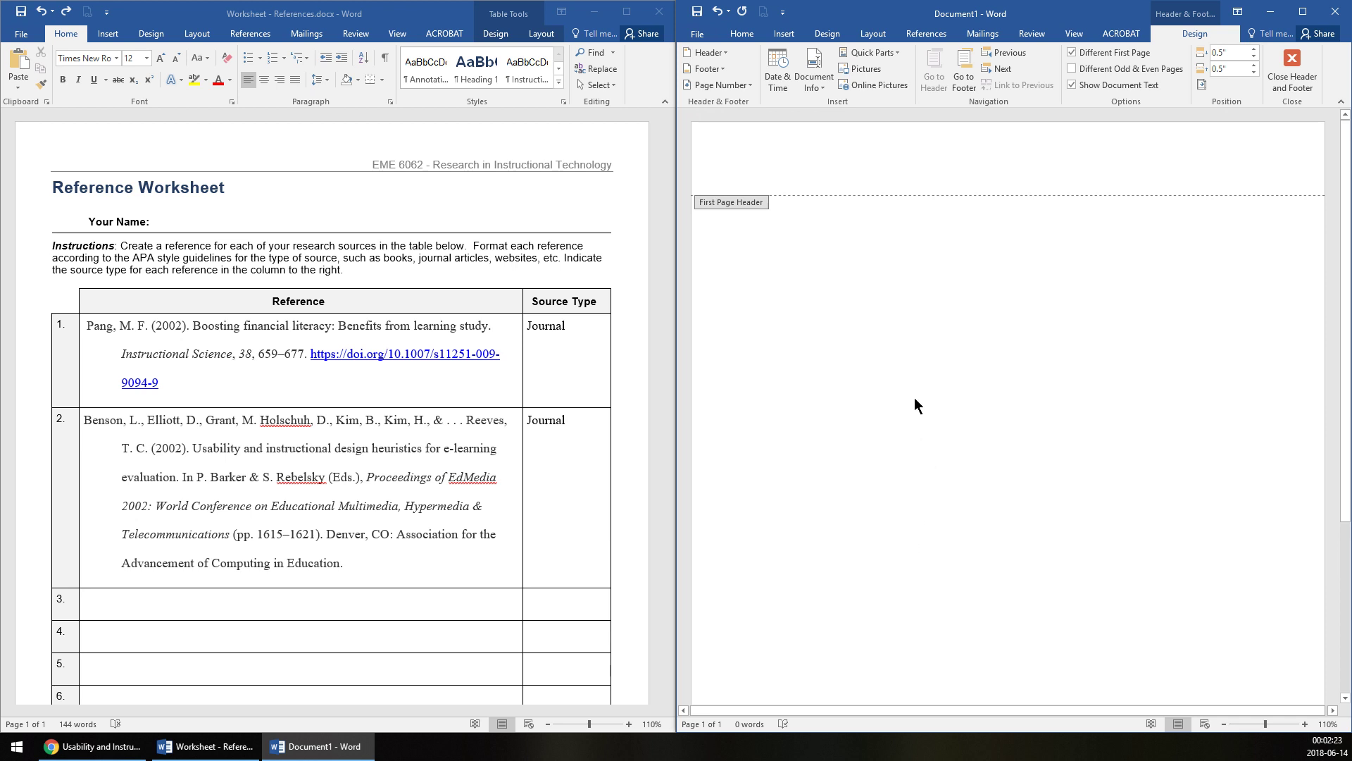
double_click(840, 278)
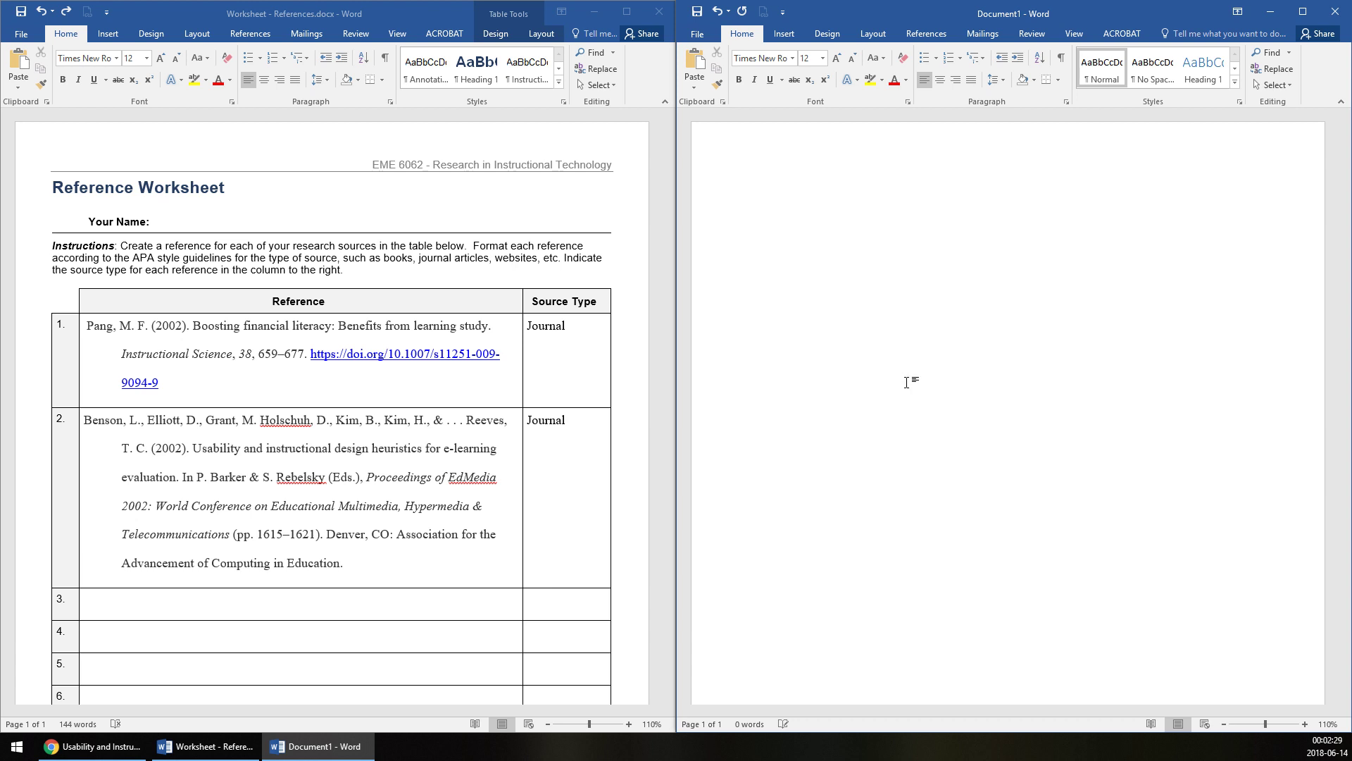
type("tITLE")
key("Return")
type("Name ")
type("Institution")
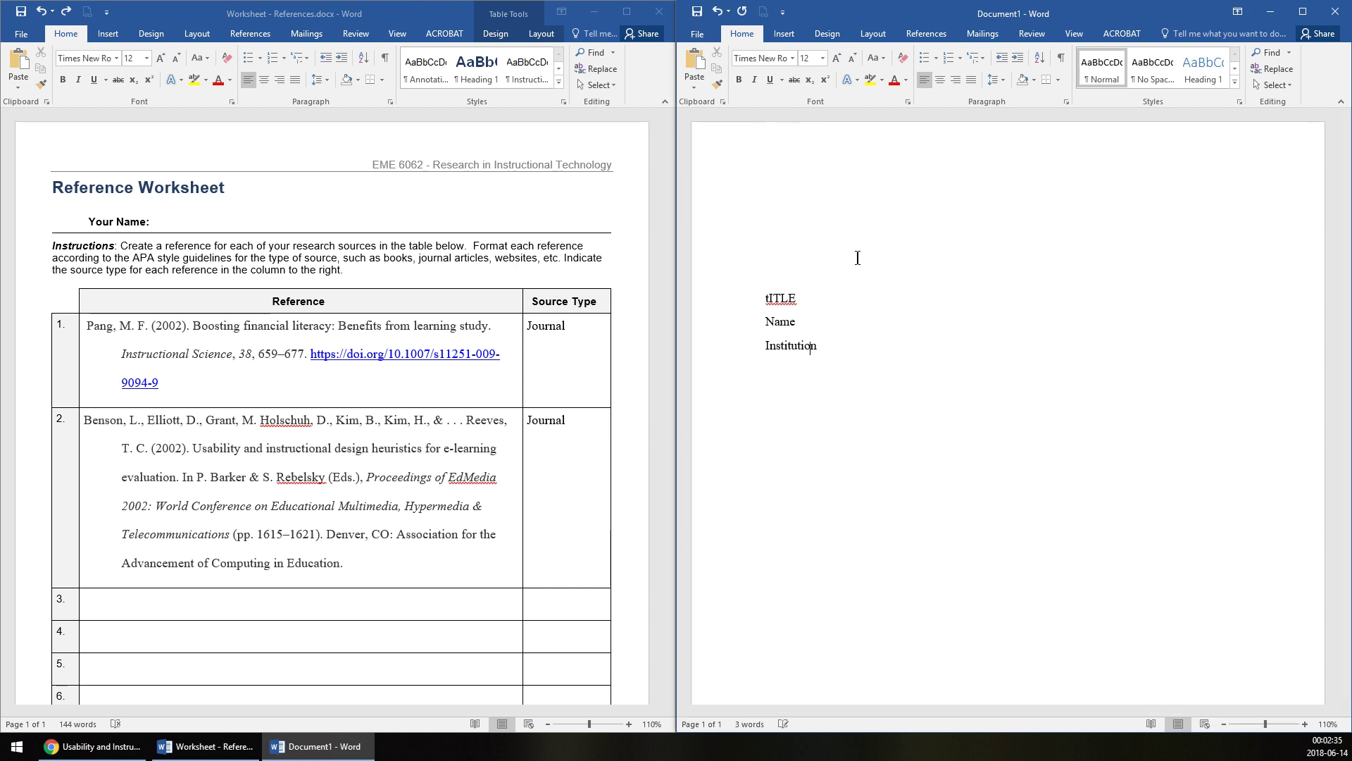
key("Return")
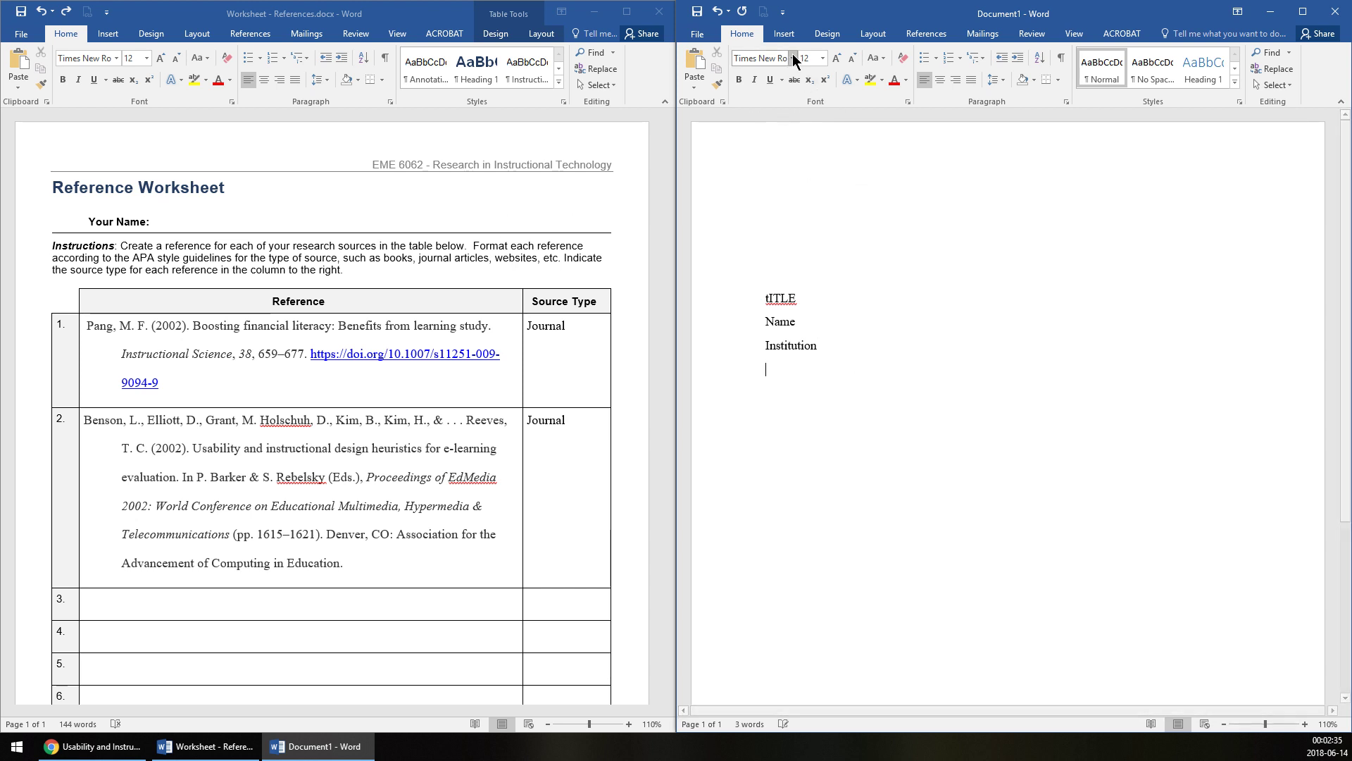
Insert a page break after the Institution line and check the running head and page number on page 2
left_click(784, 34)
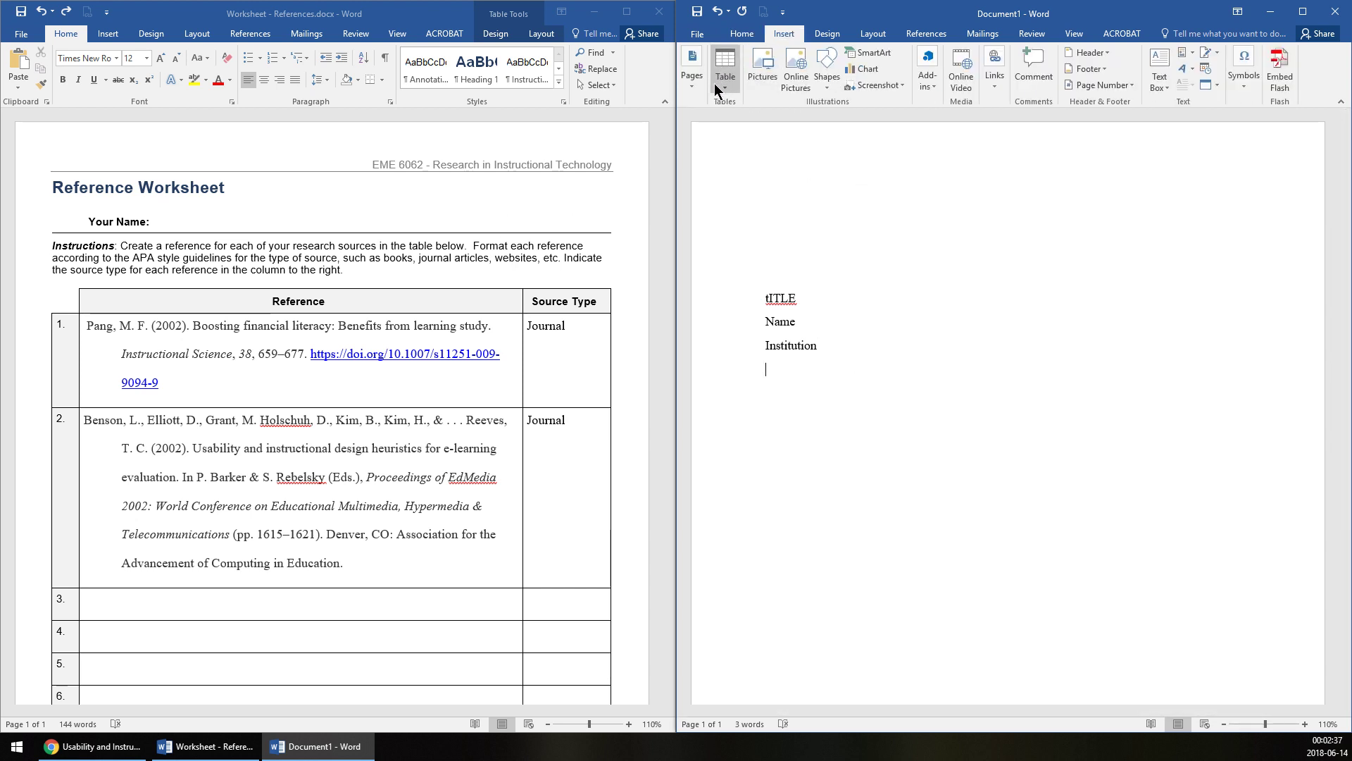
left_click(692, 77)
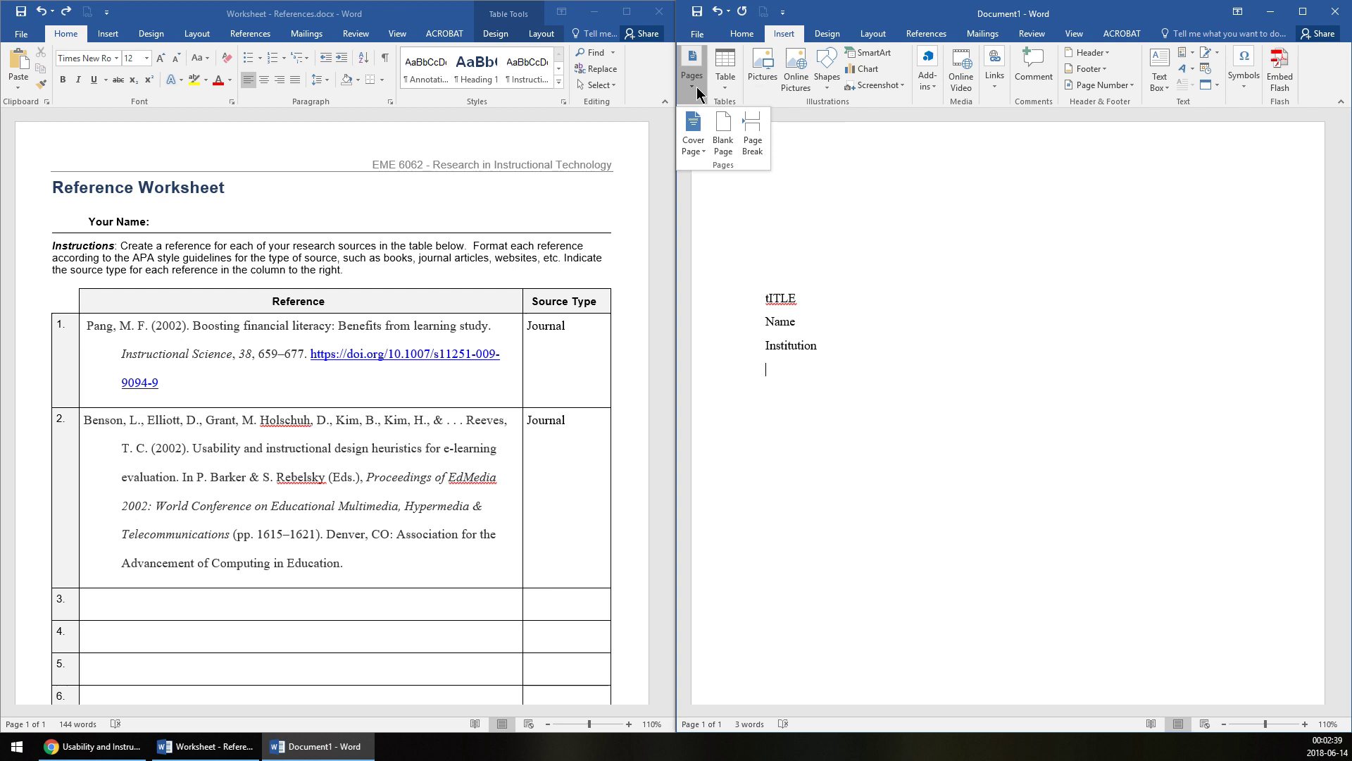
left_click(751, 131)
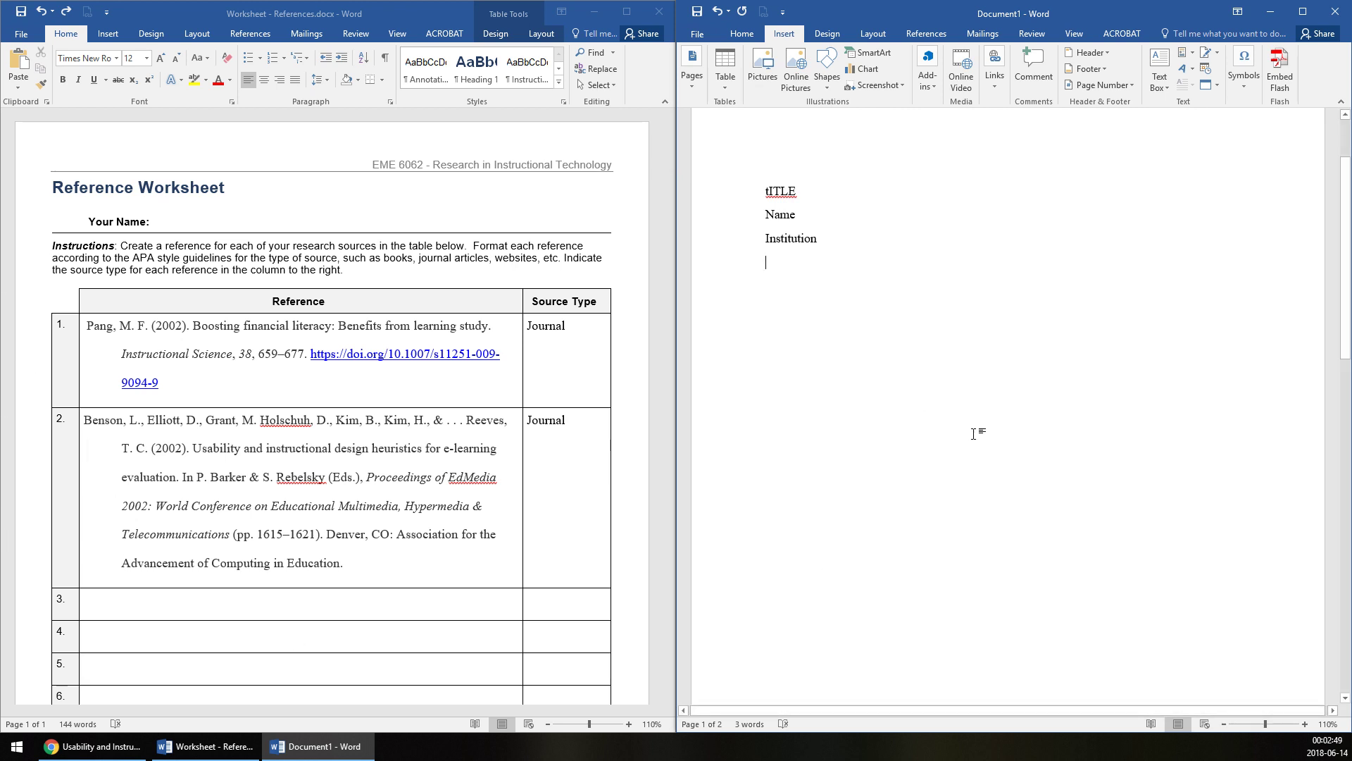
scroll(966, 380, "down", 5)
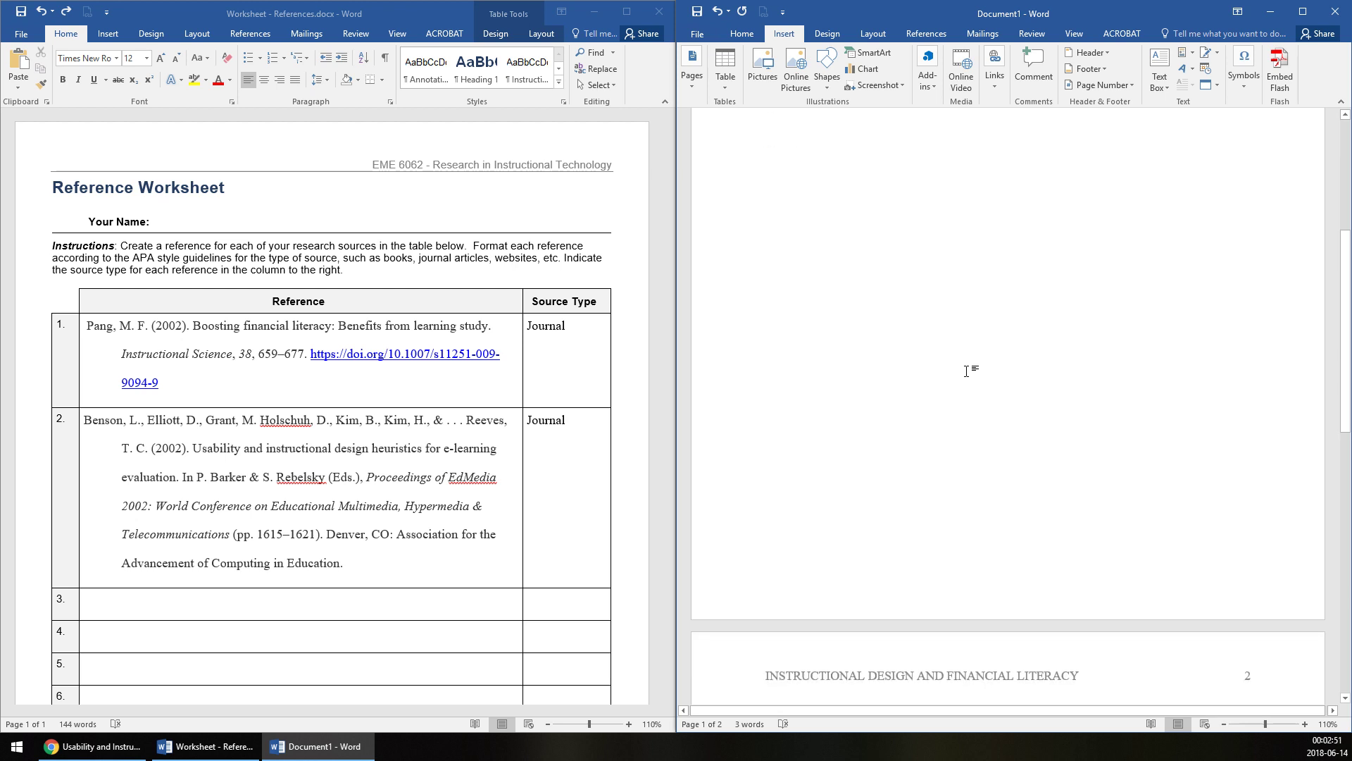
scroll(968, 374, "down", 3)
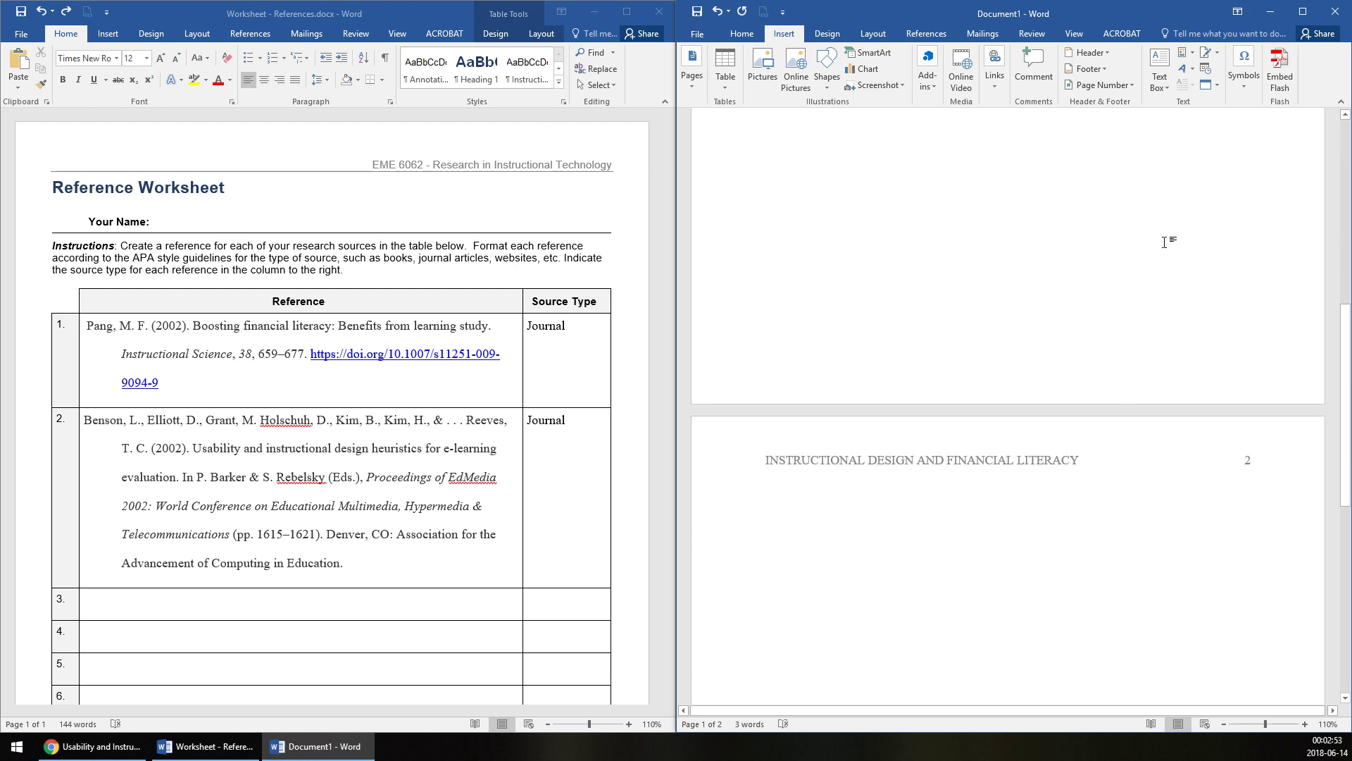
scroll(748, 175, "up", 1)
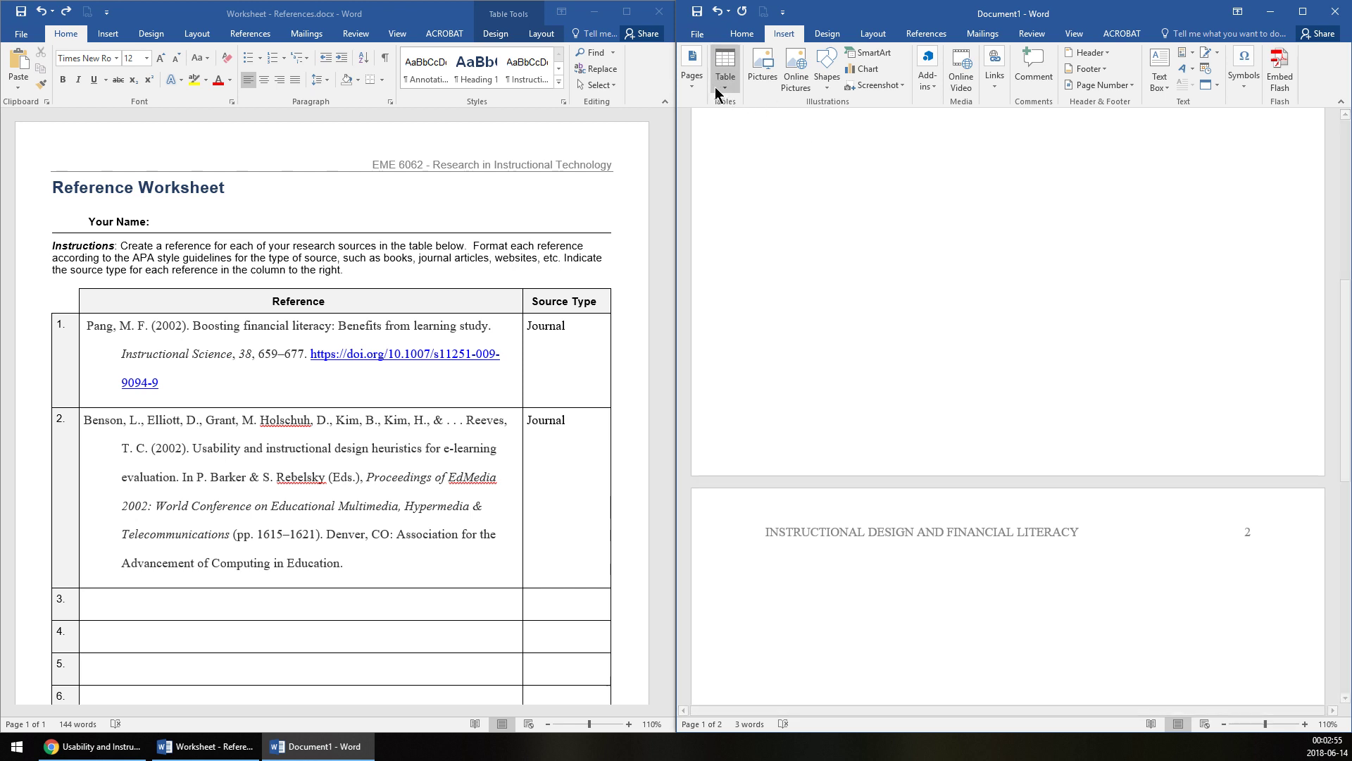
left_click(693, 79)
left_click(784, 176)
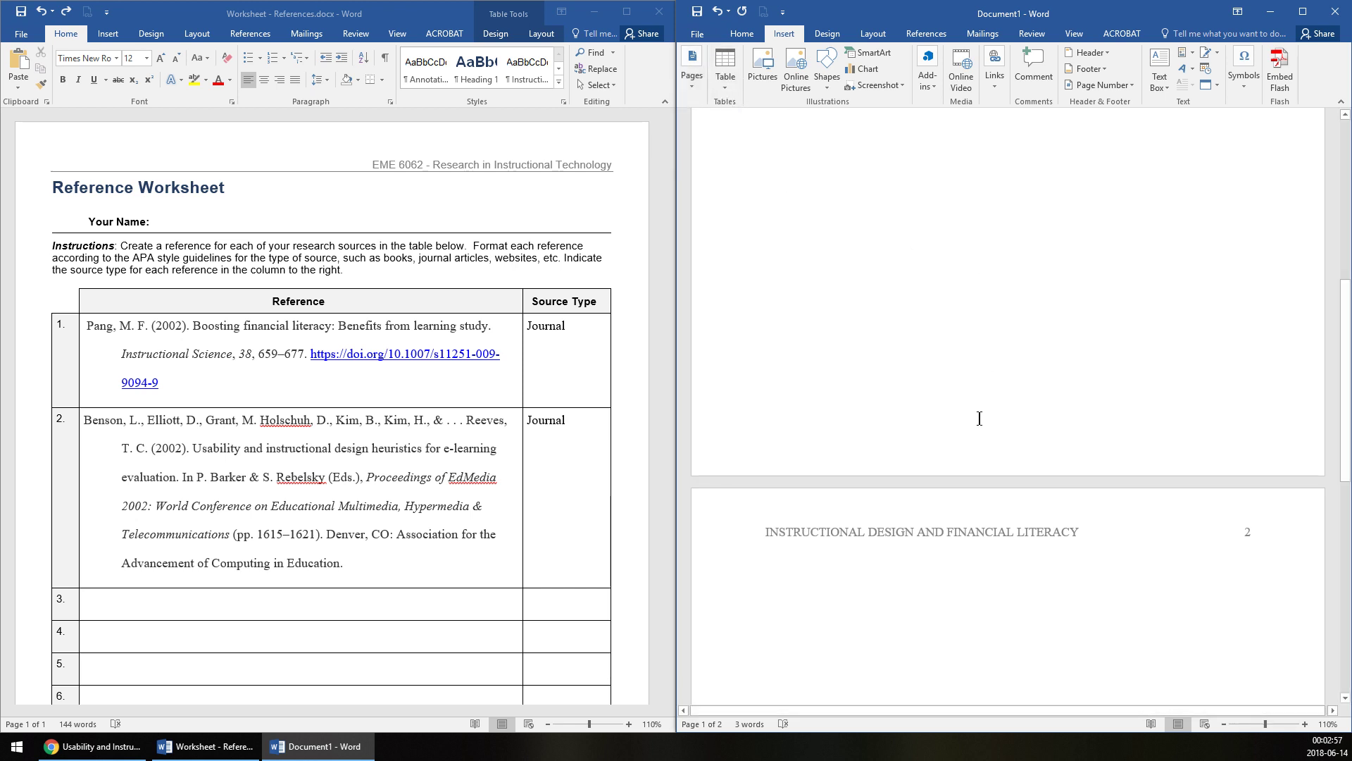
scroll(843, 373, "down", 3)
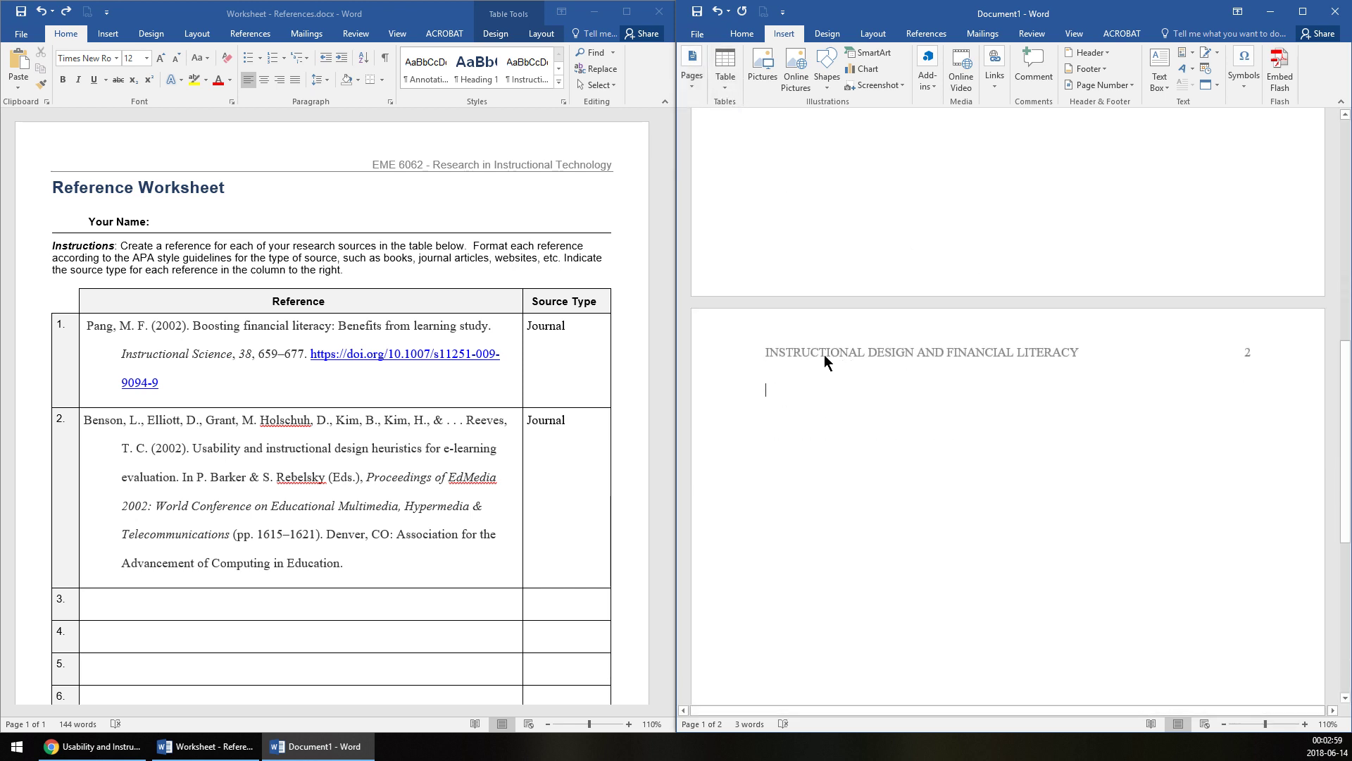
Paste the copied running head and page number into the empty first-page header, without an extra trailing line
double_click(824, 354)
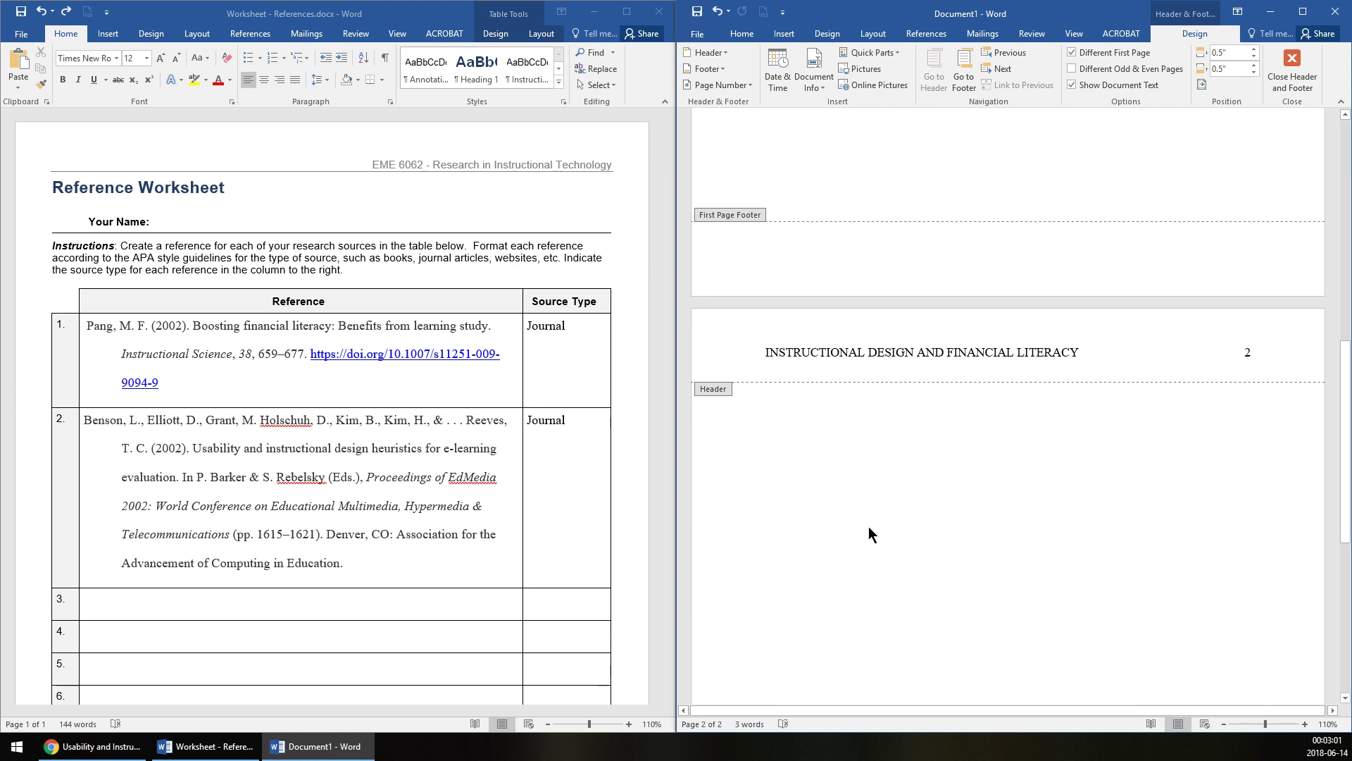
scroll(868, 533, "up", 10)
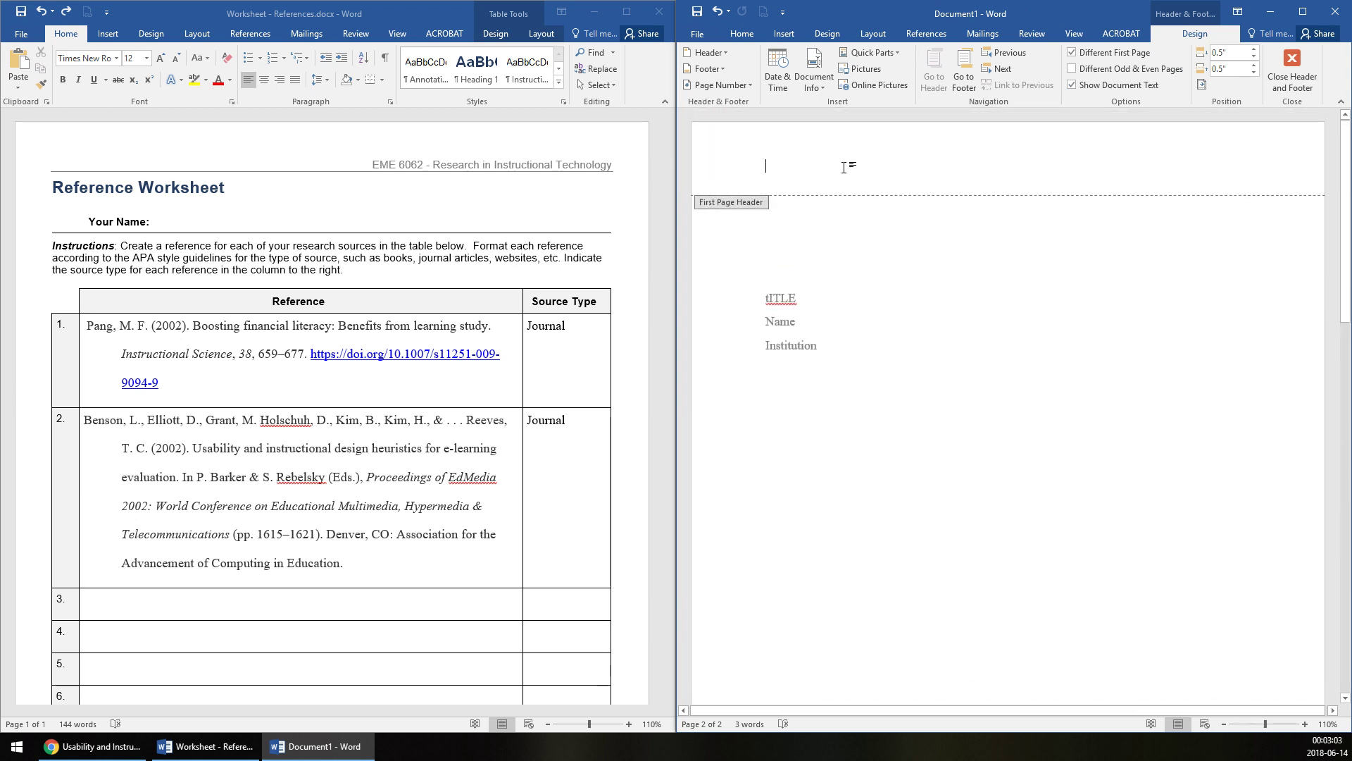
type("INSTRUCTIONAL DESIGN AND FINANCIAL LITERACY\t1")
key("BackSpace")
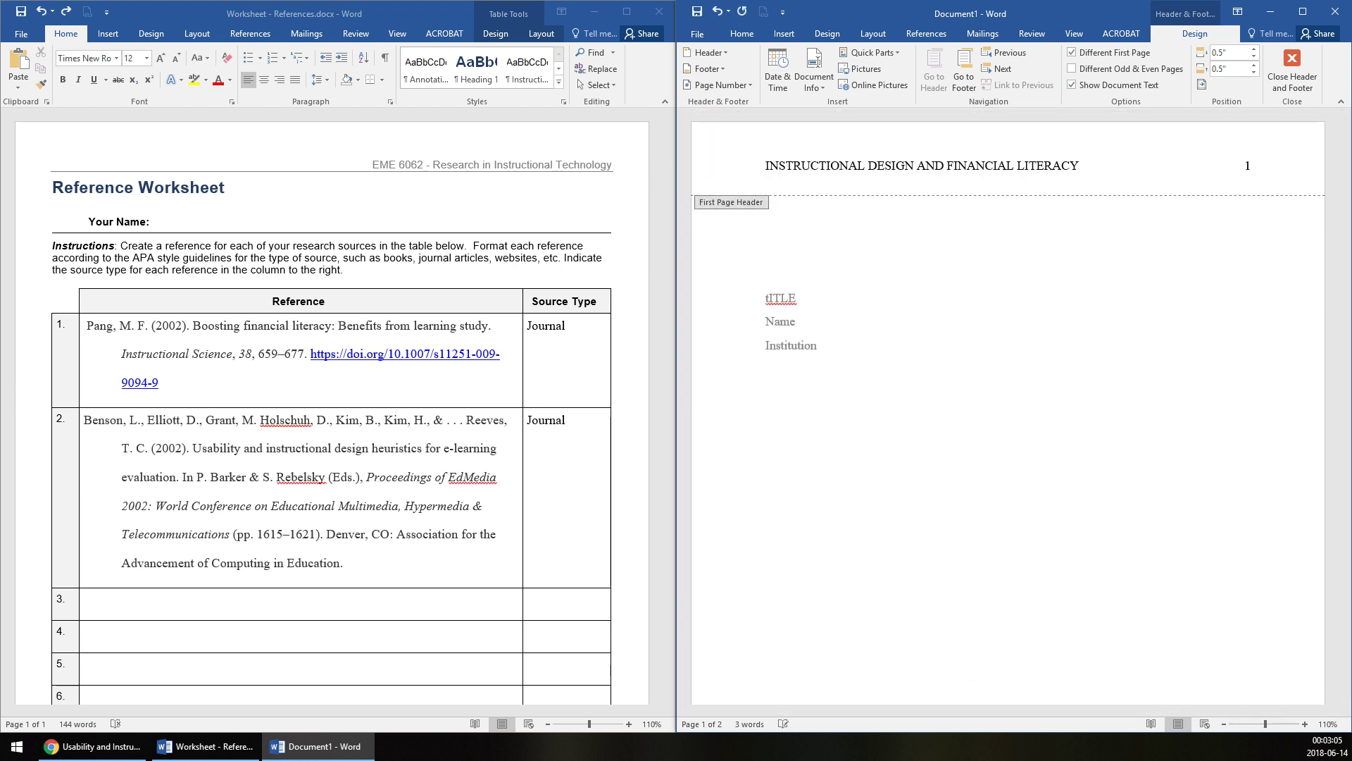
Add the prefix "Running head: " before the running head in the first-page header
left_click(761, 162)
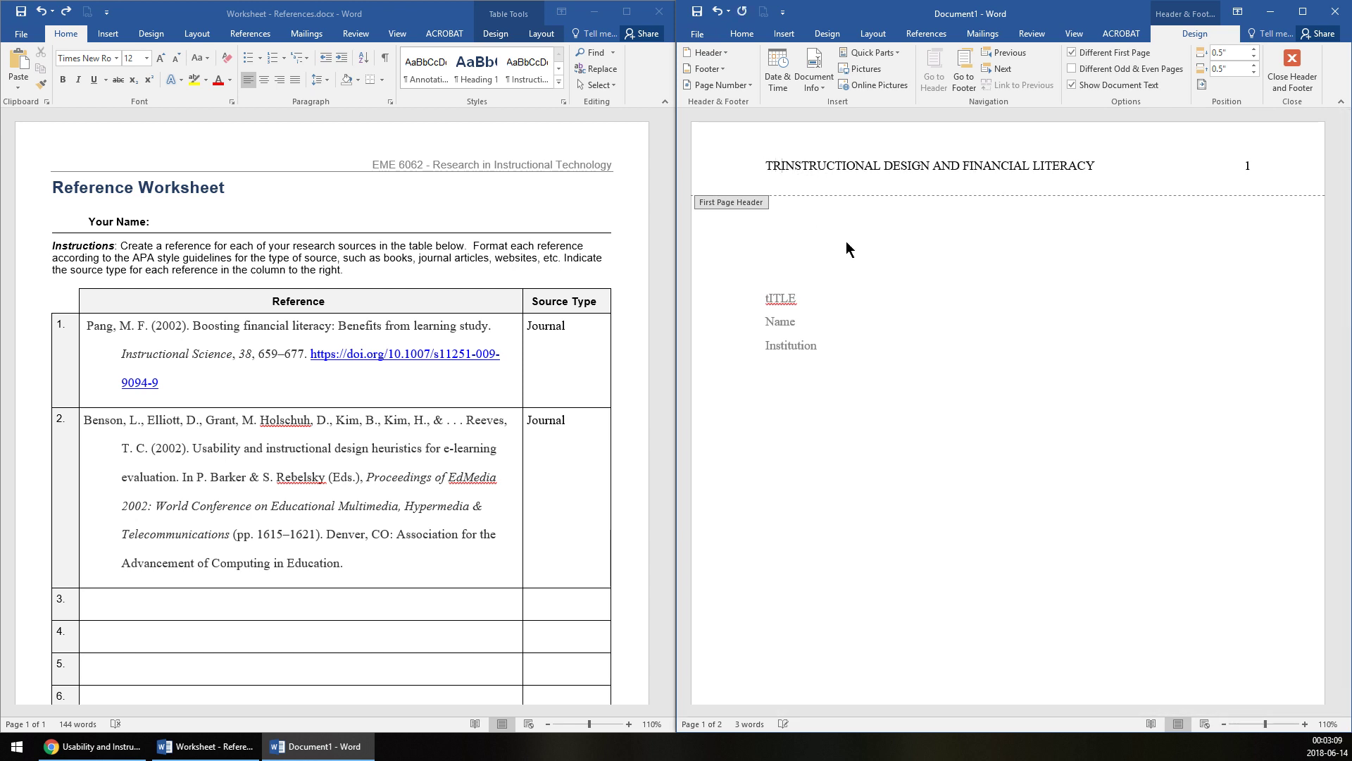
type("rU")
key("BackSpace")
key("BackSpace")
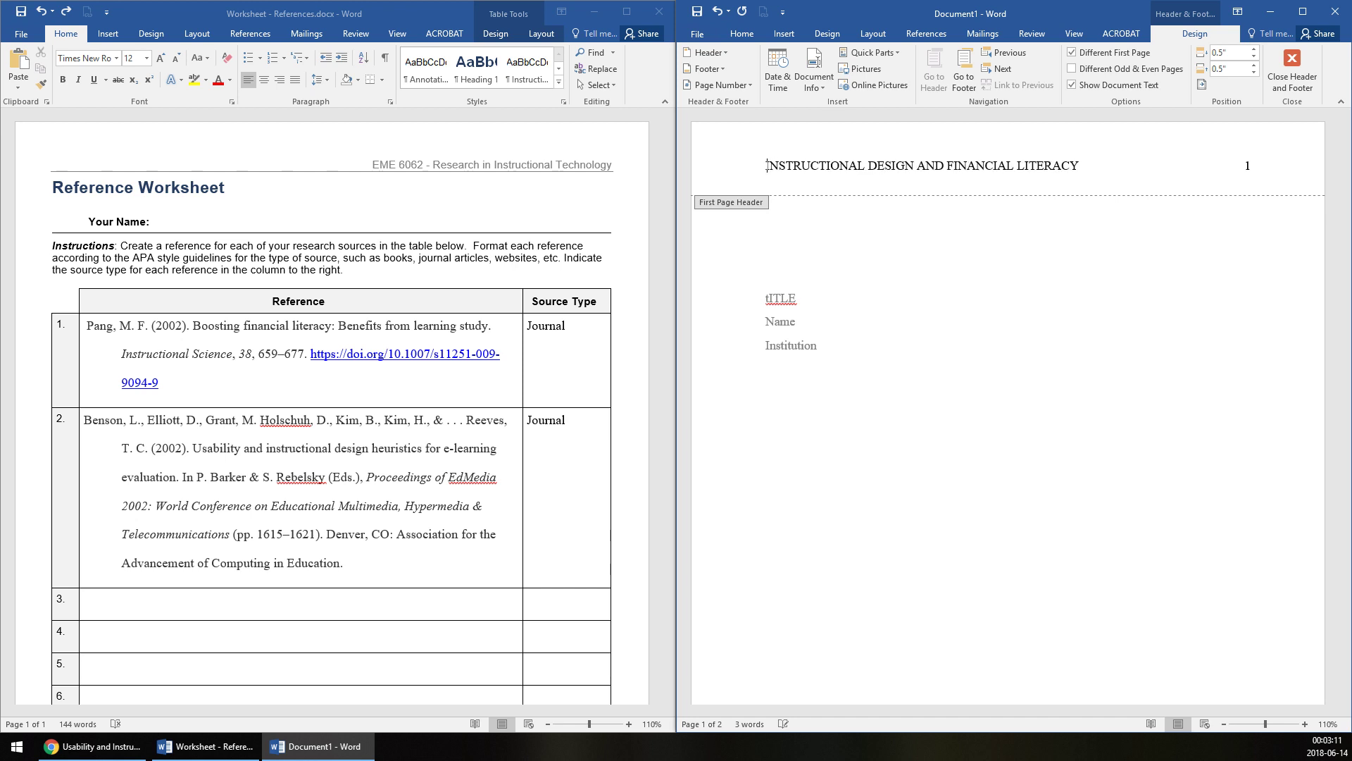
type("Running head:")
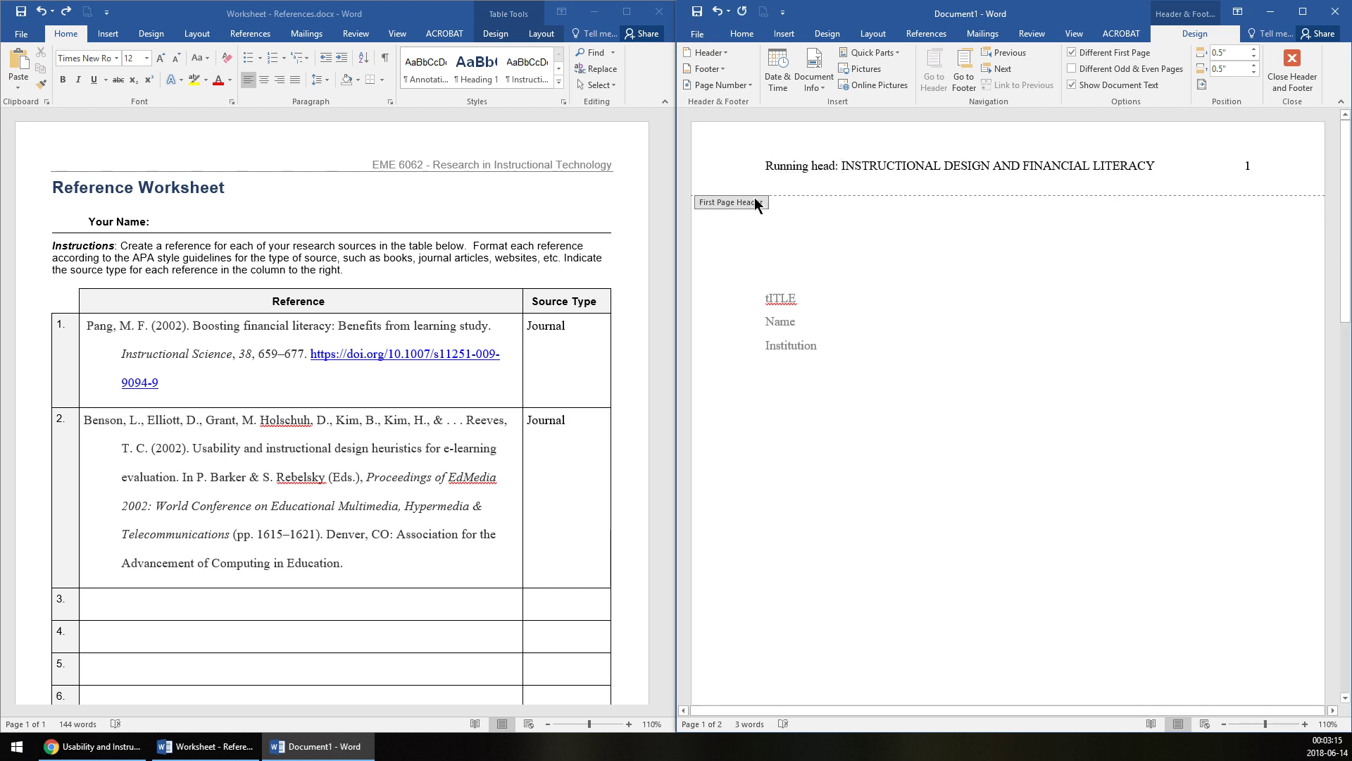
left_click_drag(766, 164, 843, 169)
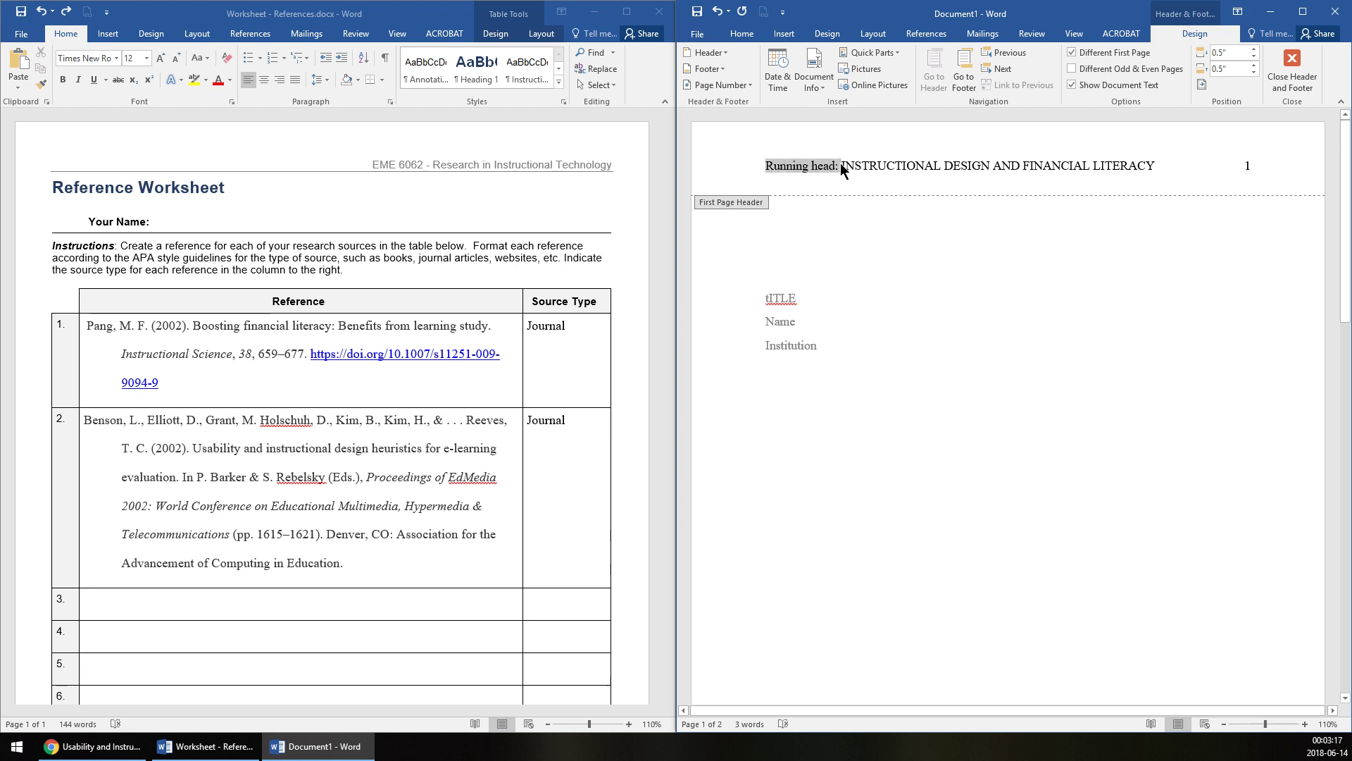
left_click(857, 172)
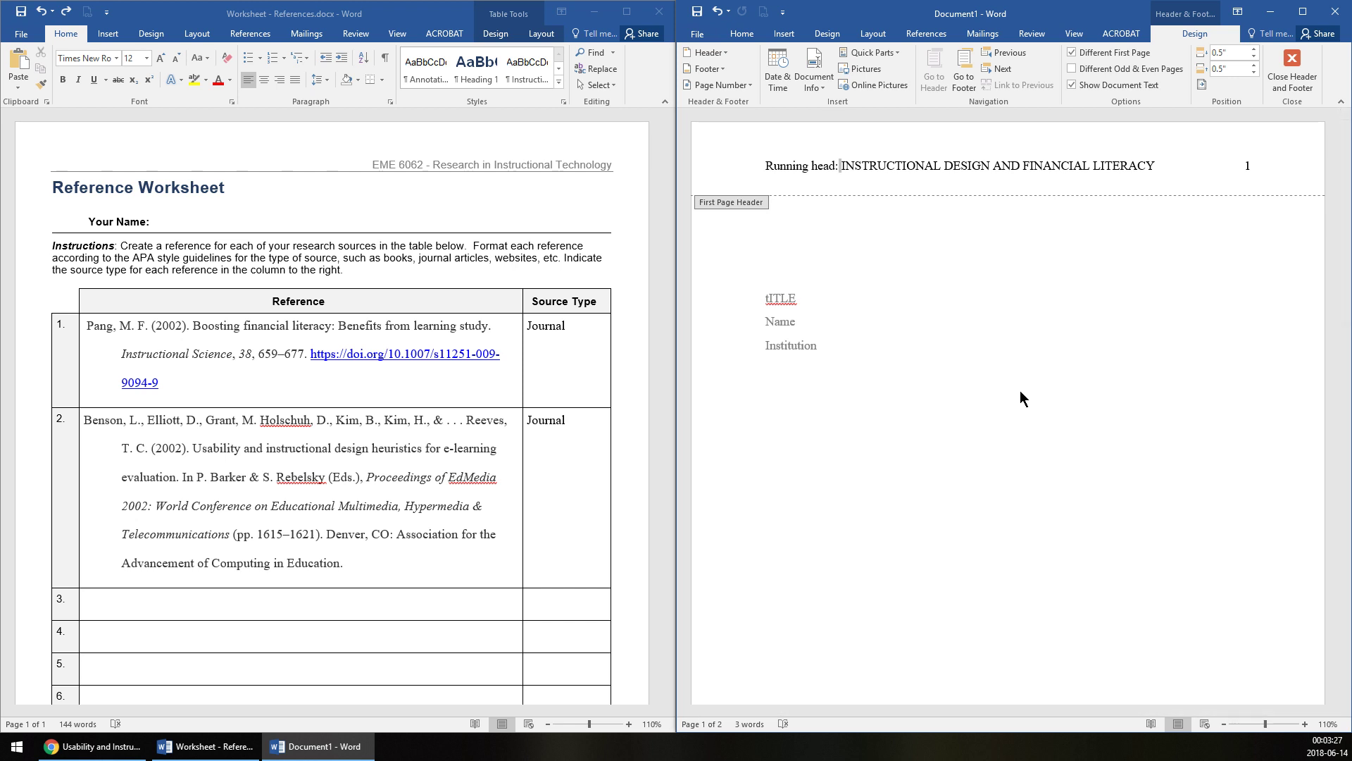
Center the three title page lines horizontally and move them down by adding two empty lines above
double_click(879, 289)
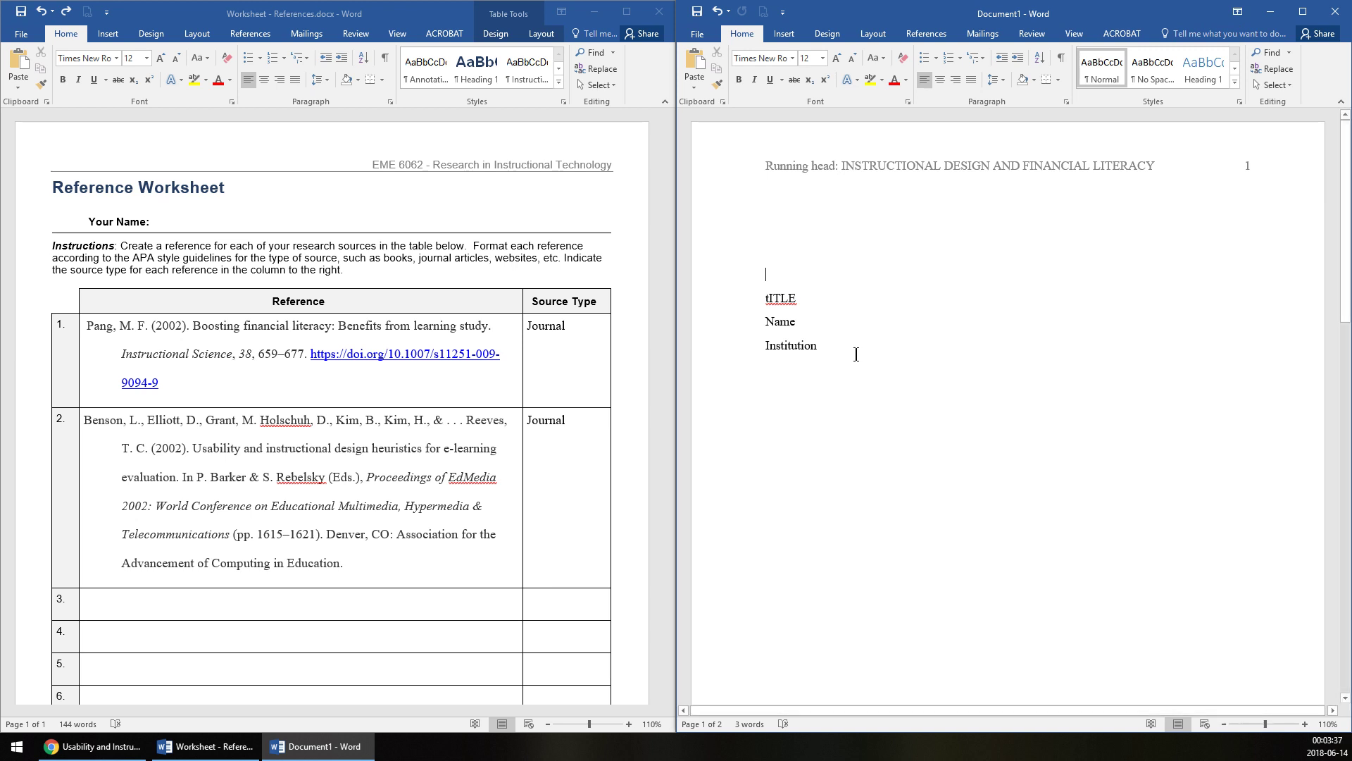
left_click_drag(858, 355, 751, 303)
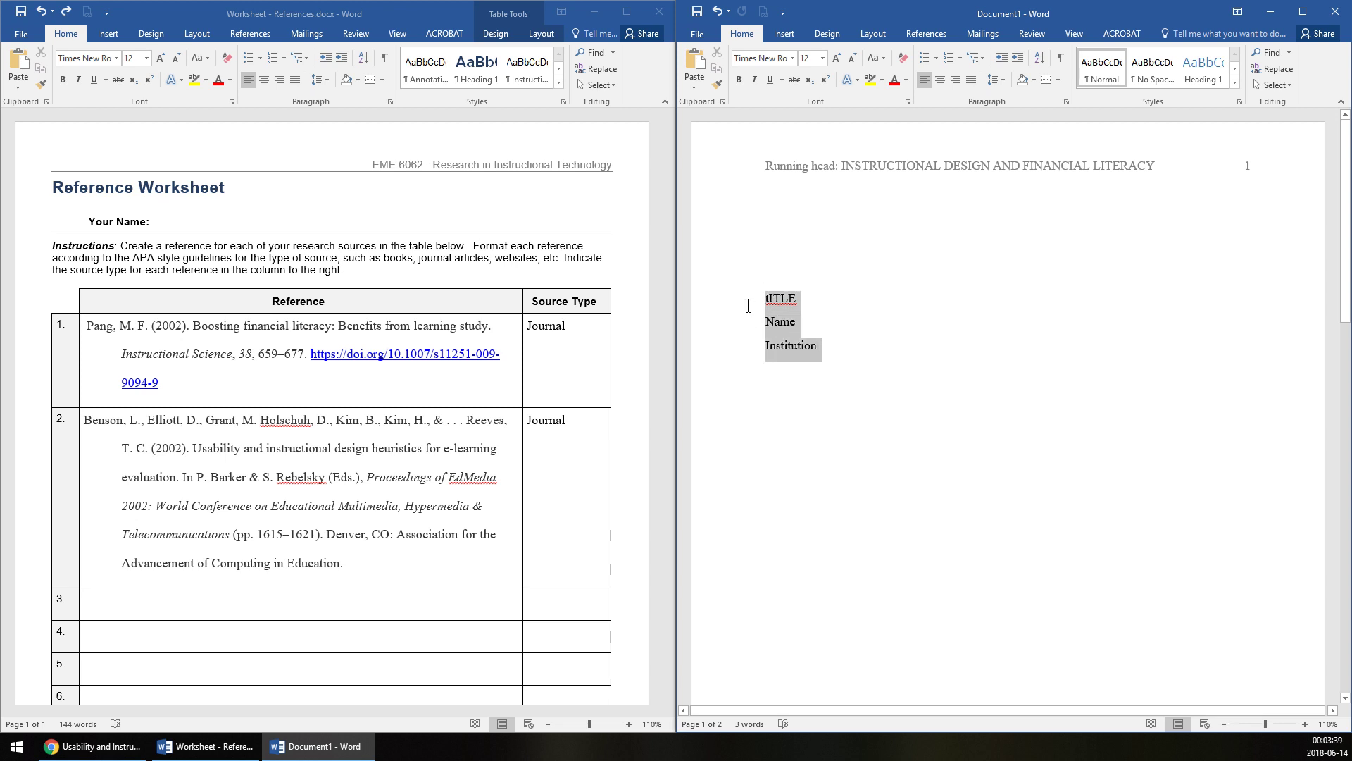
left_click(939, 88)
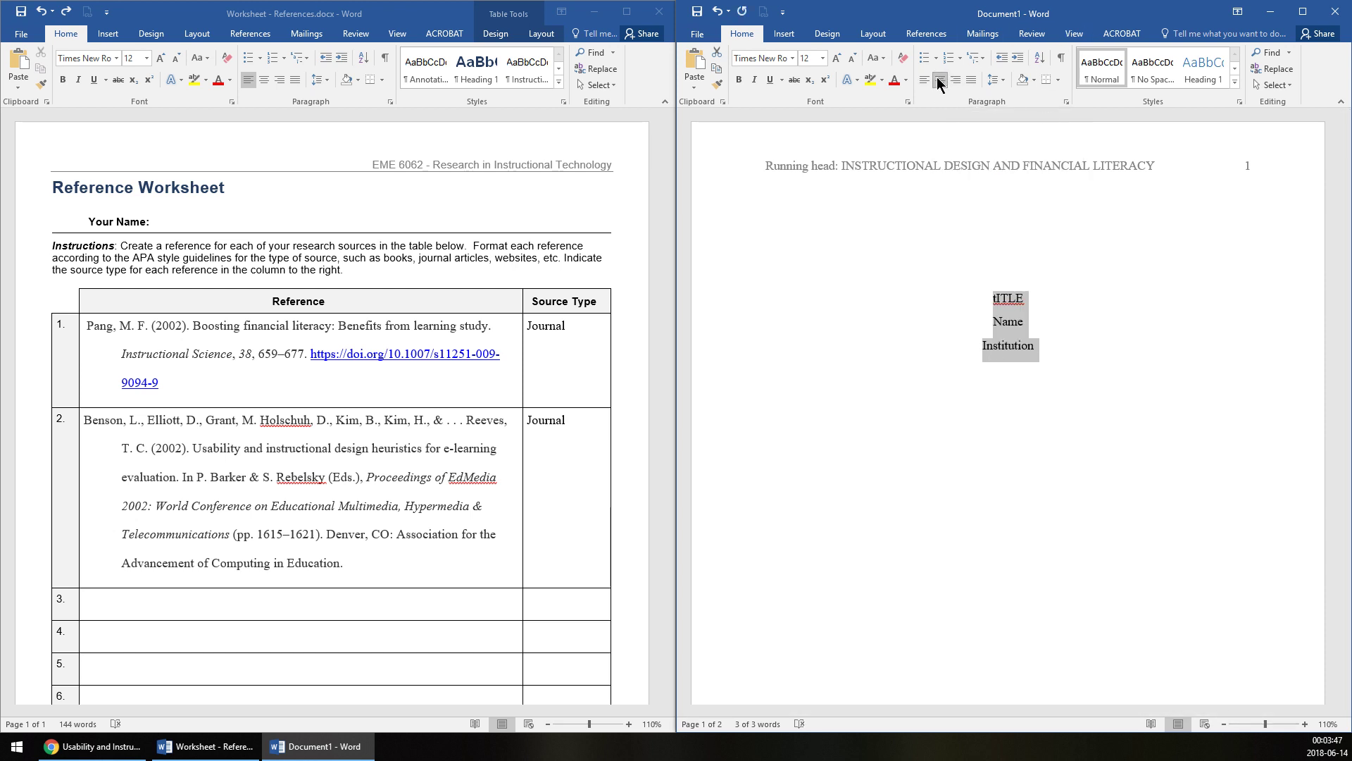
left_click(953, 211)
key("Return")
key("Return")
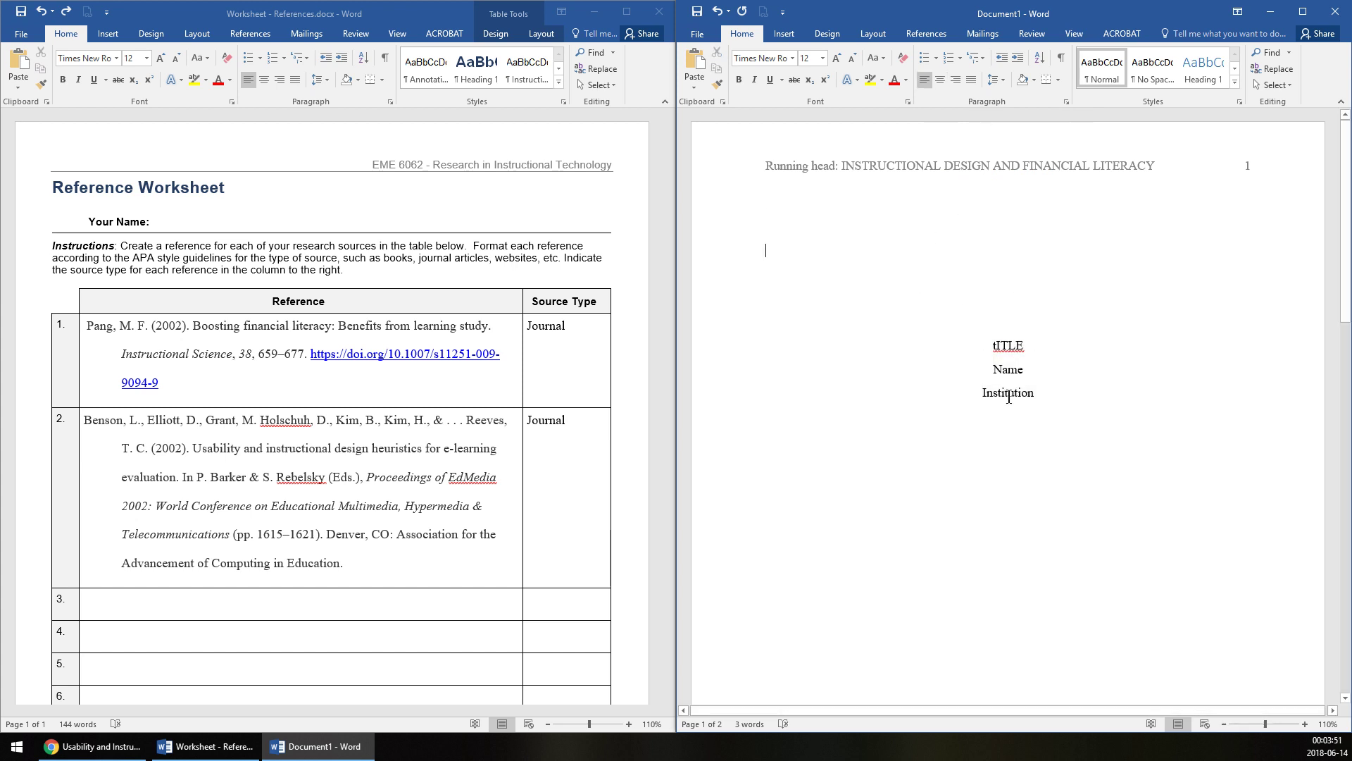
Replace the title placeholder with "Instructional Design and Financial Literacy: Evidence and Impediments"
double_click(1008, 345)
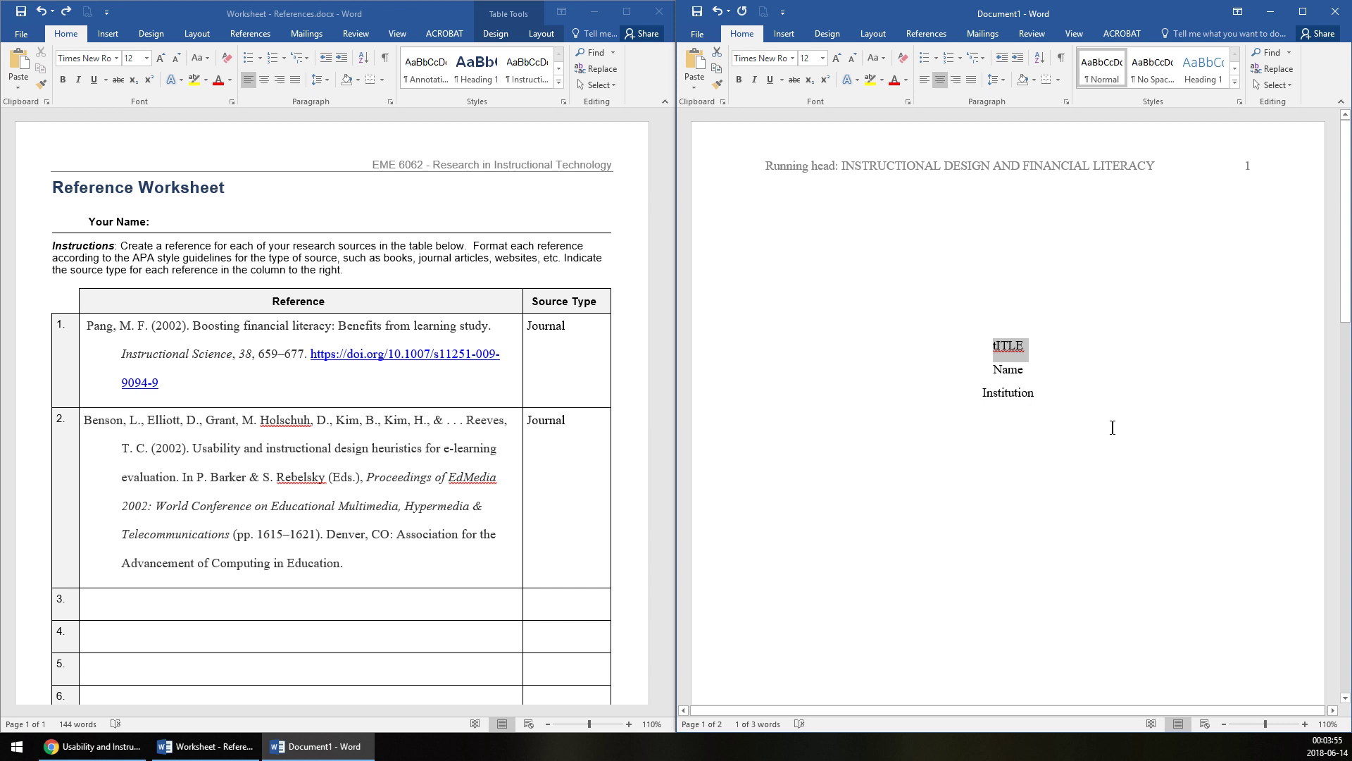
type("Instructional ")
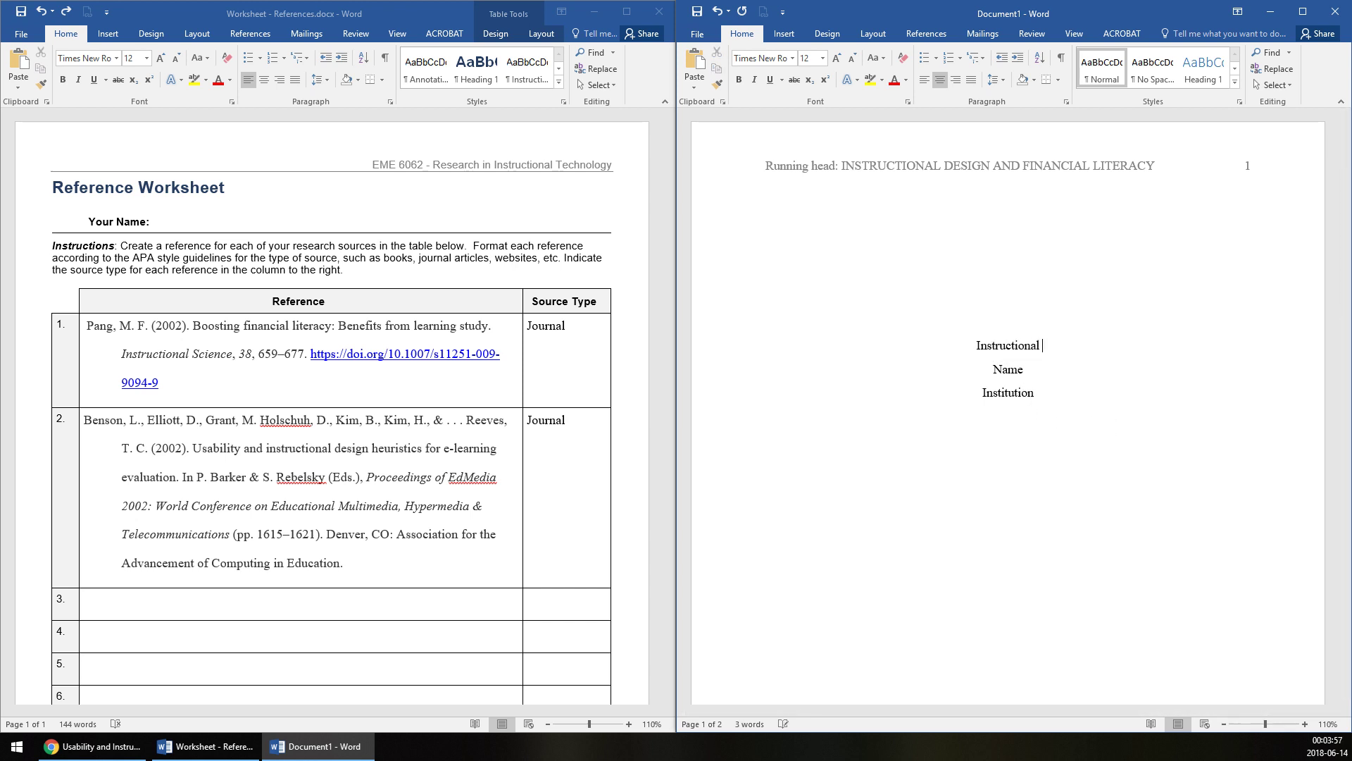
type("Design and Financi")
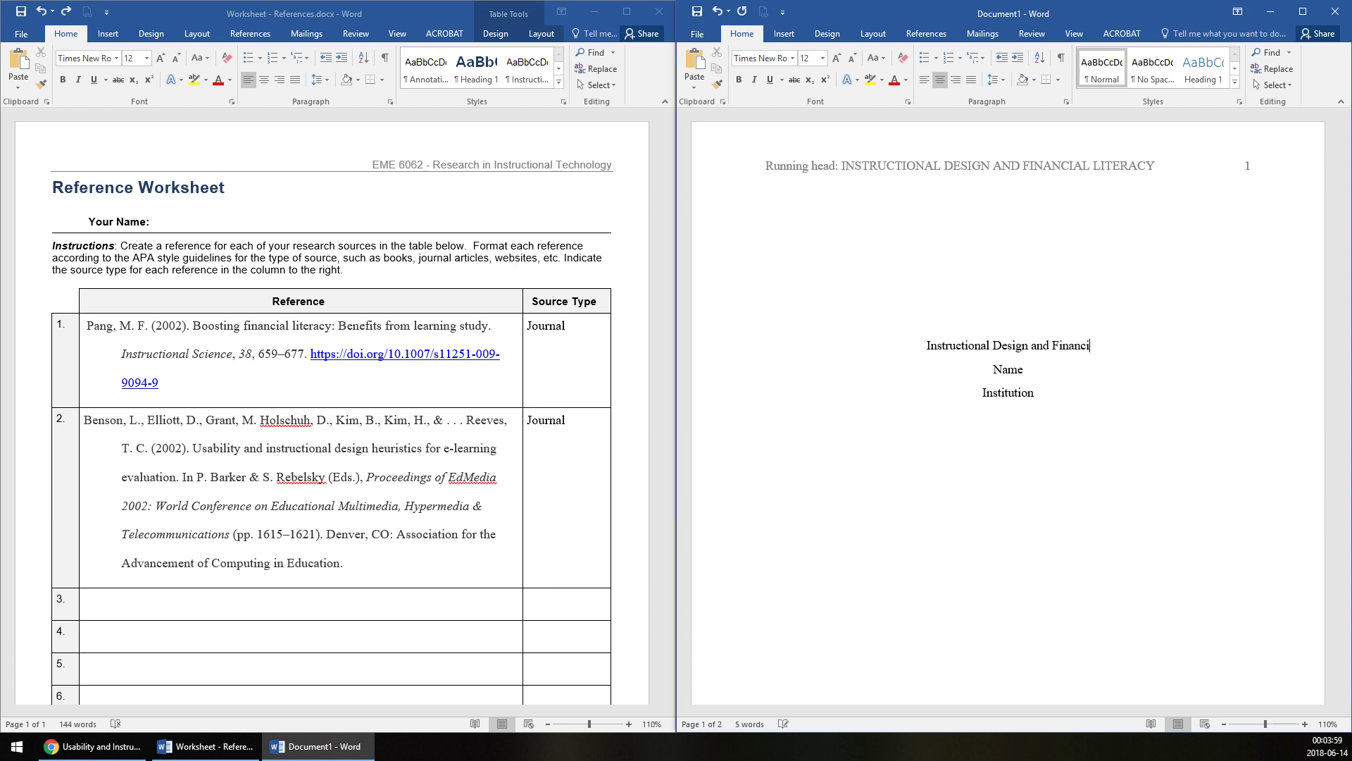
type("al Literacy: ")
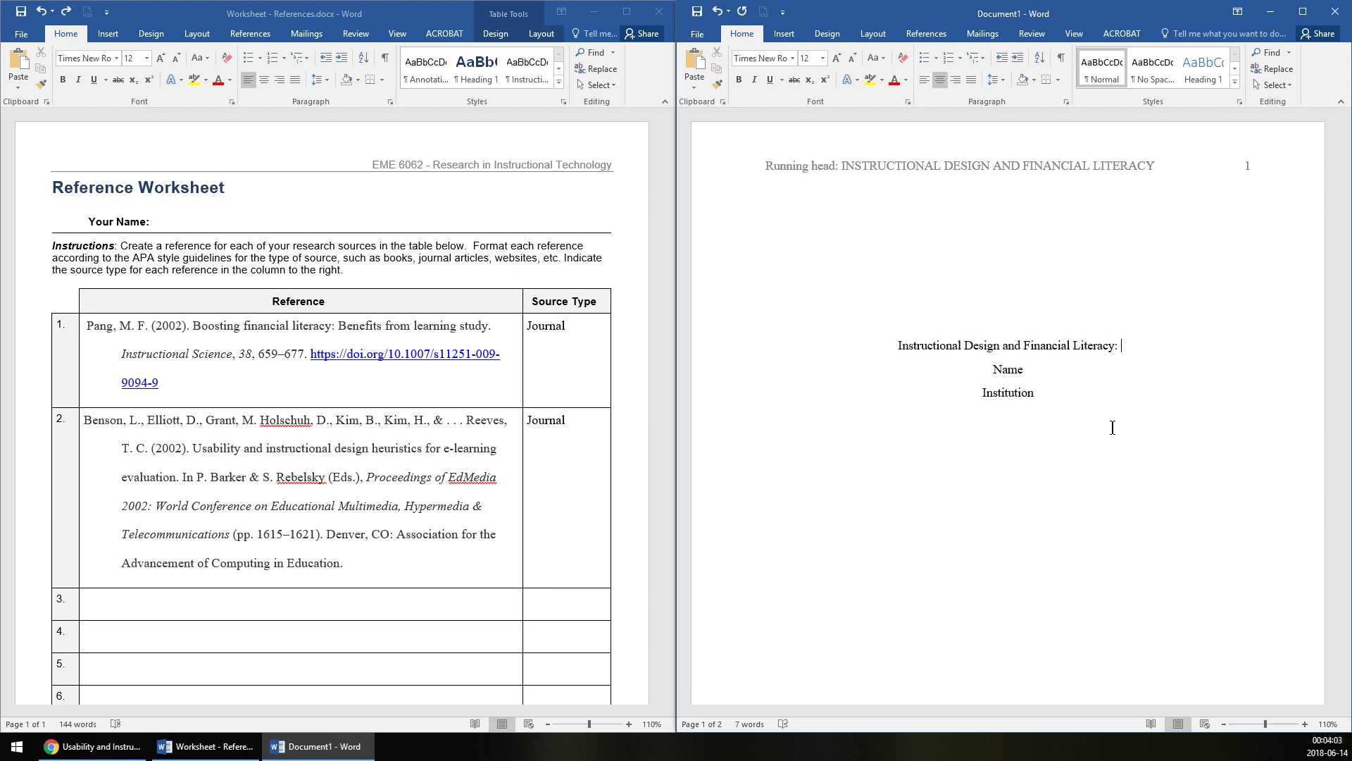
type("Evidence and Impediem")
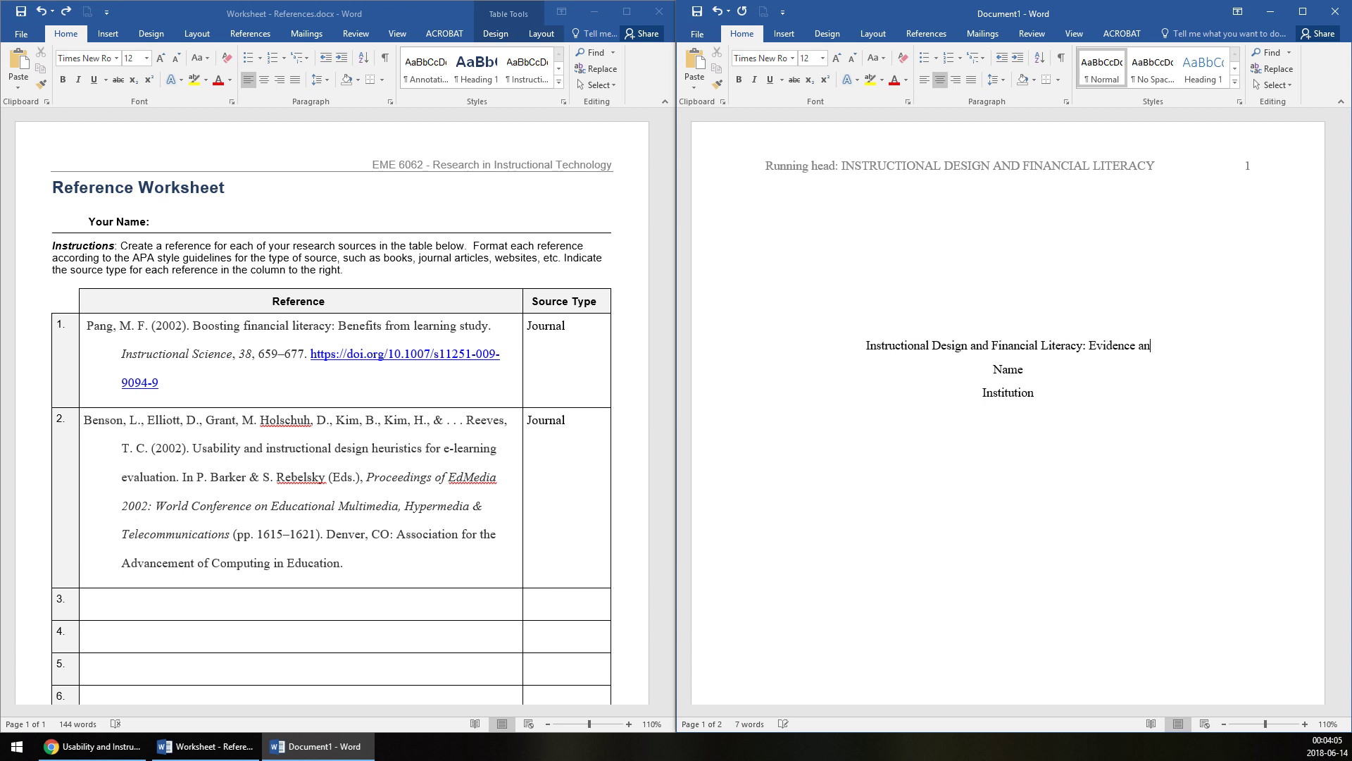
key("BackSpace")
key("BackSpace")
type("ments")
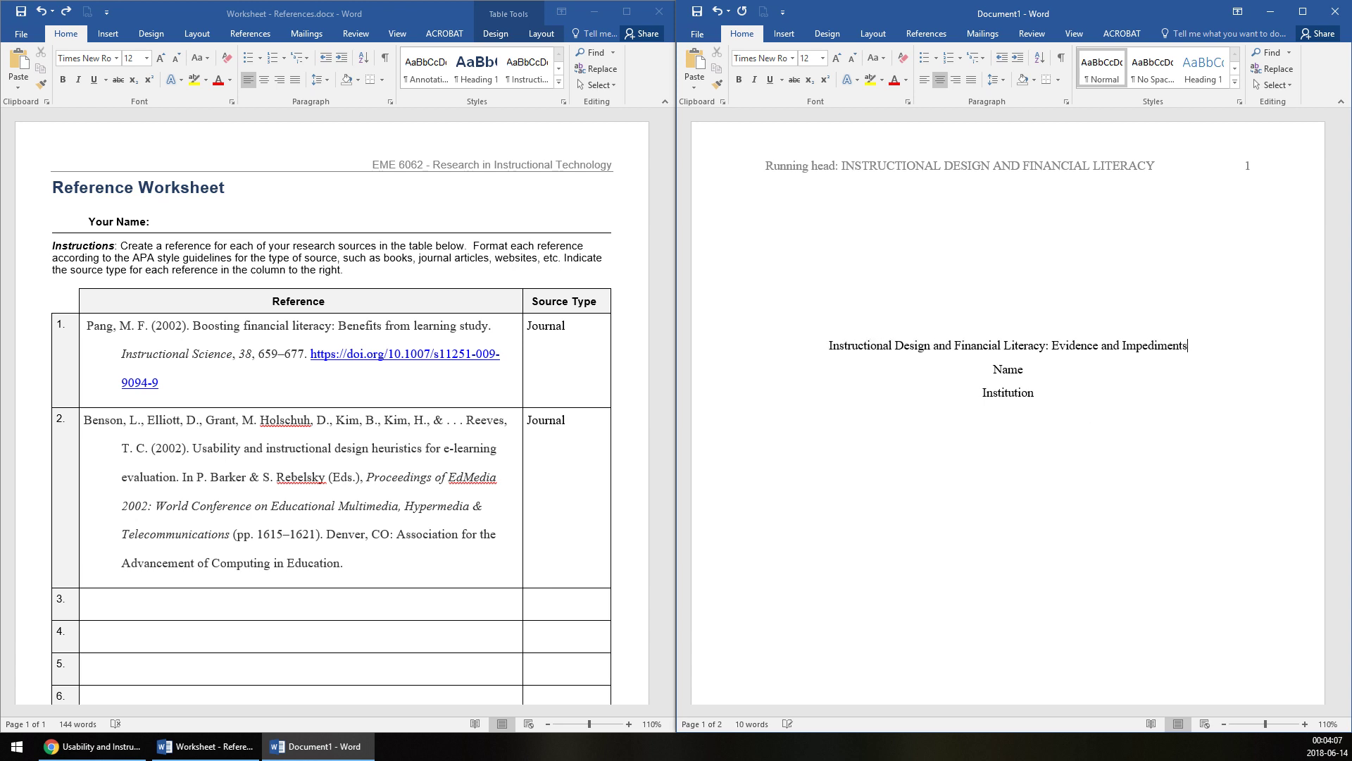
Replace the Name placeholder on the title page with the author's full name
double_click(1006, 377)
type("R")
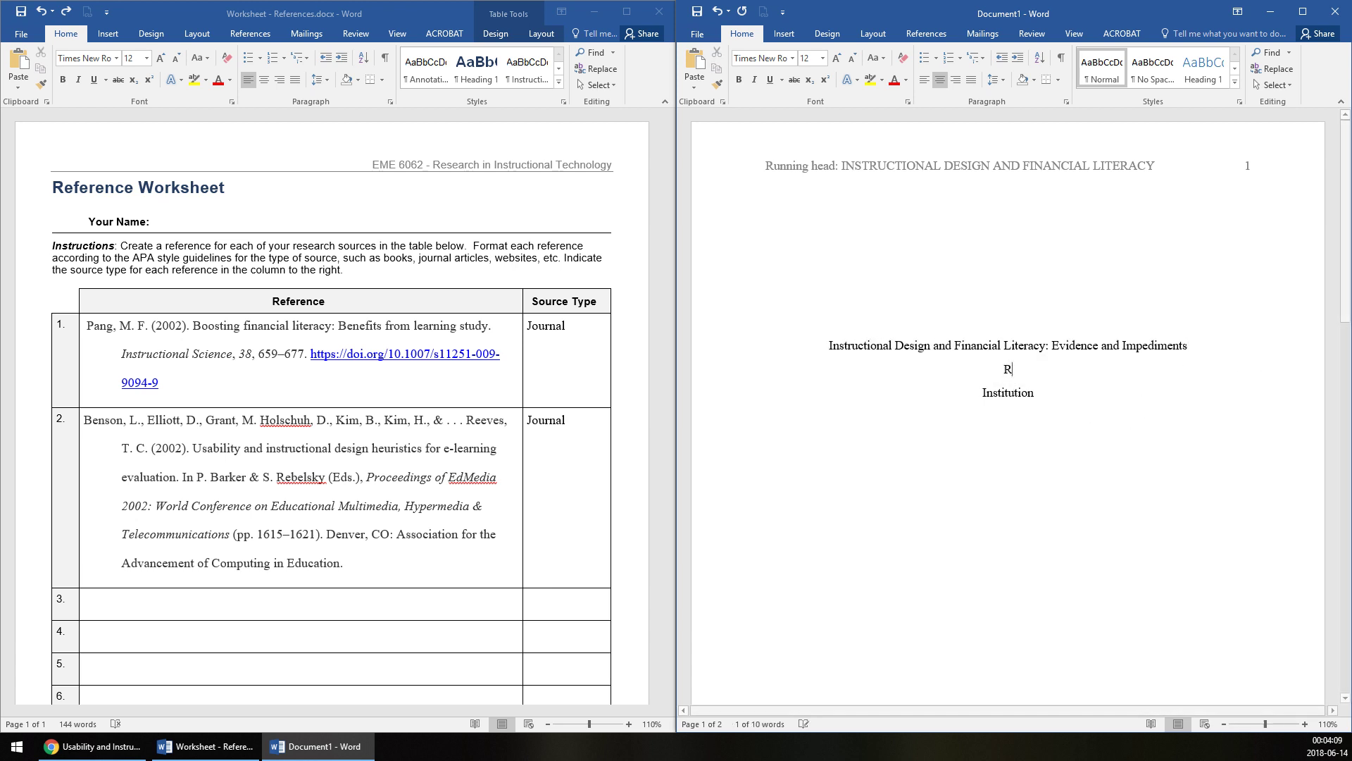
type("ichard Thripp")
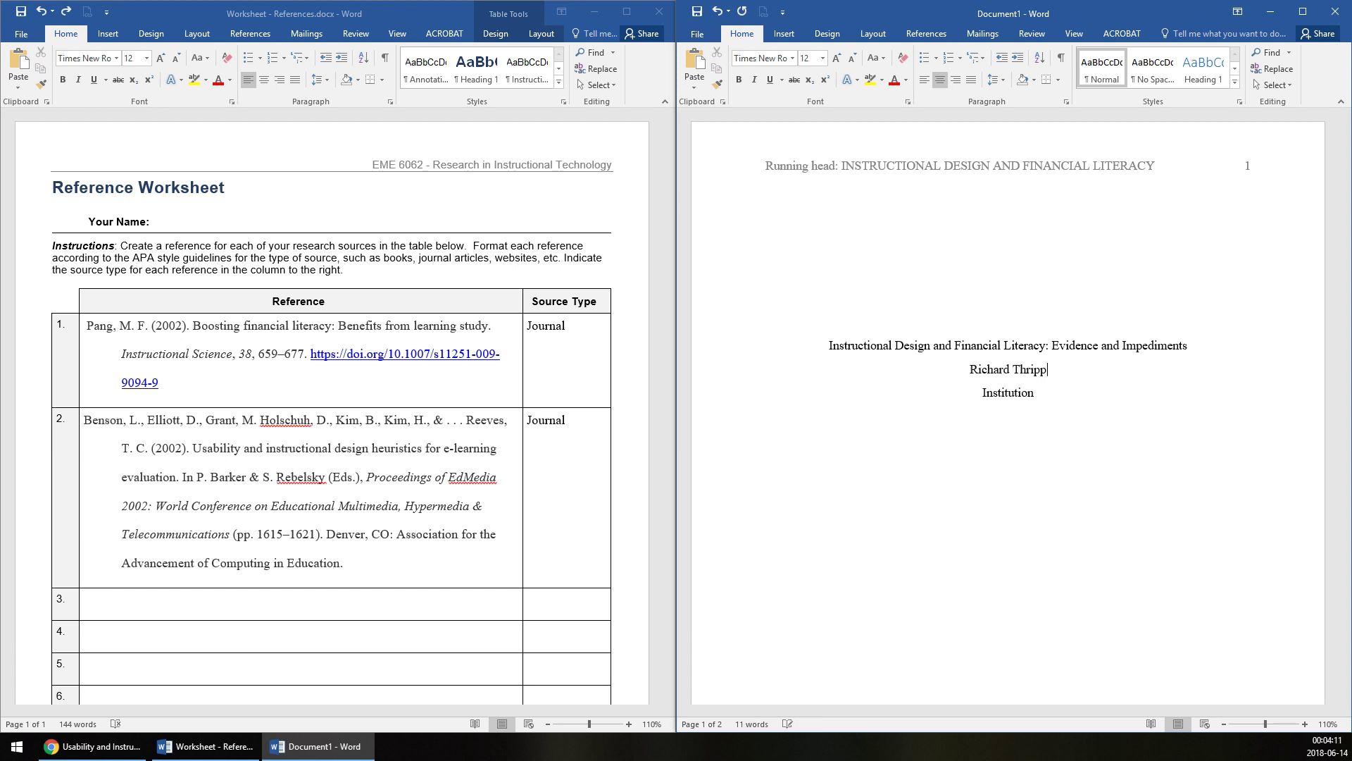
Replace the Institution placeholder on the title page with University of Central Florida
key("Down")
key("BackSpace")
key("BackSpace")
key("BackSpace")
key("BackSpace")
key("BackSpace")
key("BackSpace")
key("BackSpace")
key("BackSpace")
key("BackSpace")
type("Univerist")
key("BackSpace")
key("BackSpace")
key("BackSpace")
type("sity of Central Florida")
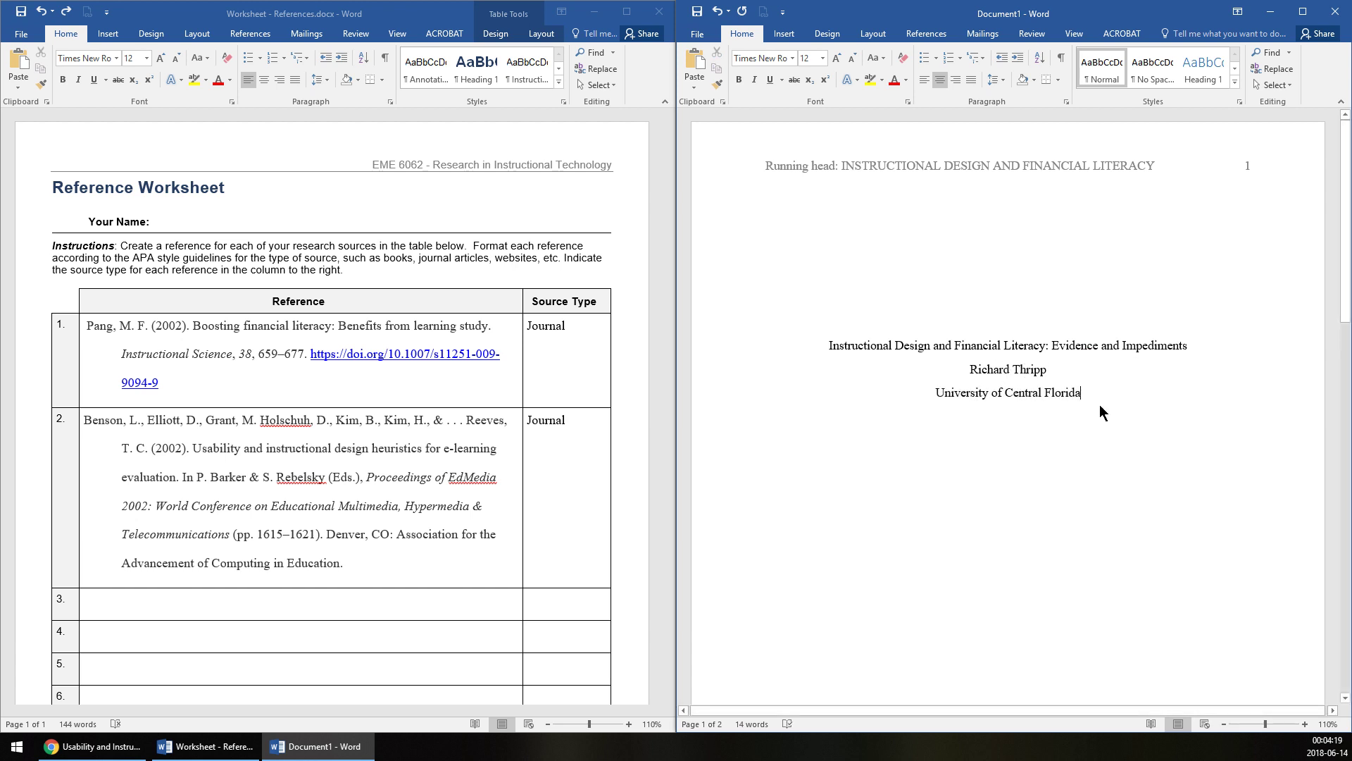
Select all of the document's text and set its paragraph spacing after to 0 pt
left_click_drag(1102, 413, 884, 348)
left_click(865, 242)
key("ctrl+shift+End")
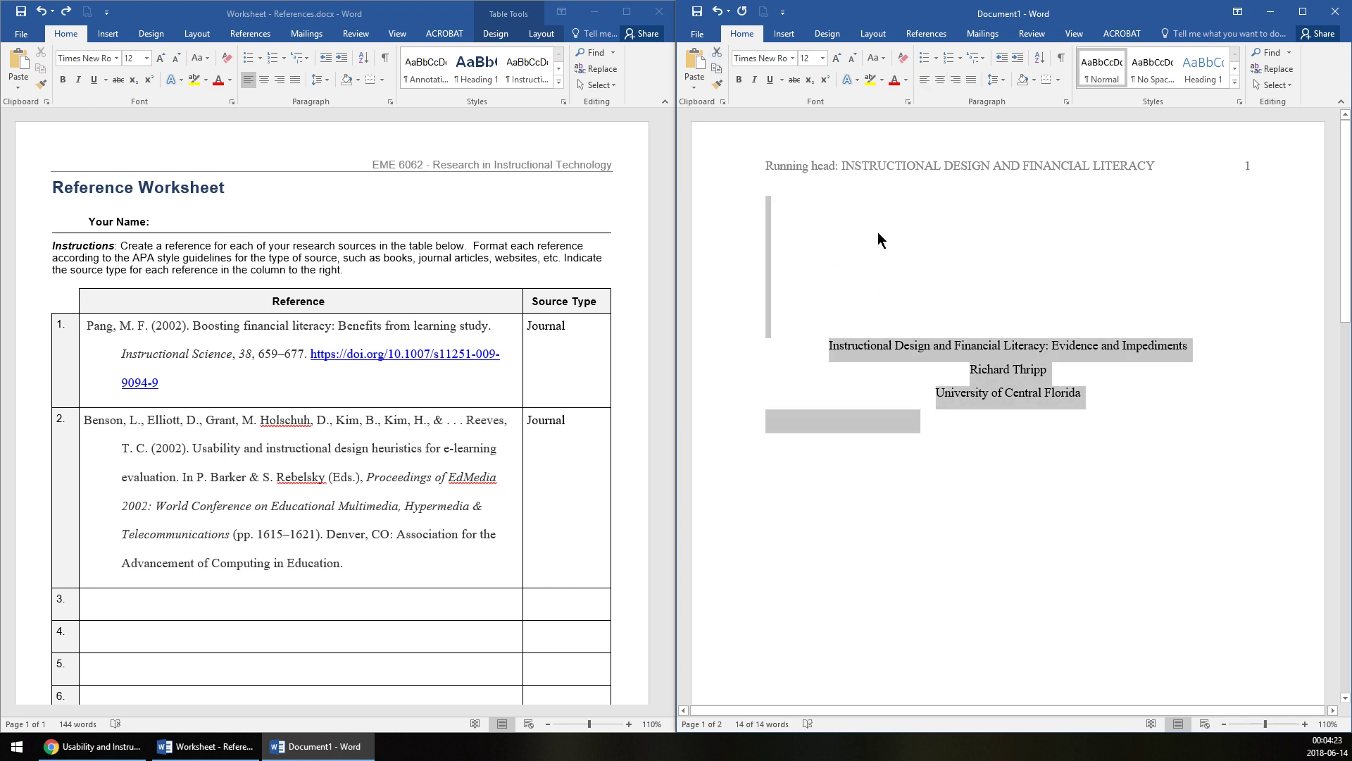
scroll(997, 368, "down", 5)
scroll(996, 368, "down", 5)
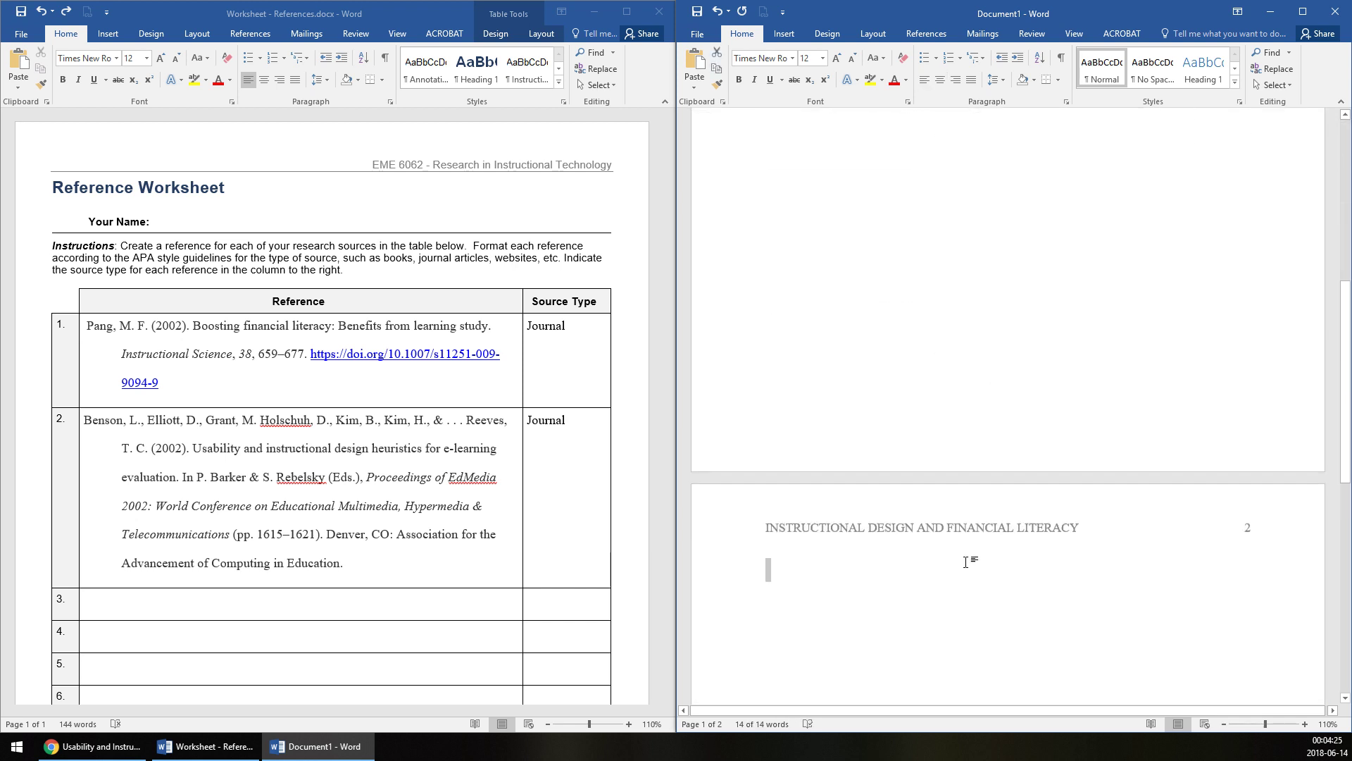
scroll(986, 546, "up", 10)
scroll(1022, 546, "up", 1)
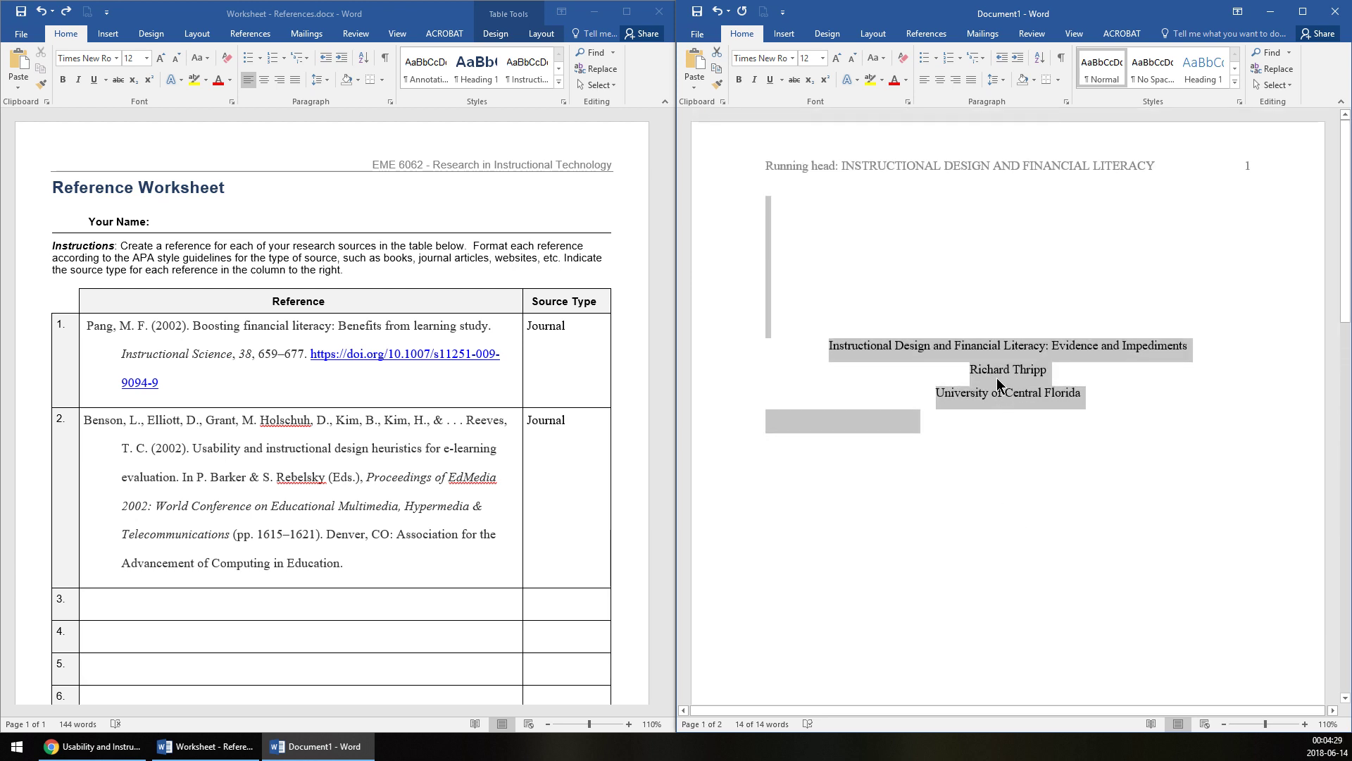
left_click(1066, 103)
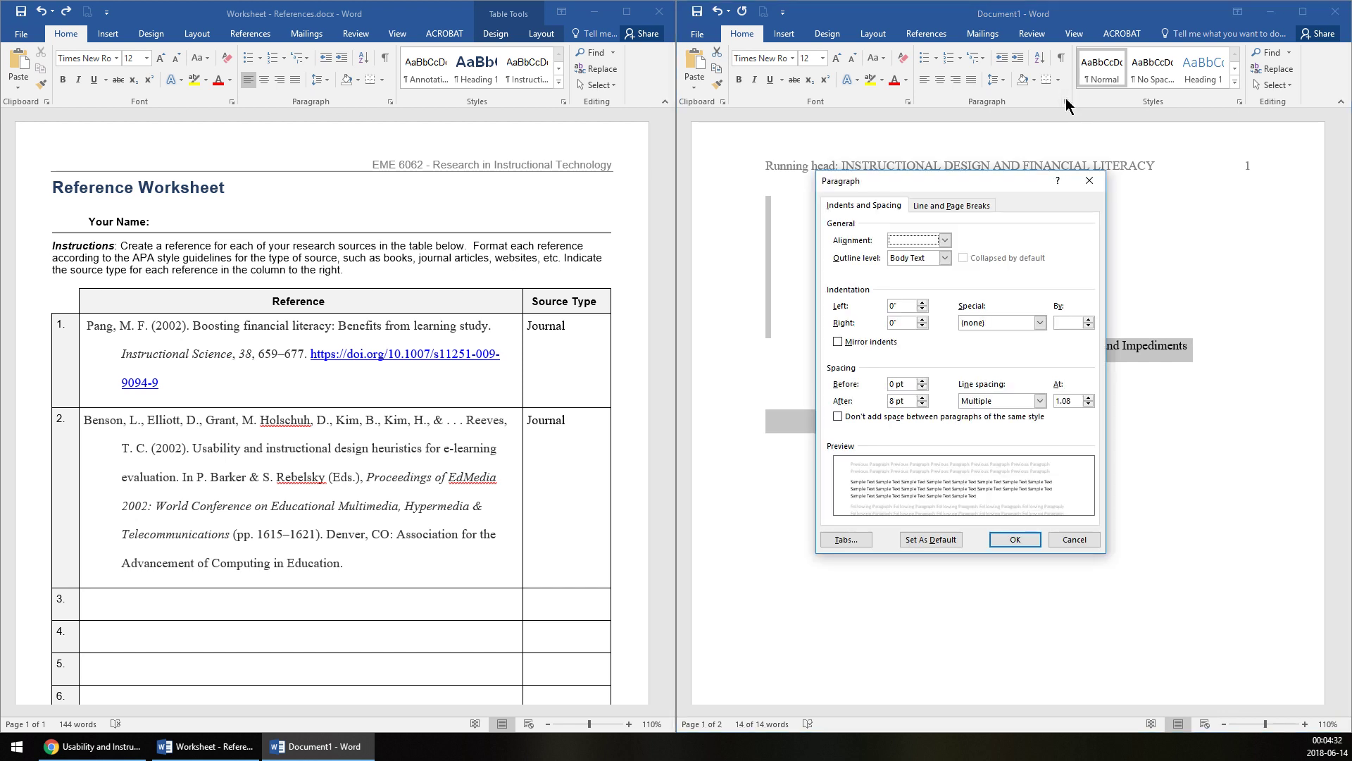
left_click(1074, 539)
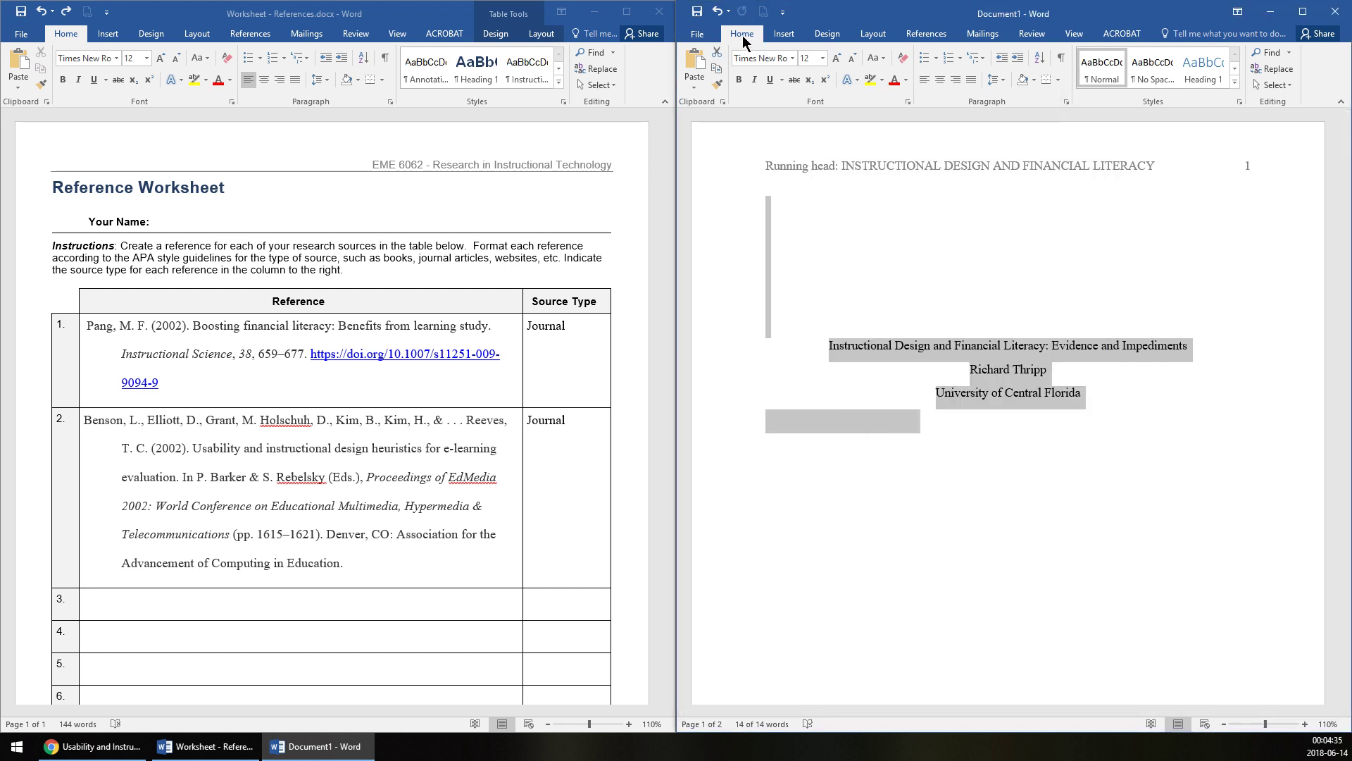
left_click(1066, 103)
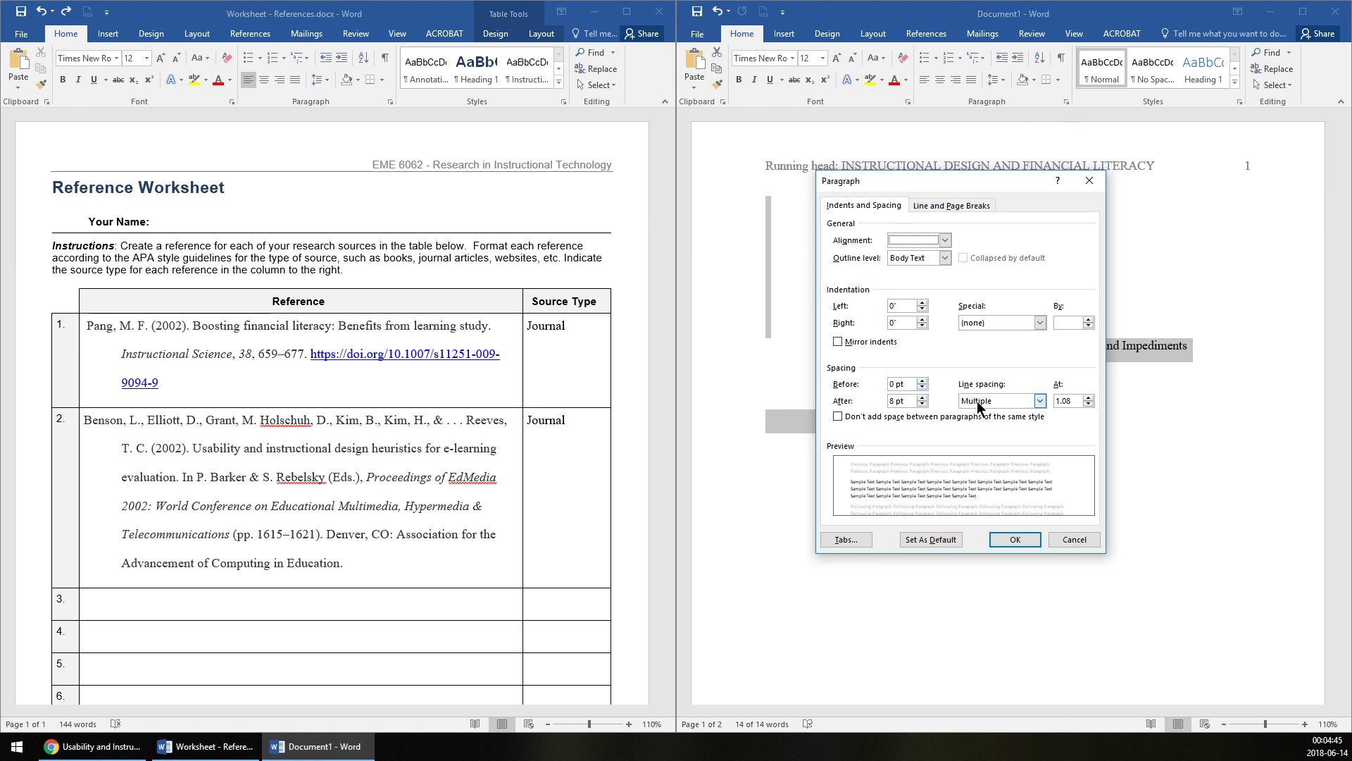
left_click(922, 405)
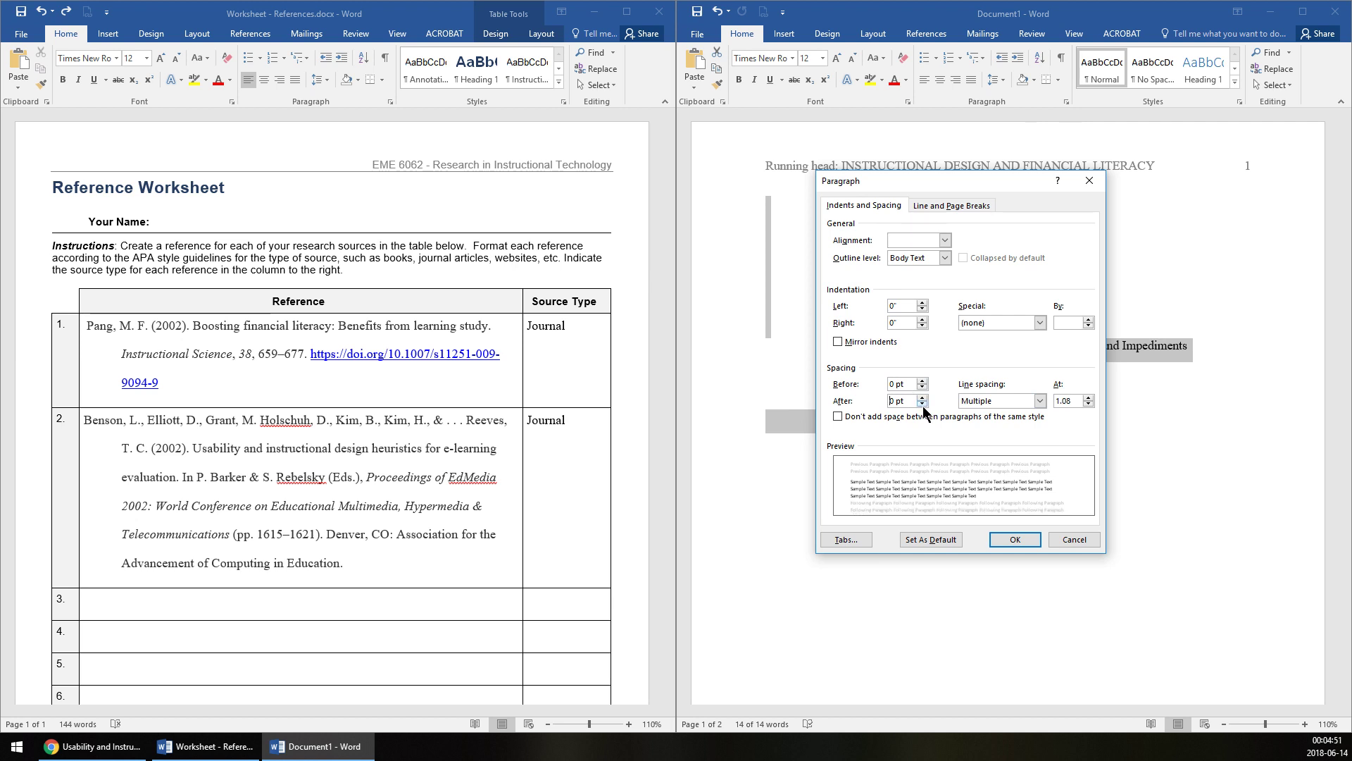
Set the selected text to double line spacing, without added space between paragraphs of the same style, and apply the settings
left_click(1039, 400)
left_click(979, 431)
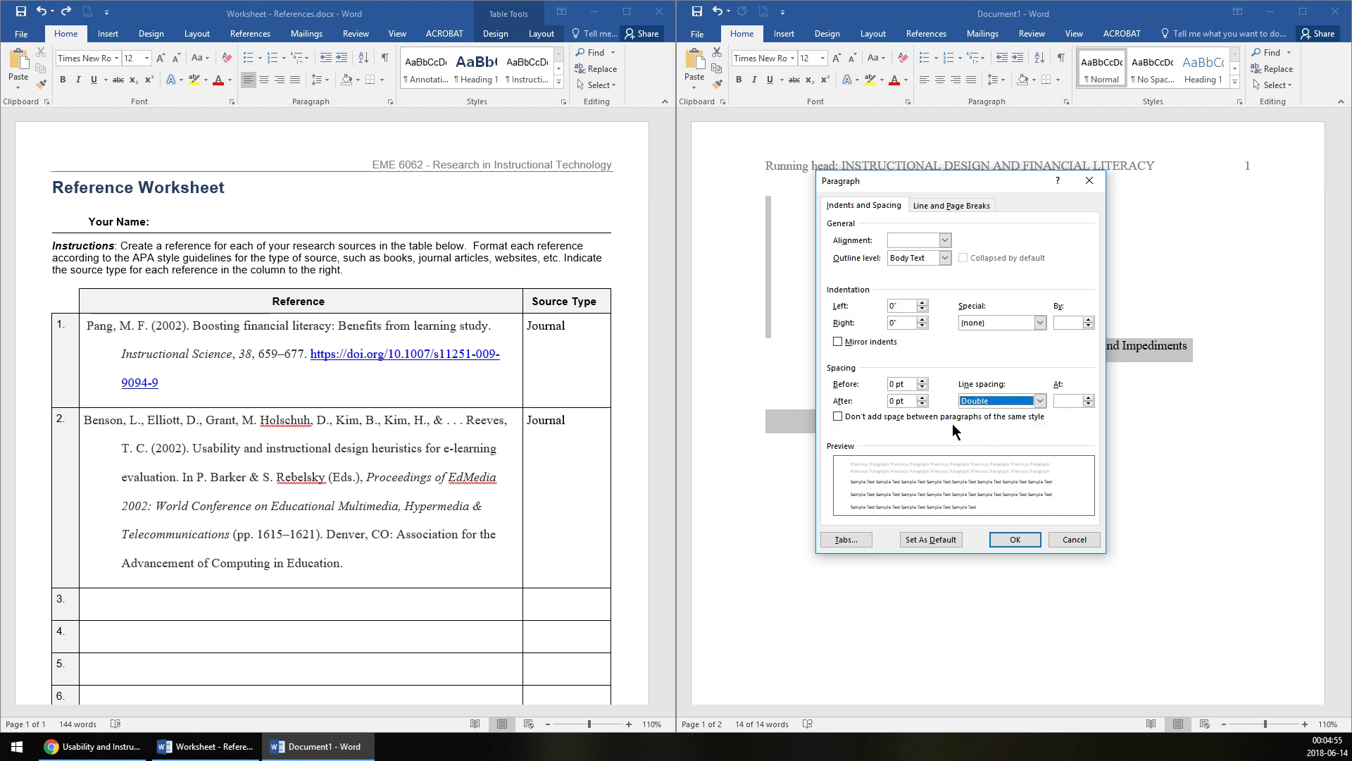
left_click(888, 420)
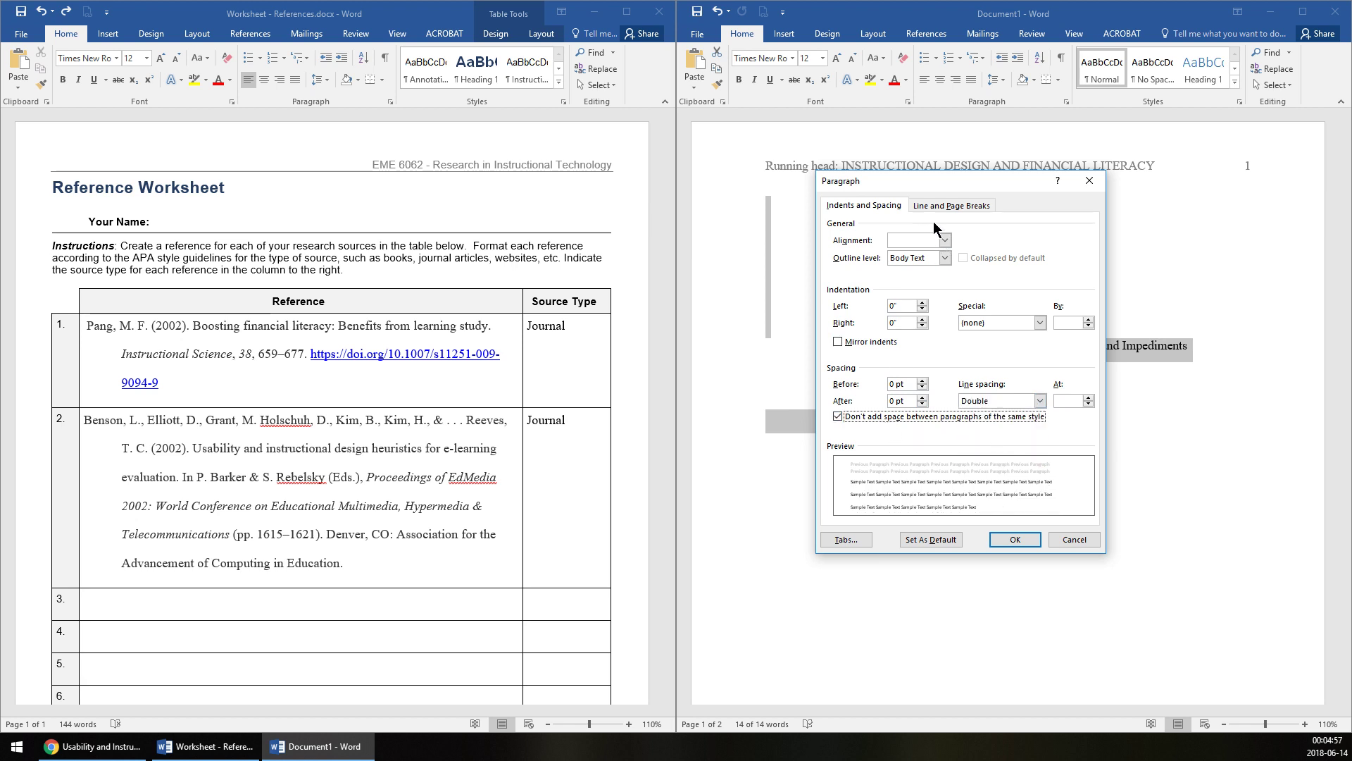
left_click(1000, 538)
left_click(1003, 588)
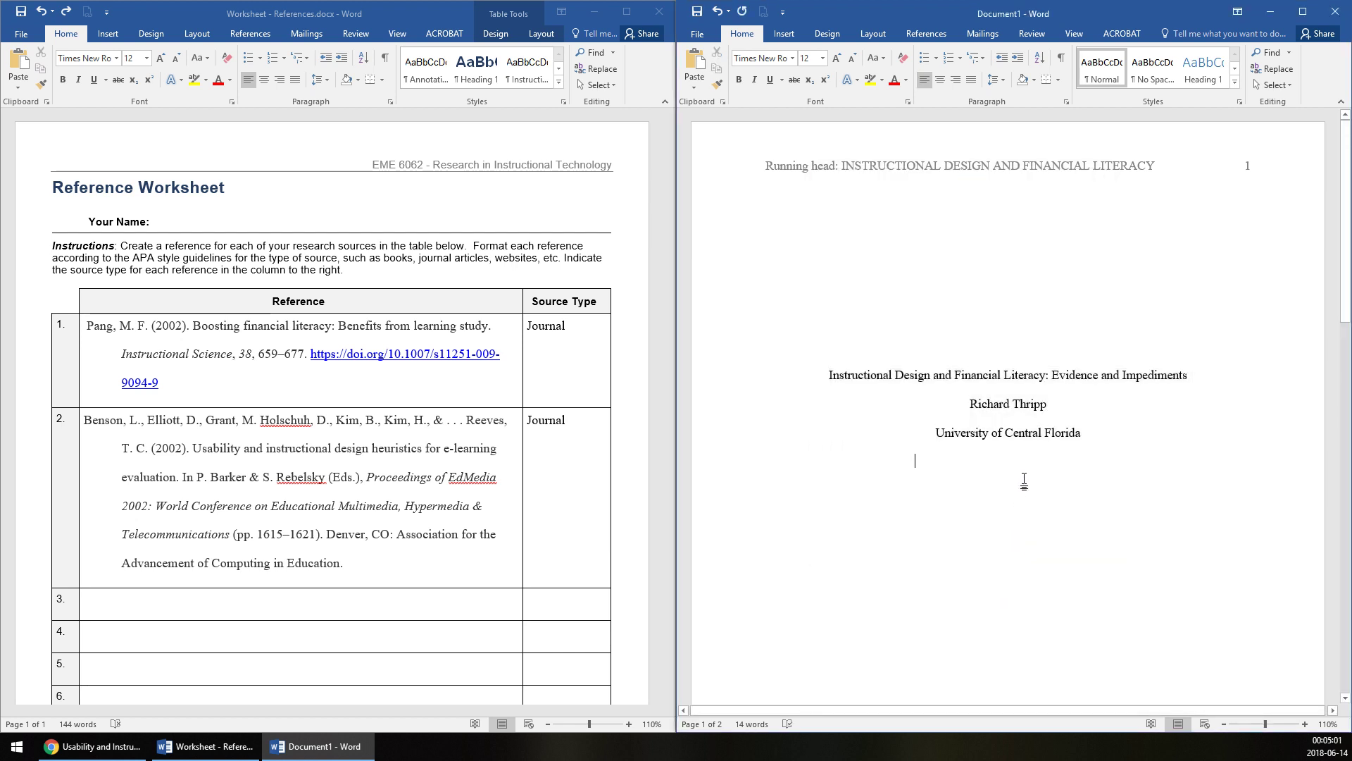
Insert one more empty line above the title on the title page to lower the text block
scroll(923, 316, "down", 3)
scroll(927, 440, "up", 1)
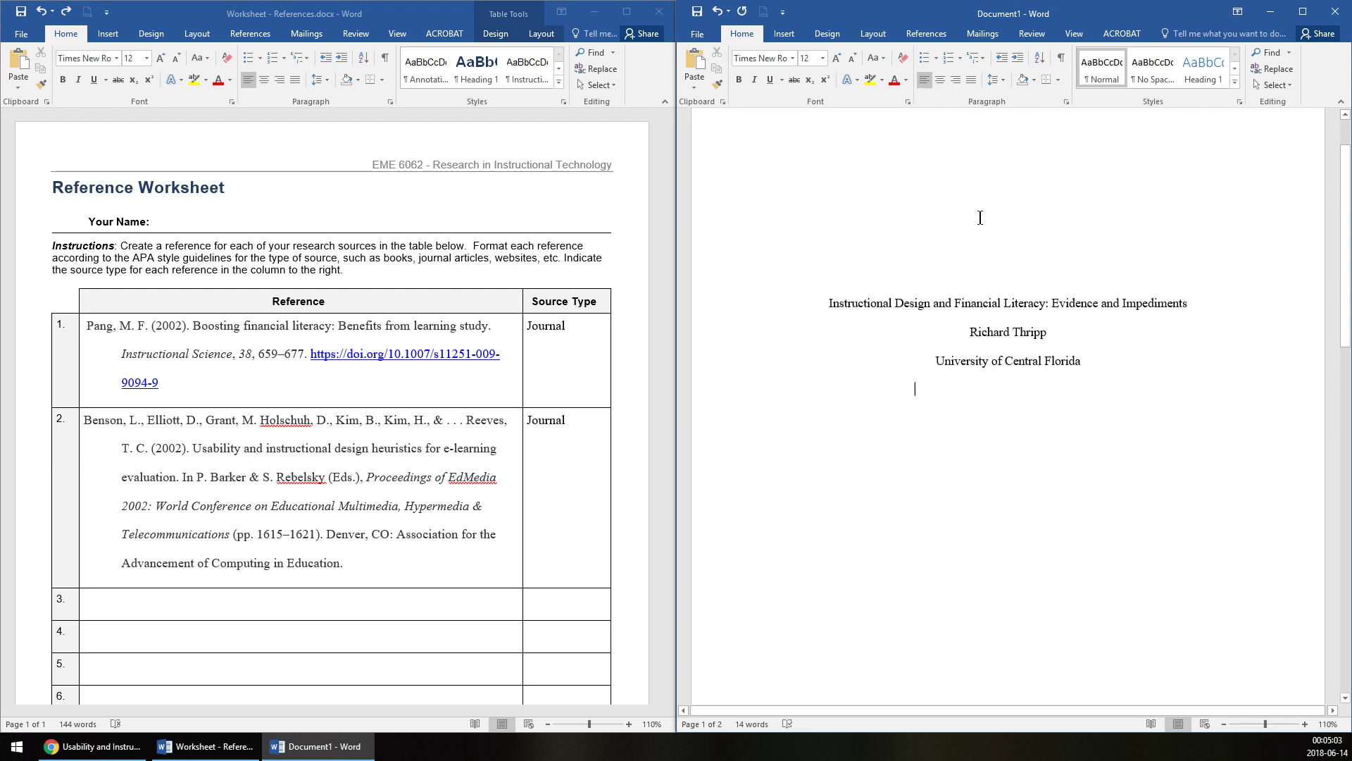
left_click(979, 218)
key("Return")
scroll(972, 471, "up", 3)
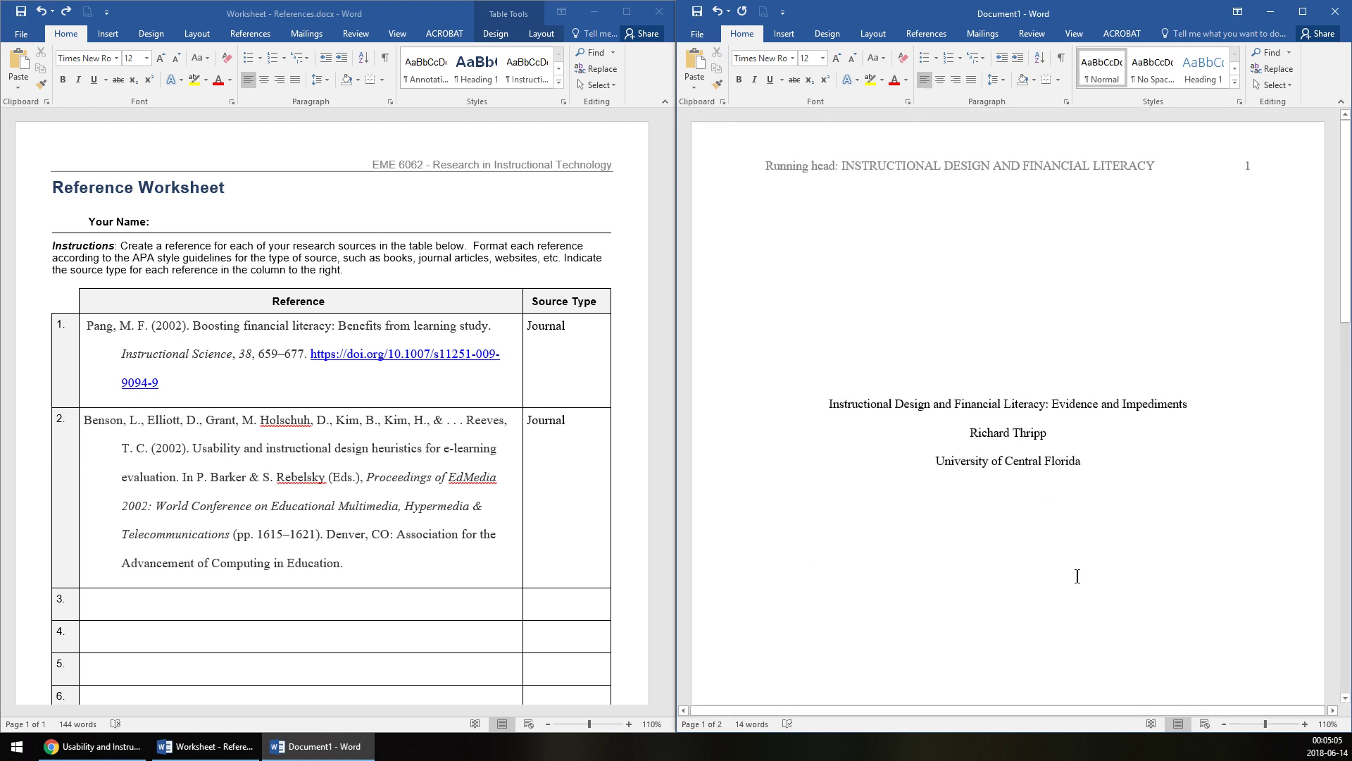
scroll(1077, 574, "down", 6)
scroll(1090, 550, "down", 3)
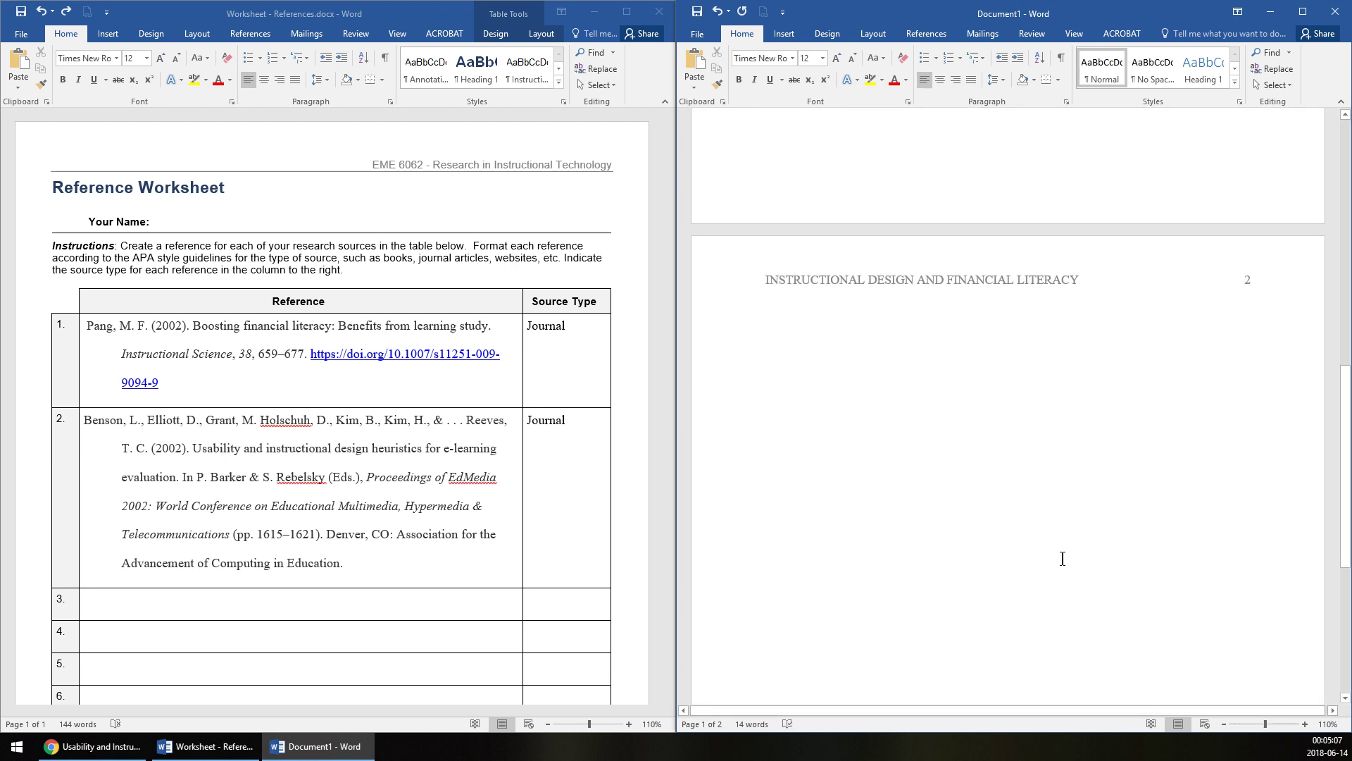
scroll(1050, 603, "up", 3)
scroll(1022, 627, "up", 3)
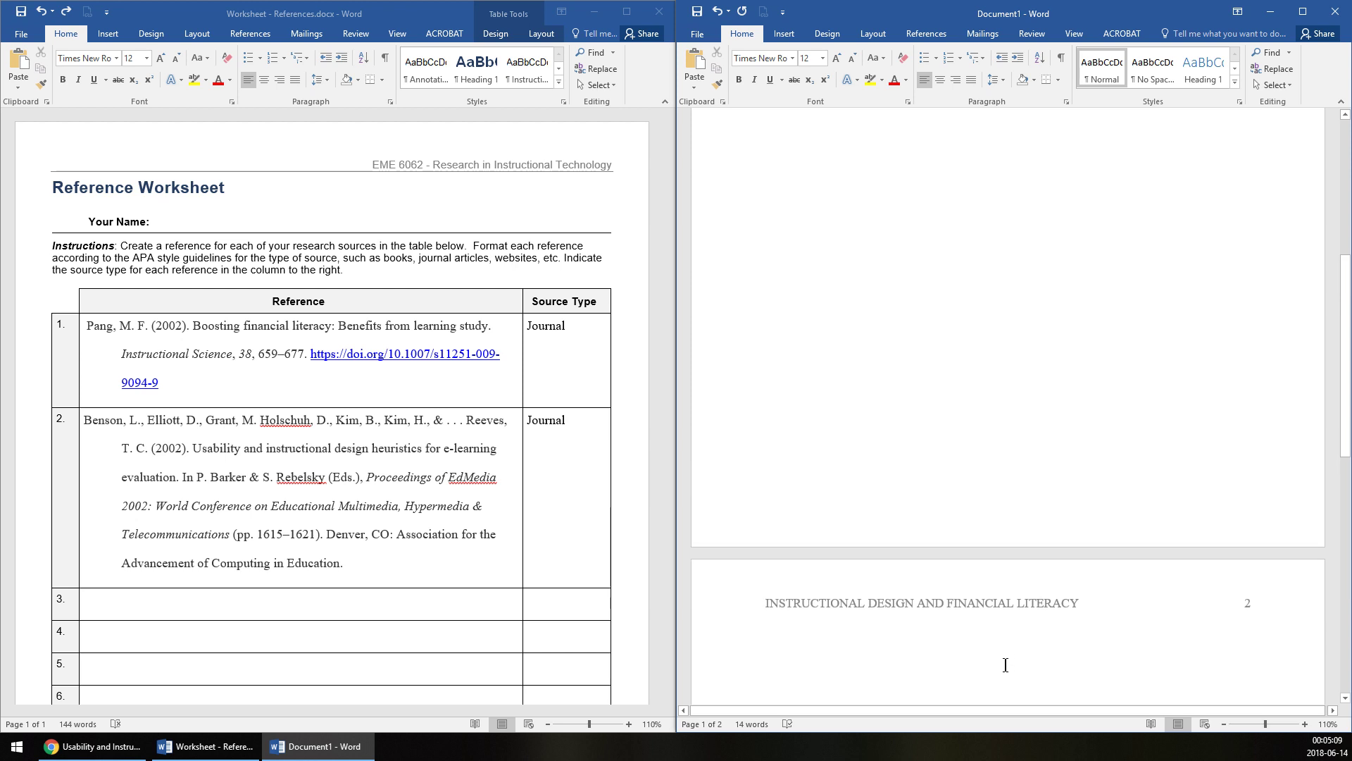
scroll(1014, 659, "down", 4)
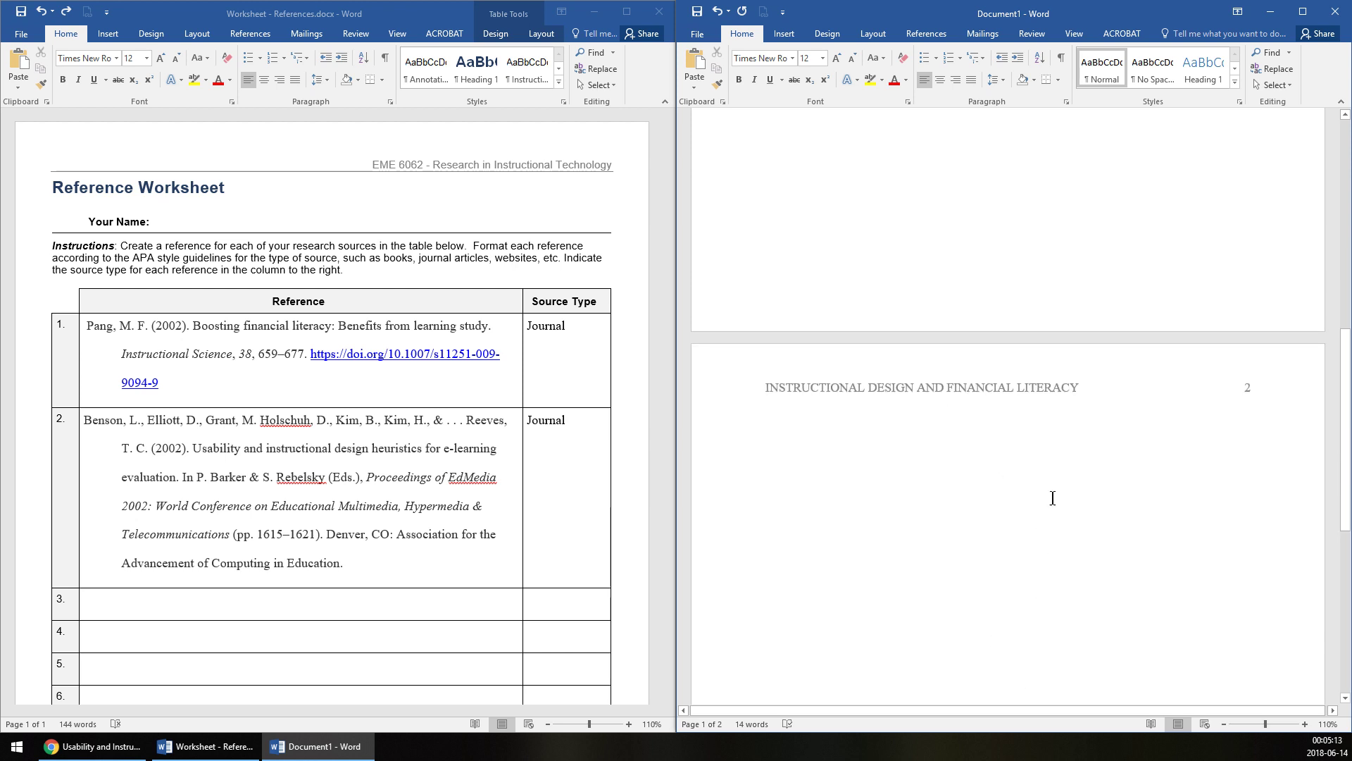
scroll(1260, 425, "up", 2)
scroll(1260, 426, "up", 5)
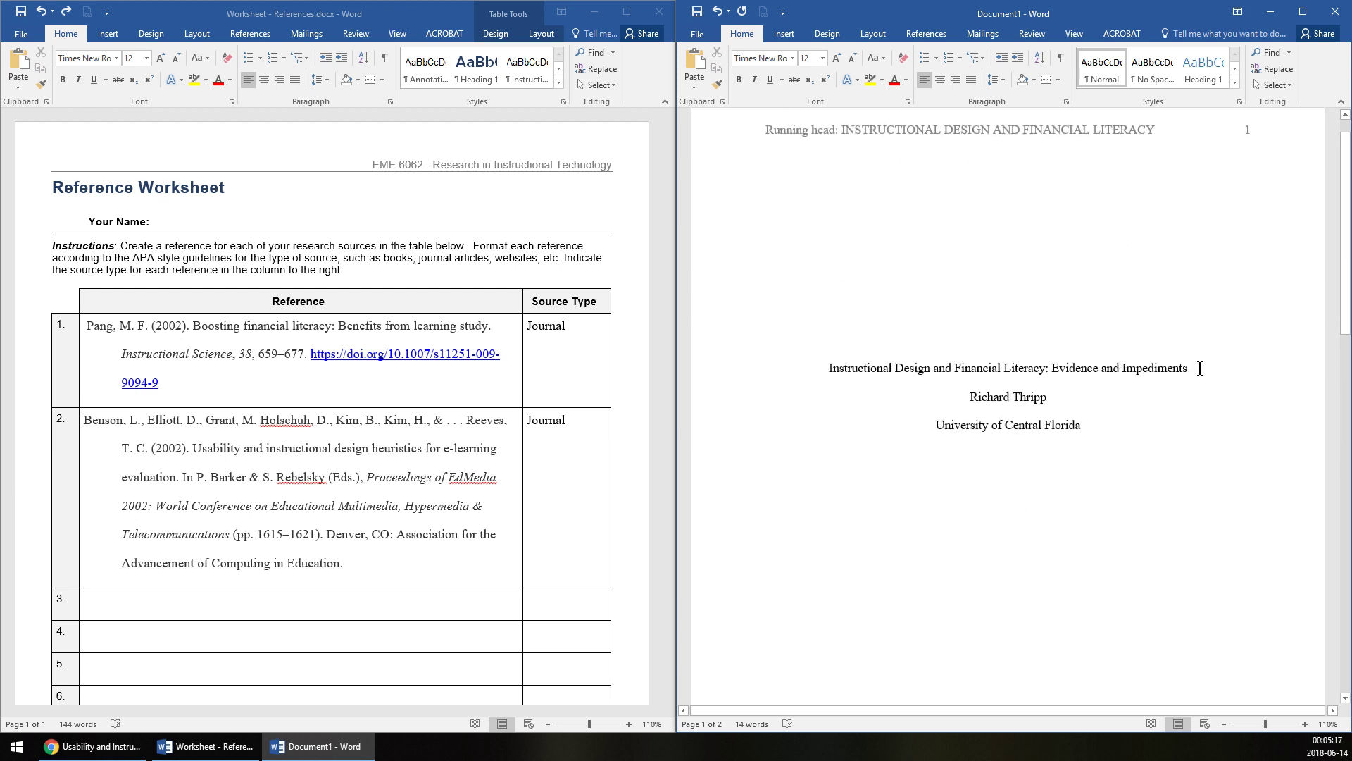
Copy the full paper title from the title page and paste it at the top of page 2
left_click_drag(1193, 368, 825, 373)
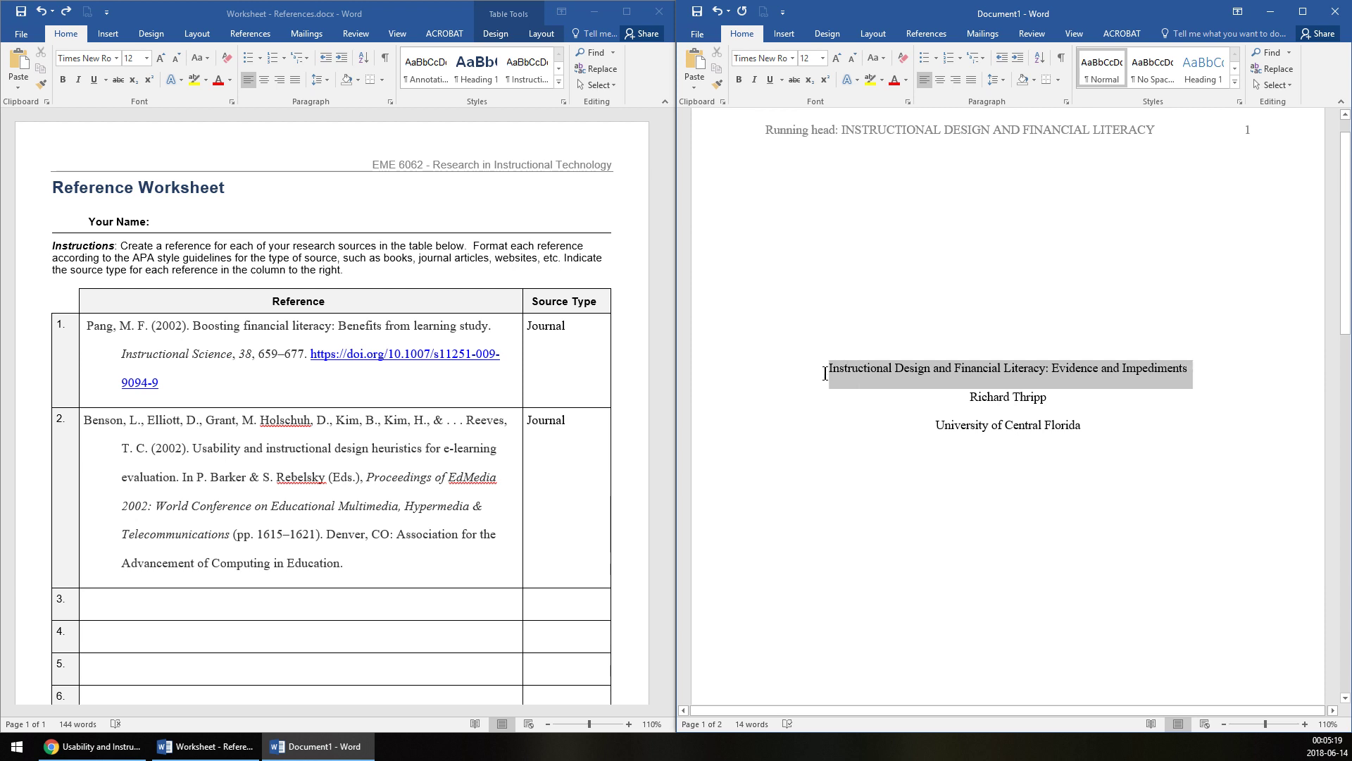
scroll(920, 451, "down", 8)
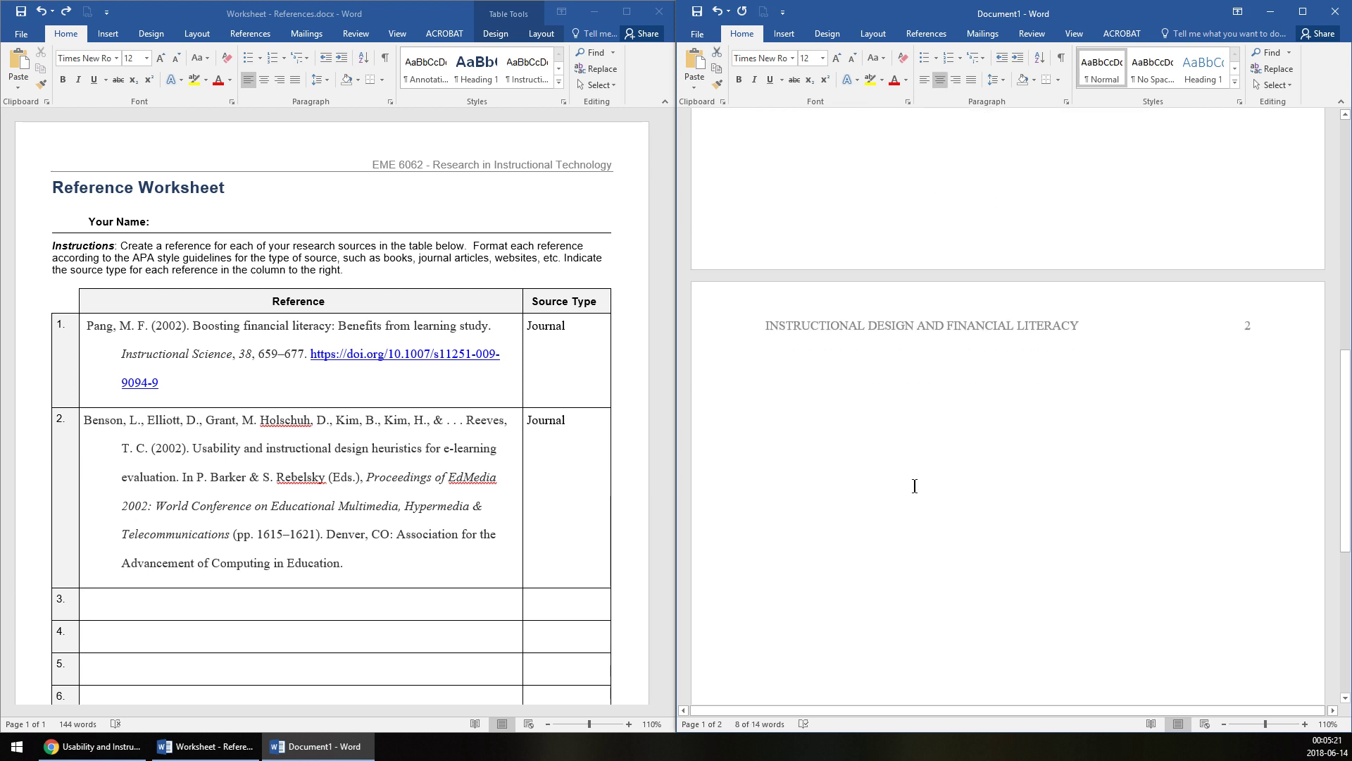
scroll(914, 486, "up", 7)
right_click(988, 302)
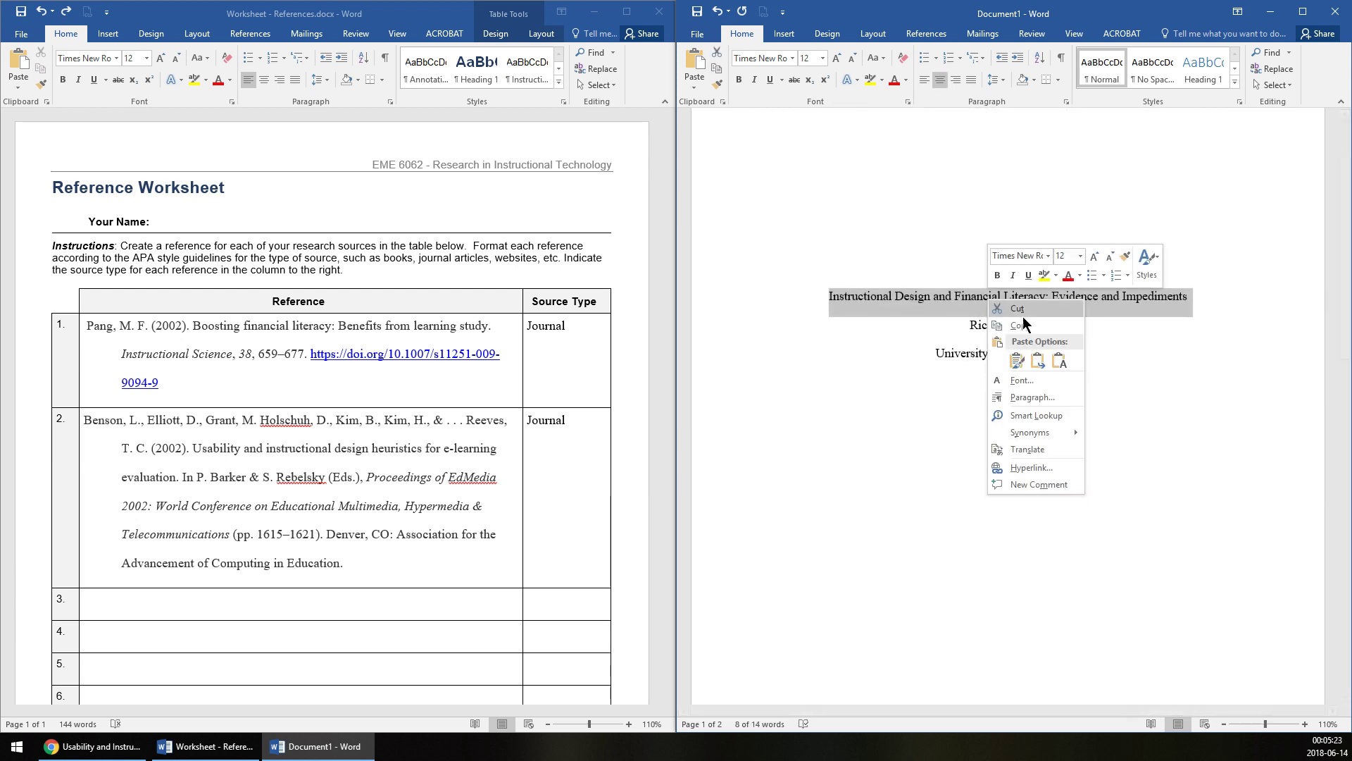
left_click(1020, 325)
scroll(999, 473, "down", 9)
left_click(932, 395)
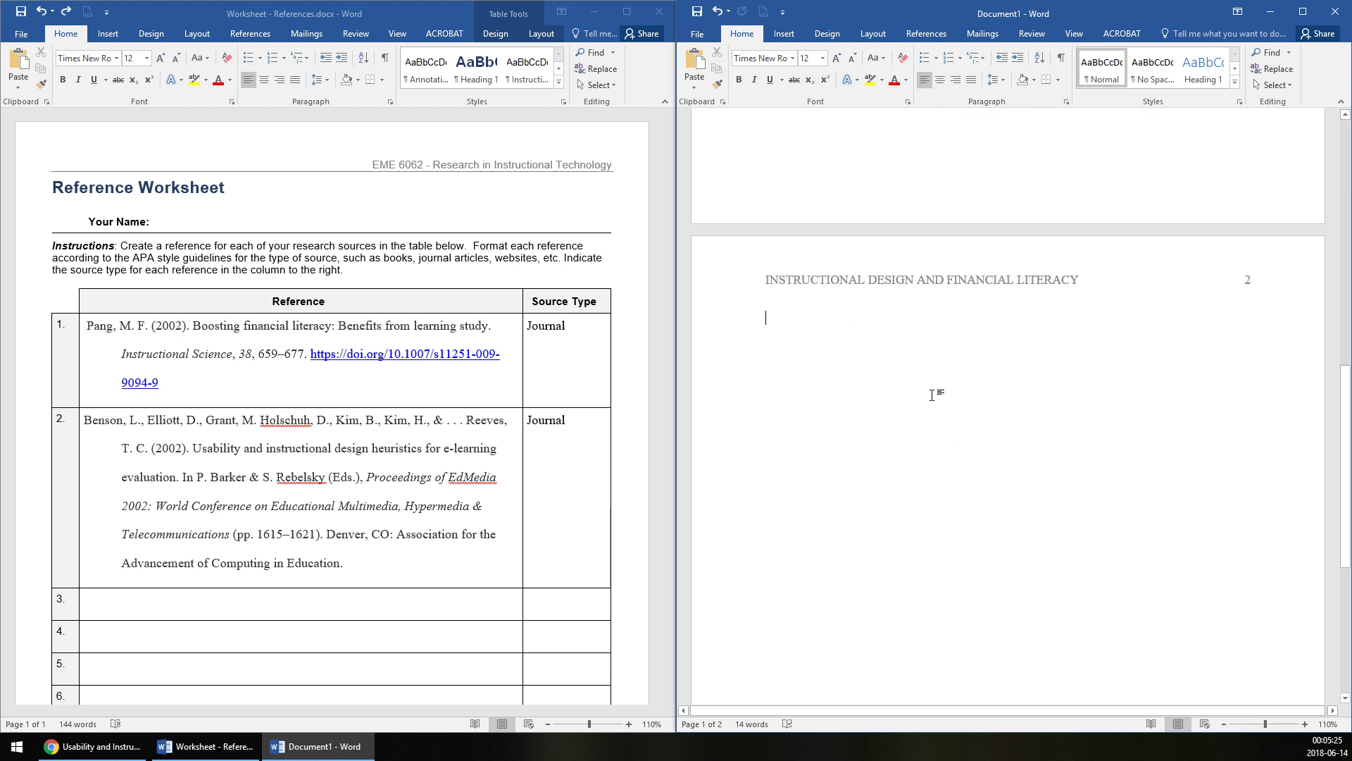
key("ctrl+v")
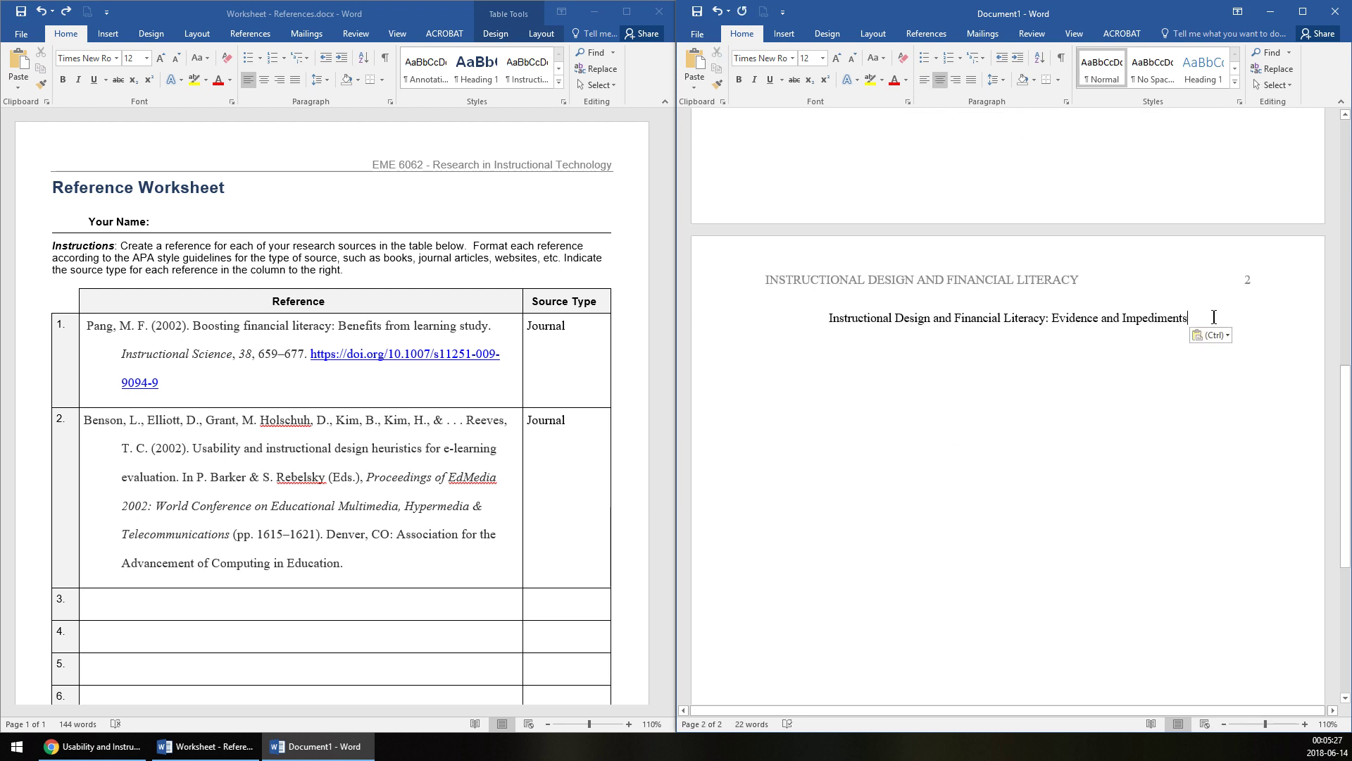
Start a left-aligned line below the page 2 title while keeping the title itself centered
key("ctrl+l")
left_click(893, 325)
left_click(936, 78)
left_click(936, 78)
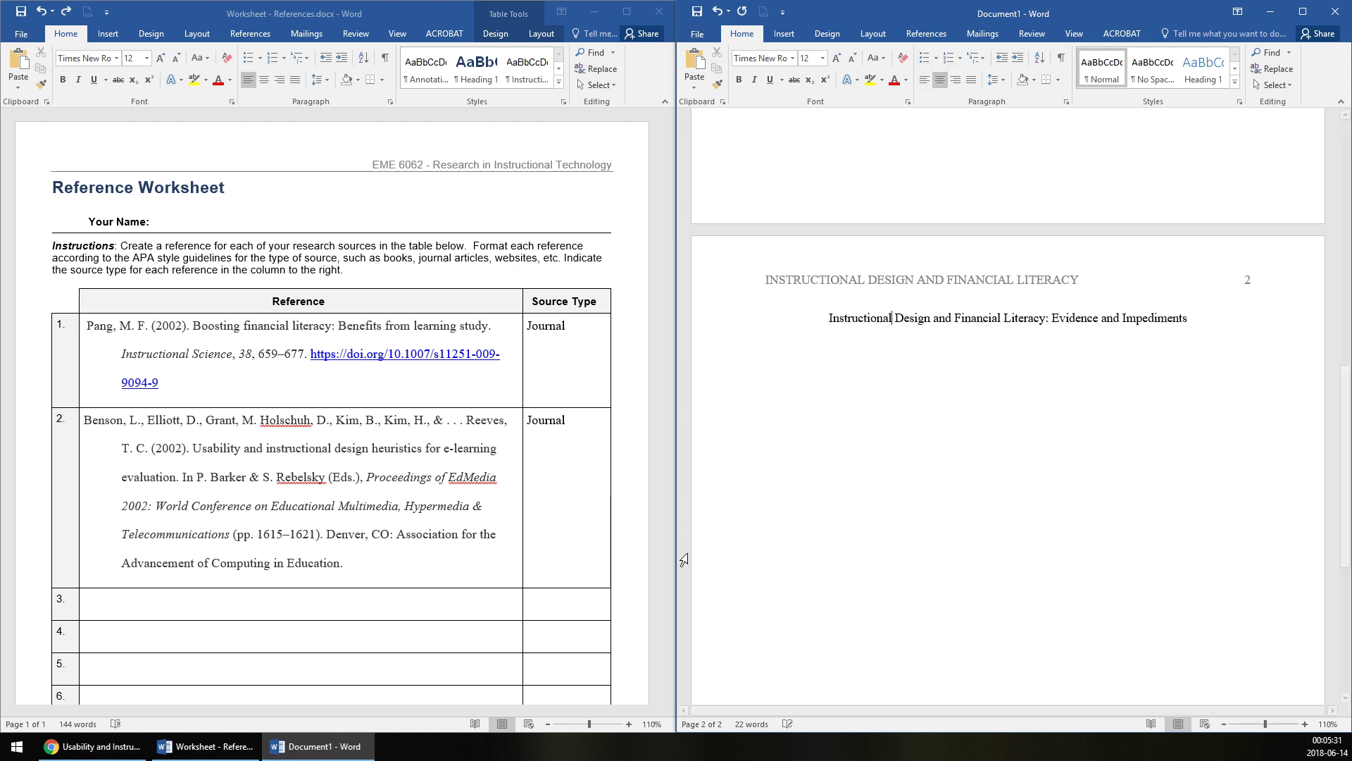
left_click(876, 379)
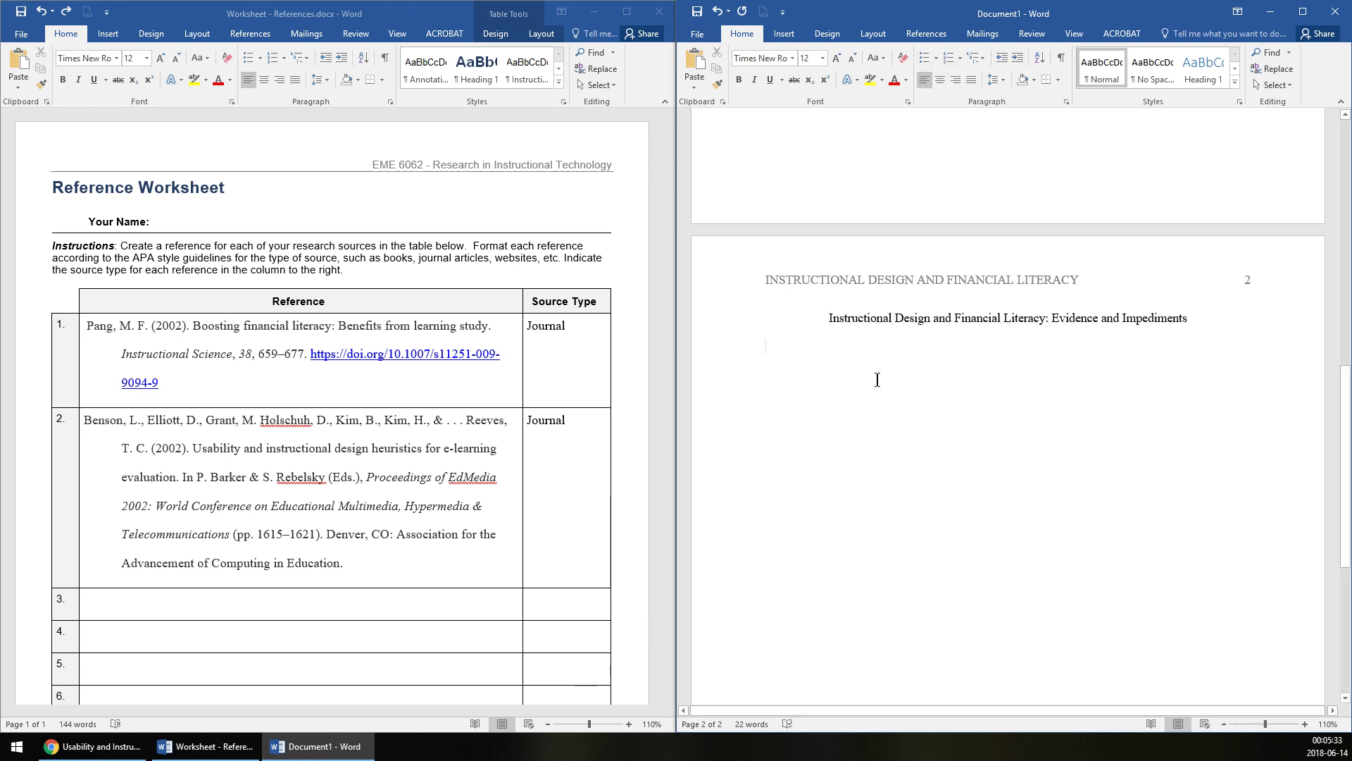
Write the indented paragraph "The history of financial literacy education is storied, and only recently did instructional design become a concern … add more here", italicizing "add more here"
key("Tab")
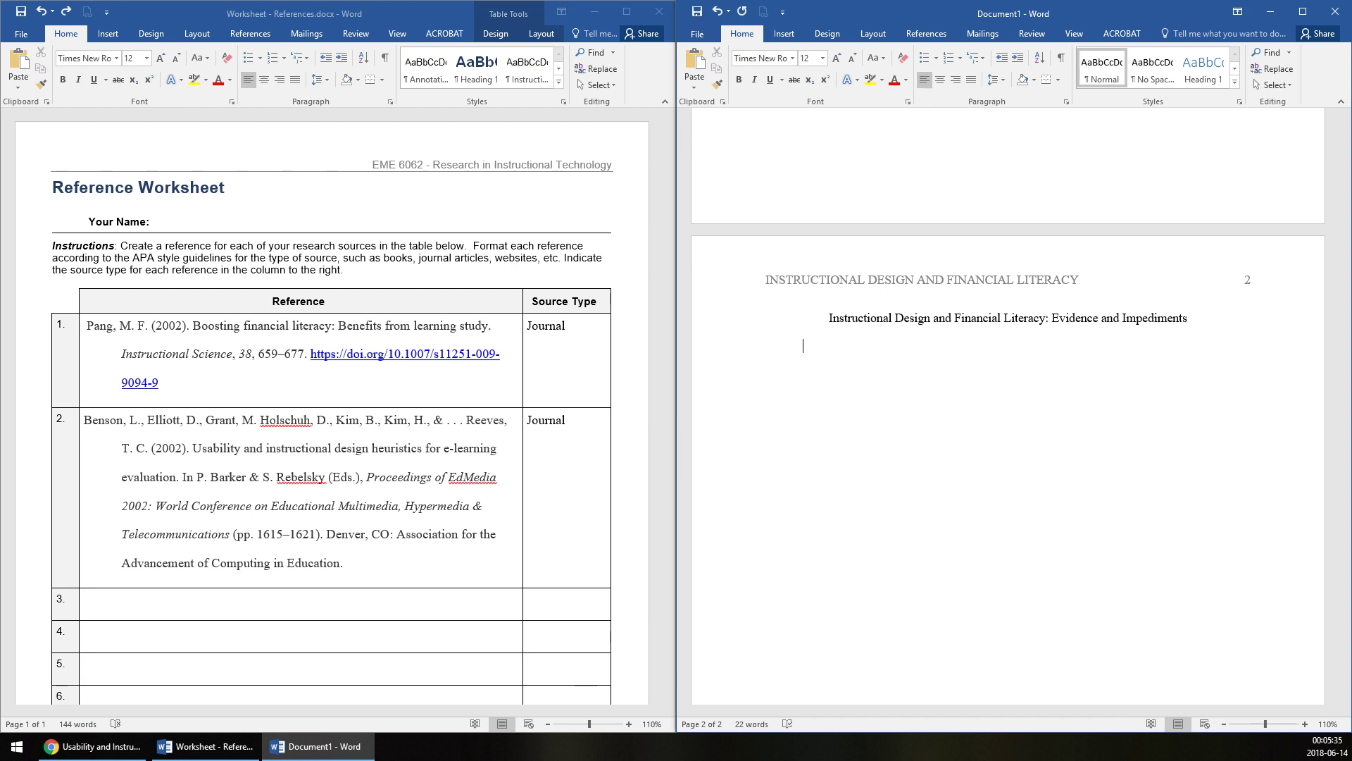
type("the ")
type("e ")
type("history o")
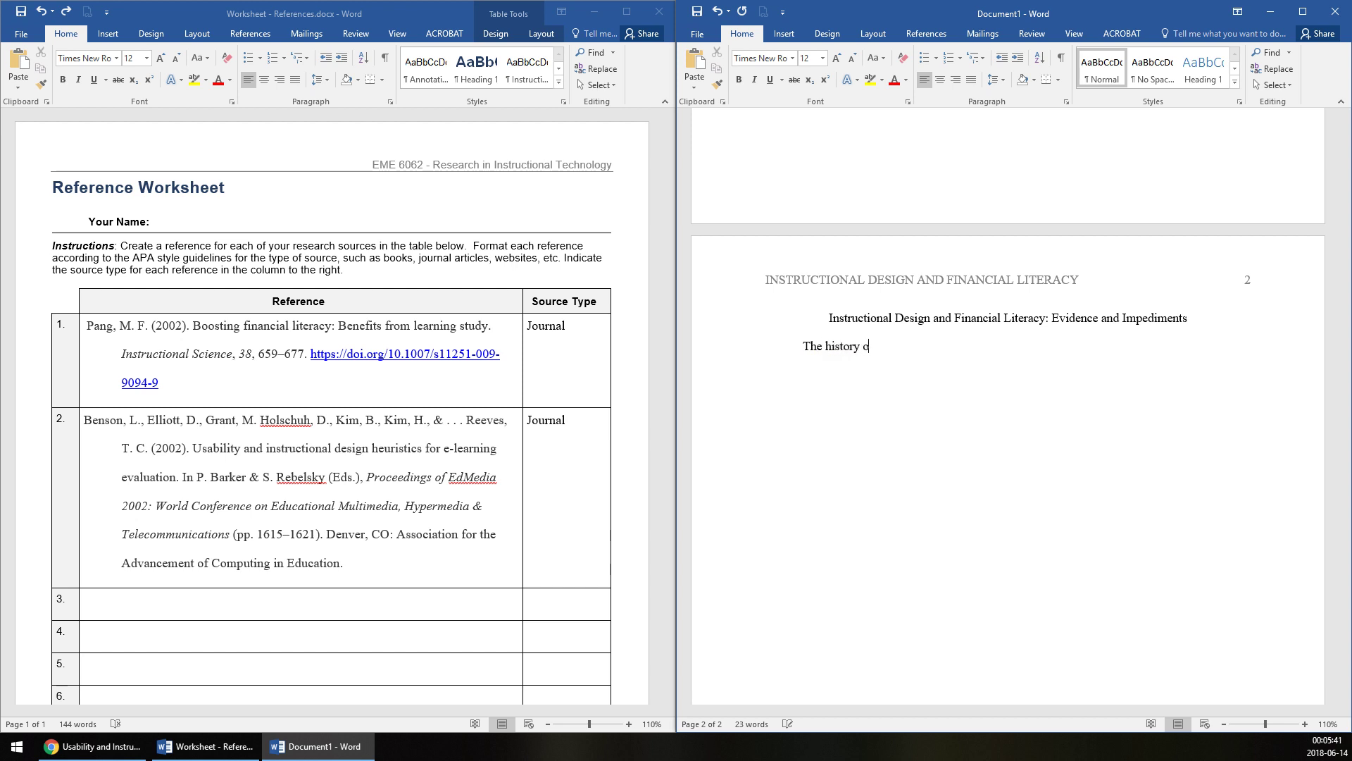
type("f financial literacy education is storied, and")
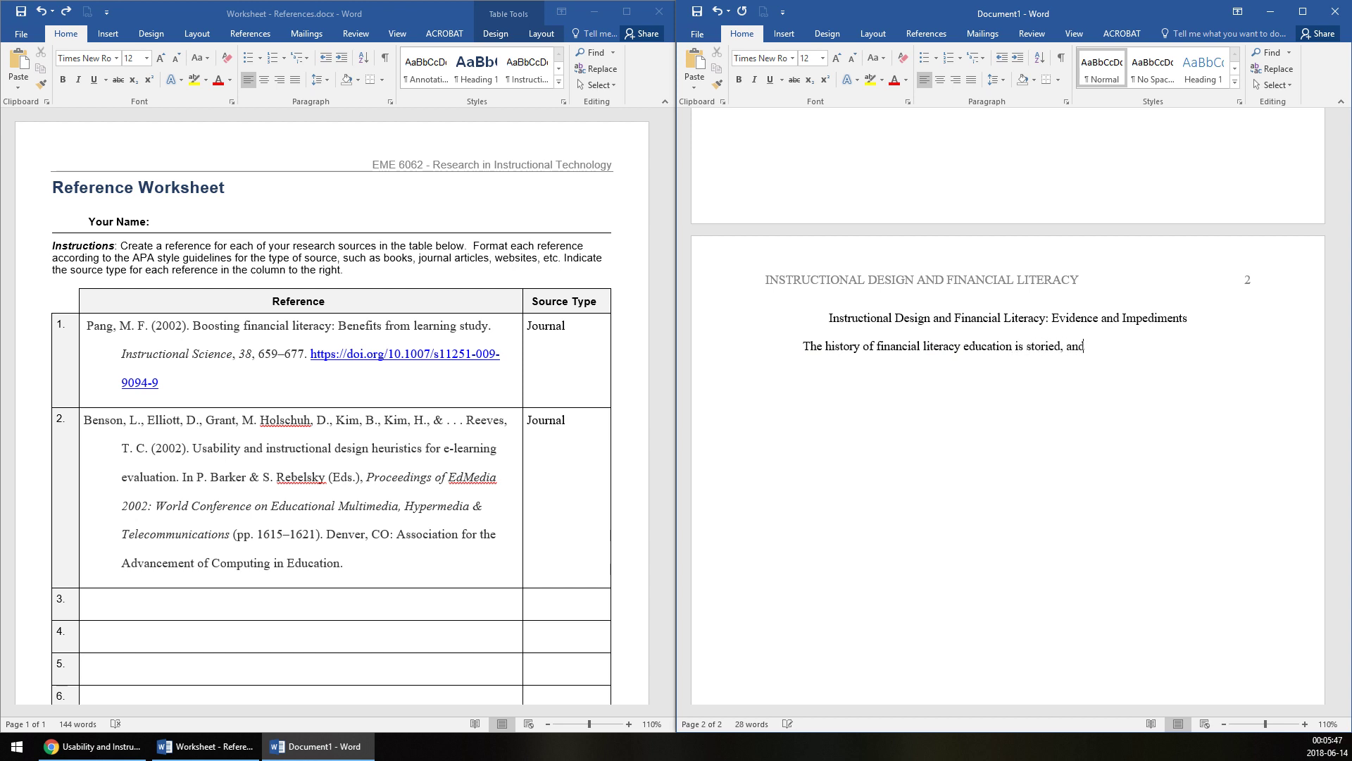
type(" only recently did instructional design b")
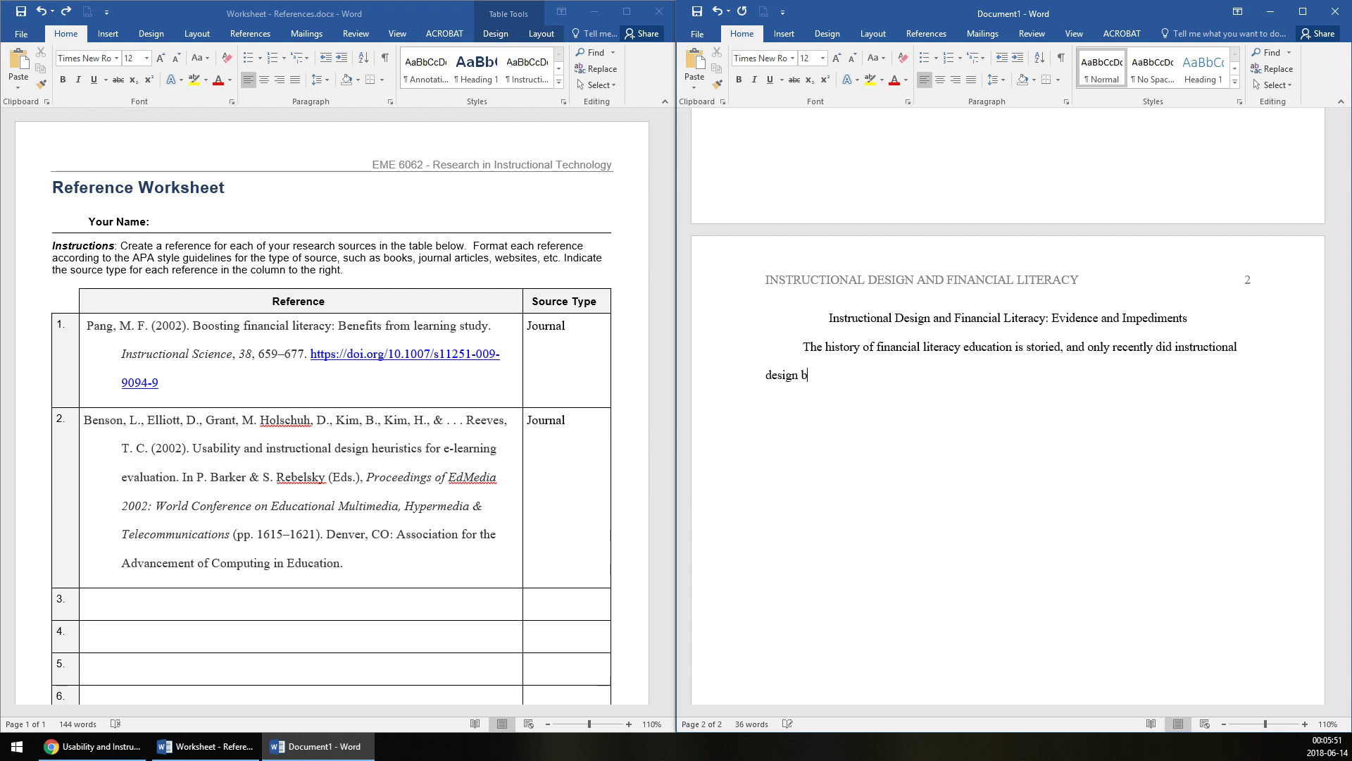
type("ecome a concern … add more here")
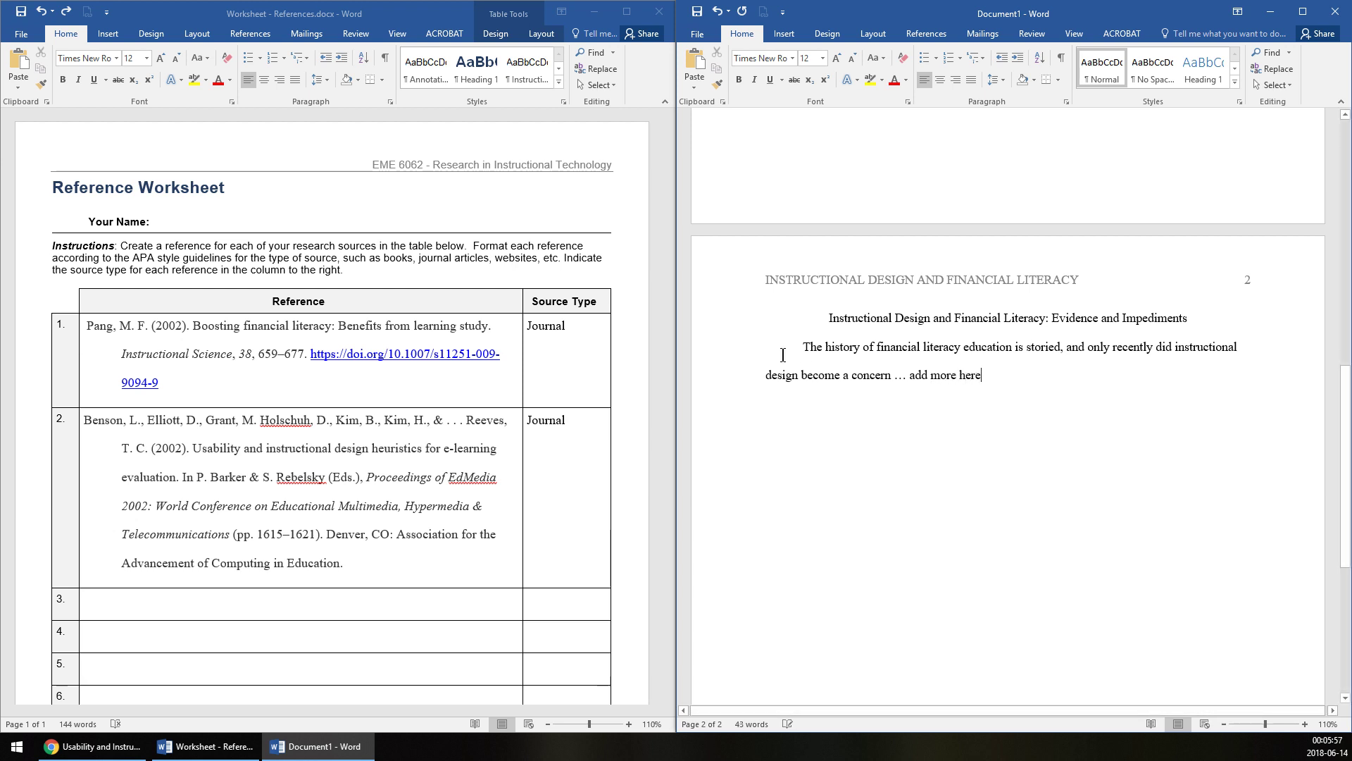
left_click_drag(988, 368, 914, 379)
key("ctrl+i")
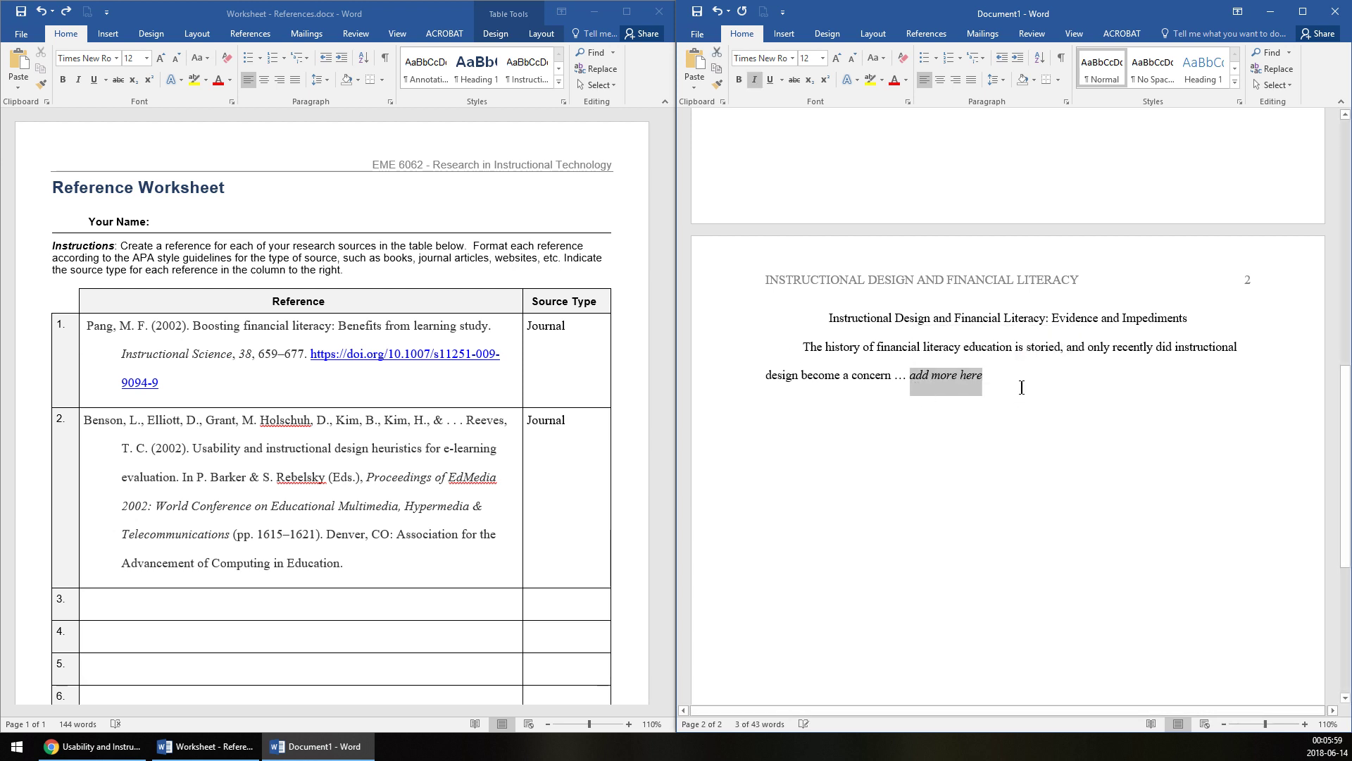
Add a centered, bold, non-italic line reading "Level 1 Heading" below the opening paragraph
left_click(1046, 368)
key("Return")
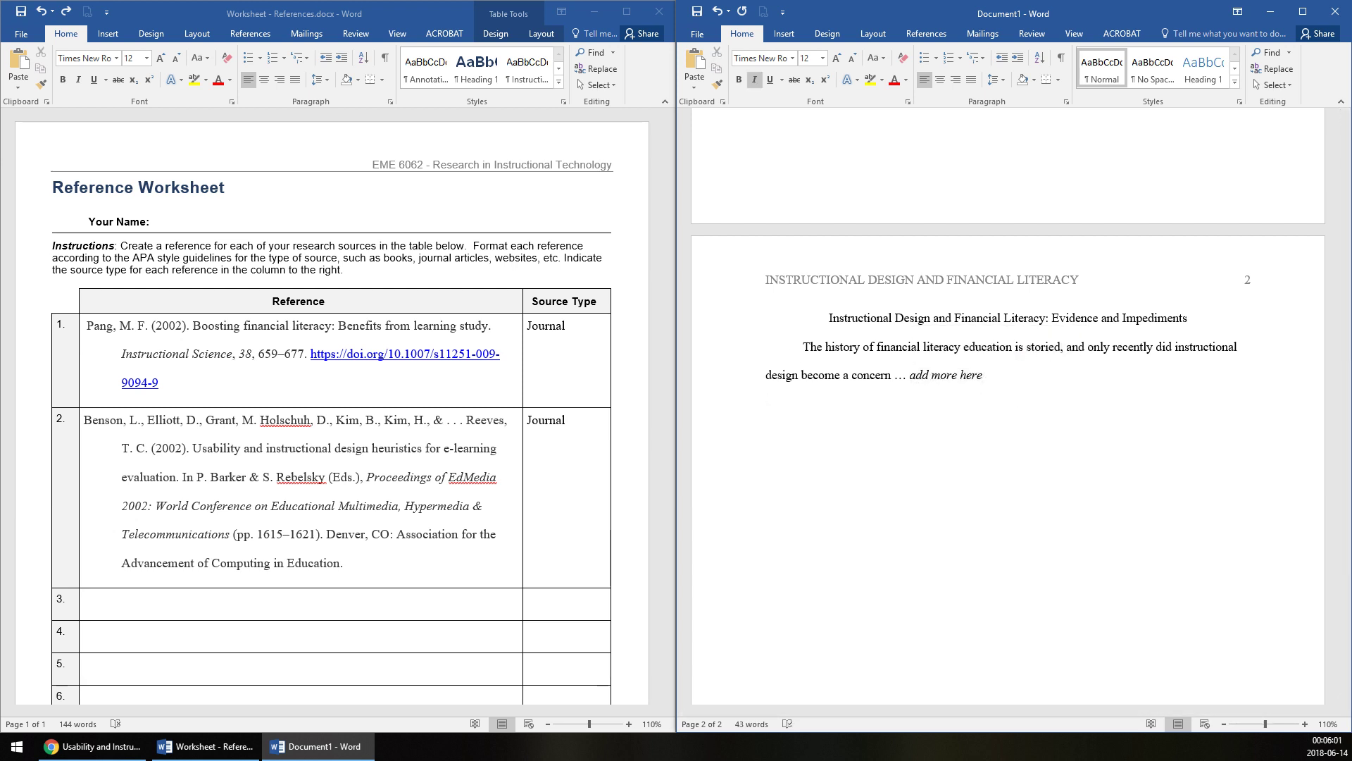
key("ctrl+i")
left_click(941, 80)
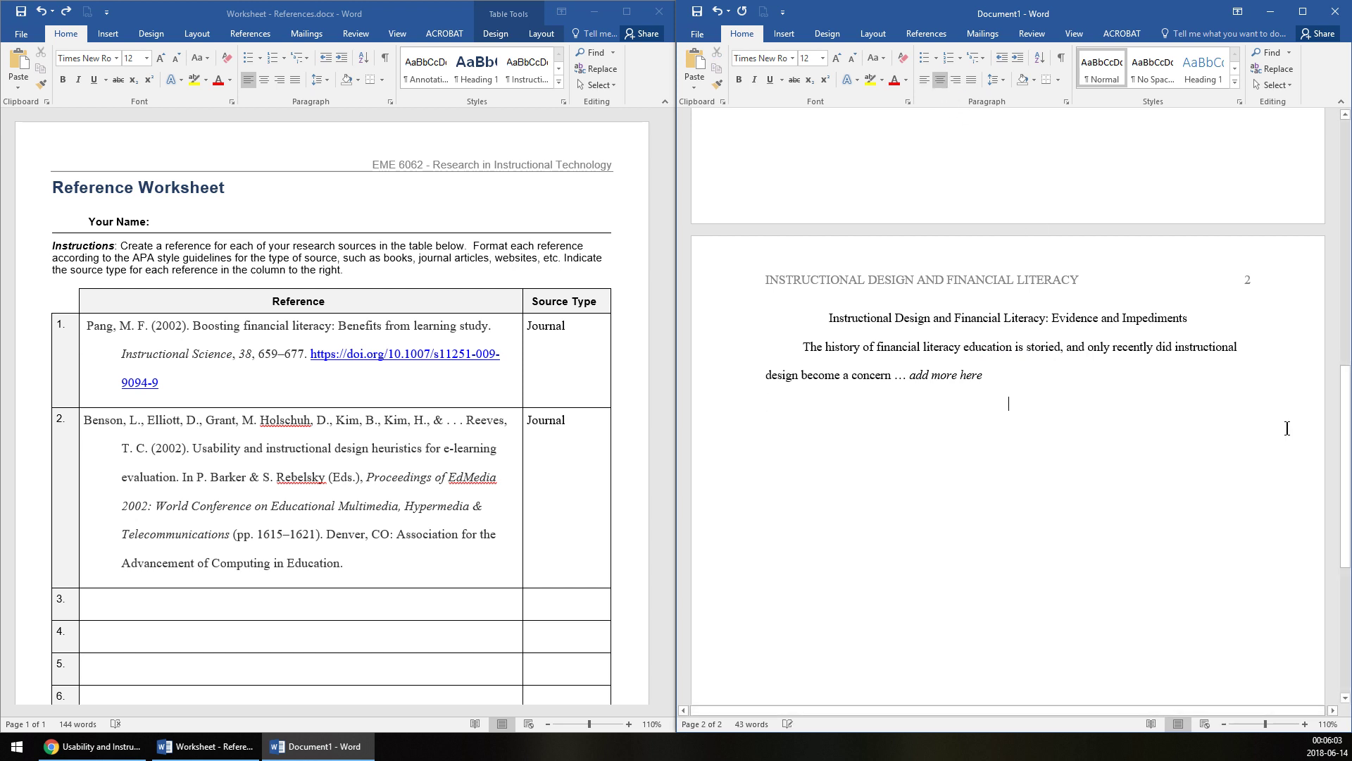
key("ctrl+b")
type("Level")
type("Heading")
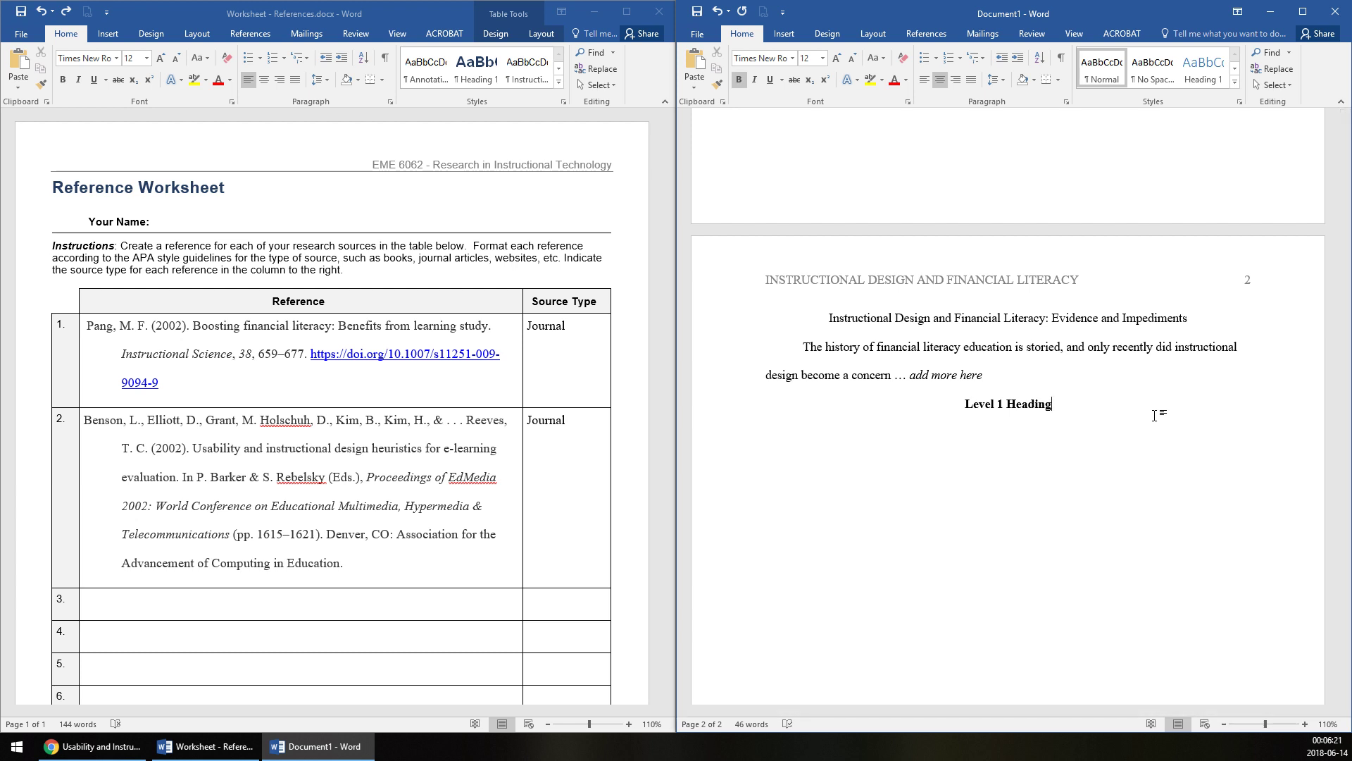
Add the left-aligned, indented, non-bold body line "Background information" under the Level 1 heading
key("Return")
key("ctrl+l")
type("kk")
key("BackSpace")
key("BackSpace")
type("Bac")
key("BackSpace")
key("BackSpace")
key("BackSpace")
key("ctrl+b")
type("Bac")
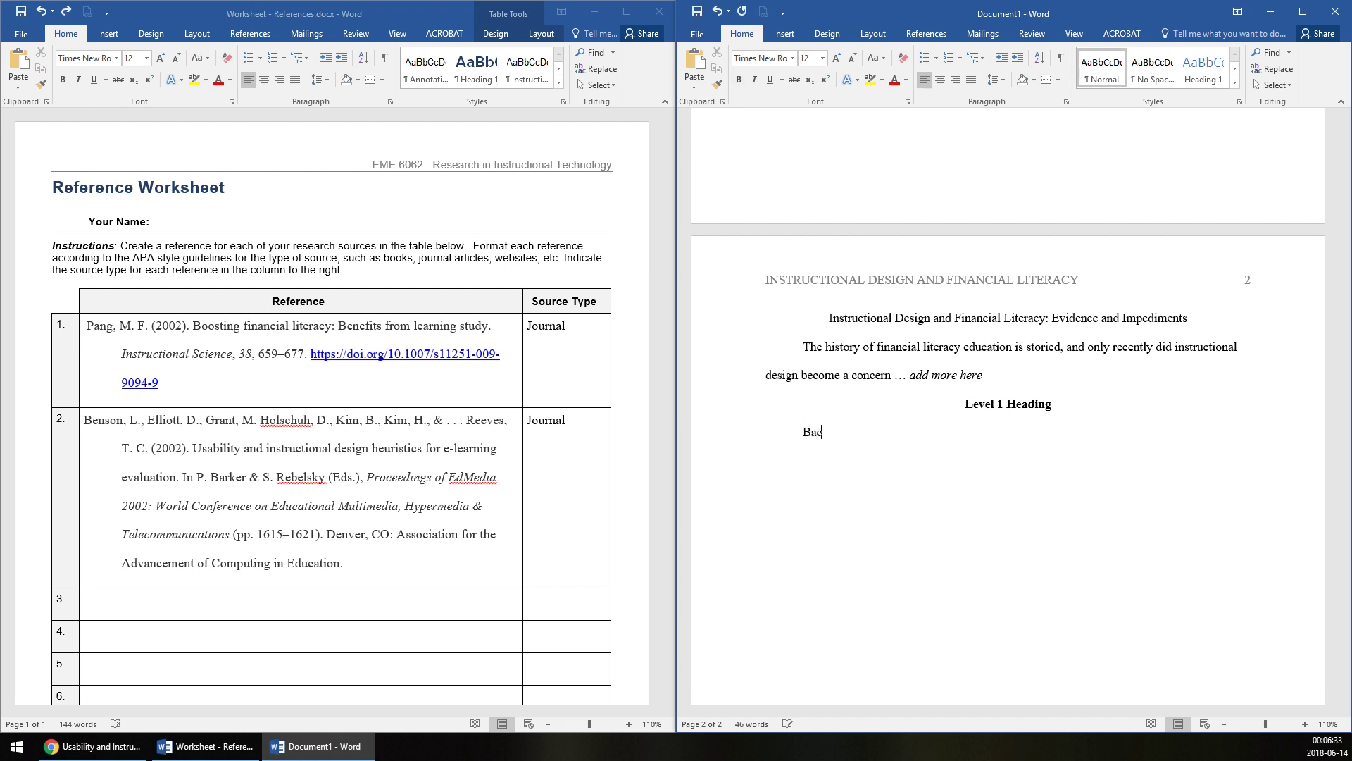
type("kground information")
Add a bold, left-aligned line reading "Level 2 Heading" below the background information line
key("Return")
key("ctrl+b")
type("Level 2 Heading")
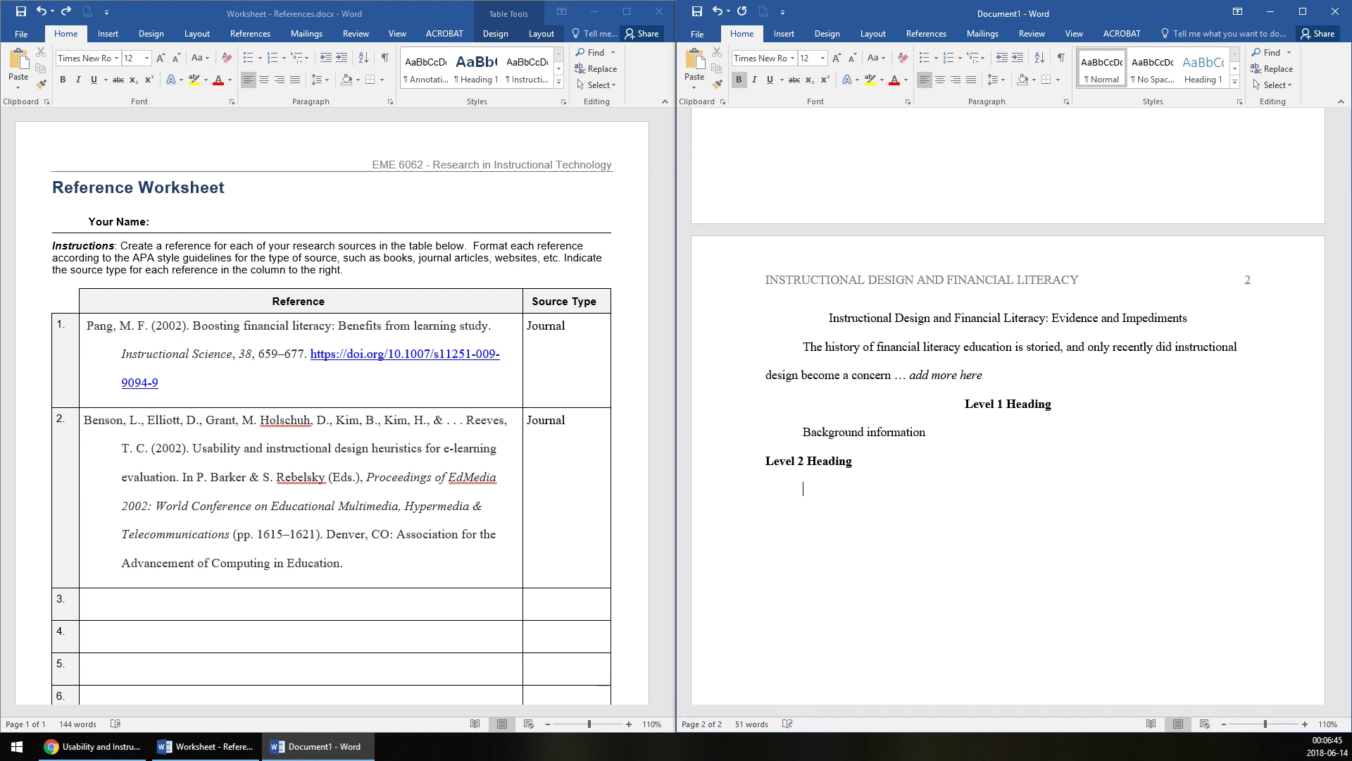
Add the indented, non-bold body line "More stuff" under the Level 2 heading
type("More")
key("BackSpace")
key("BackSpace")
key("BackSpace")
key("BackSpace")
key("ctrl+b")
type("More stuff")
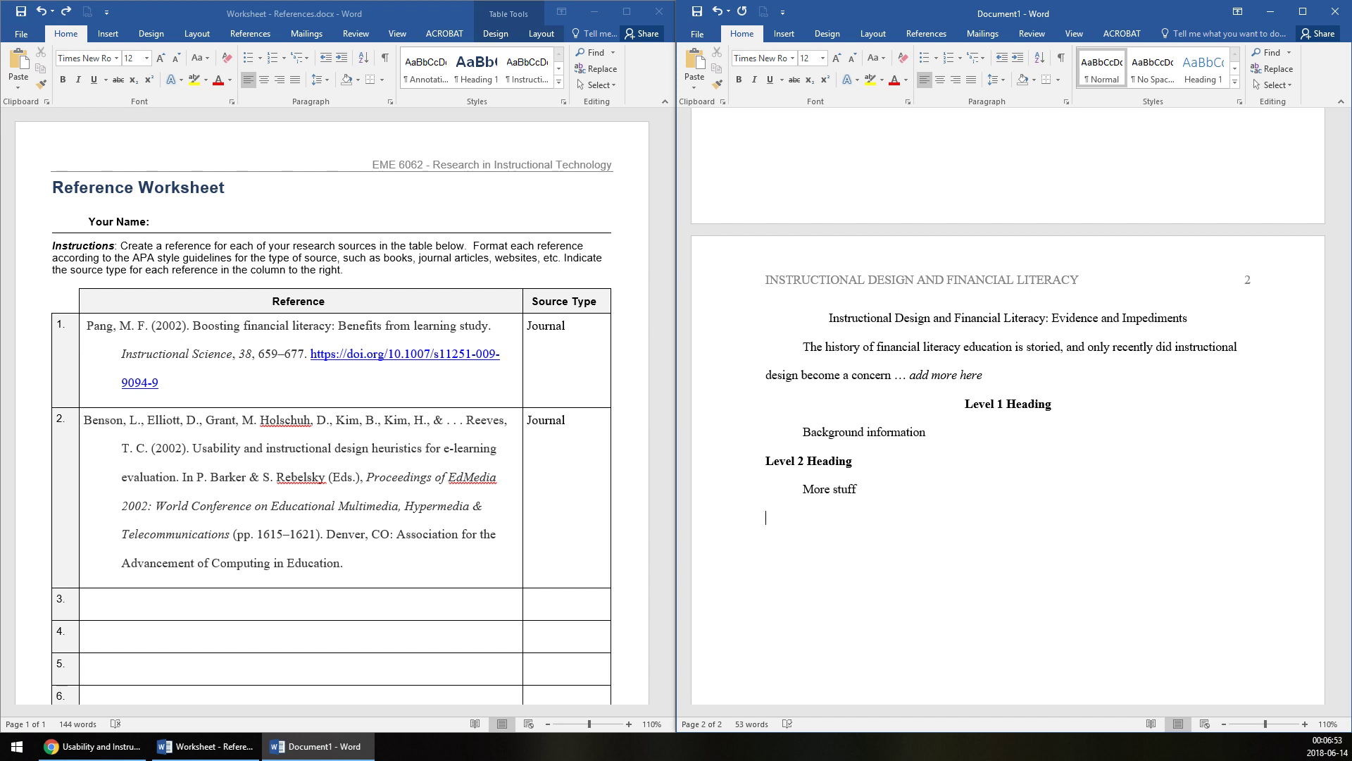
Below "More stuff", add an indented bold run-in "Level 3 heading." followed by the non-bold text "Even more information"
key("Return")
type("Le")
key("BackSpace")
key("BackSpace")
key("ctrl+b")
type("Level 3 heading.")
key("ctrl+b")
type("Even more")
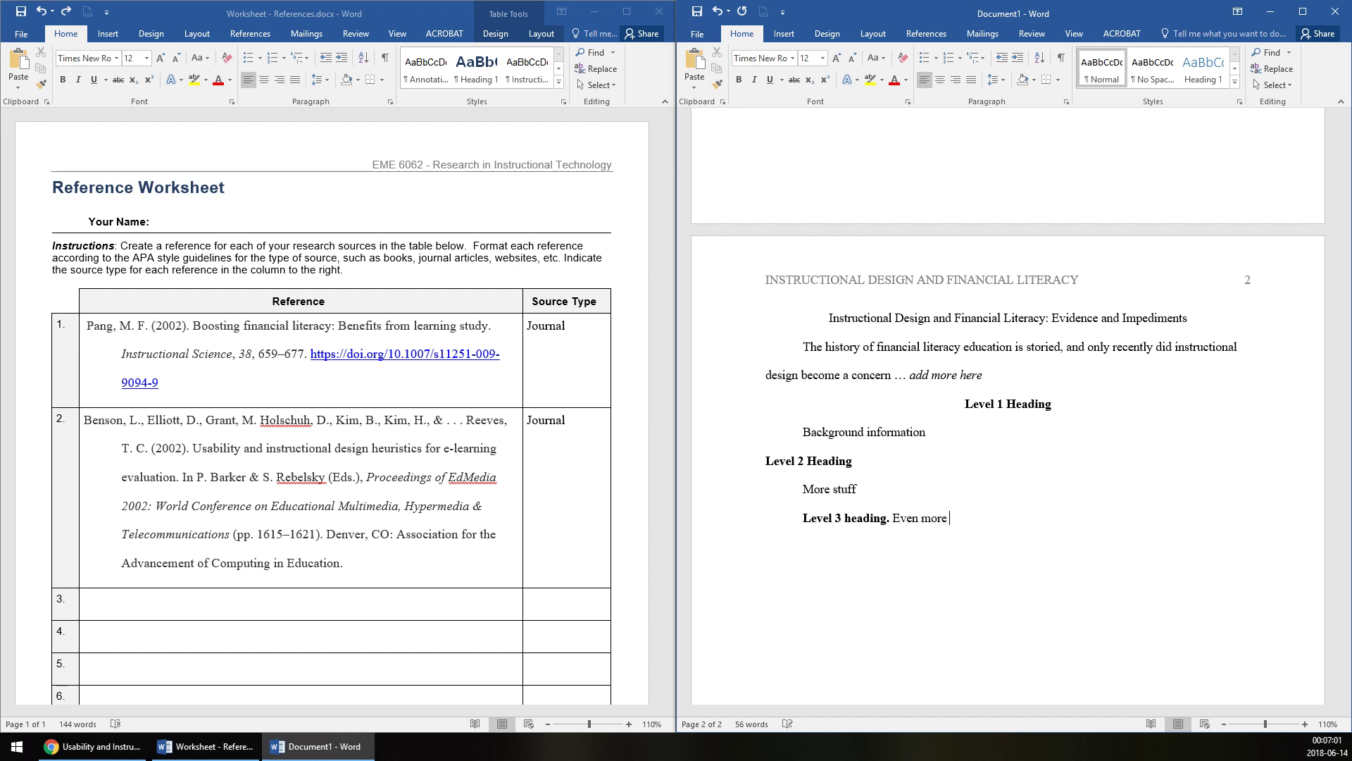
type(" information")
On a new indented line below the Level 3 text, add the bold, italic run-in "Level 4 heading."
key("ctrl+b")
type("Level")
key("BackSpace")
key("BackSpace")
key("BackSpace")
key("BackSpace")
key("BackSpace")
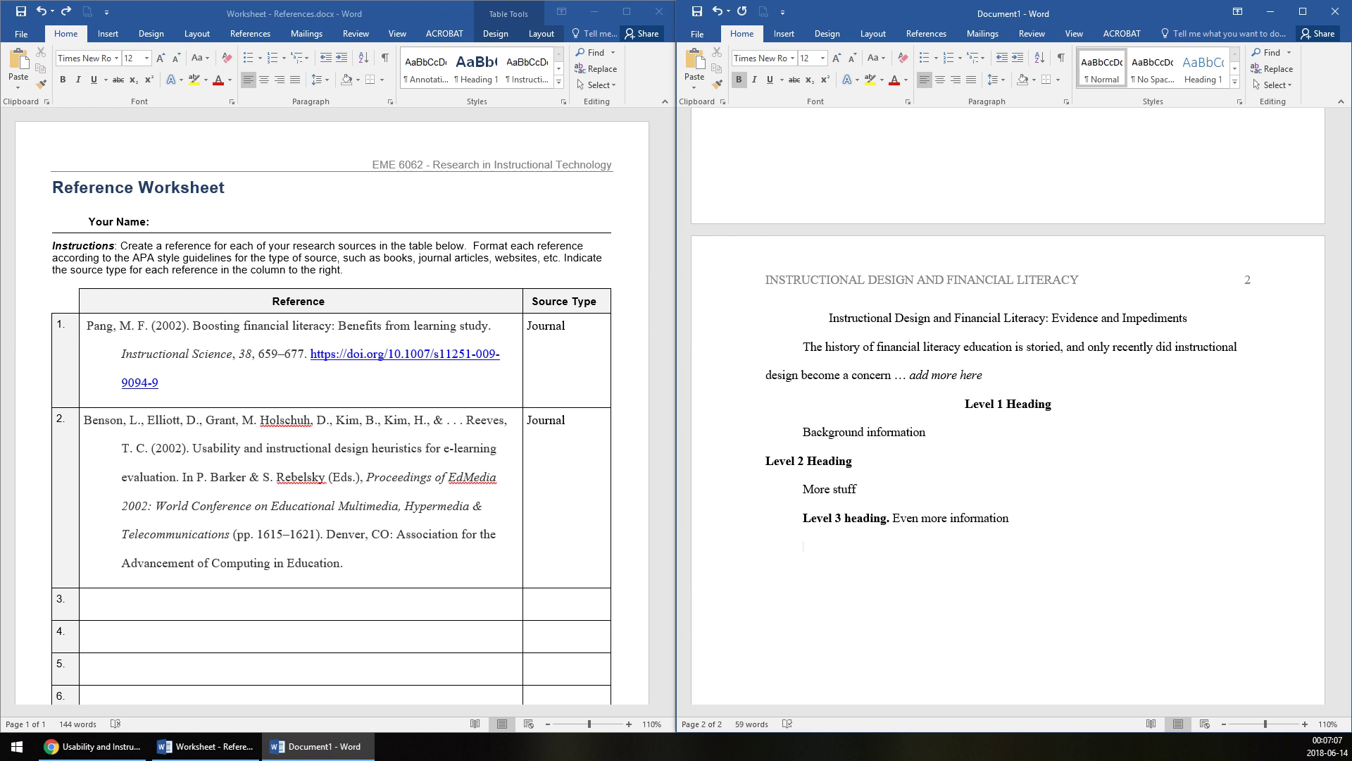
key("ctrl+i")
type("Level 4 heading.")
key("ctrl+b")
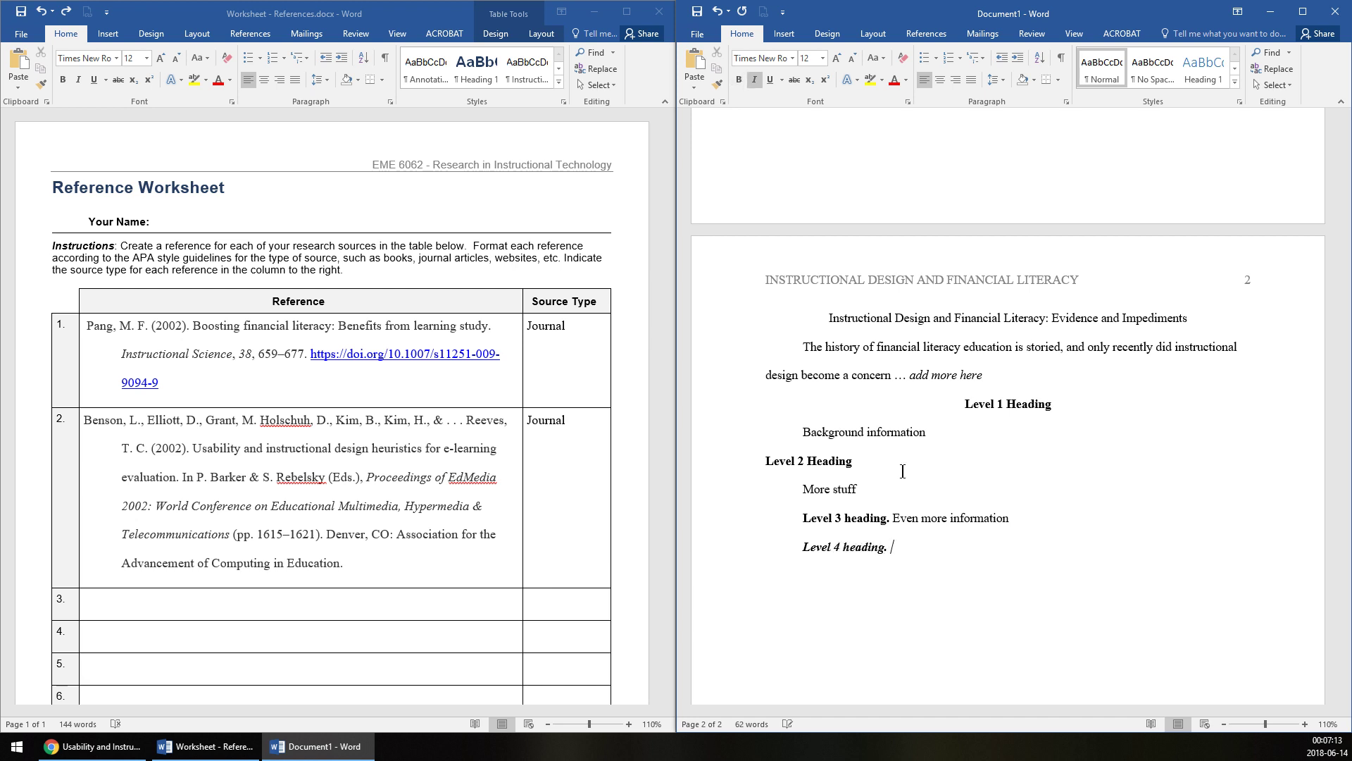
Add the plain, non-italic text "Extra extra" right after the Level 4 heading on the same line
type("Extra")
key("BackSpace")
key("BackSpace")
key("BackSpace")
key("BackSpace")
key("BackSpace")
key("ctrl+i")
type("Ext")
key("BackSpace")
key("BackSpace")
key("BackSpace")
type("Extra ext")
Add a second bold, left-aligned, unindented "Level 2 Heading" line below the Level 4 text
key("ctrl+b")
type("Level 2 ")
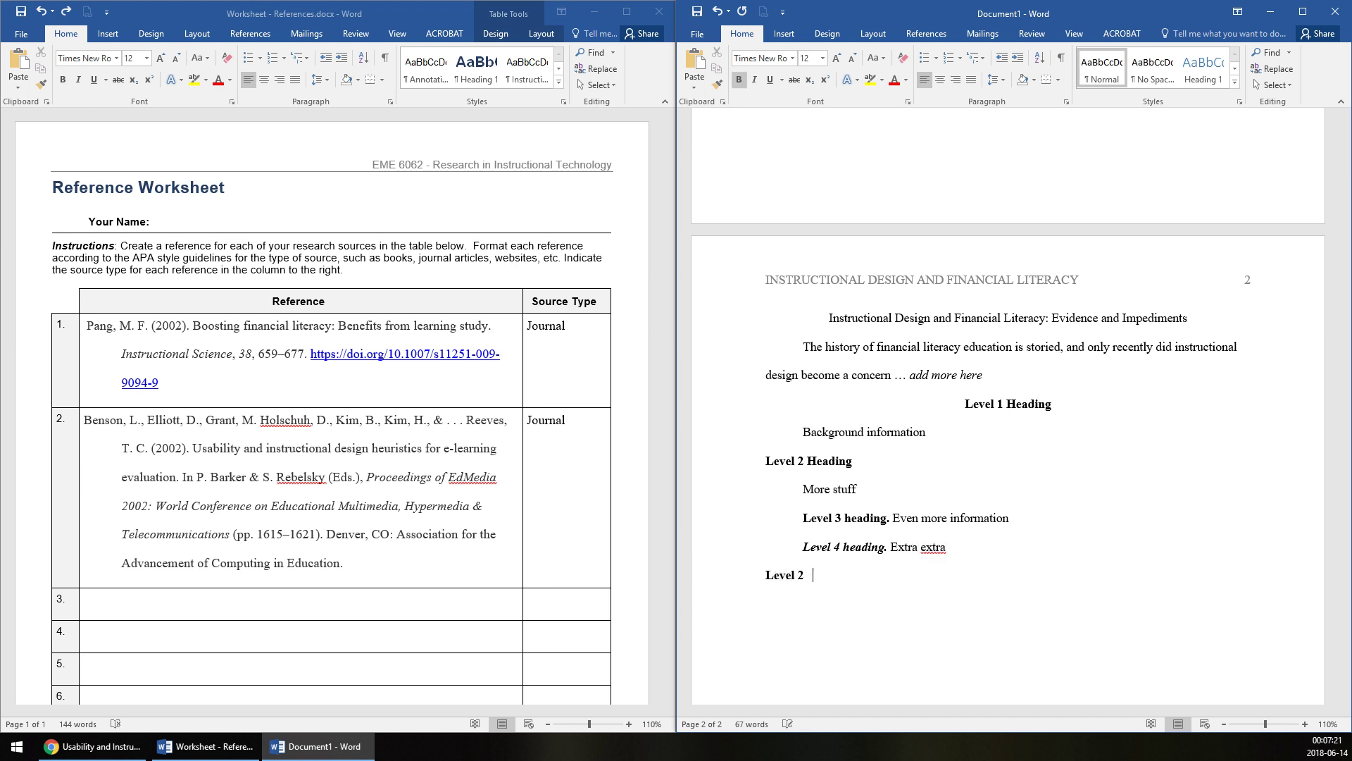
type("Heading")
key("Return")
Below the second Level 2 heading, add two centered, bold heading lines reading "Discussion" and "Conclusion"
left_click(941, 79)
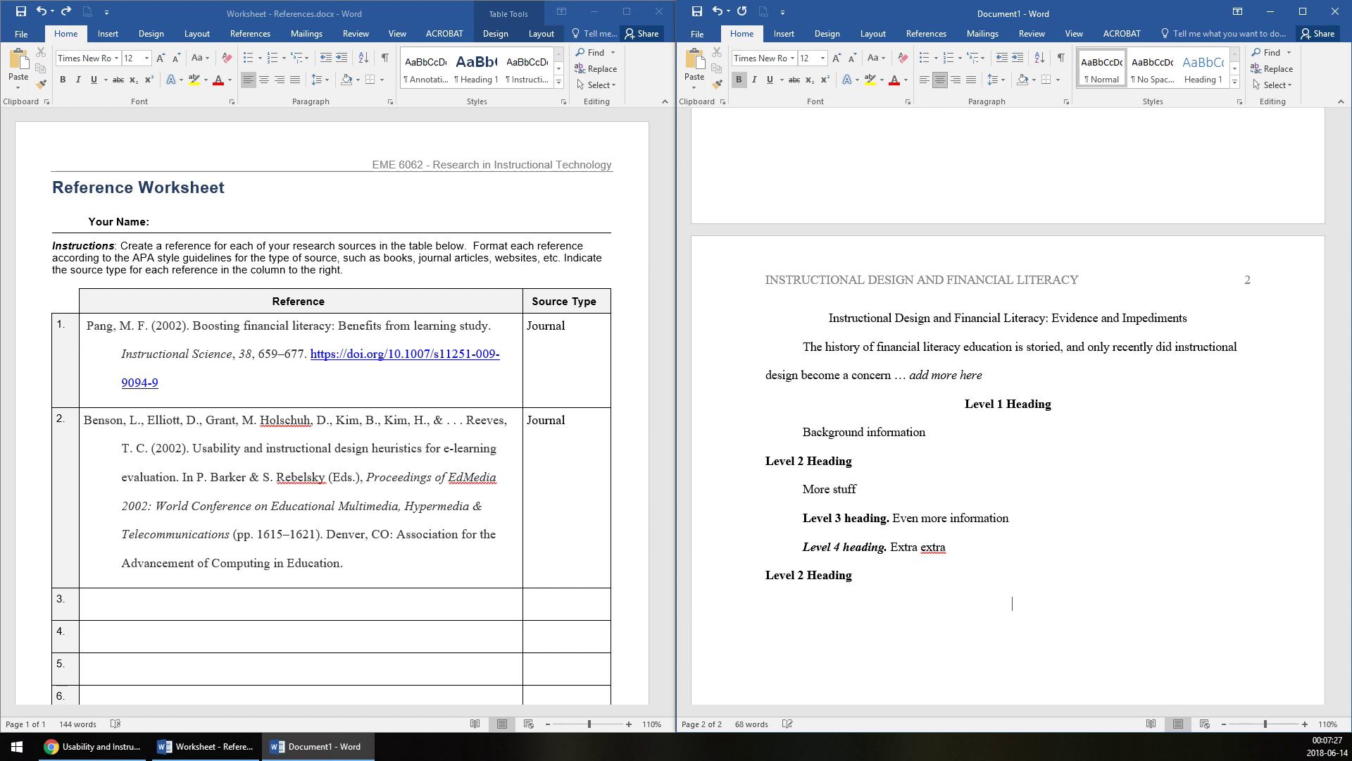
type("Discussion")
scroll(1216, 437, "down", 5)
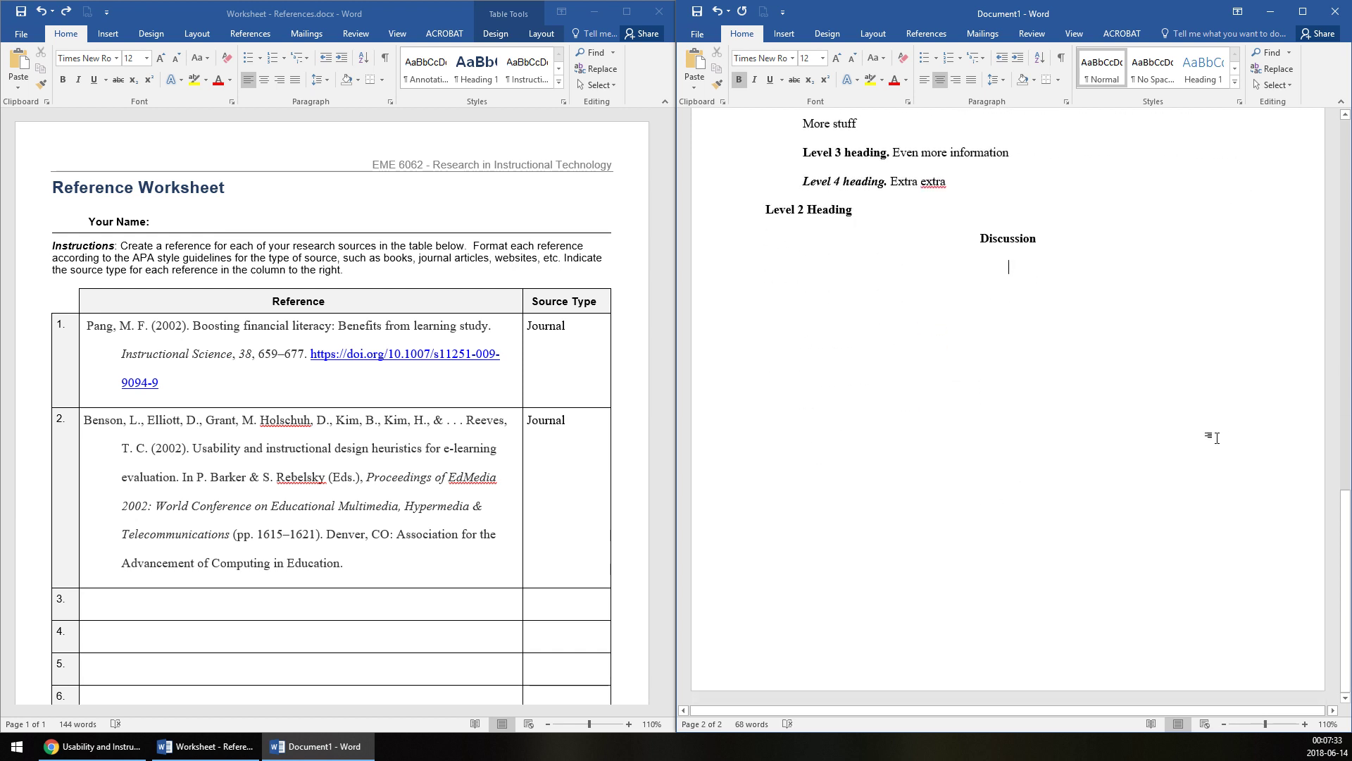
scroll(1217, 437, "up", 3)
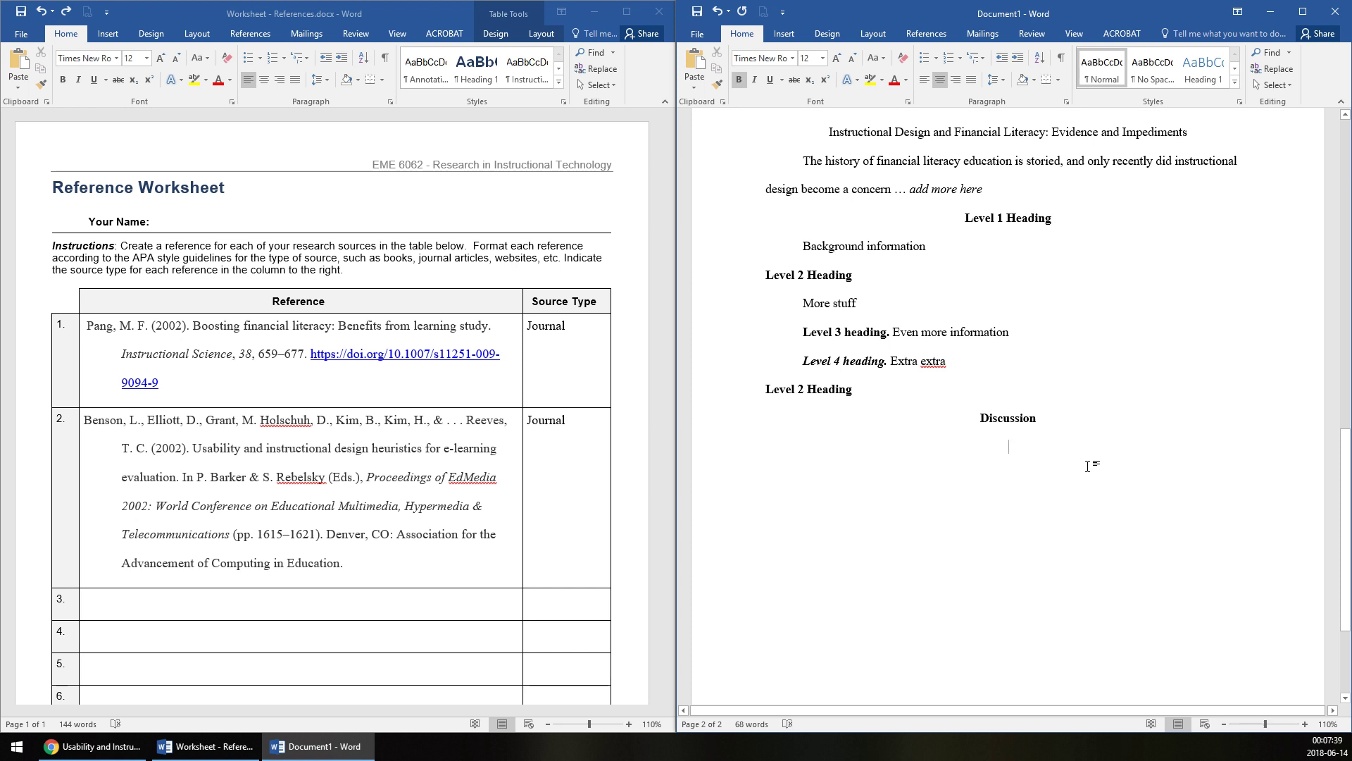
scroll(1065, 501, "up", 1)
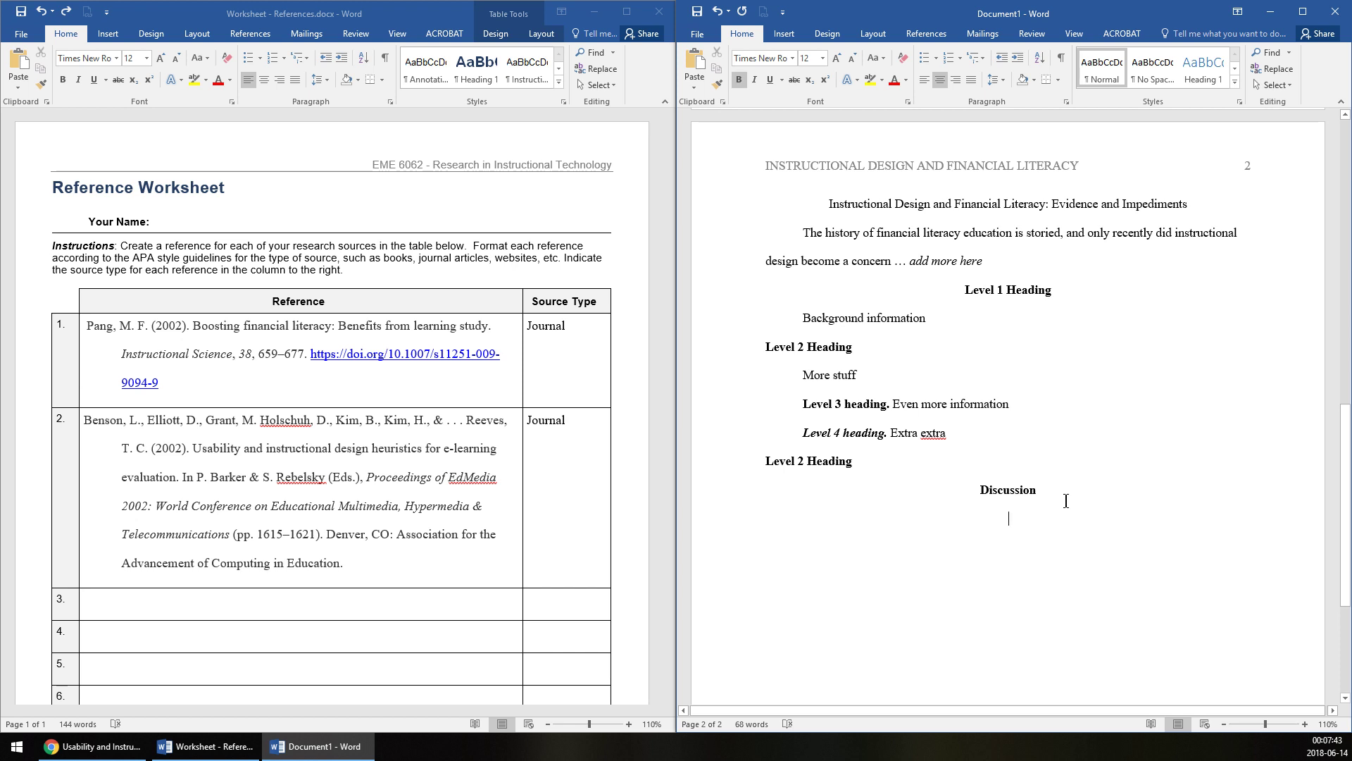
type("Conclusion")
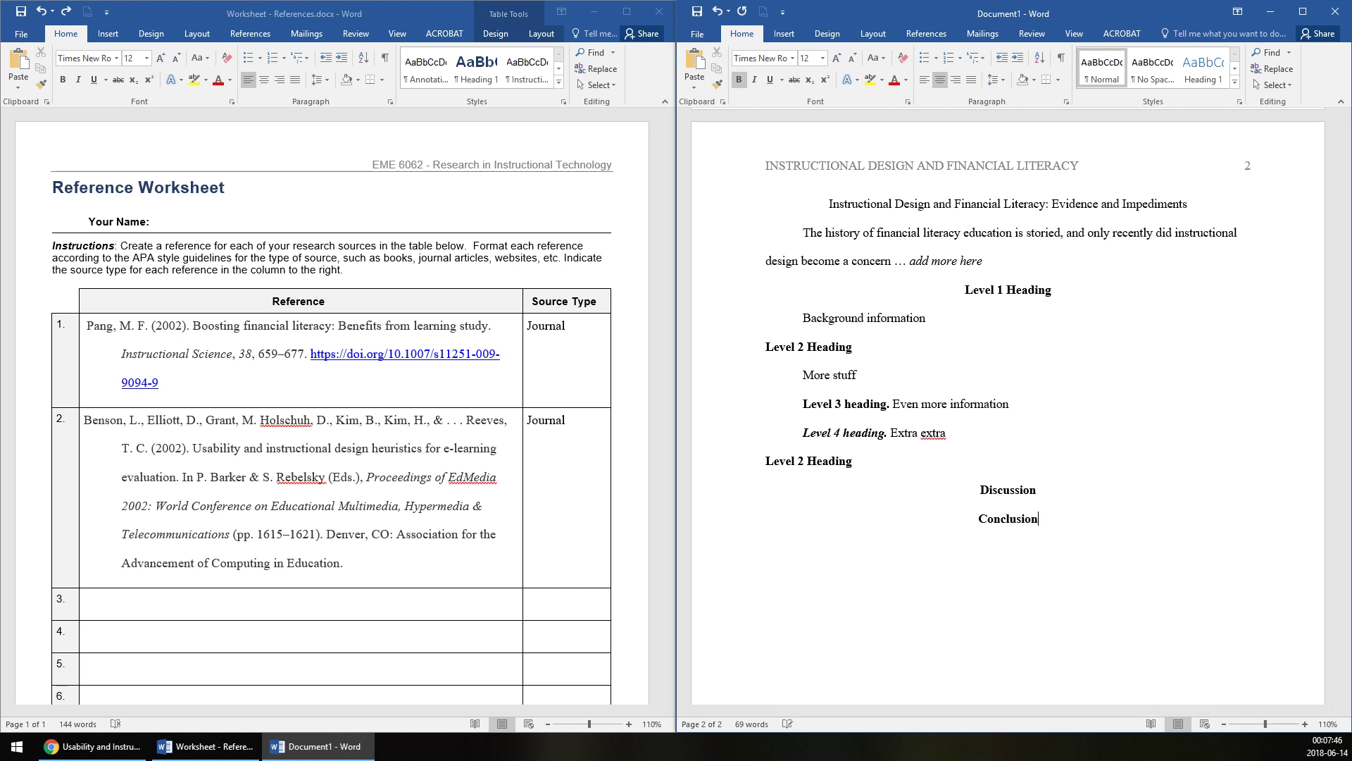
Under "Conclusion", add the indented, non-bold text "It is clear from the evidence we have examined that there is much progress to be made in financial literacy"
key("Return")
type("m")
key("BackSpace")
key("ctrl+b")
type("m")
key("BackSpace")
type("It is clear from the evid")
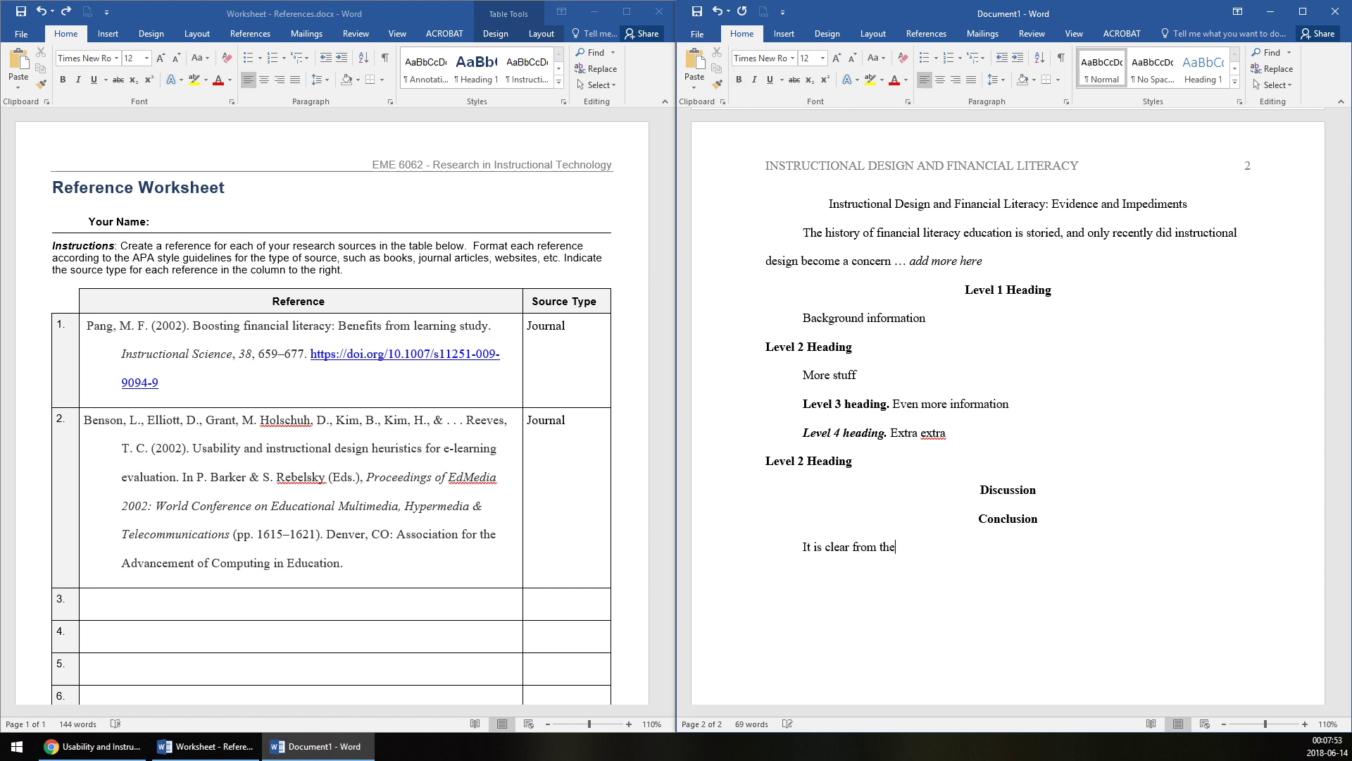
type("ence we have examined that there is much progre")
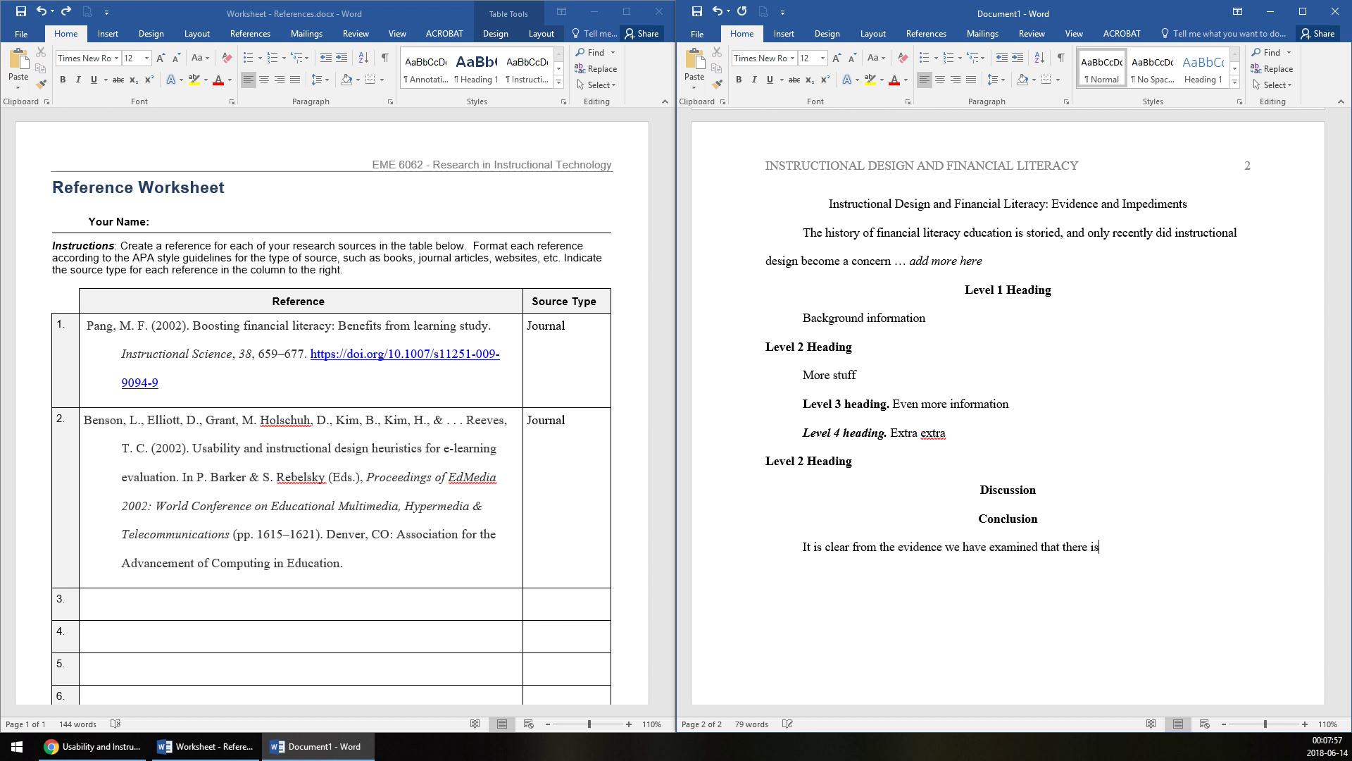
type("ss to be made in financial literacy")
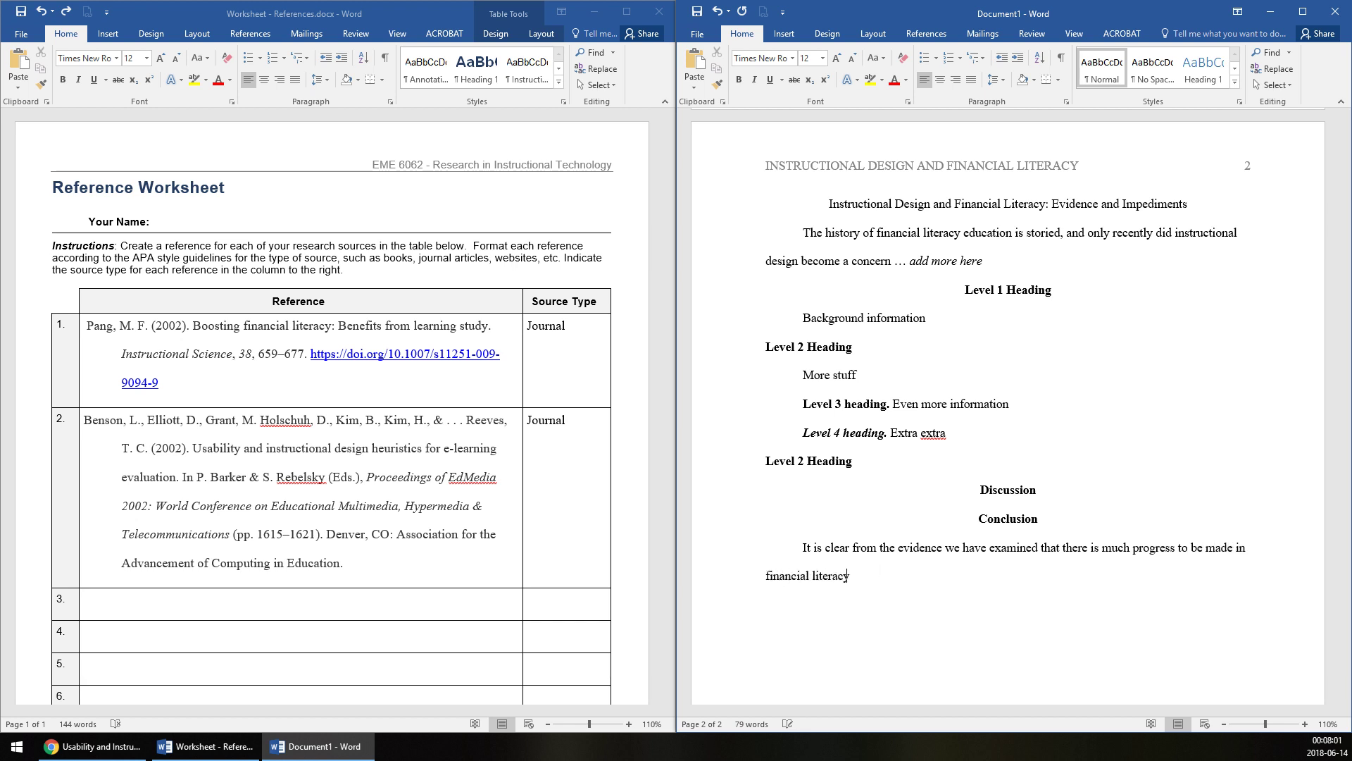
Complete the sentence with "education." and continue the paragraph with "Using principles of instructional design is critical …"
type(" education. Using an instructional ")
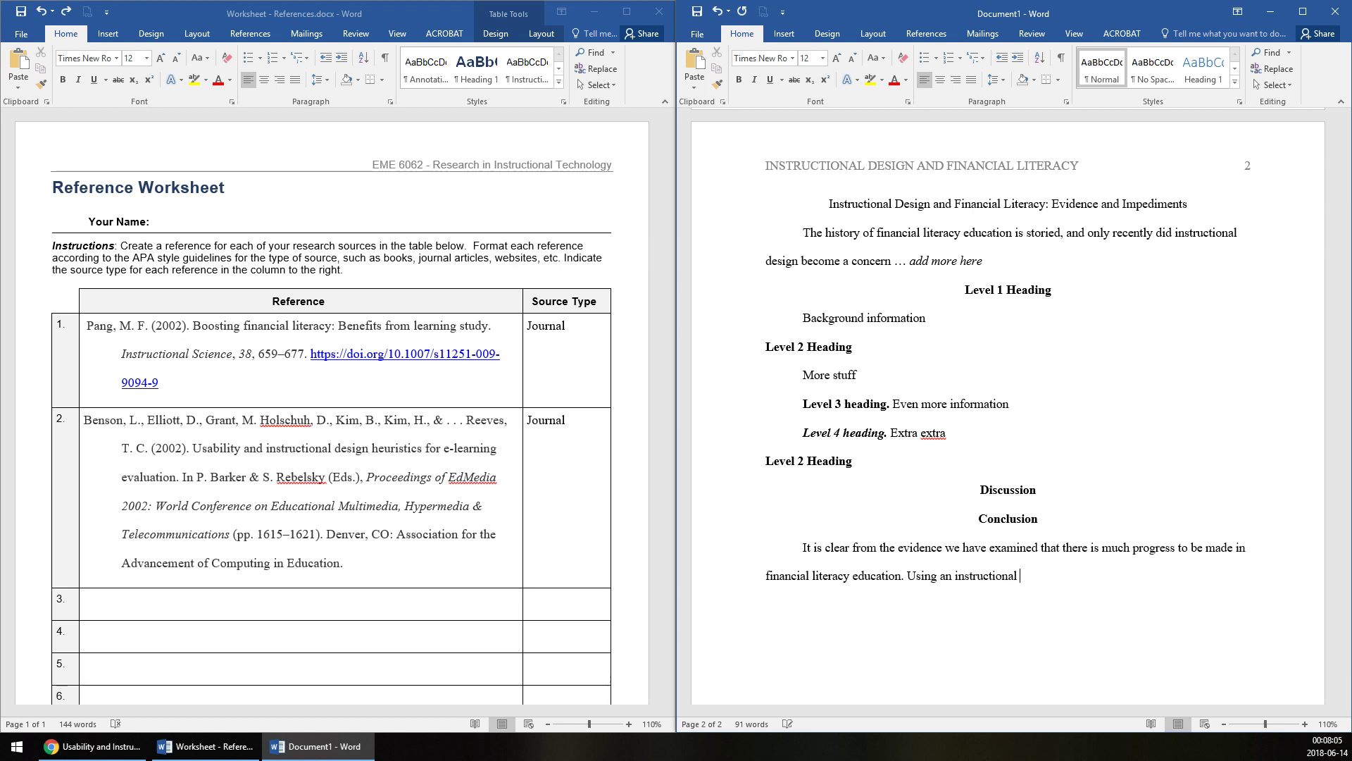
type("design")
double_click(947, 576)
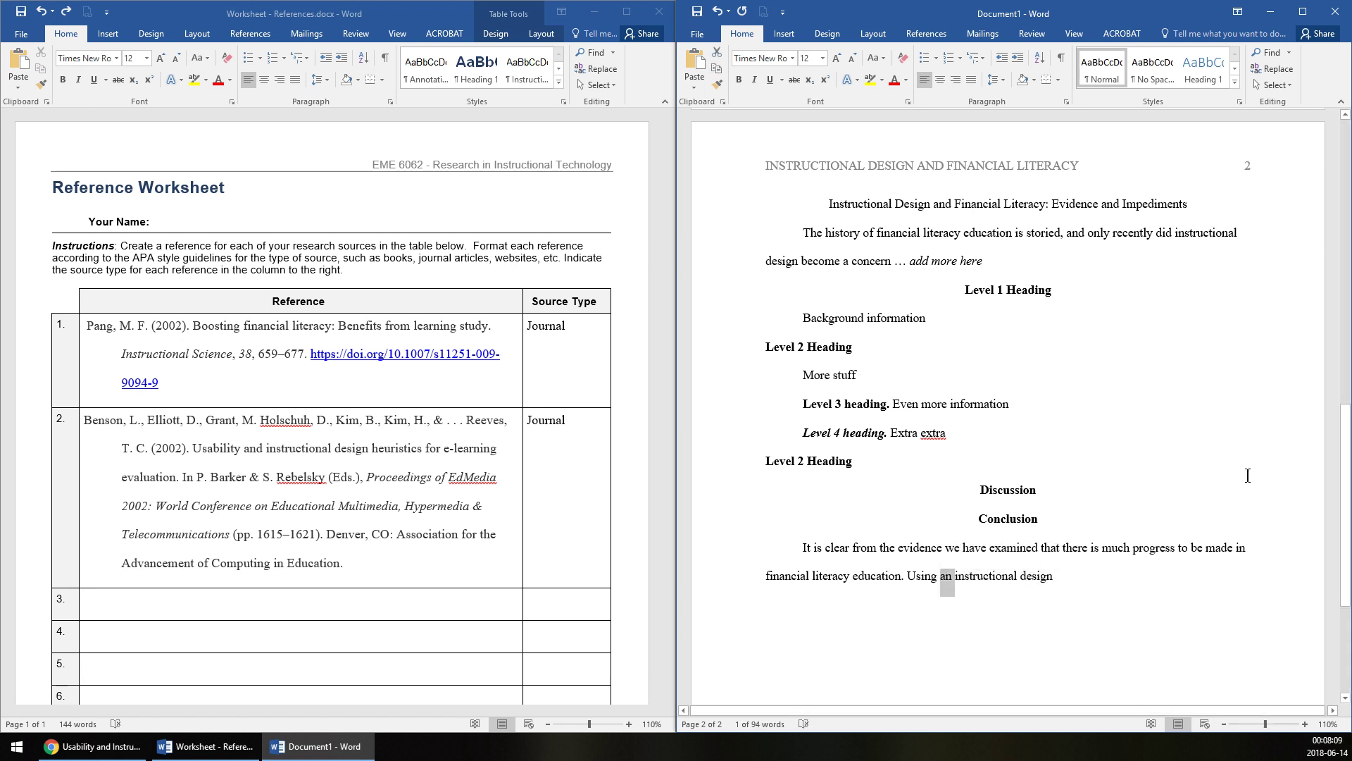
key("Delete")
type("principles of ")
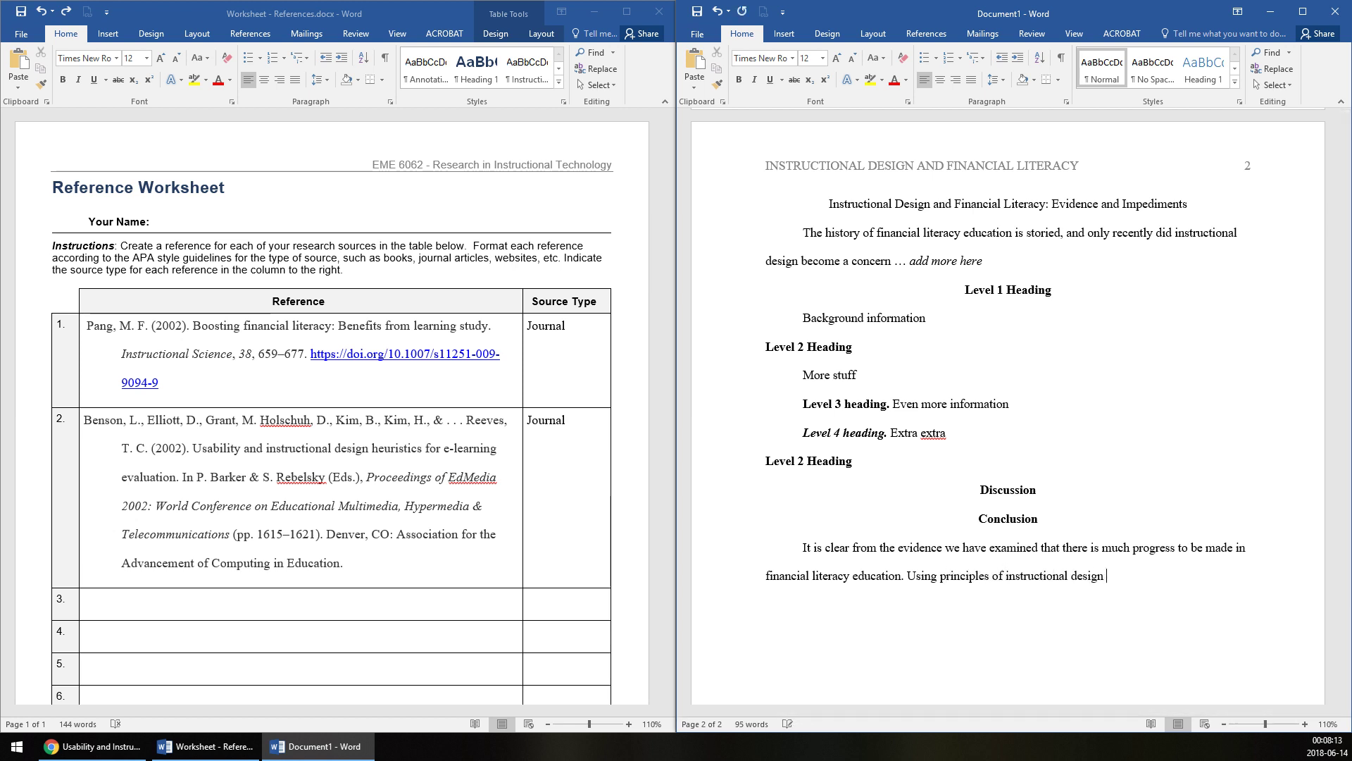
type("instructional design is critical ..")
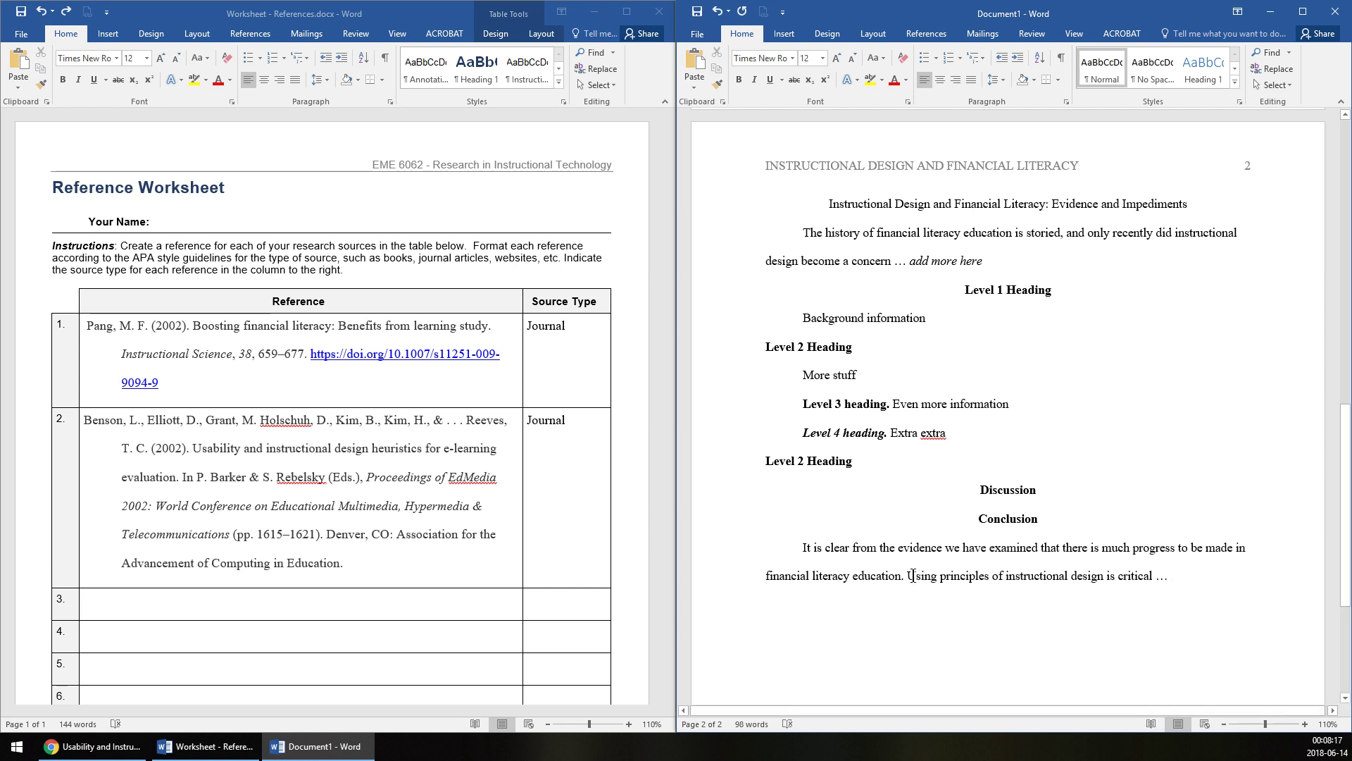
left_click_drag(895, 578, 1094, 556)
left_click(1017, 576)
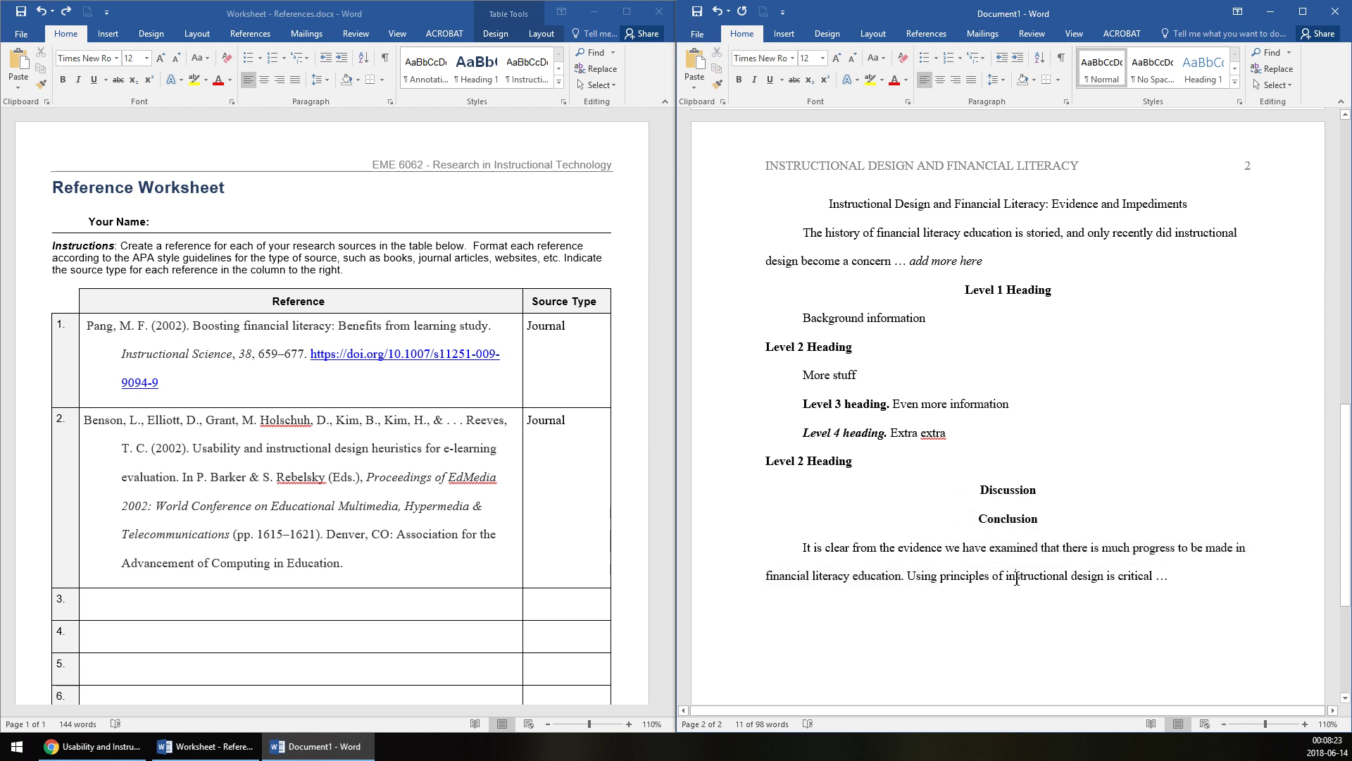
left_click(1141, 623)
Below "Background information", add an indented paragraph reading "Instructional design heuristics have shown that avoiding the split-attention effect is key"
left_click(975, 317)
key("Return")
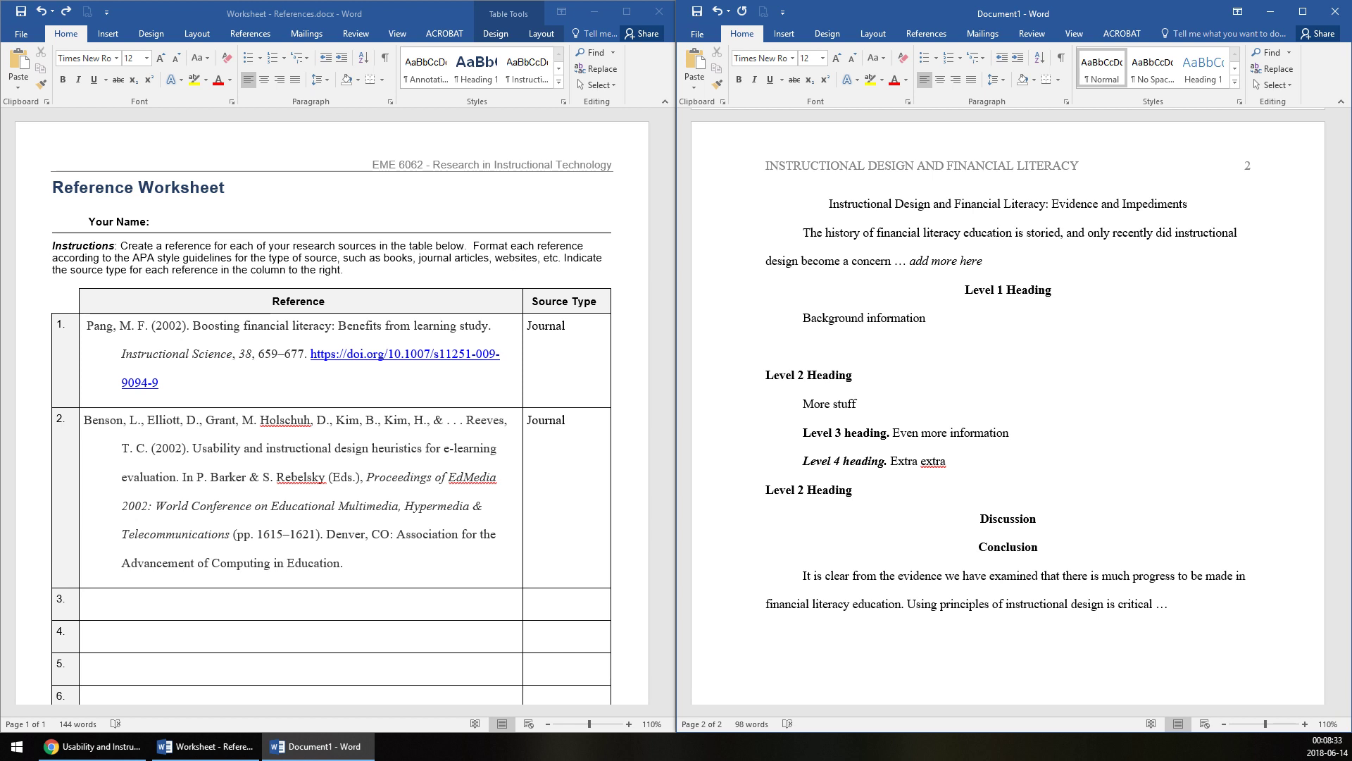
type("Instructional design heu")
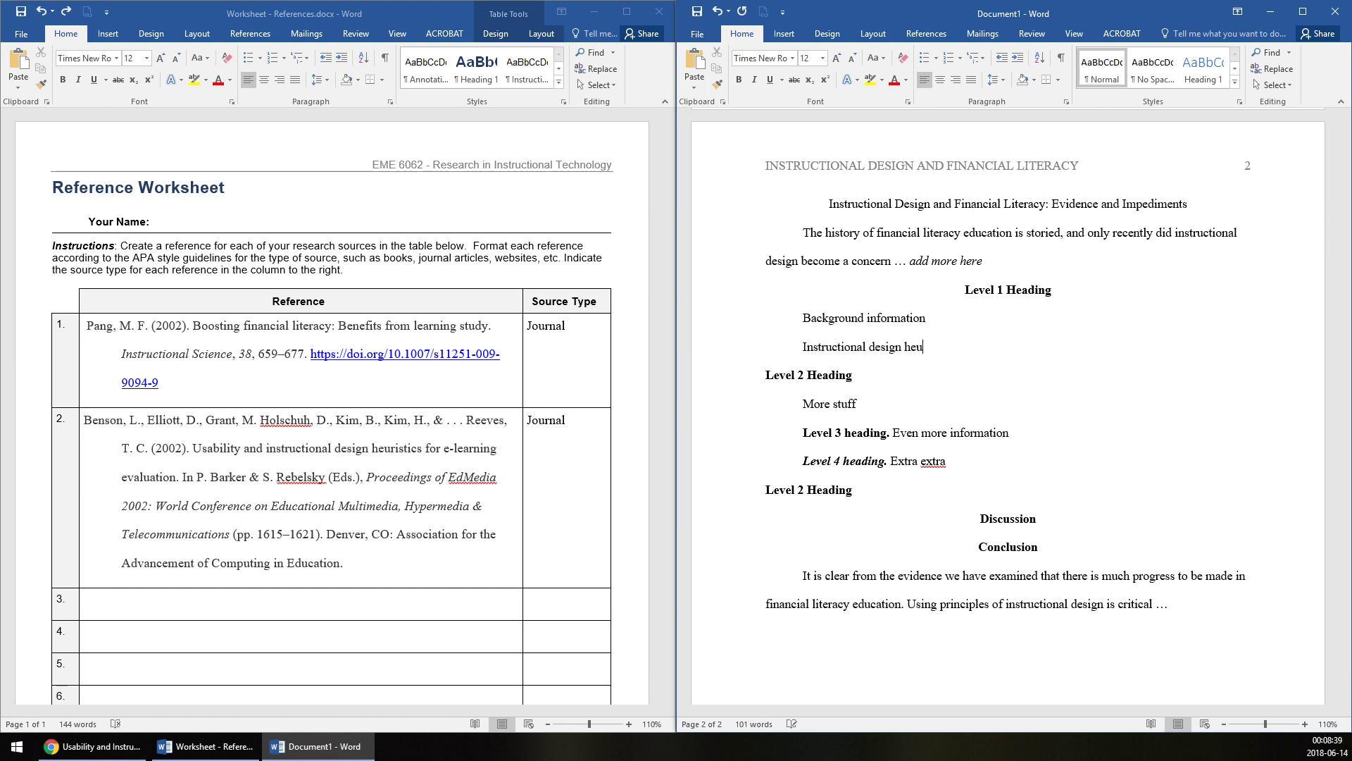
type("ristics have shown that avoiding the")
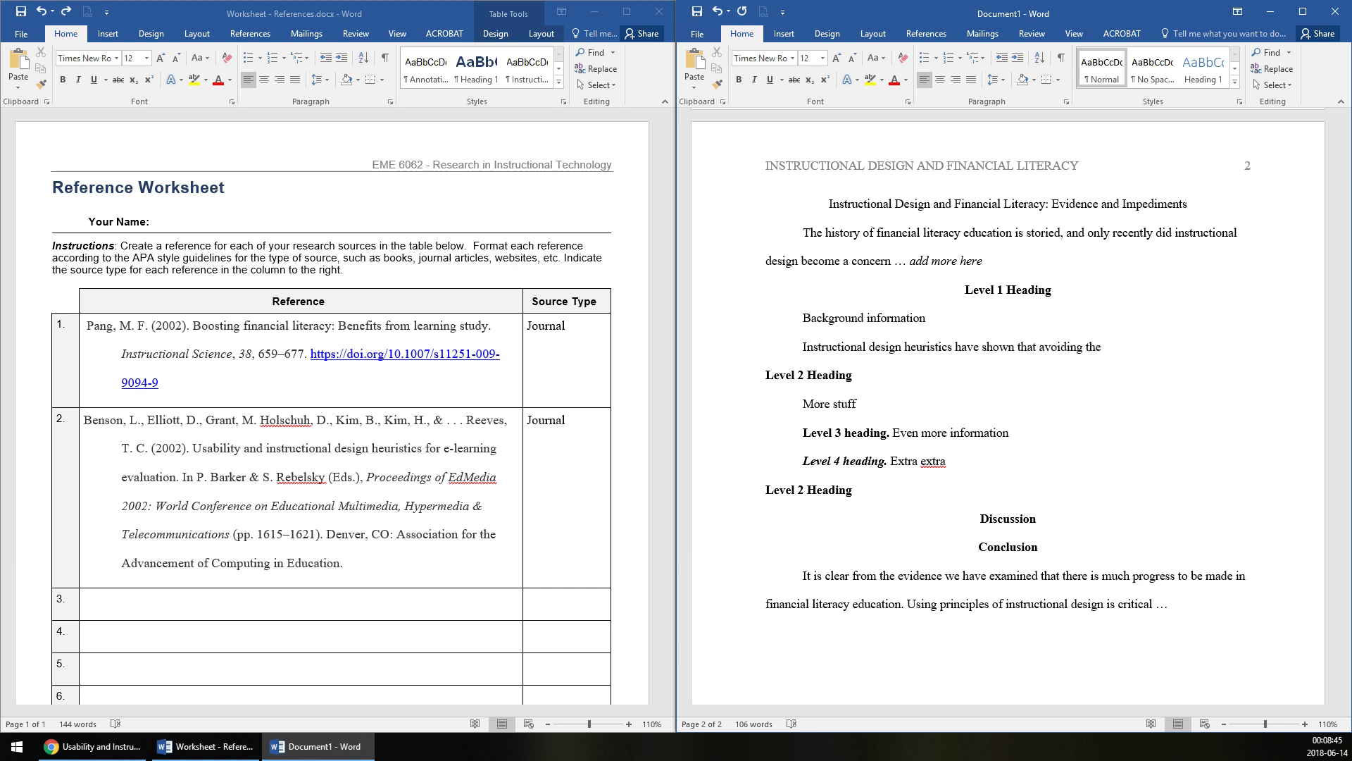
type(" split-attention effect is key")
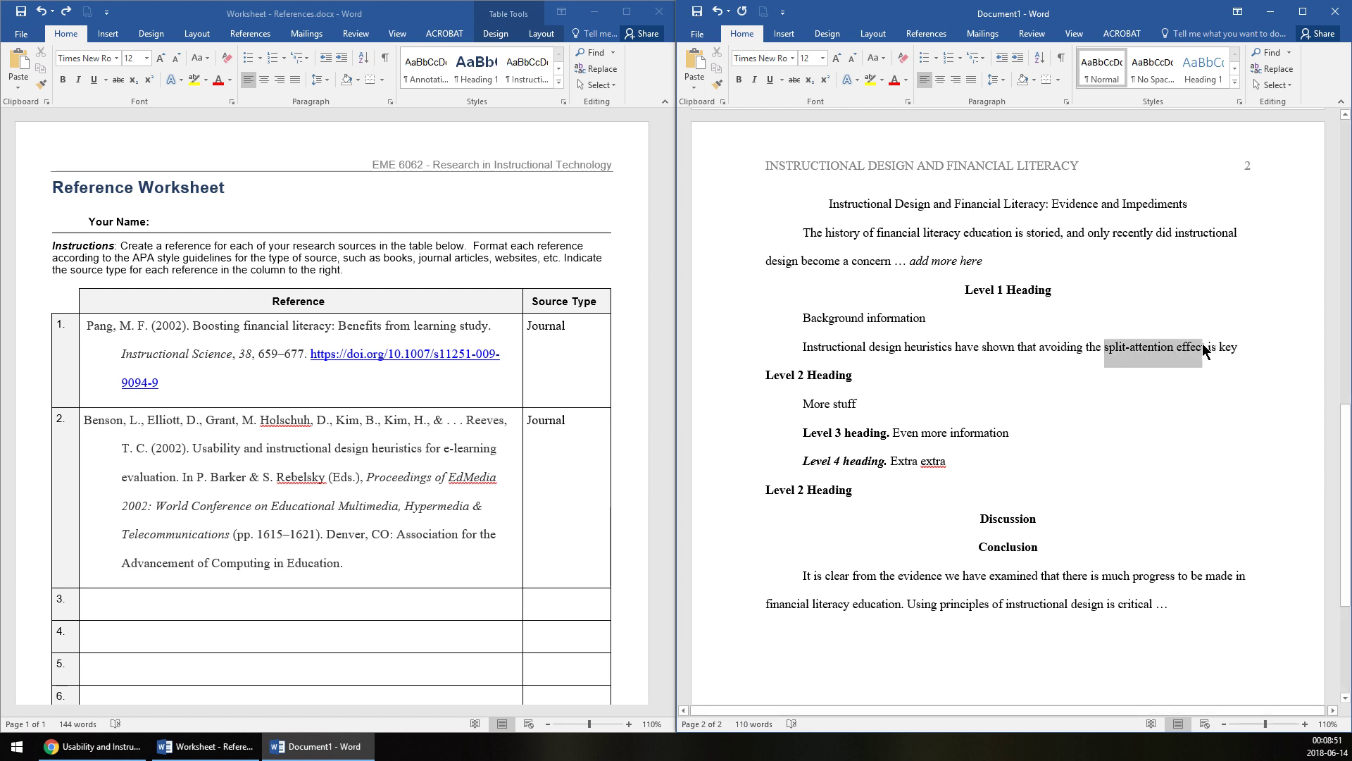
End the split-attention sentence with a parenthetical "et al., 2002" citation of the worksheet's second reference, using its first author's surname, and a period
left_click_drag(1202, 344, 1240, 347)
left_click_drag(343, 564, 229, 477)
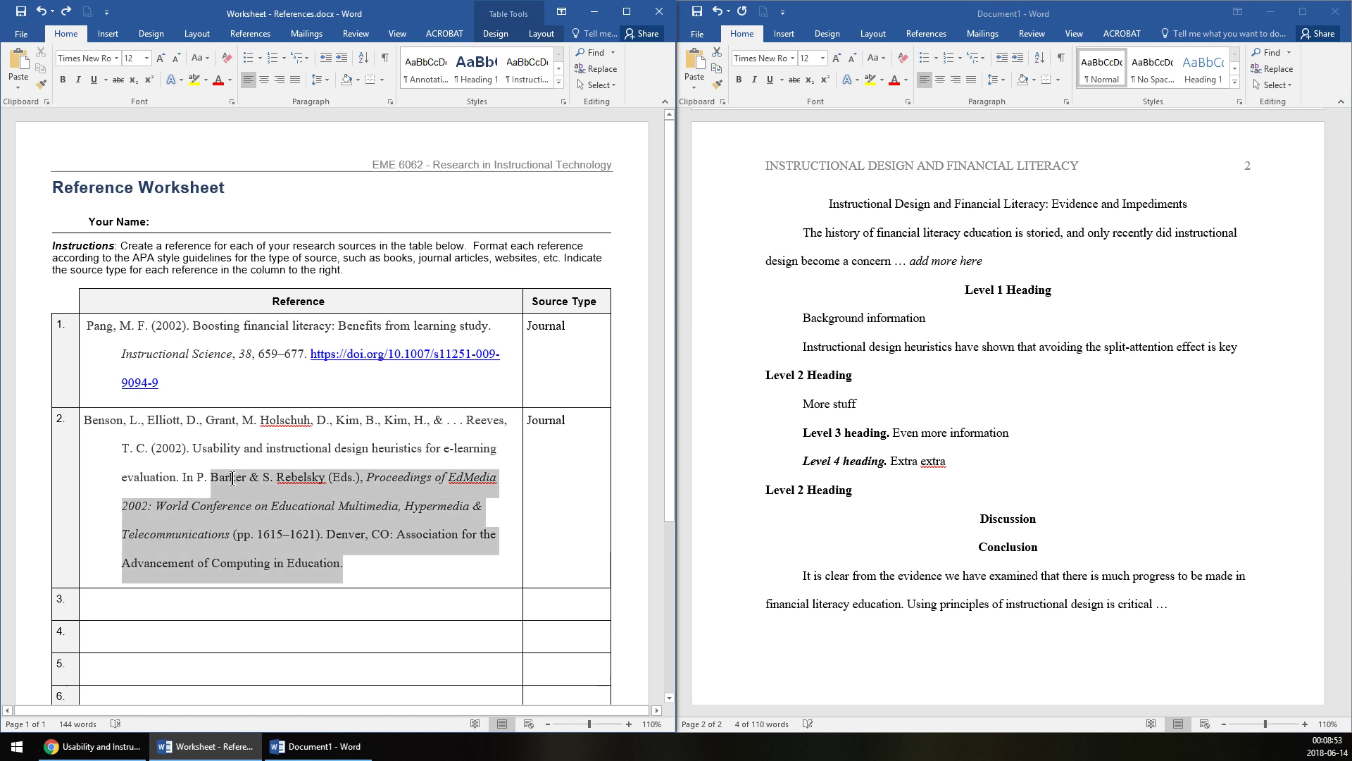
left_click(1271, 406)
left_click(1260, 352)
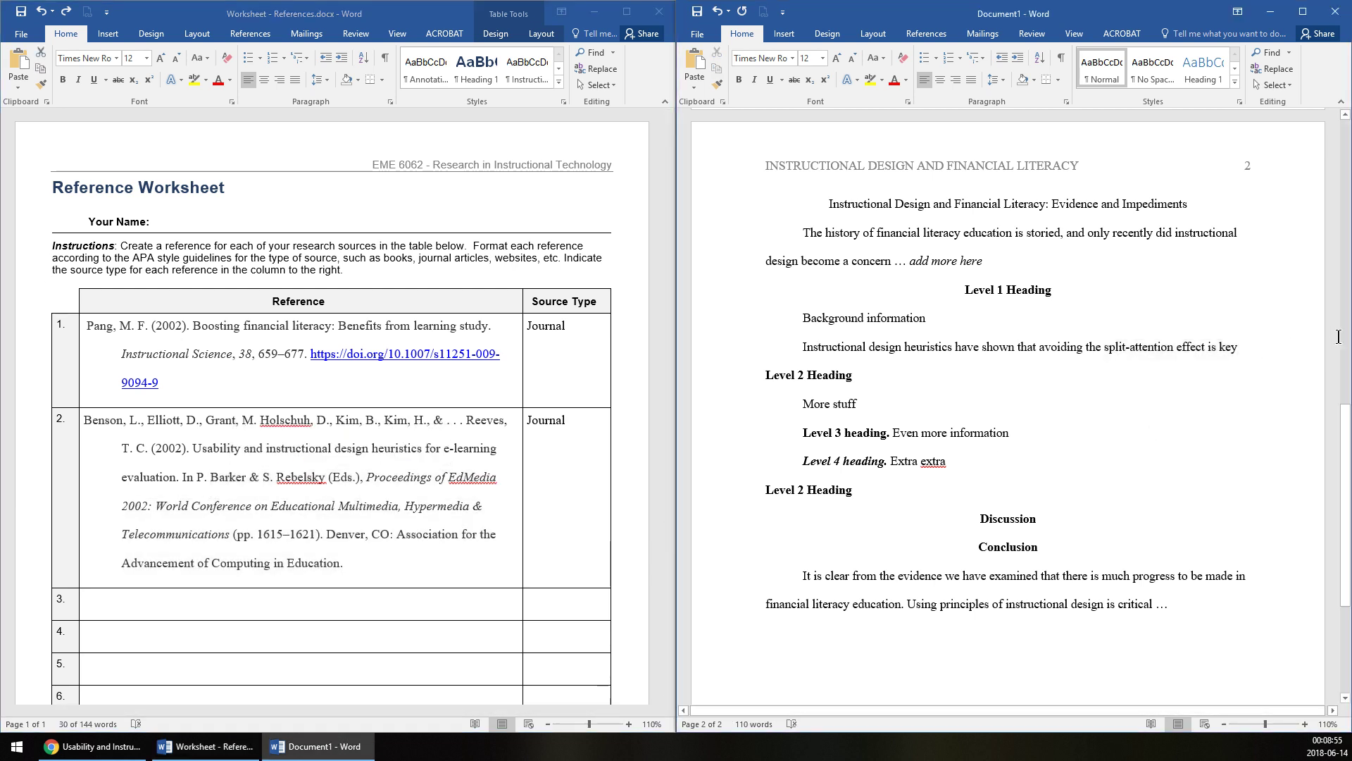
type("(Benson")
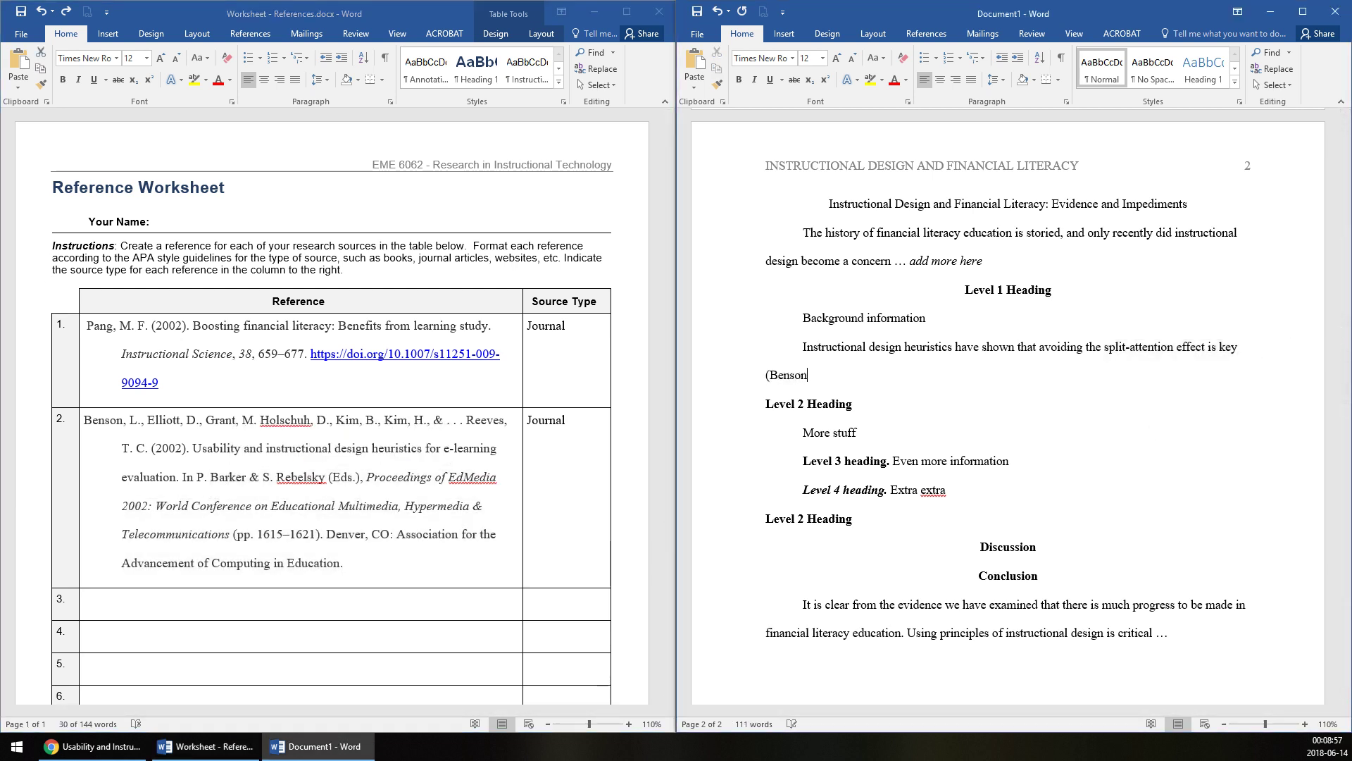
type(" et al., 2002).")
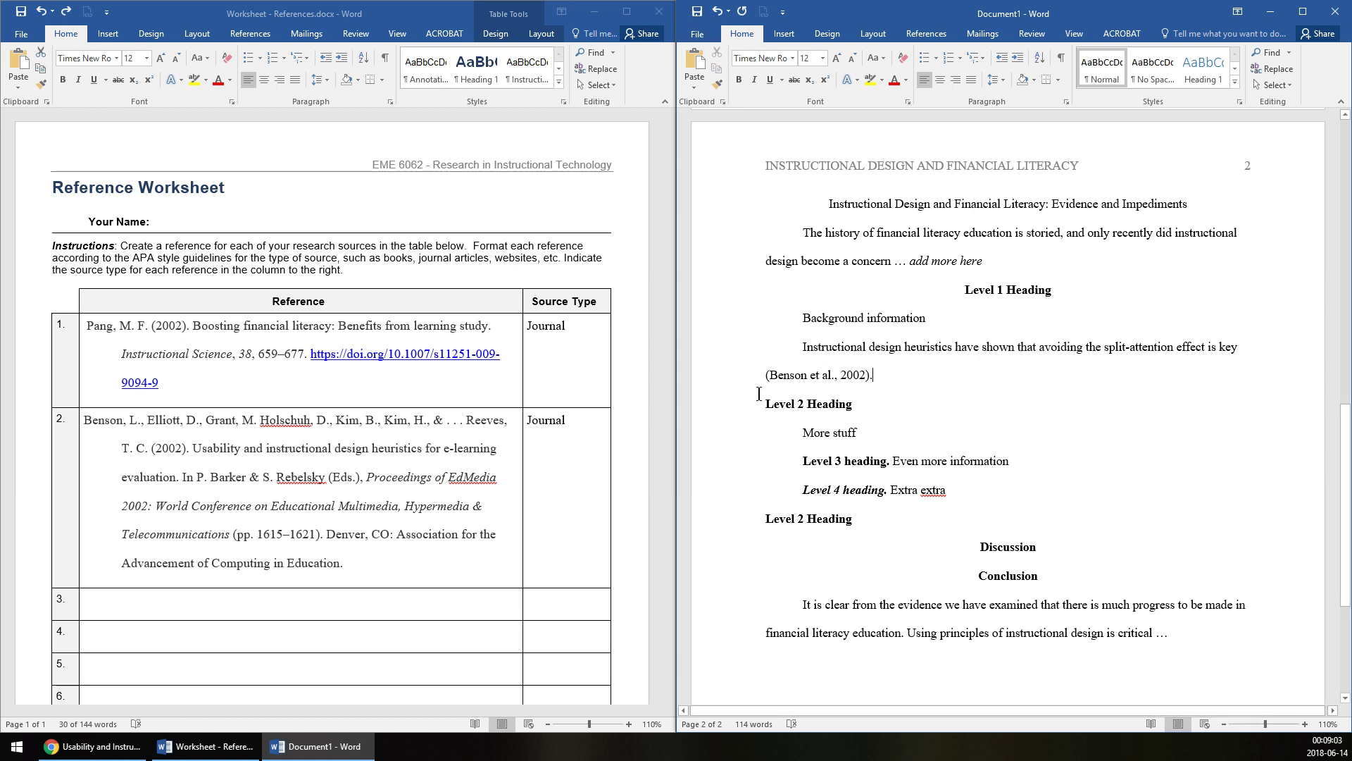
left_click_drag(770, 374, 866, 377)
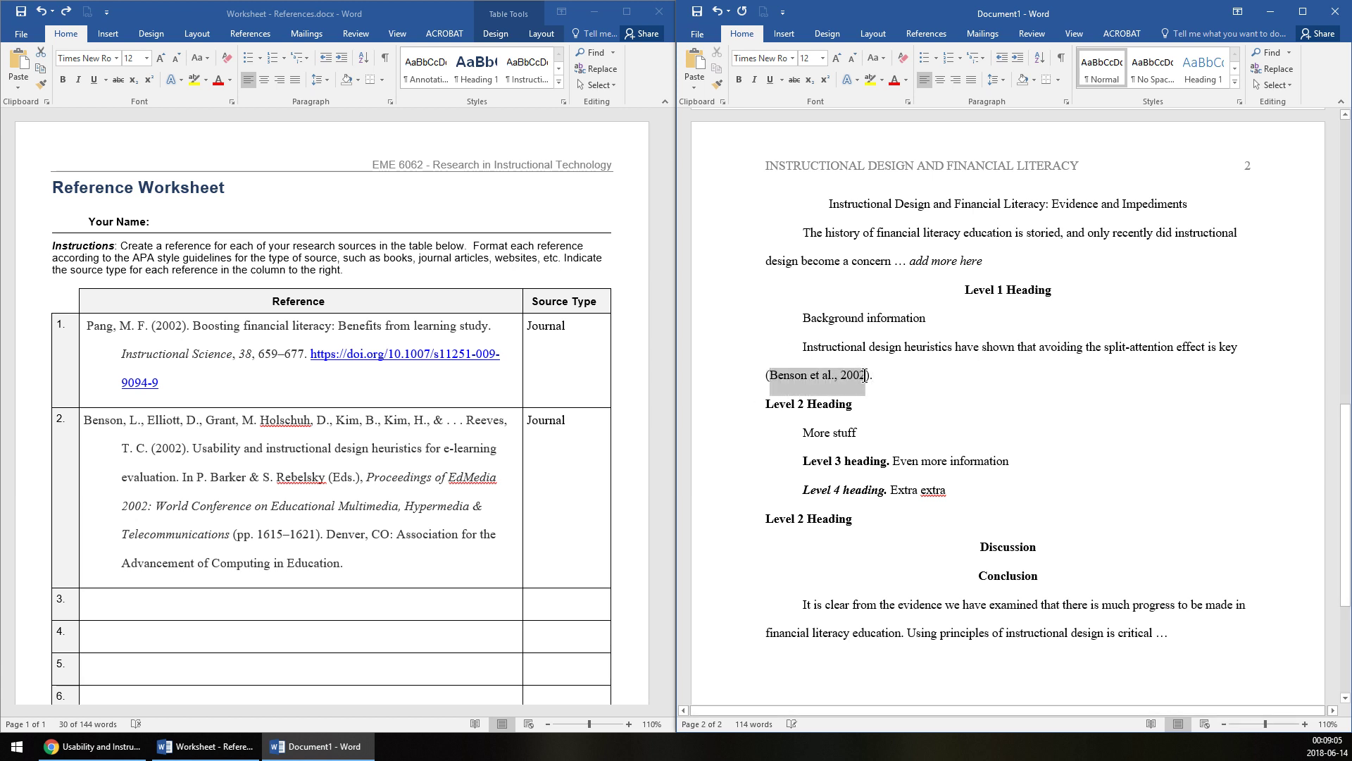
left_click(930, 324)
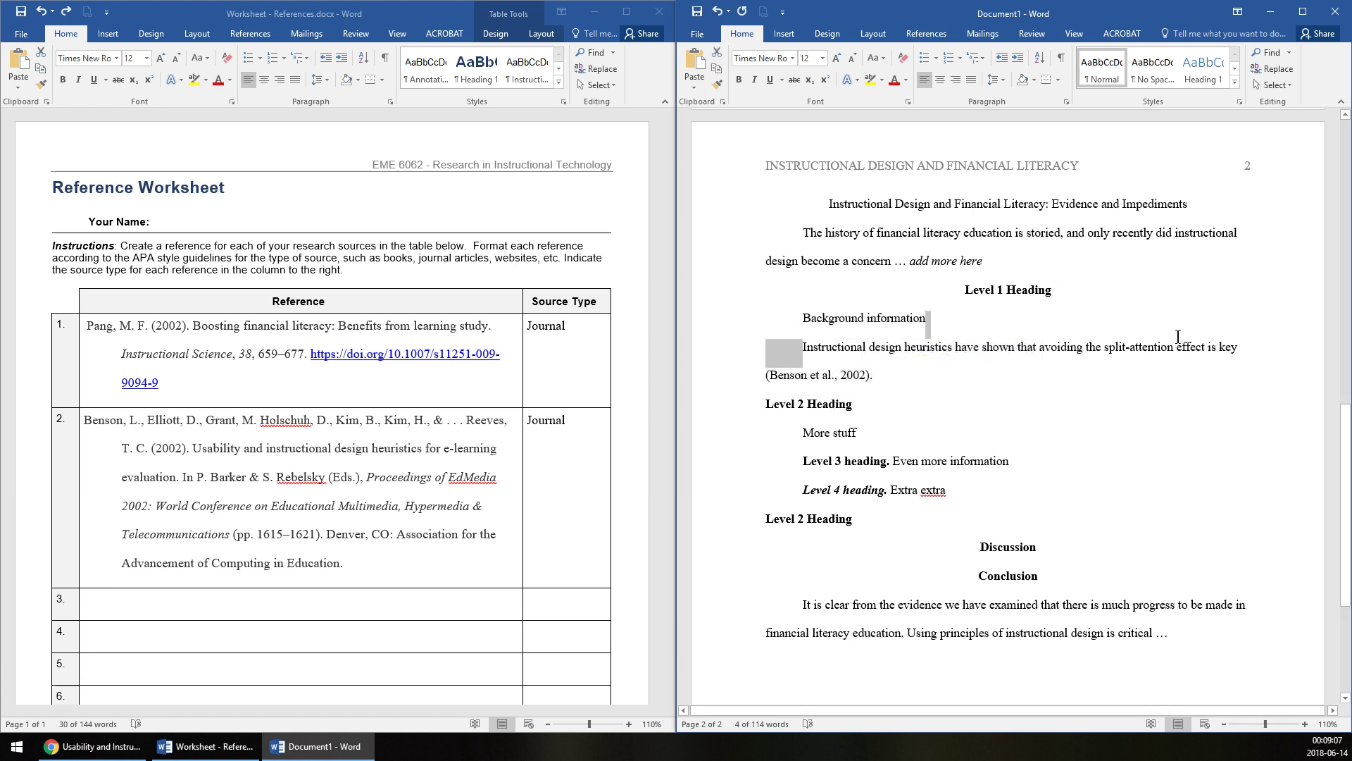
left_click_drag(930, 324, 1239, 349)
left_click_drag(770, 375, 872, 383)
Add a paragraph opening with the same first author's surname and "et al. (2002) says that", followed by a lowercase-starting copy of the preceding sentence without its citation
left_click(872, 380)
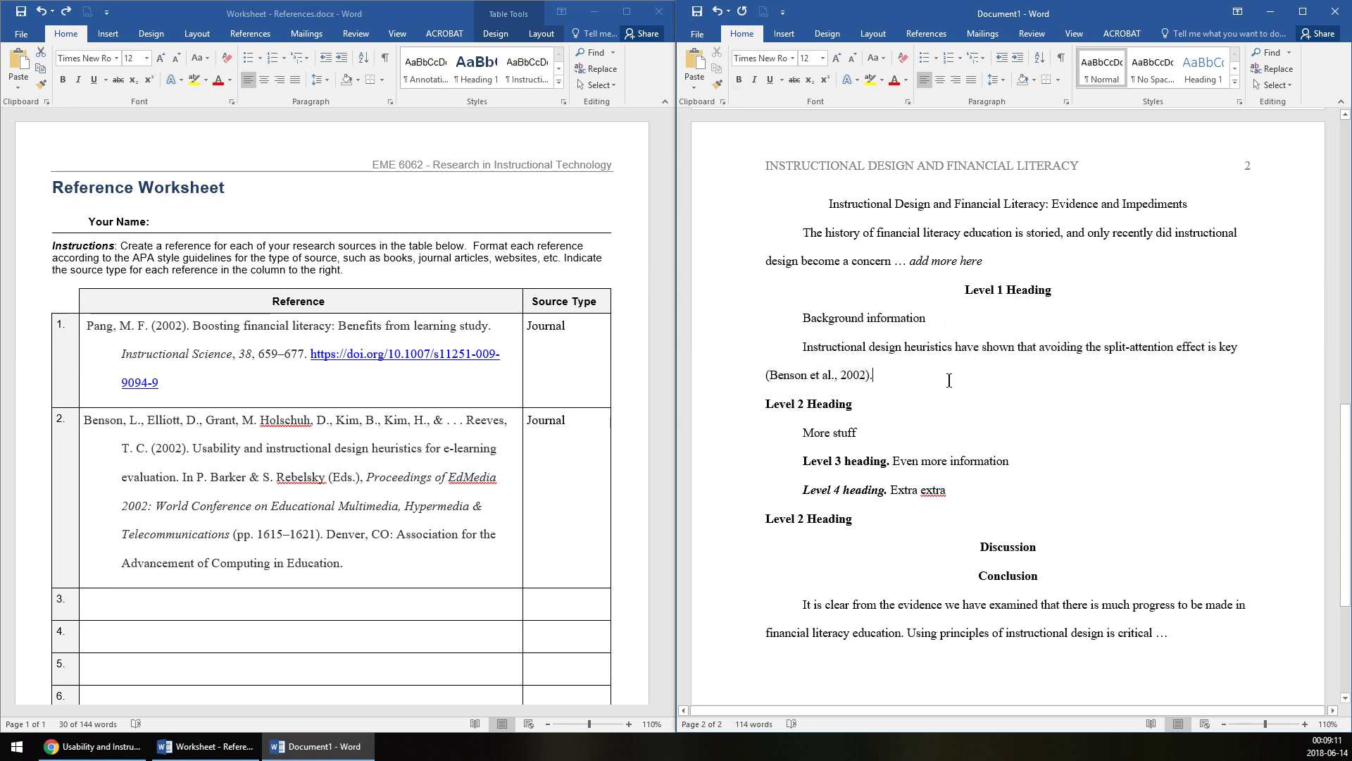
key("Return")
type("Be")
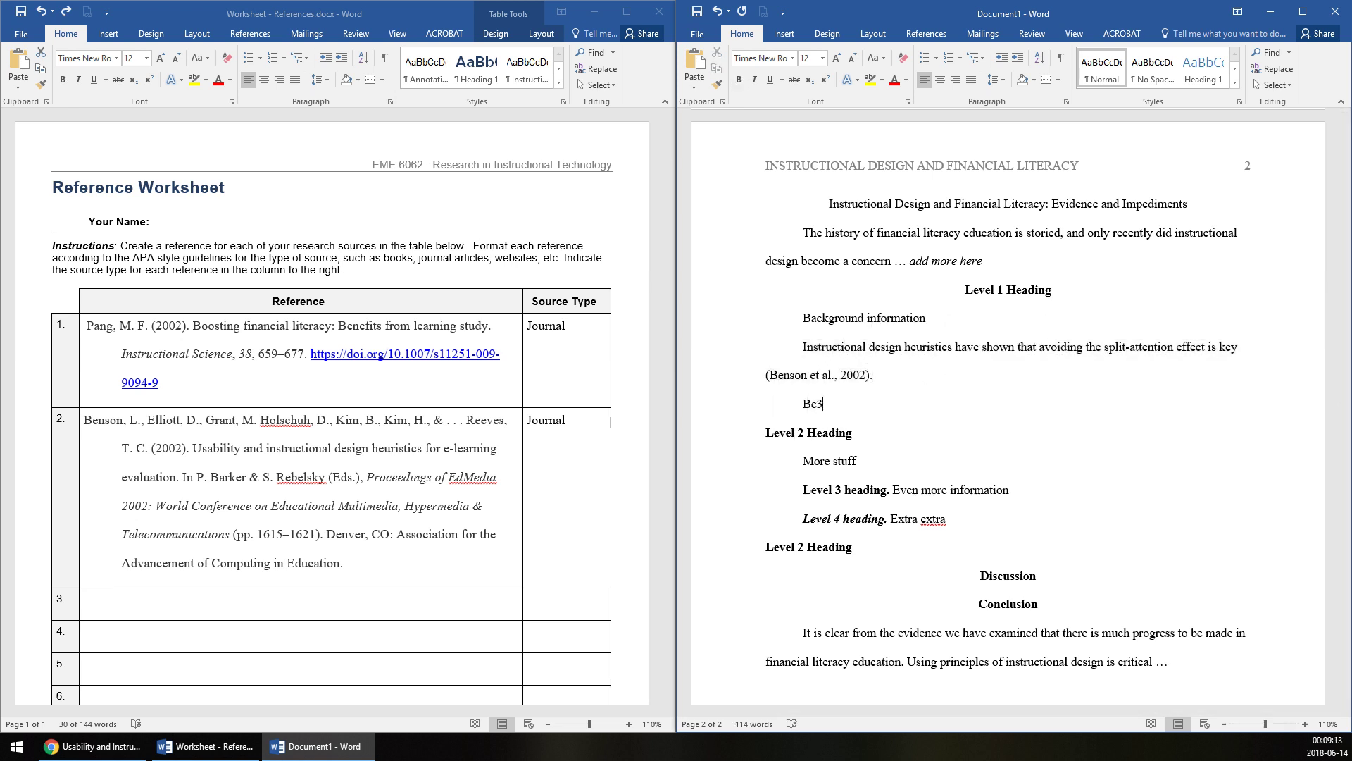
type("nson et al. (2002) says that")
left_click_drag(800, 345, 1214, 352)
key("ctrl+c")
left_click(1058, 398)
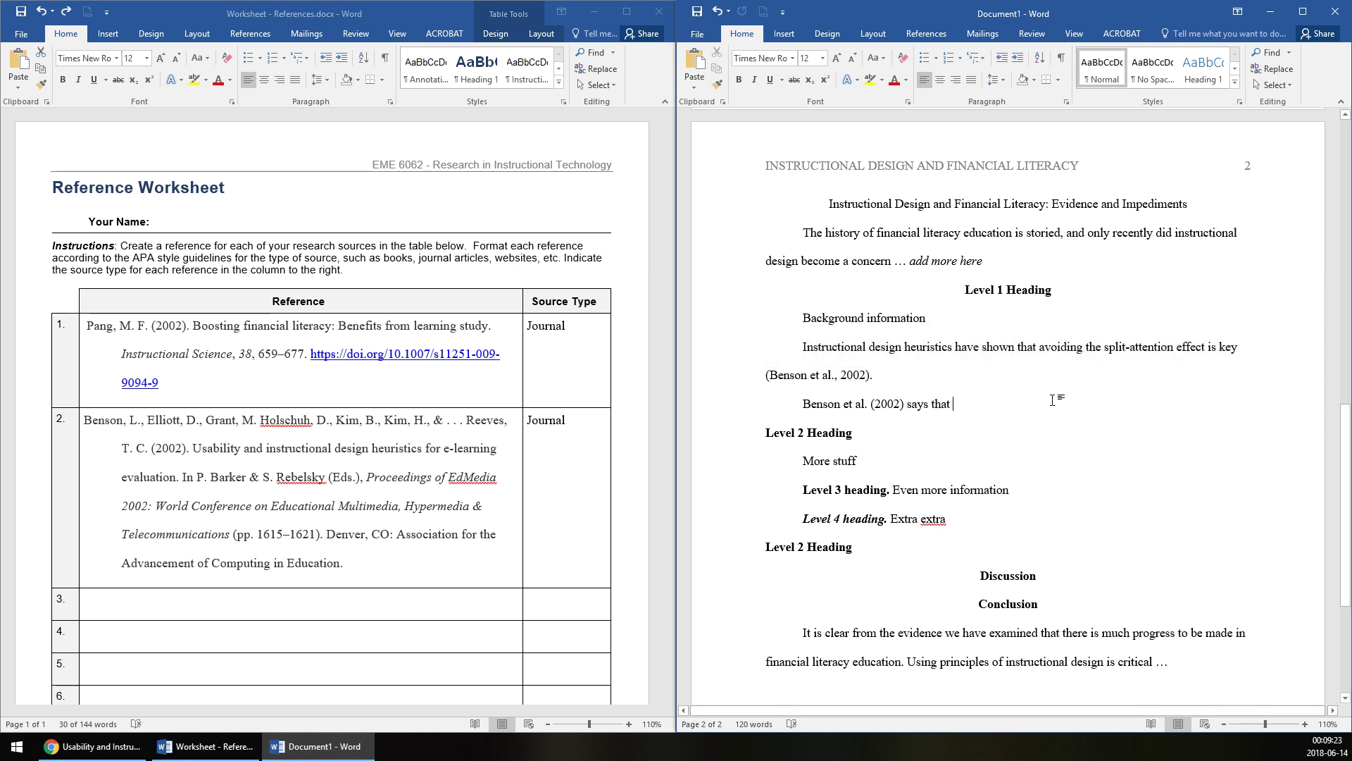
key("ctrl+v")
key("BackSpace")
type("i")
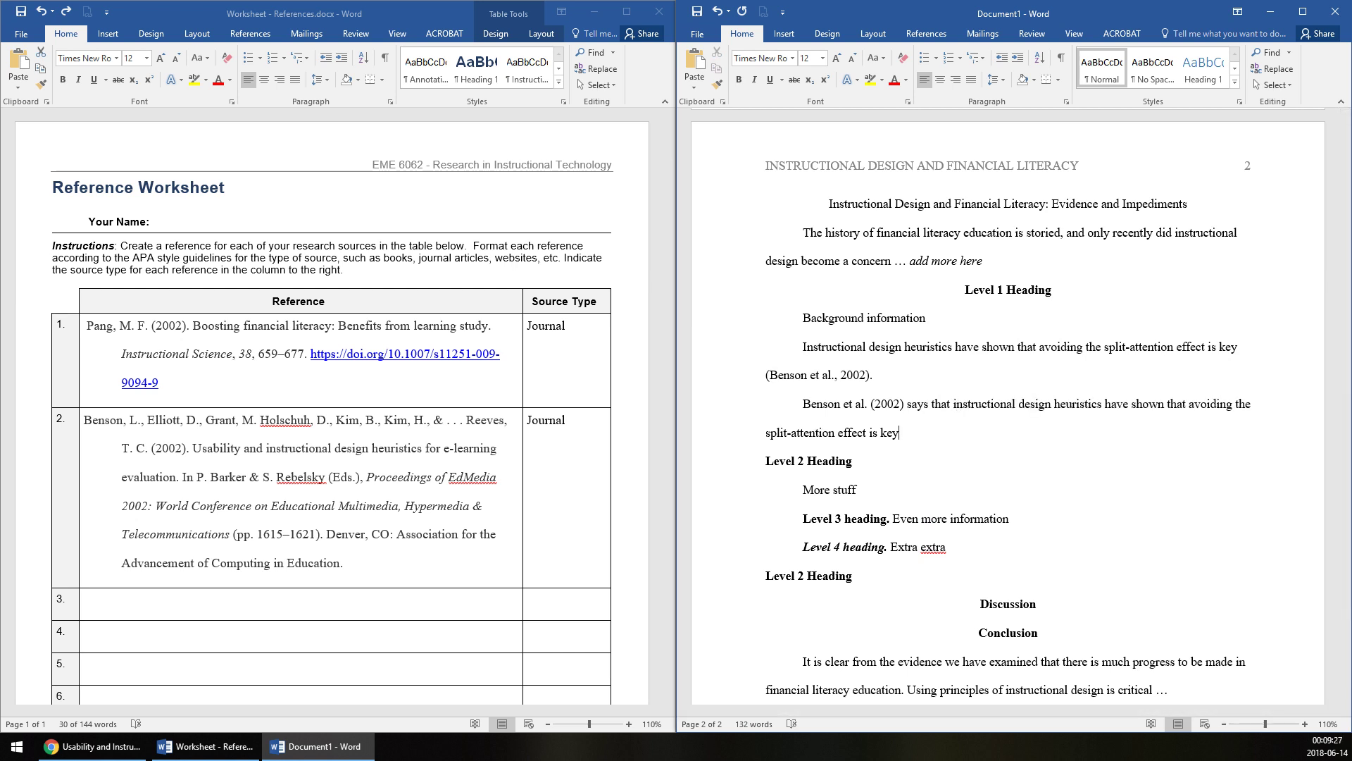
Add a new indented line with a single-author narrative citation, giving the author's surname followed by "(2008) says"
key("Return")
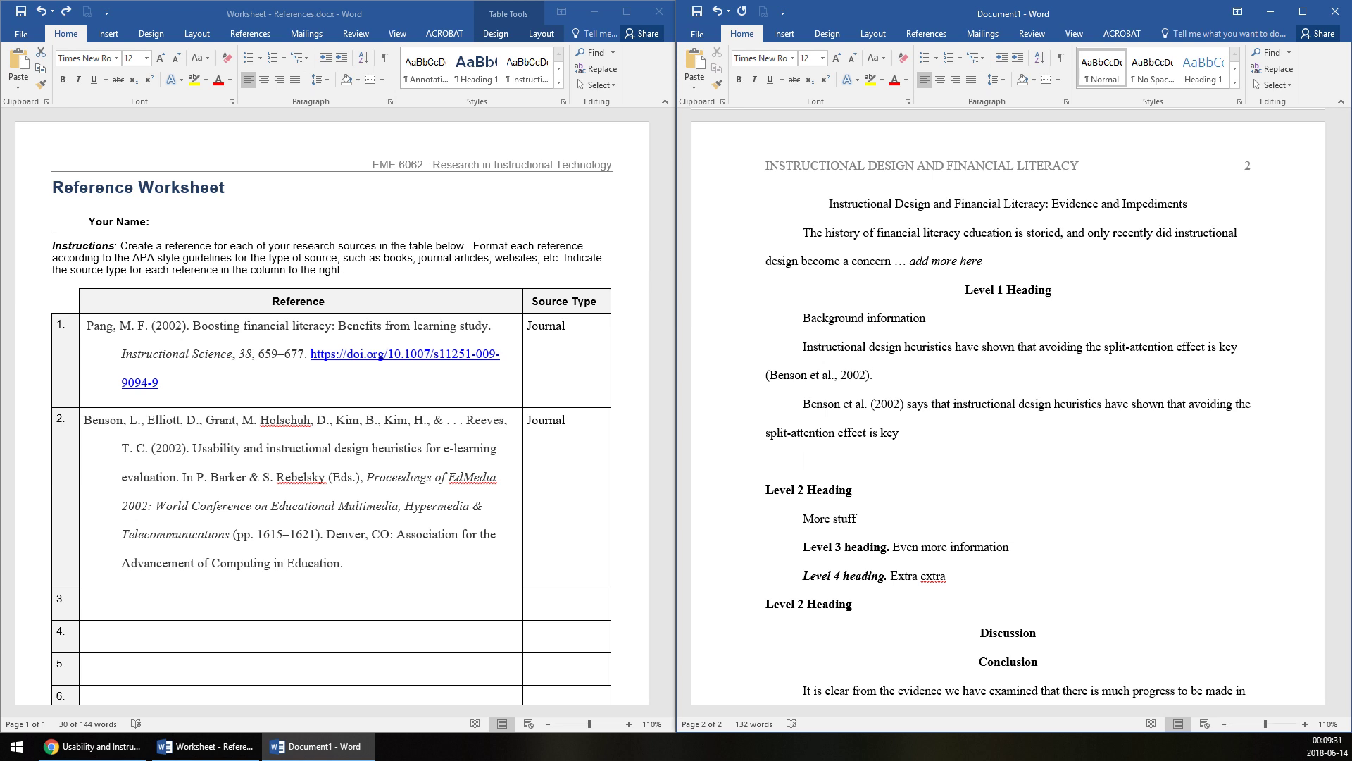
type("Lusardi (2008) says")
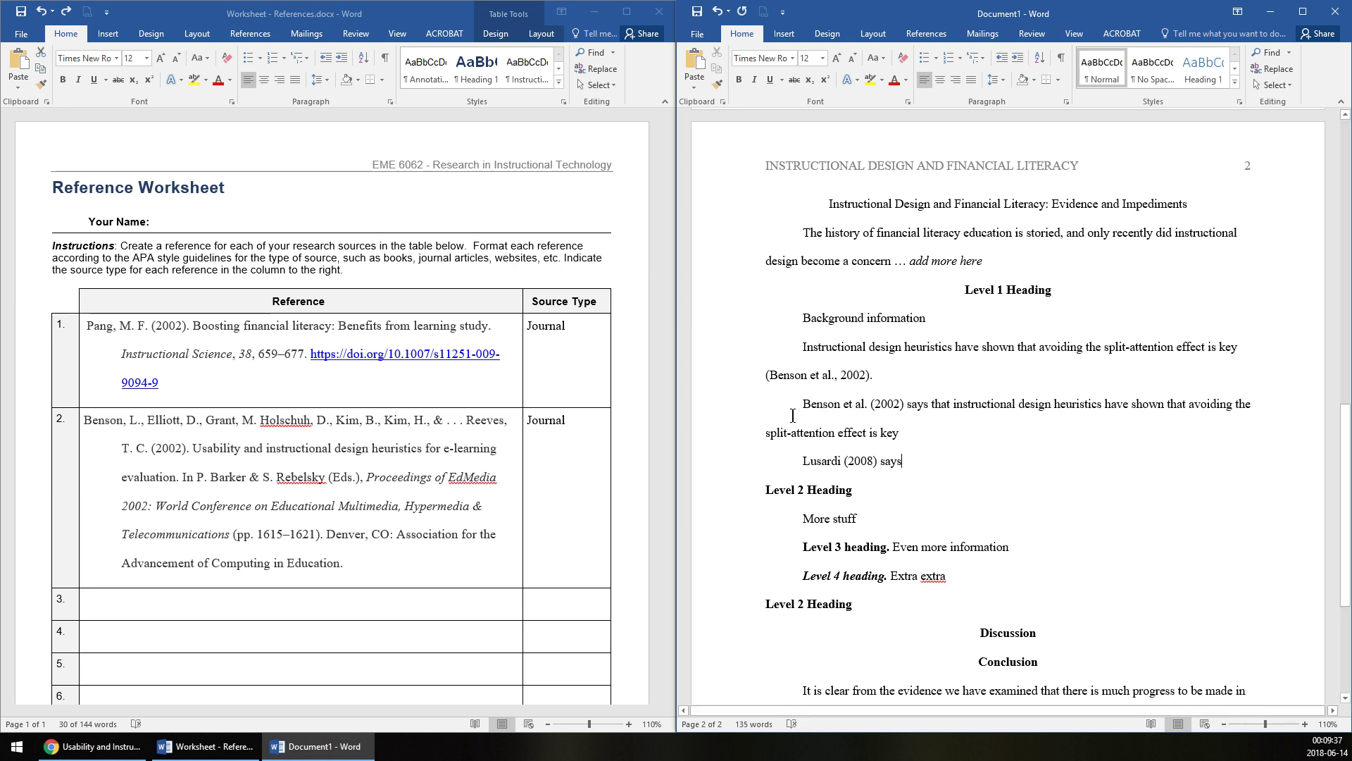
left_click_drag(803, 410, 874, 410)
left_click_drag(772, 383, 857, 386)
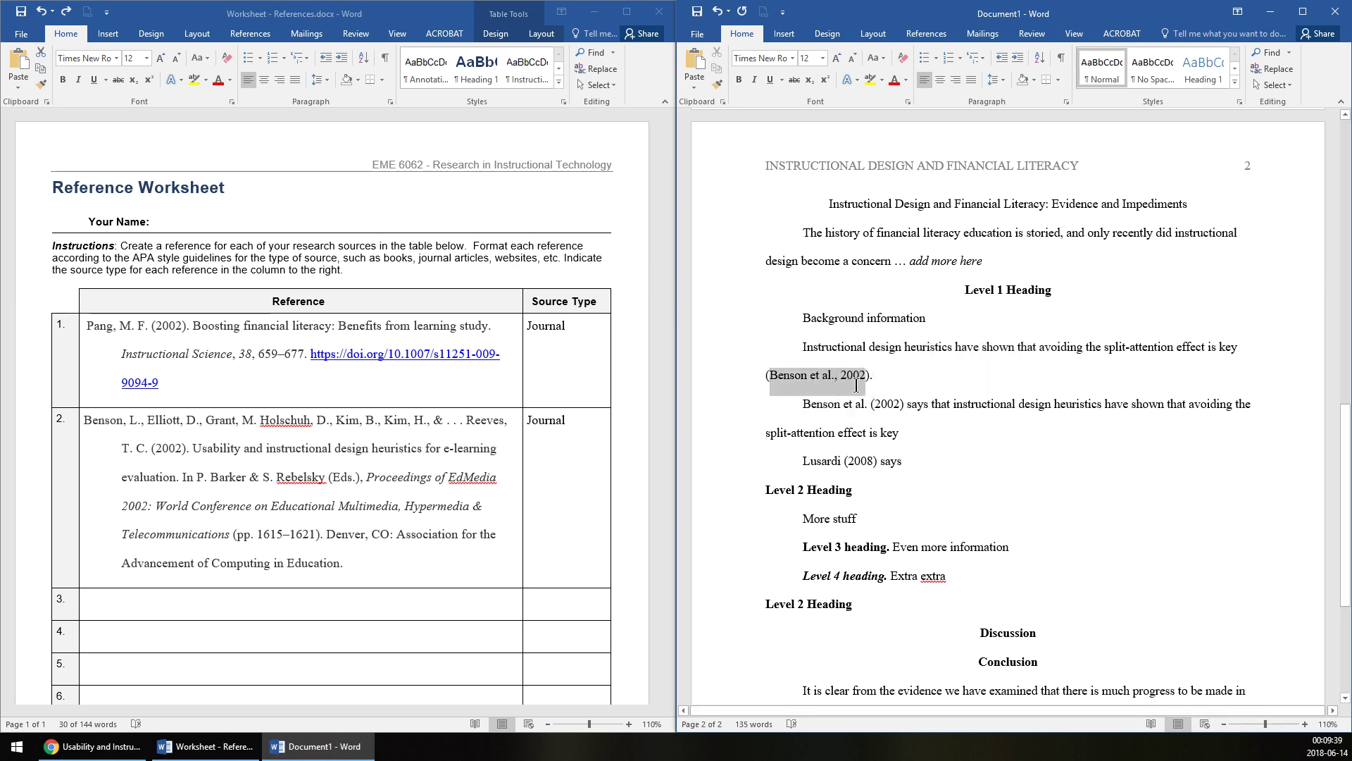
left_click(808, 375)
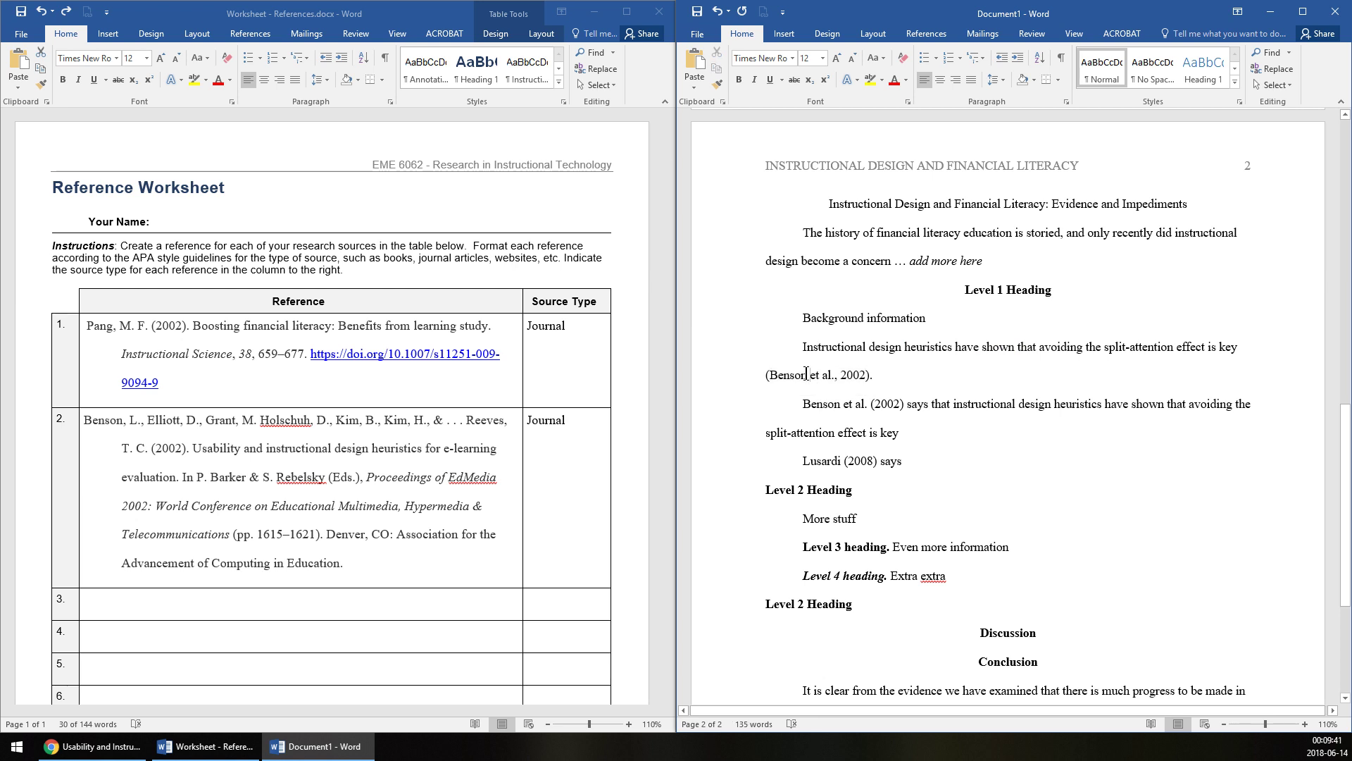
Copy the complete second reference in the worksheet table into the empty row 3
left_click(276, 576)
left_click(371, 551)
left_click_drag(379, 567, 84, 420)
key("ctrl+c")
left_click(150, 606)
key("ctrl+v")
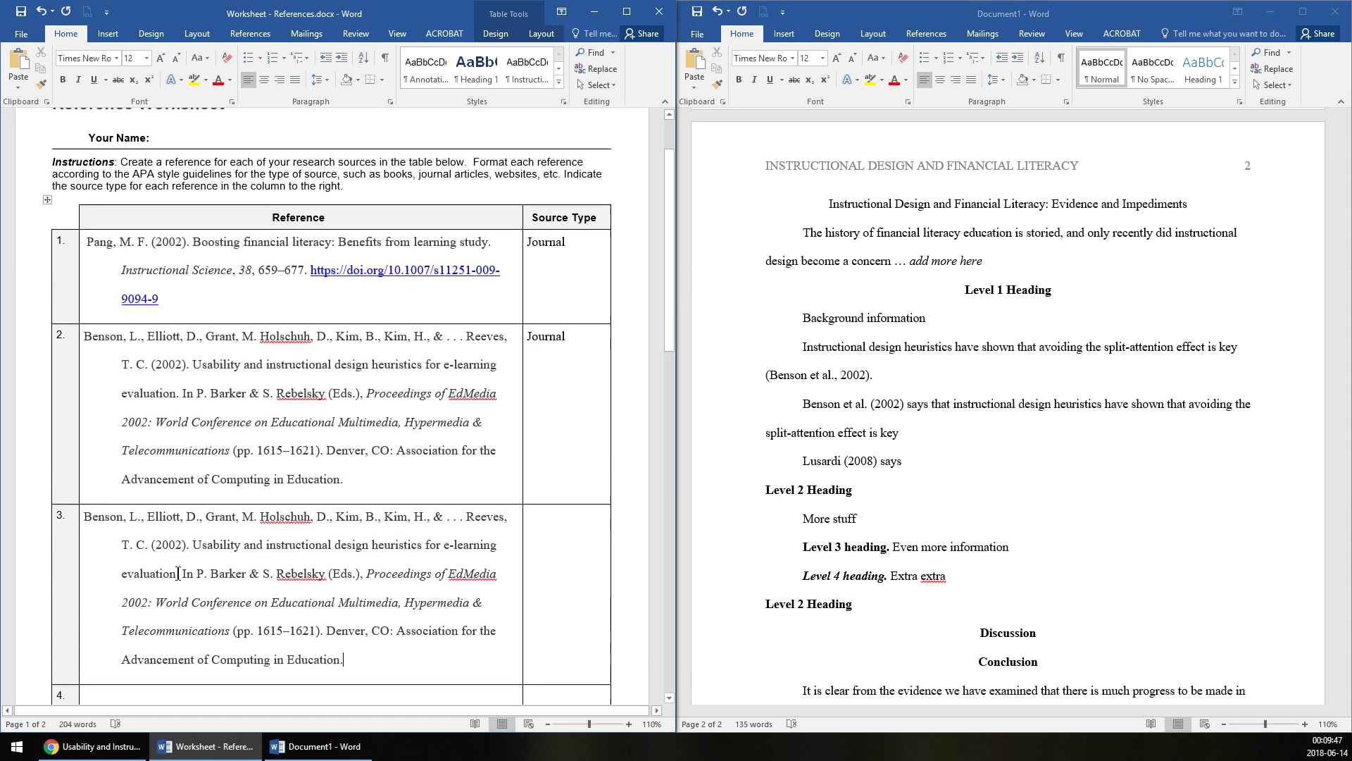
Shorten the row 3 reference to its first four authors, removing the rest before "(2002)" and putting ", &" before the fourth author
left_click_drag(262, 498, 185, 527)
left_click(279, 501)
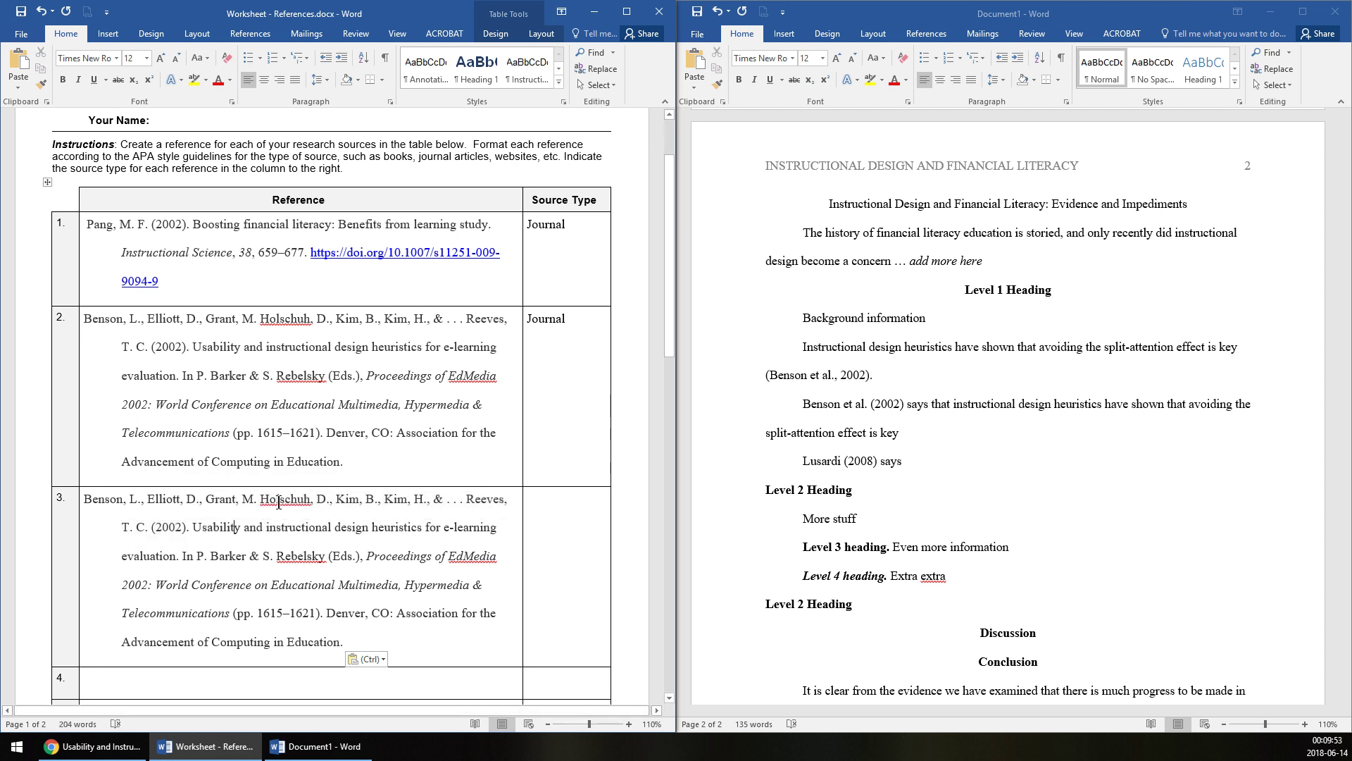
left_click_drag(332, 497, 235, 526)
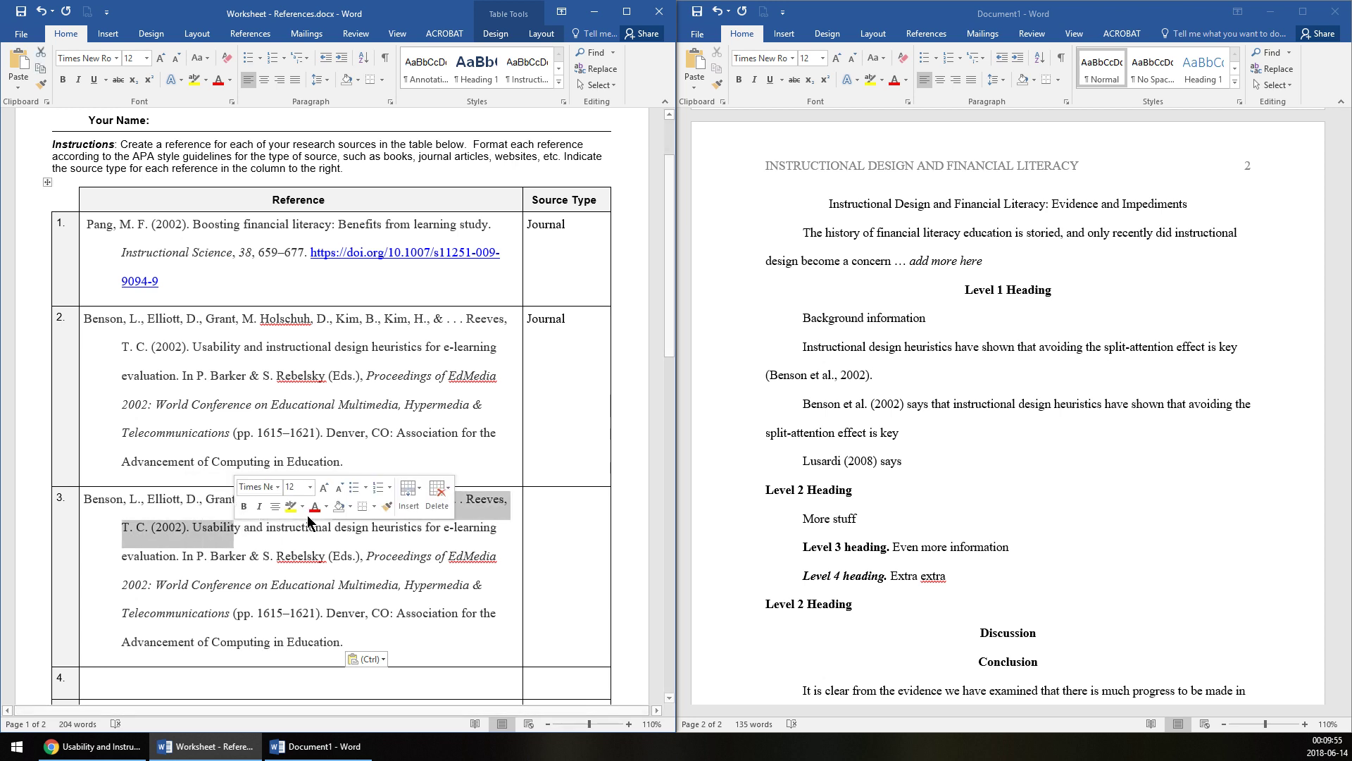
left_click(302, 526)
left_click_drag(339, 500, 192, 527)
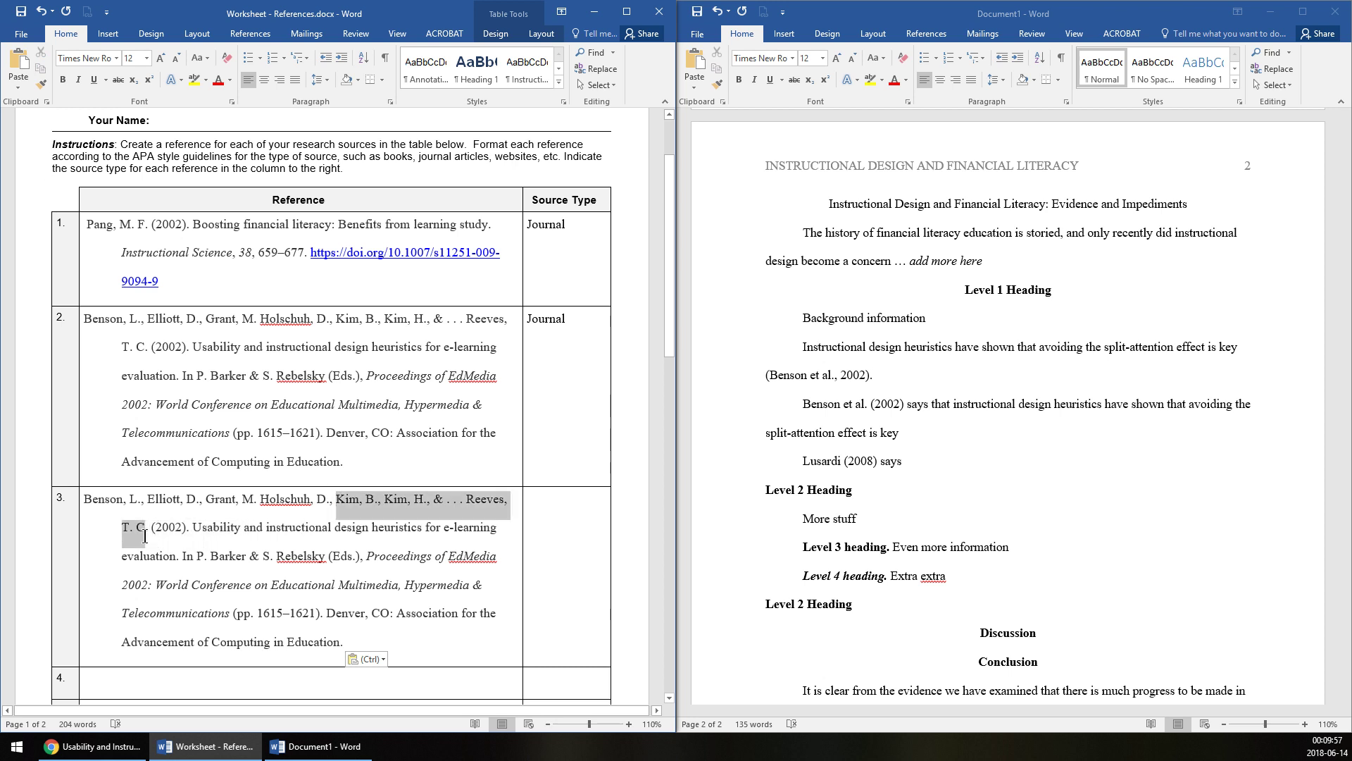
key("Delete")
key("BackSpace")
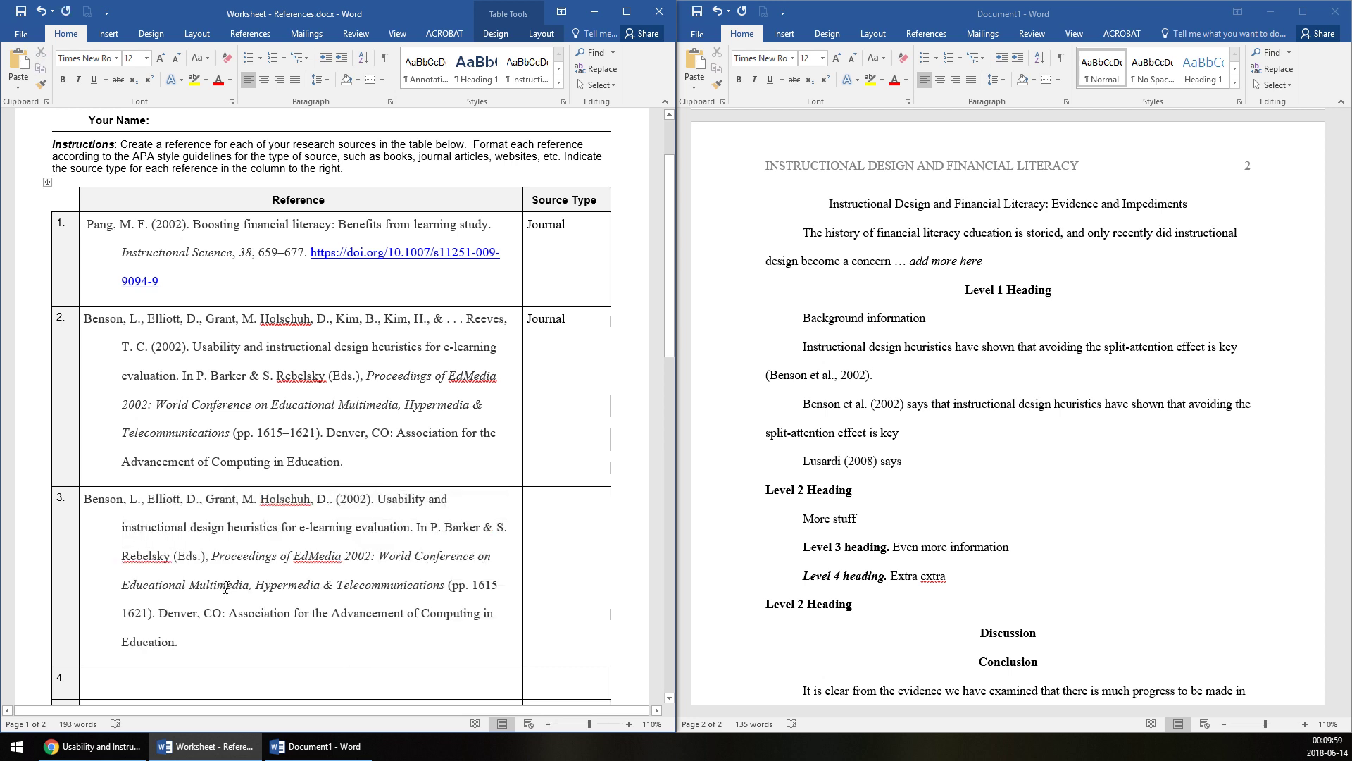
key("BackSpace")
left_click(259, 498)
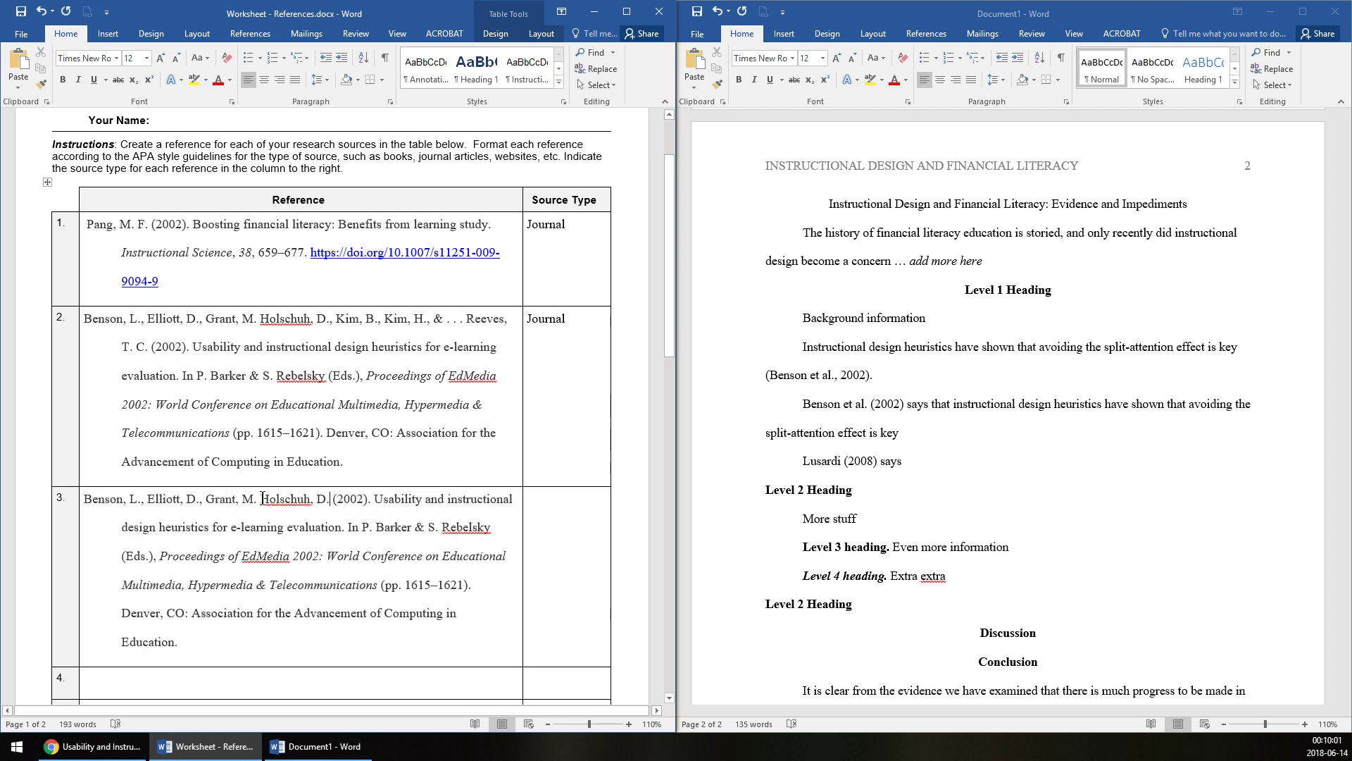
type("& ")
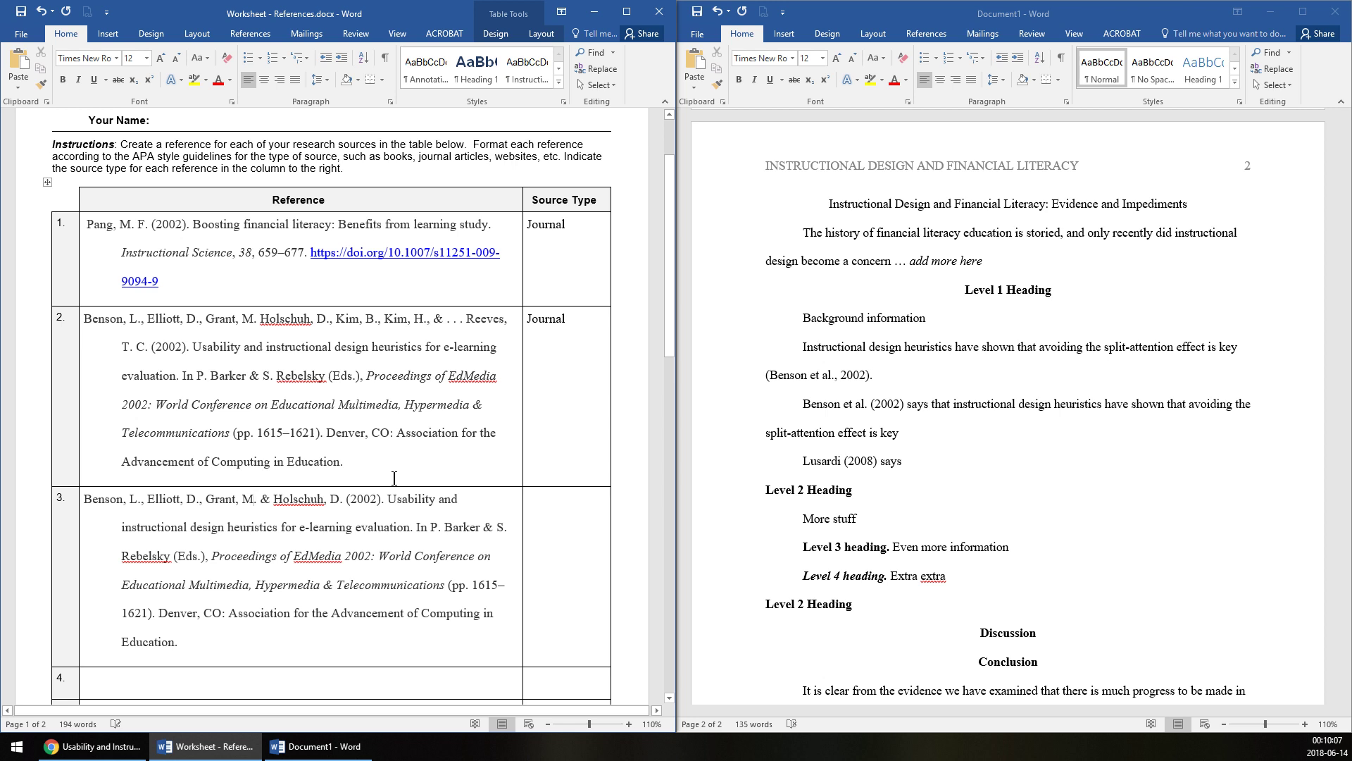
type(",")
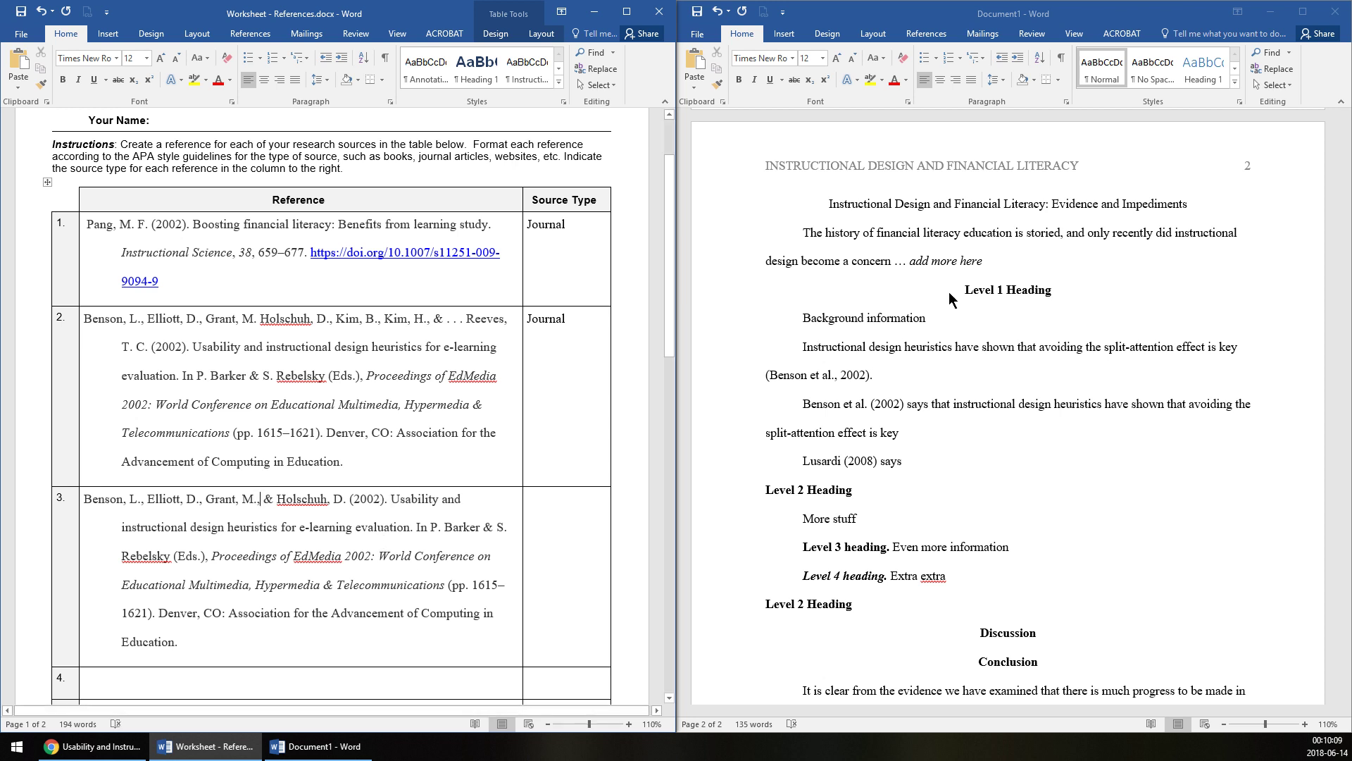
In the paper, add an indented line below the "(2008) says" line, listing row 3's four author surnames joined by "and", followed by "(2002) say that …"
left_click(953, 377)
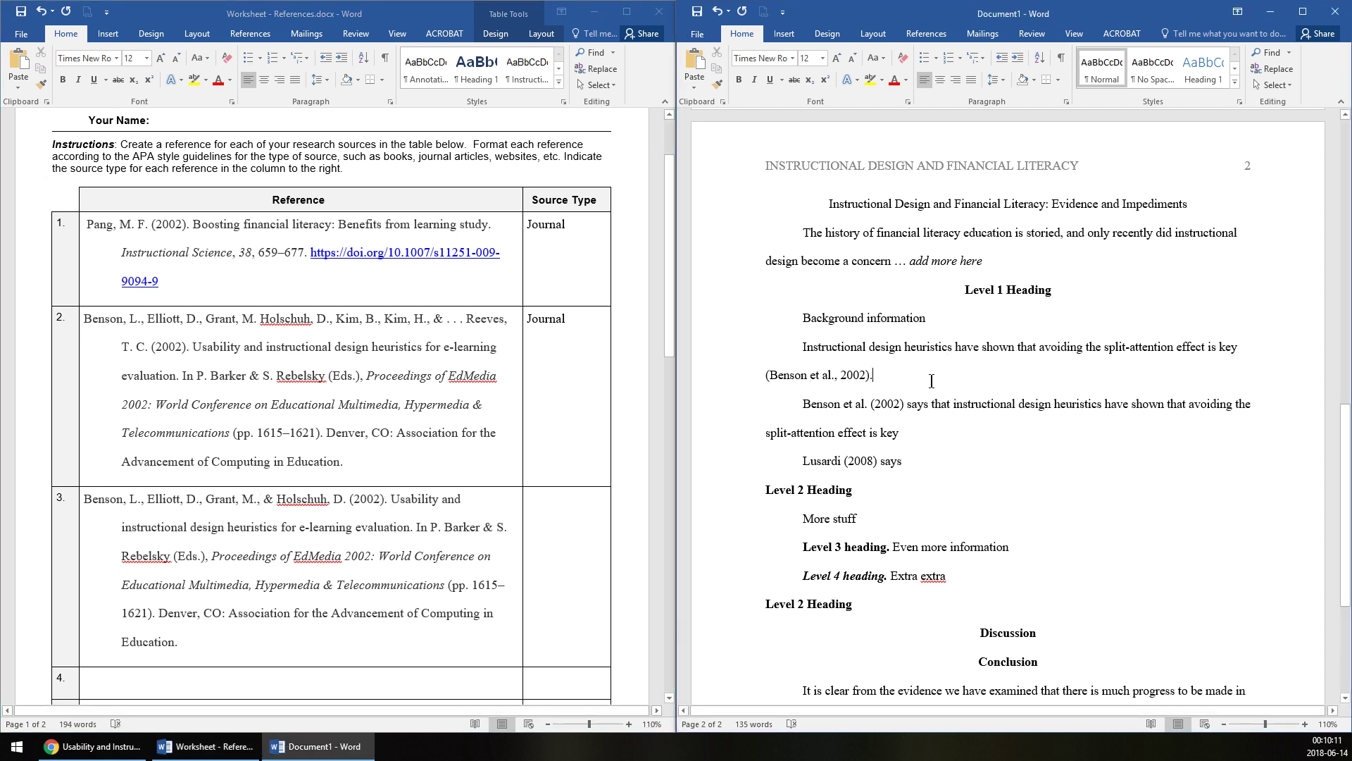
left_click(927, 421)
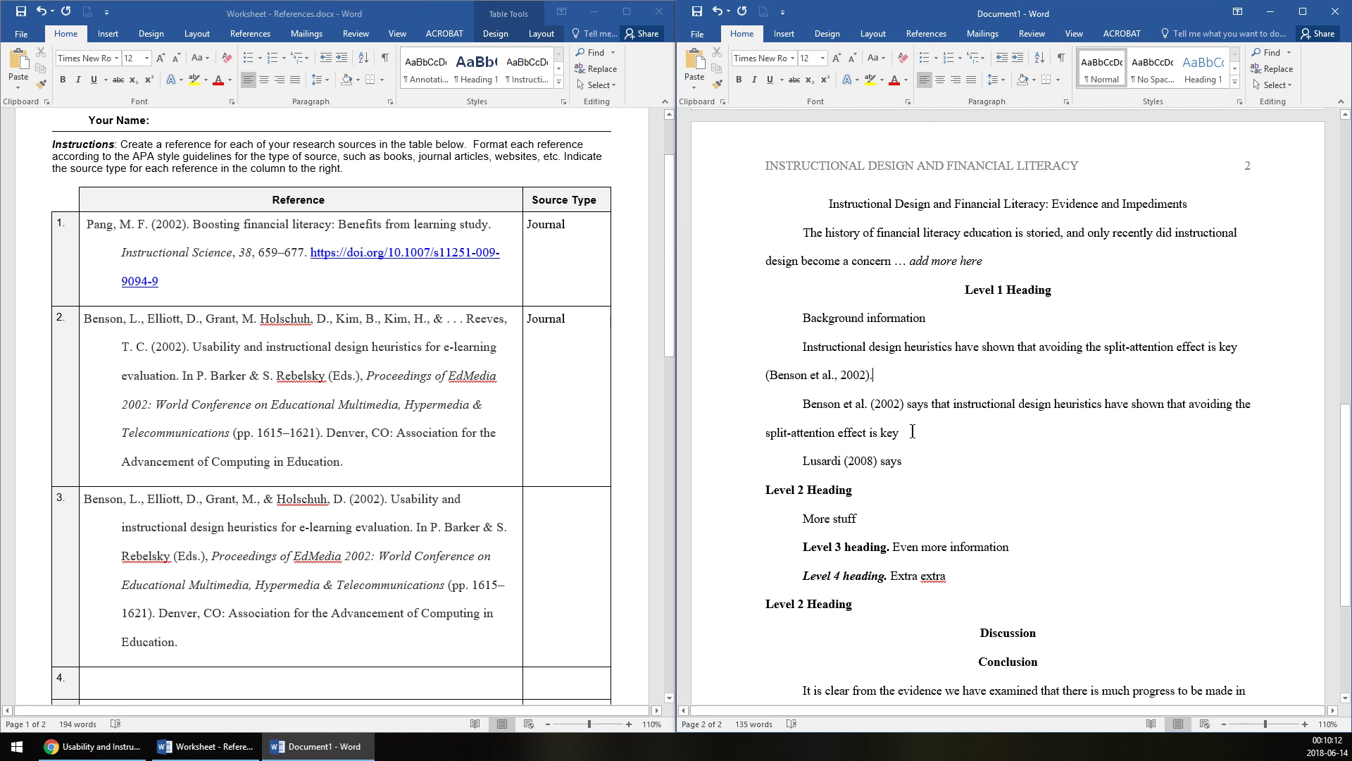
left_click(937, 467)
key("Return")
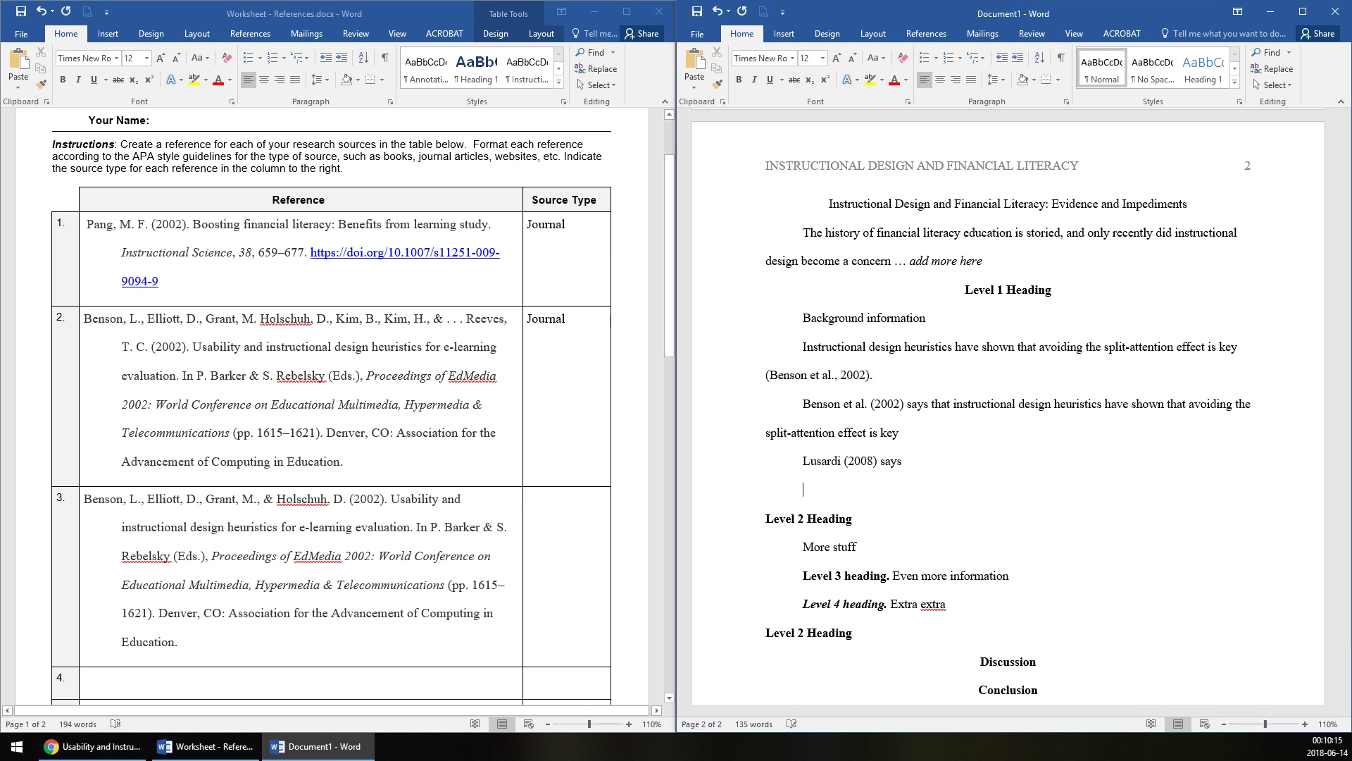
type("Benson, Elliott, Grant, and Holschuh")
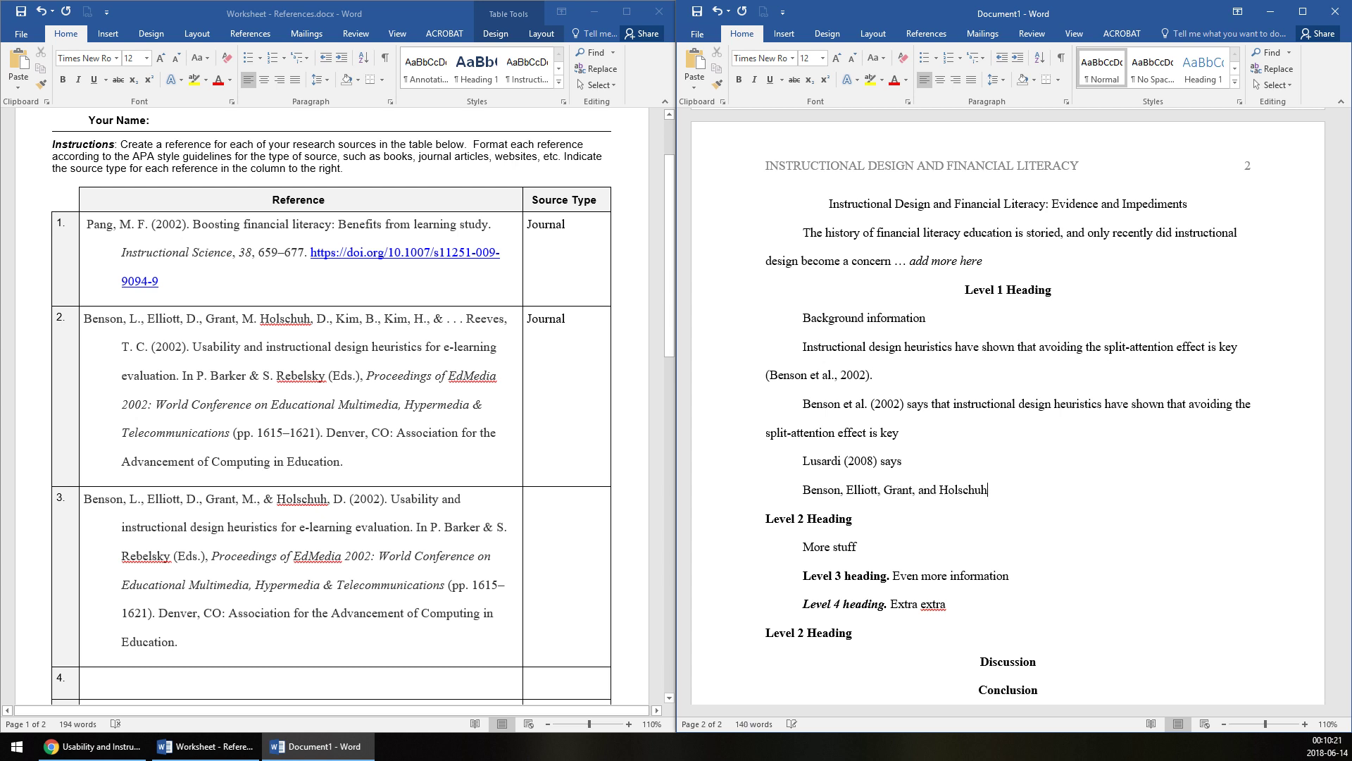
type(" (2002) say that …")
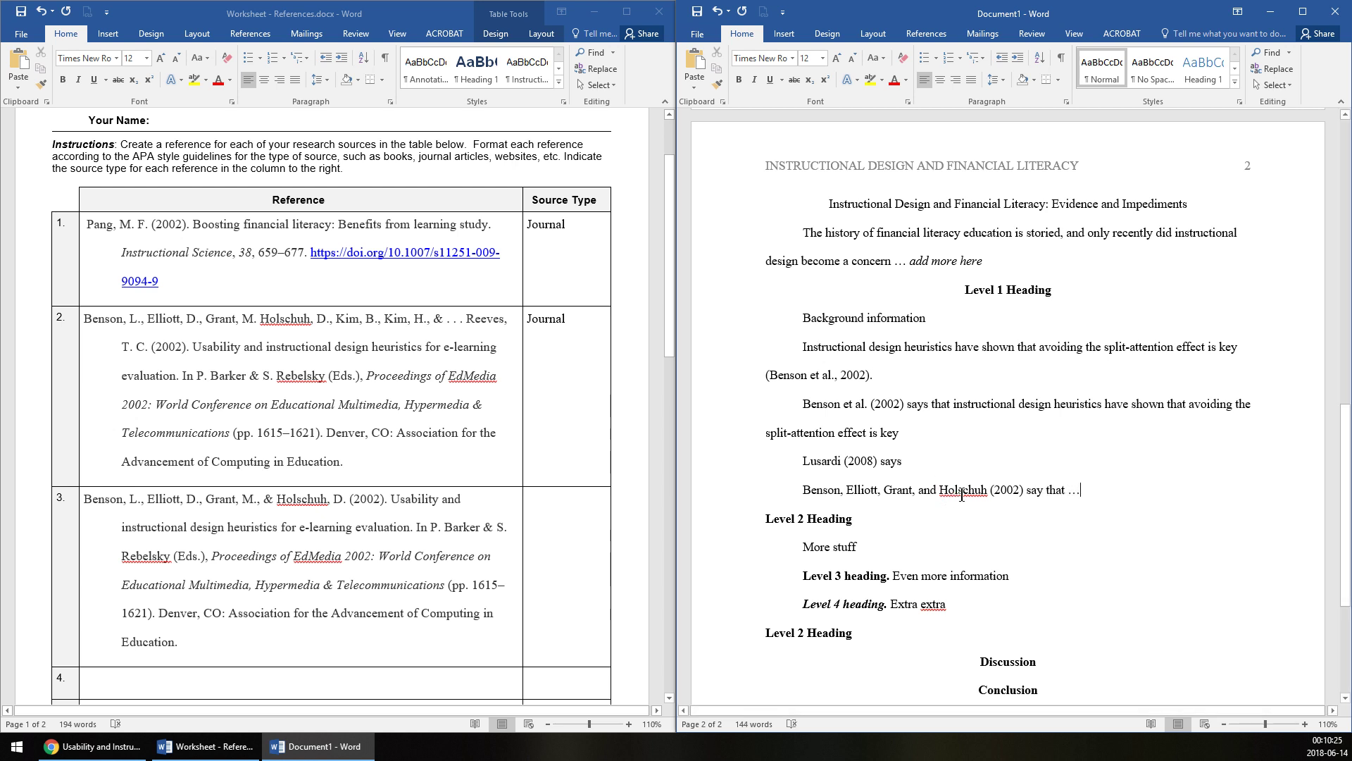
left_click_drag(804, 496, 923, 504)
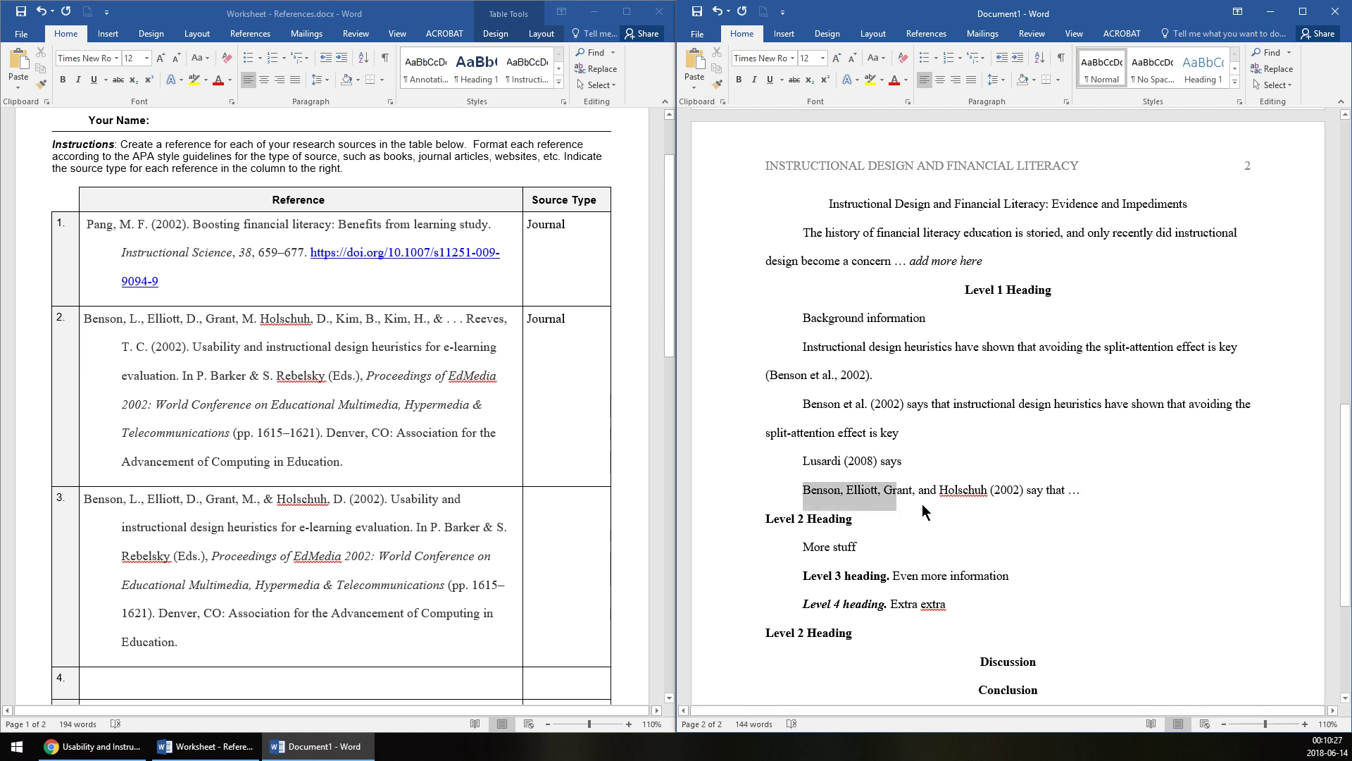
Add an indented line "It is said that ____ is important" with a parenthetical citation listing the four surnames with "&", a comma and 2002
left_click(1213, 486)
key("Return")
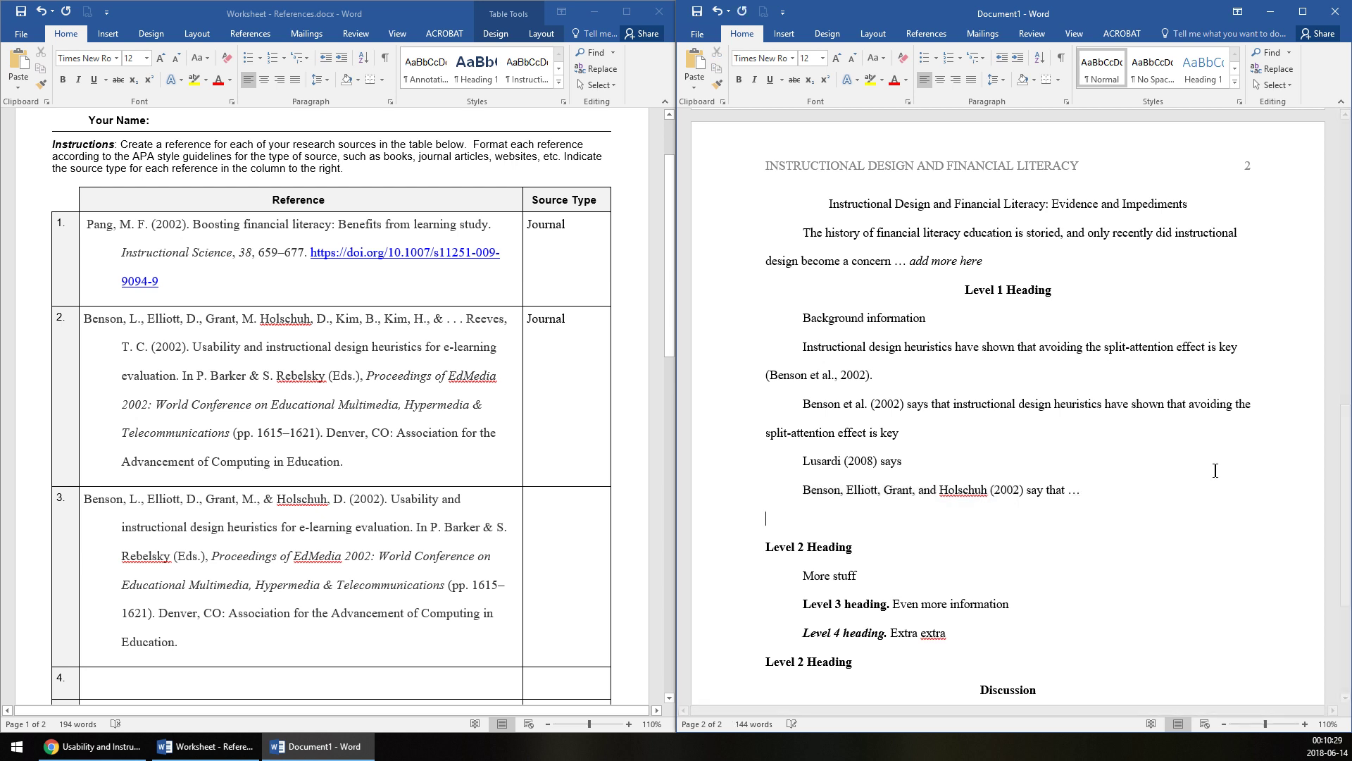
type("I t is said by")
key("BackSpace")
key("BackSpace")
type("that ____ is important (")
type("Benson, Elliott, Grant, and Holschuh (2002)")
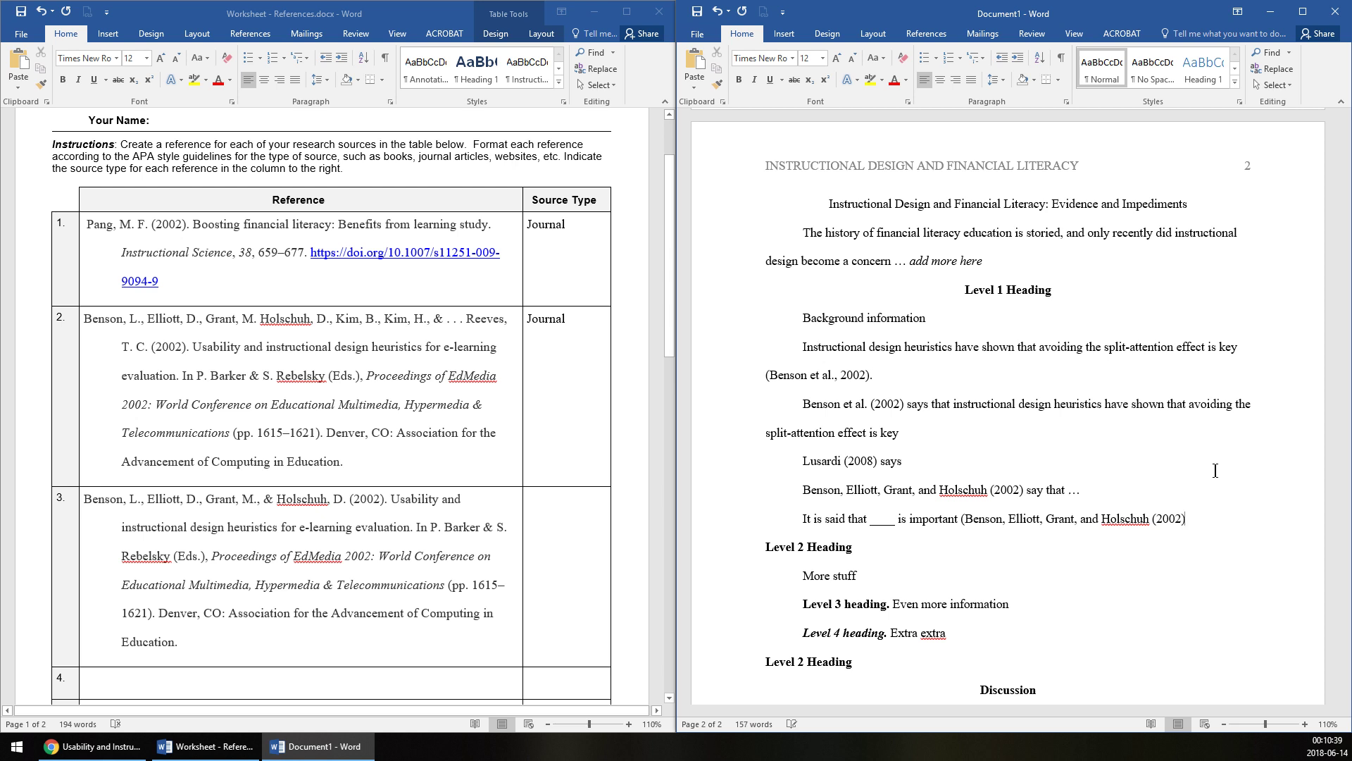
key("BackSpace")
key("BackSpace")
type(",")
key("BackSpace")
key("BackSpace")
key("BackSpace")
type("&")
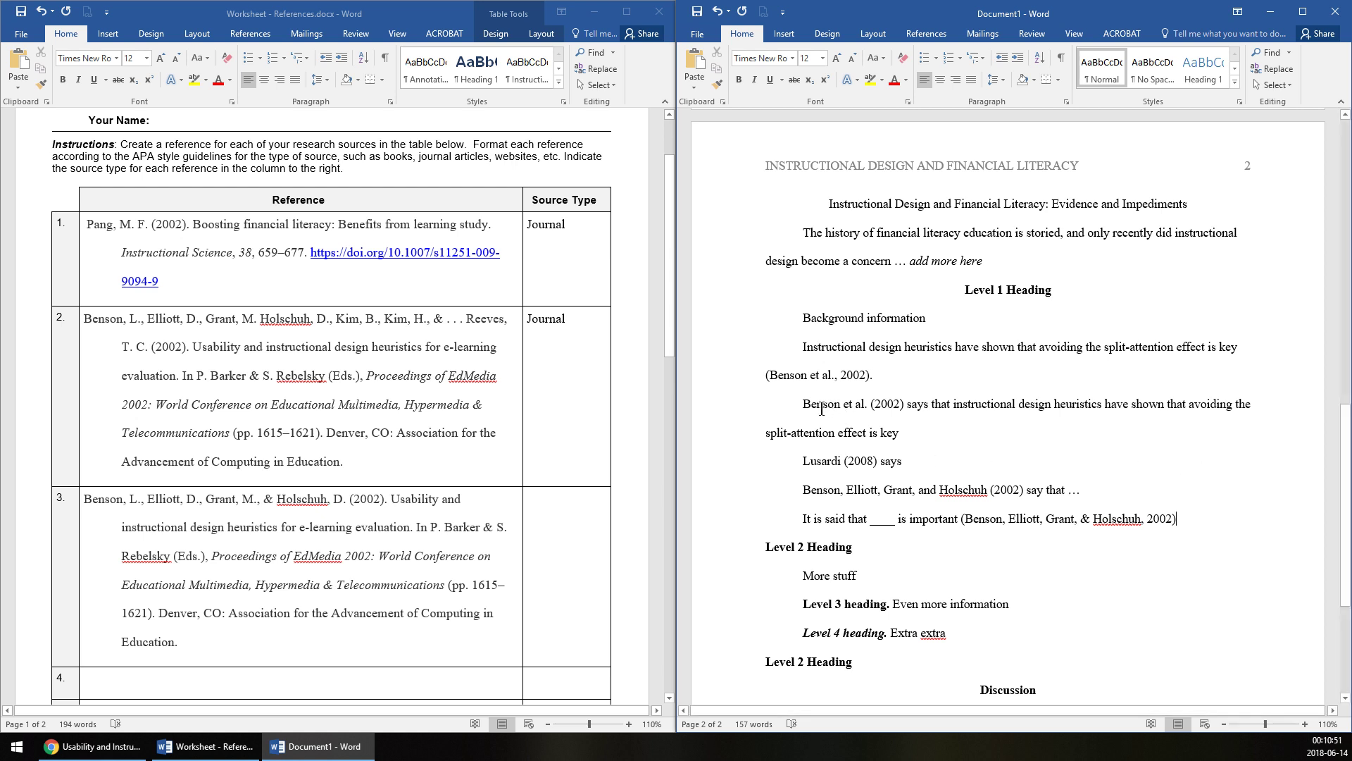
left_click_drag(804, 405, 889, 405)
scroll(1045, 552, "down", 1)
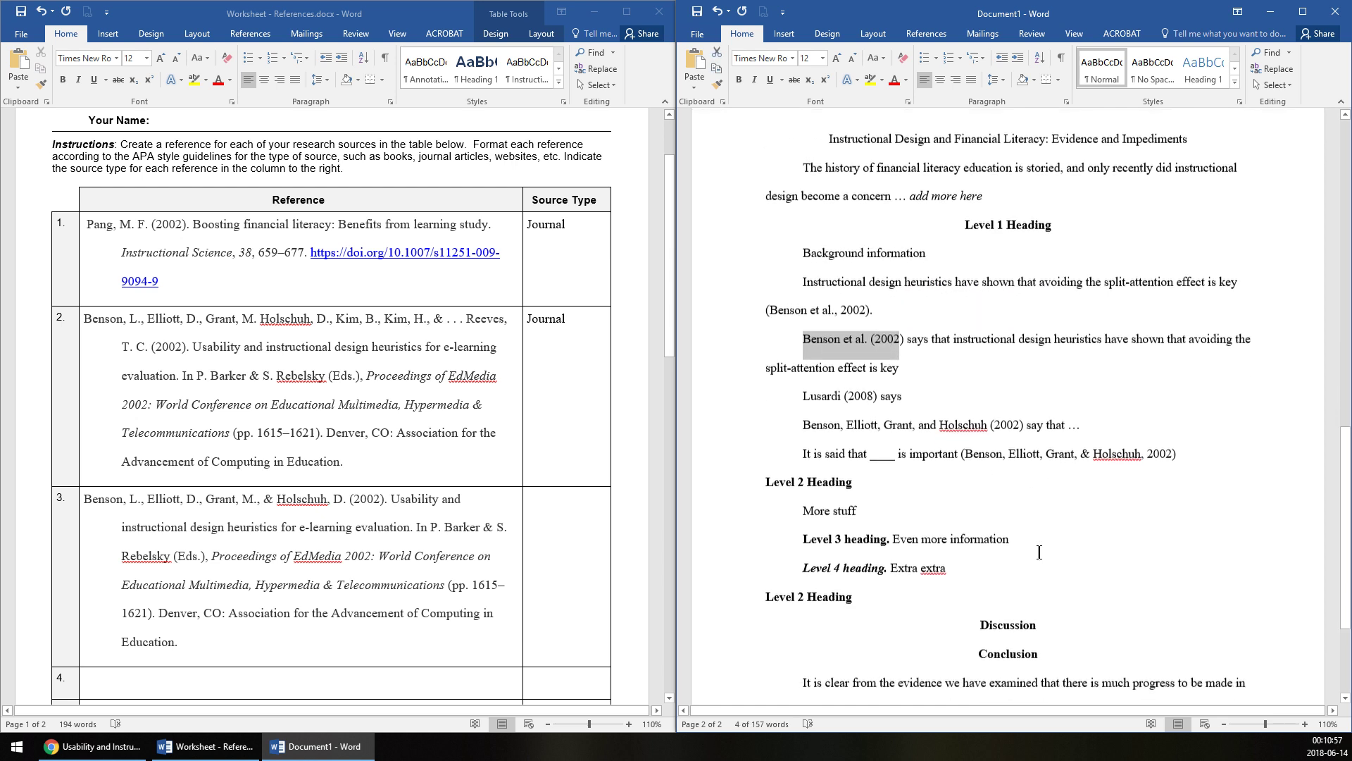
left_click_drag(964, 446, 1171, 447)
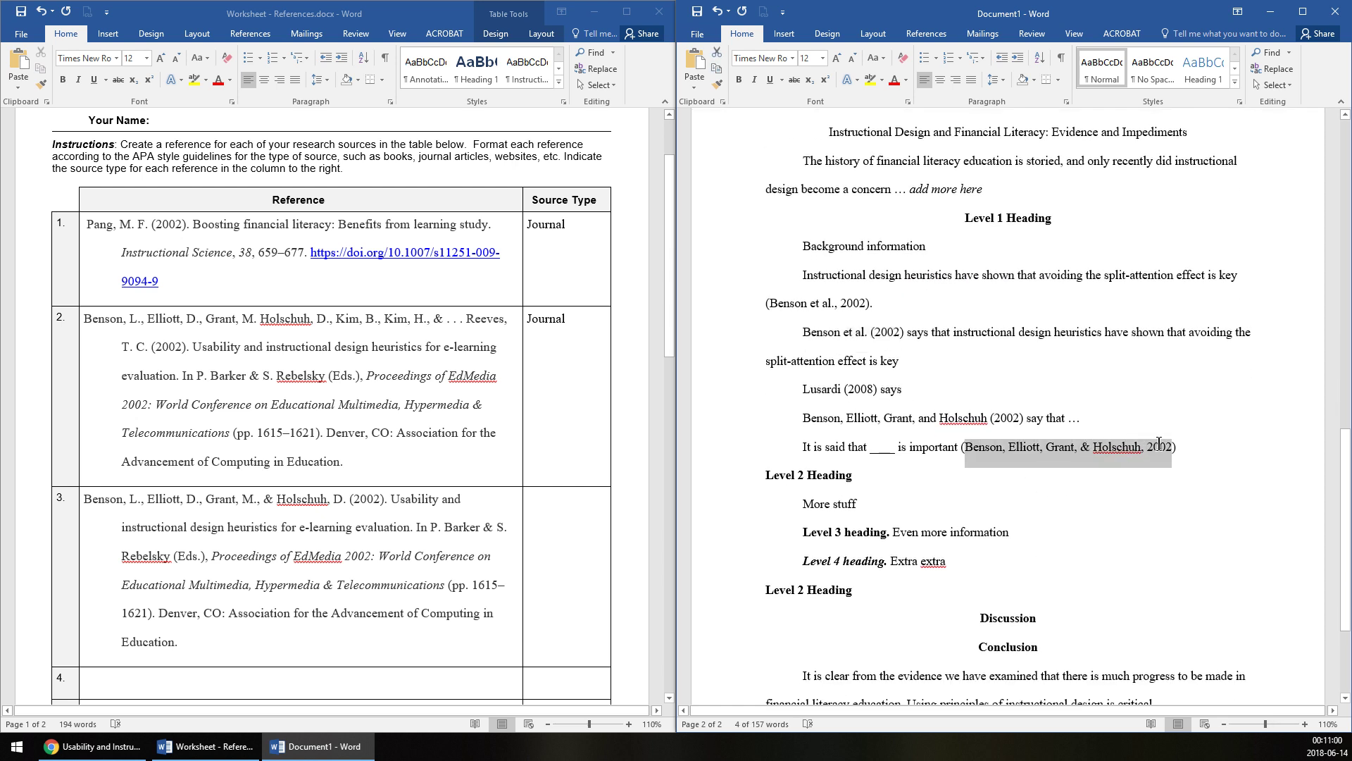
left_click(1021, 449)
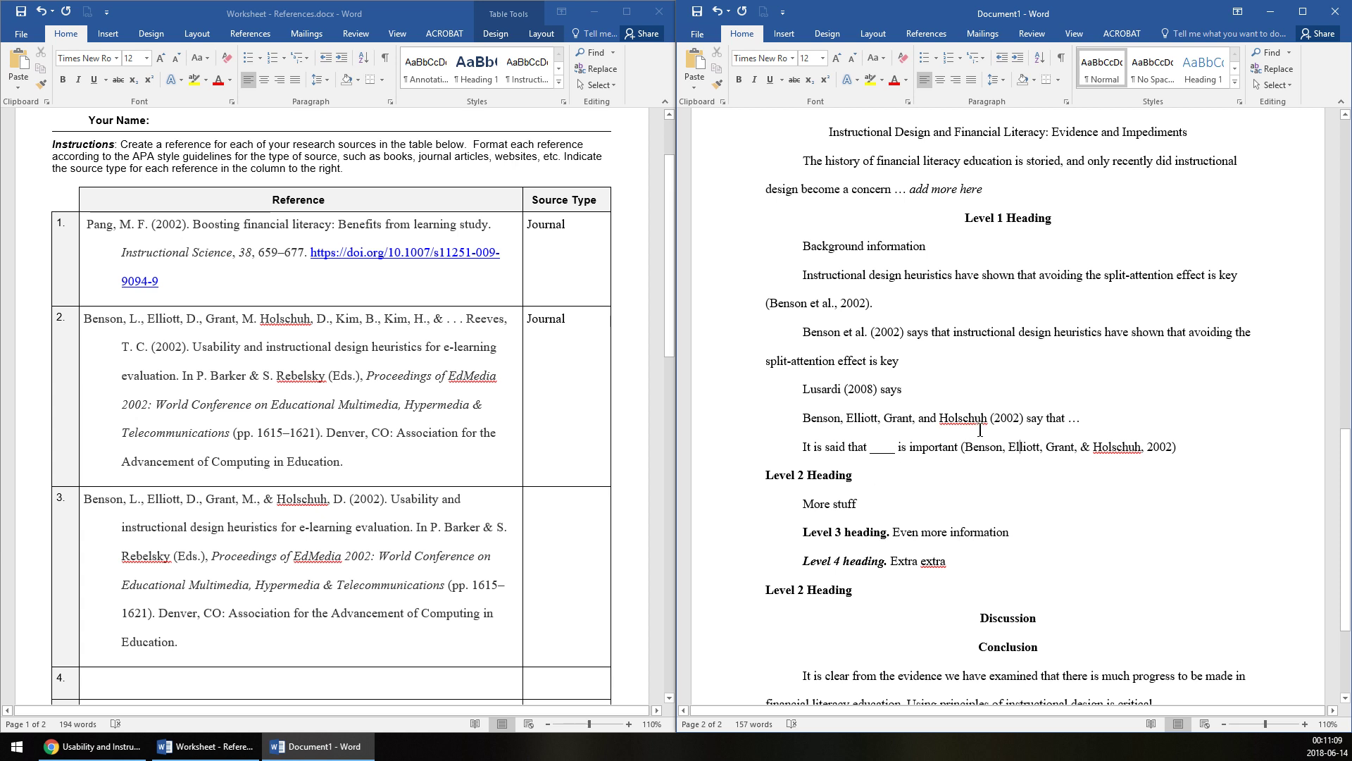
left_click_drag(967, 446, 1146, 449)
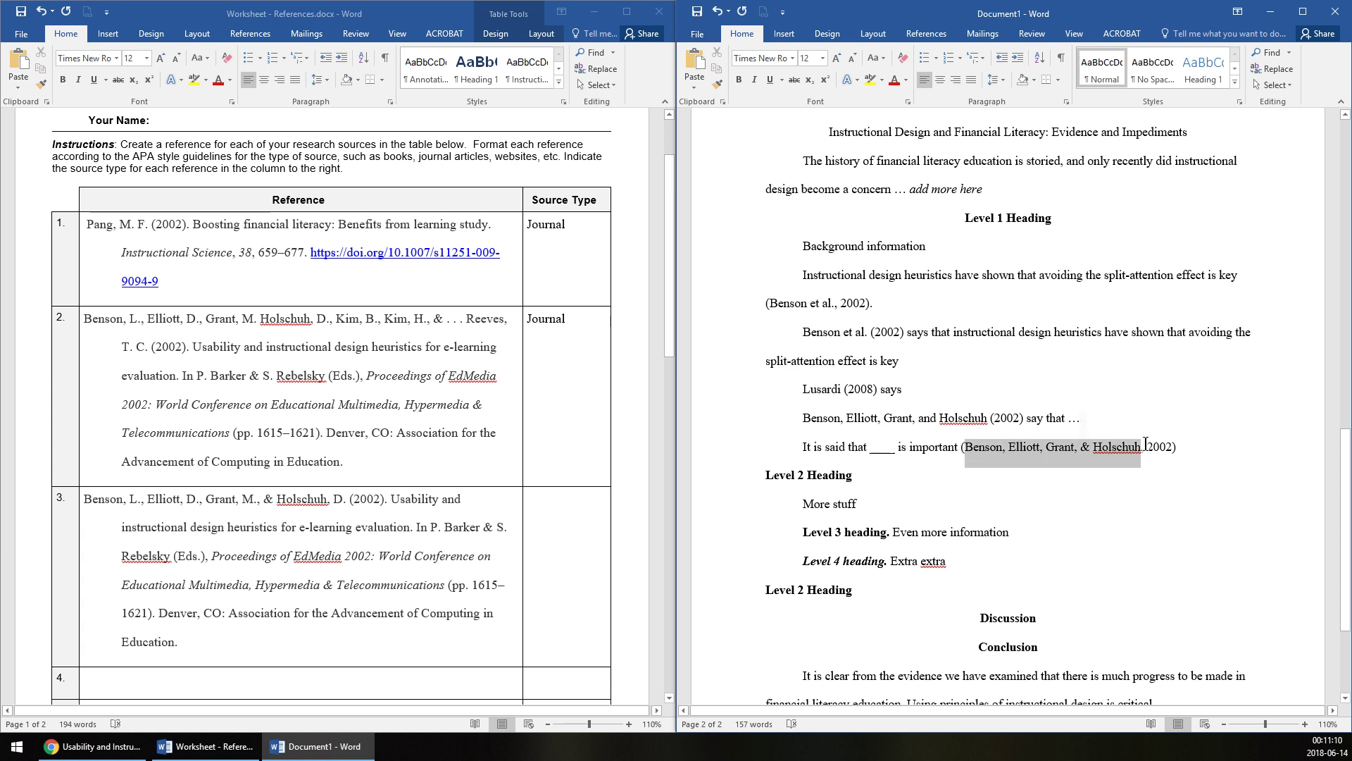
Replace "More stuff" under the first Level 2 Heading with "Recall that", the first author's surname, and "et al. (2002) say…"
left_click(889, 504)
key("BackSpace")
key("BackSpace")
key("BackSpace")
key("BackSpace")
key("BackSpace")
key("BackSpace")
key("BackSpace")
key("BackSpace")
key("BackSpace")
key("BackSpace")
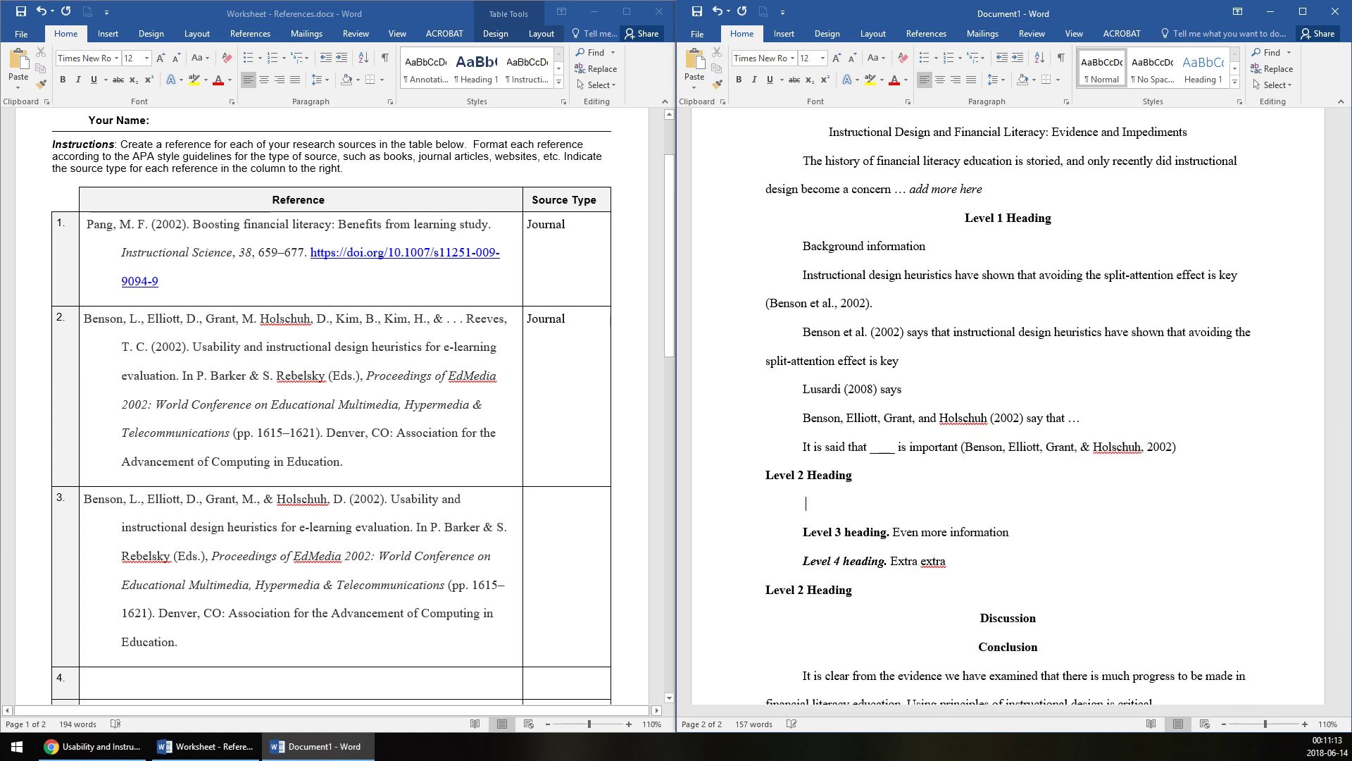
type("Recall that Benson et al. (2002) say…")
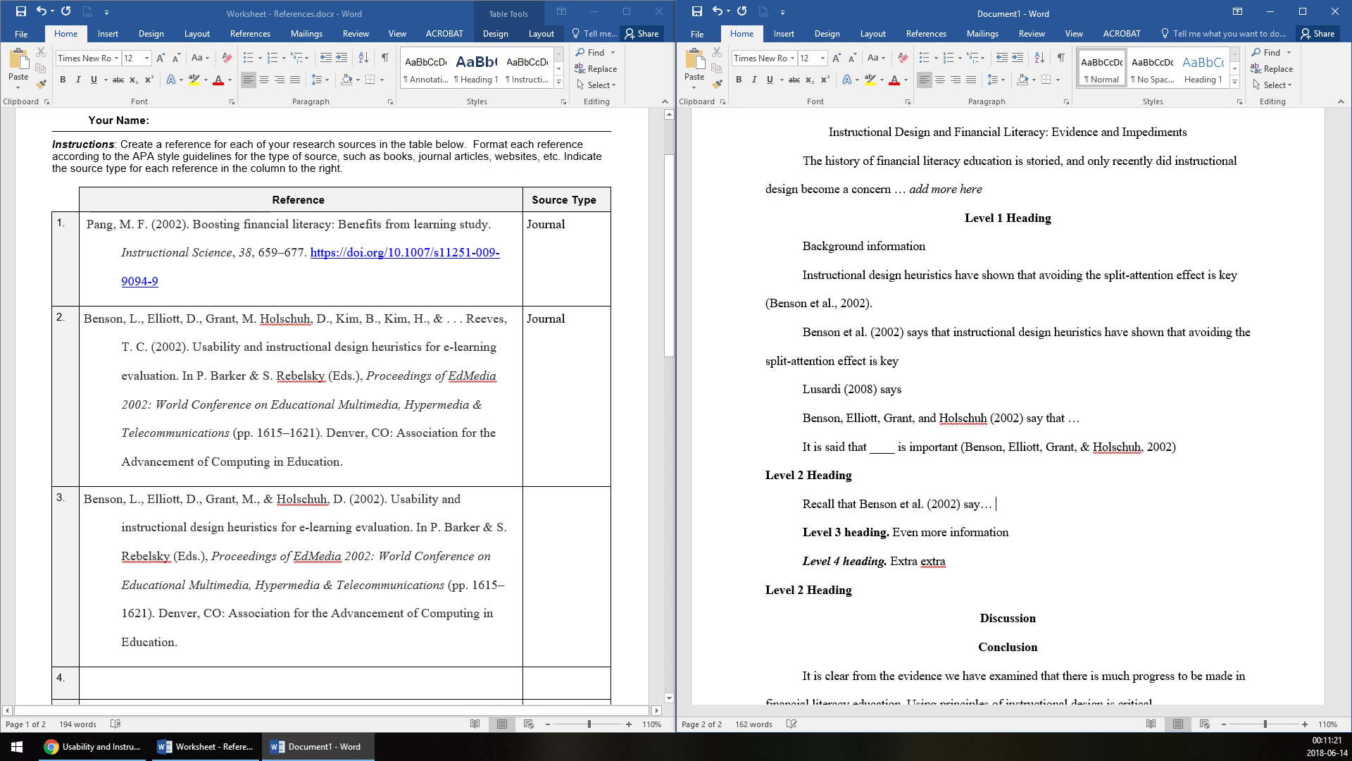
Delete the whole "It is said that ____ is important" line with its parenthetical four-author citation
left_click_drag(857, 508, 945, 519)
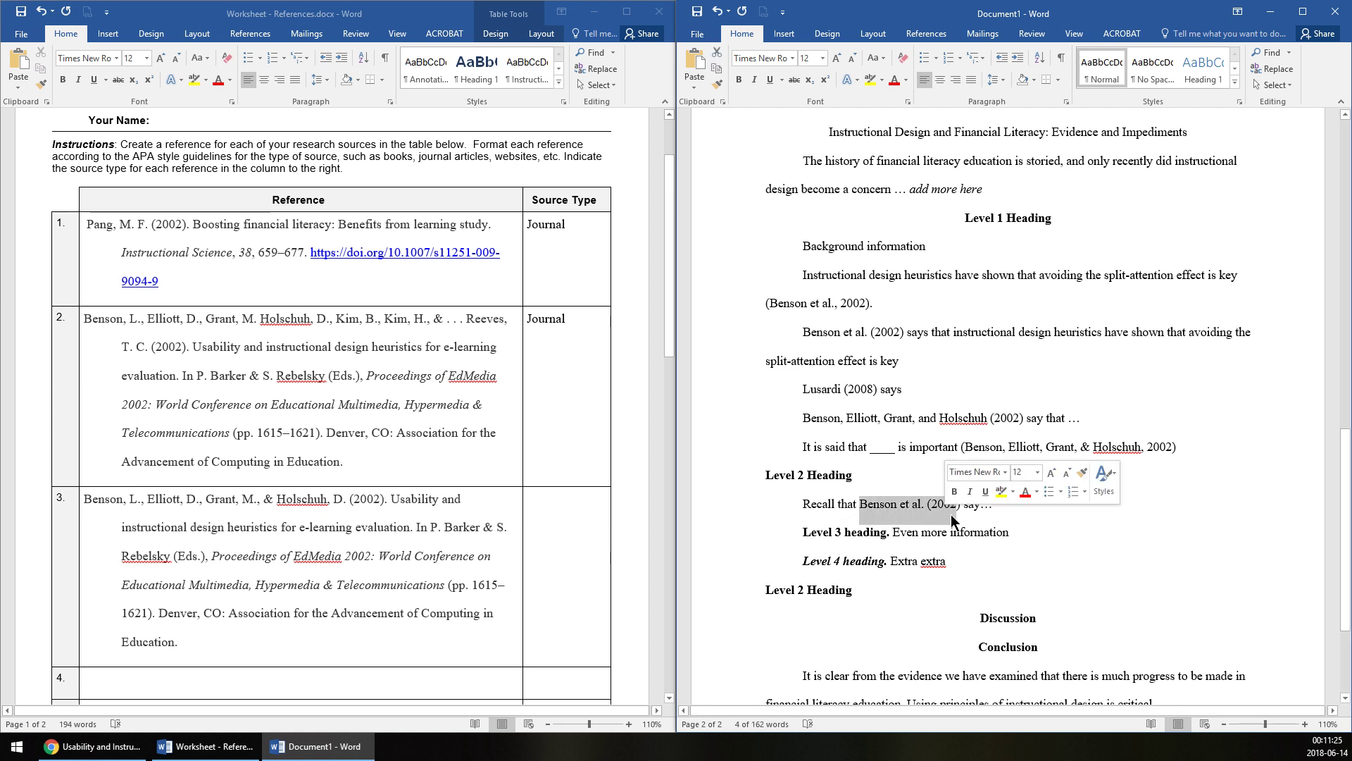
left_click(983, 415)
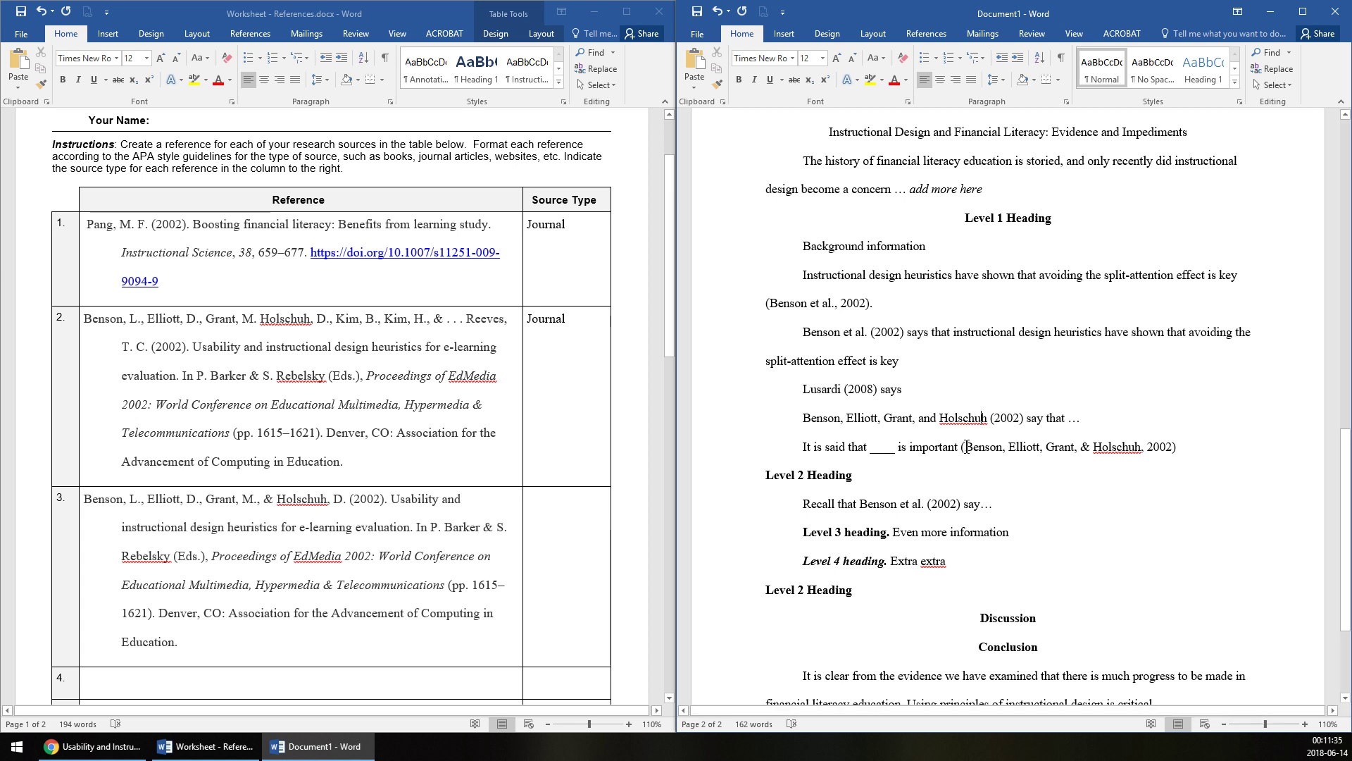
left_click_drag(968, 448, 780, 454)
left_click(1172, 434)
key("Delete")
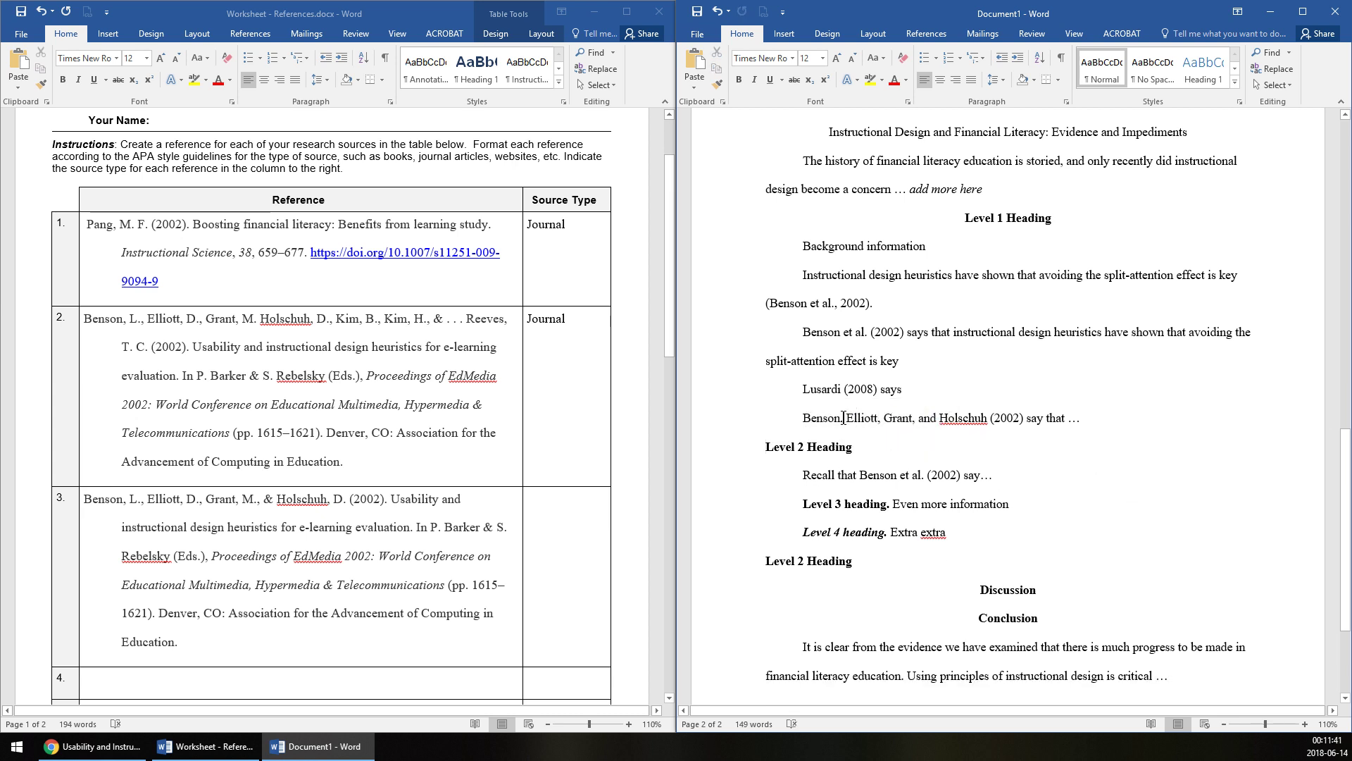
left_click_drag(848, 418, 969, 436)
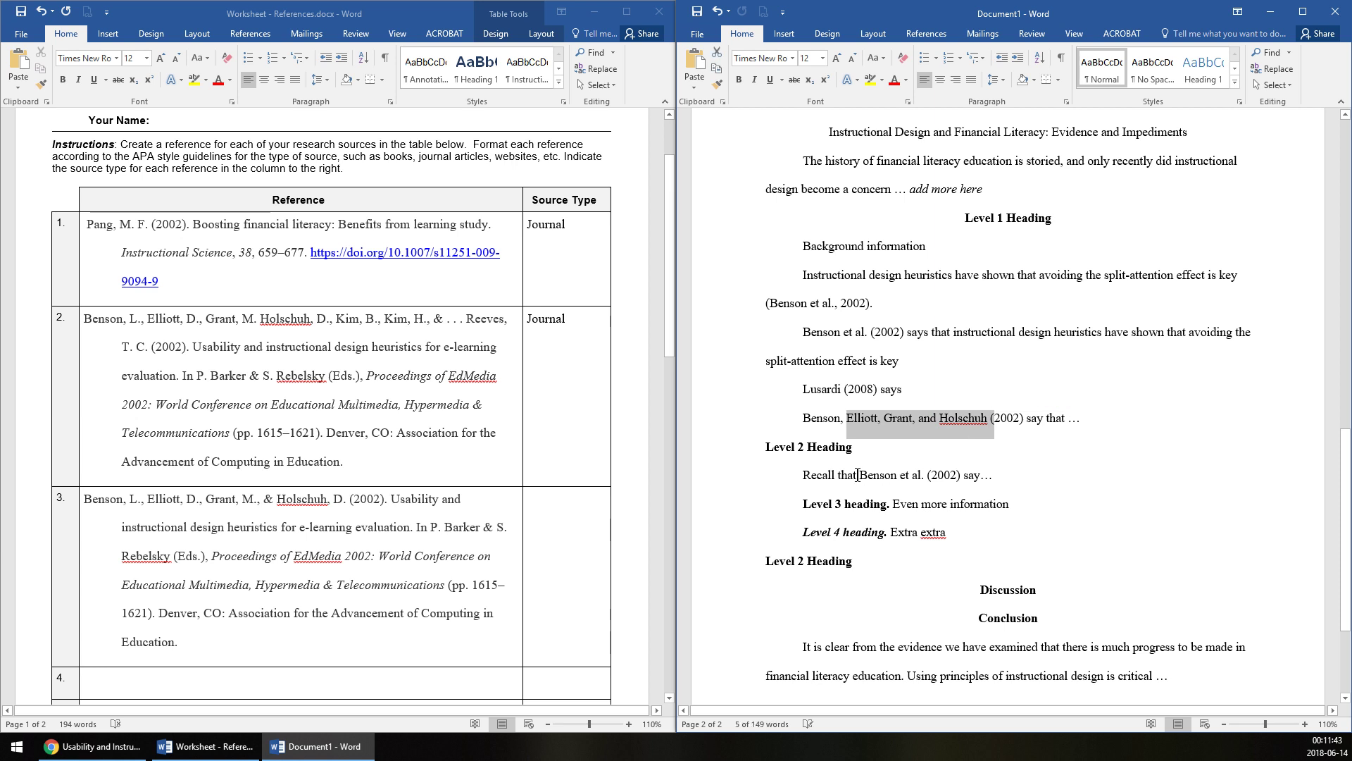
left_click_drag(859, 475, 962, 479)
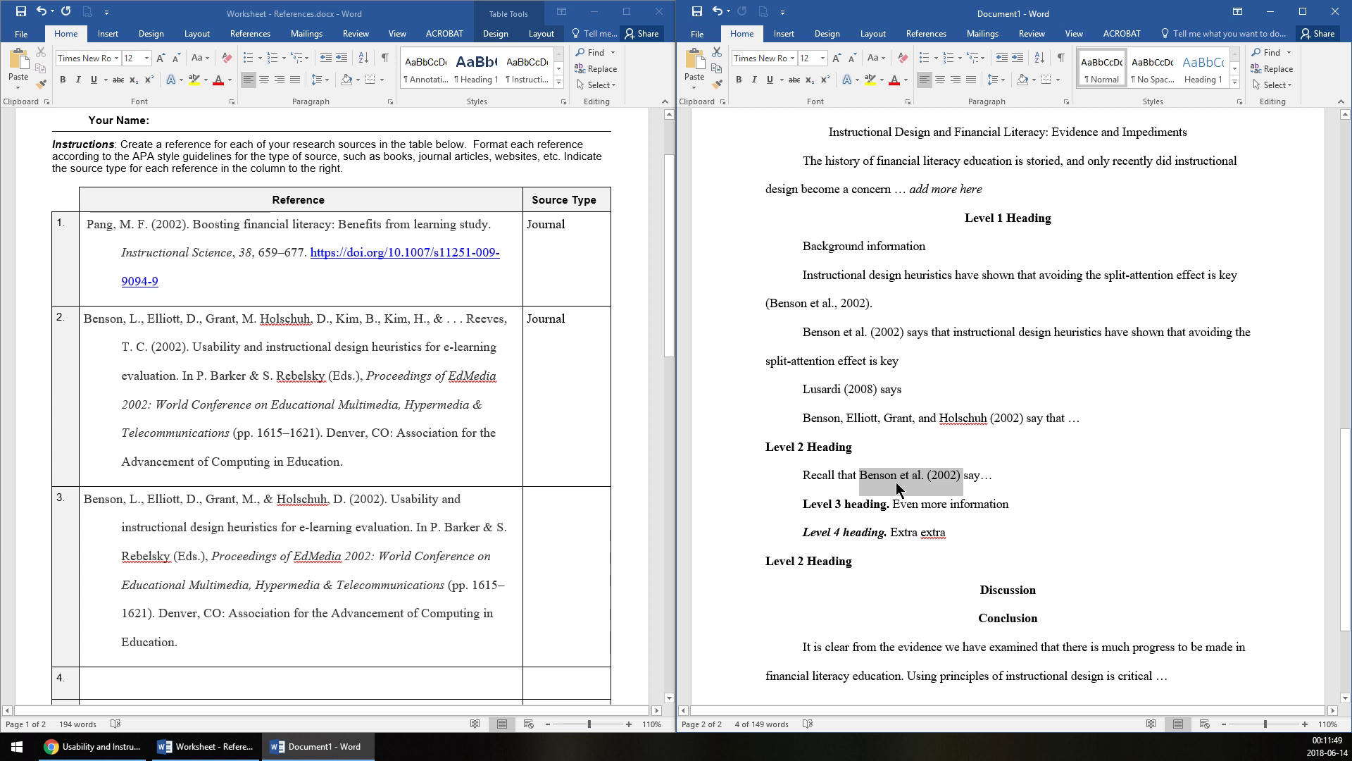
left_click(992, 468)
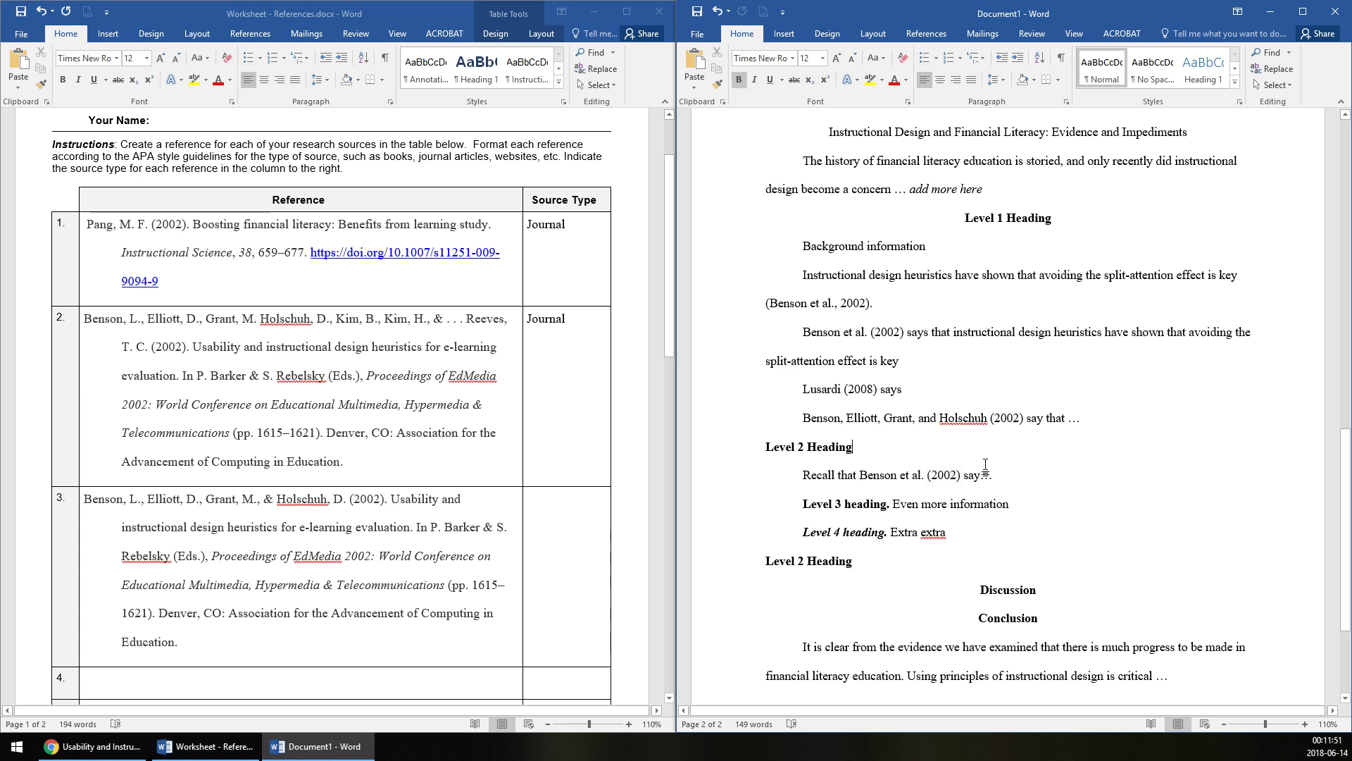
left_click_drag(886, 476, 923, 477)
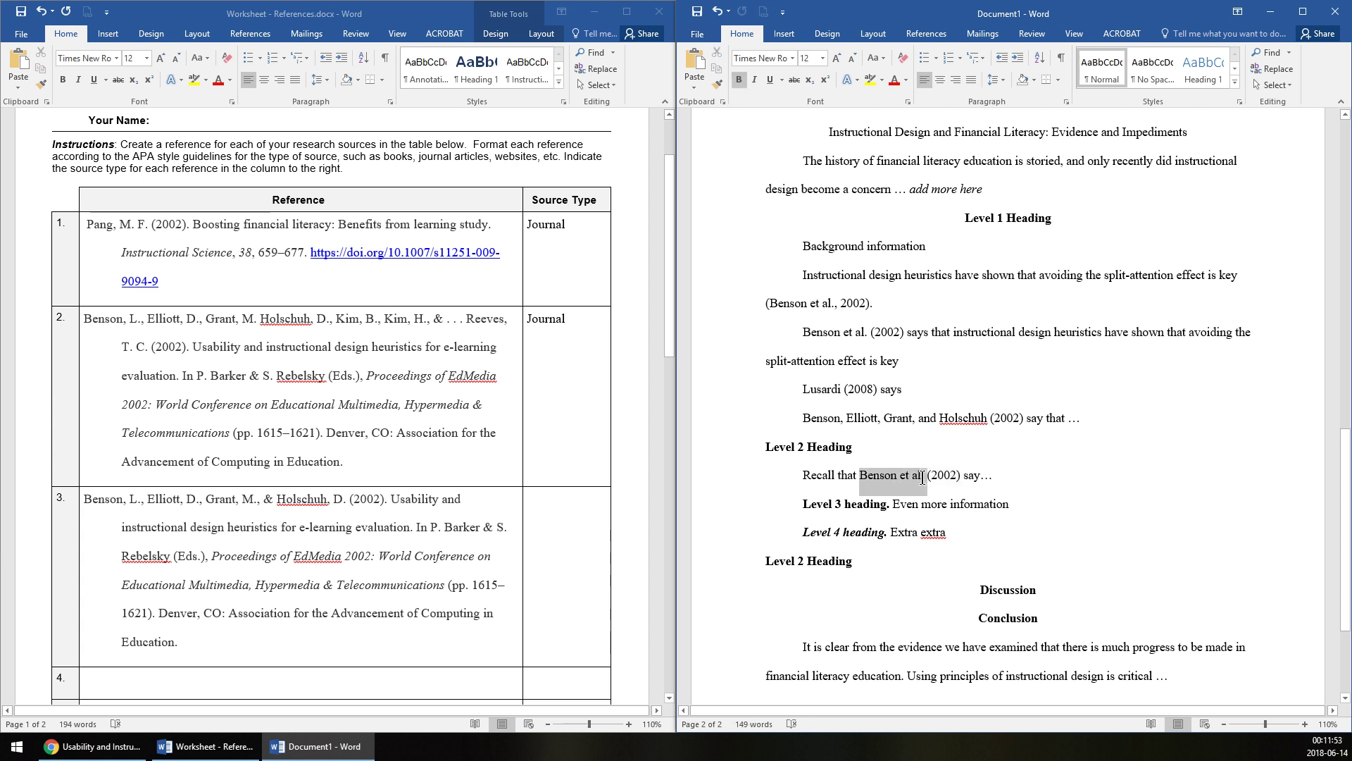
Extend the Level 3 heading's text after "Even more information" with "…", the worksheet's first reference author's surname, and "(2002) found that …"
left_click(951, 504)
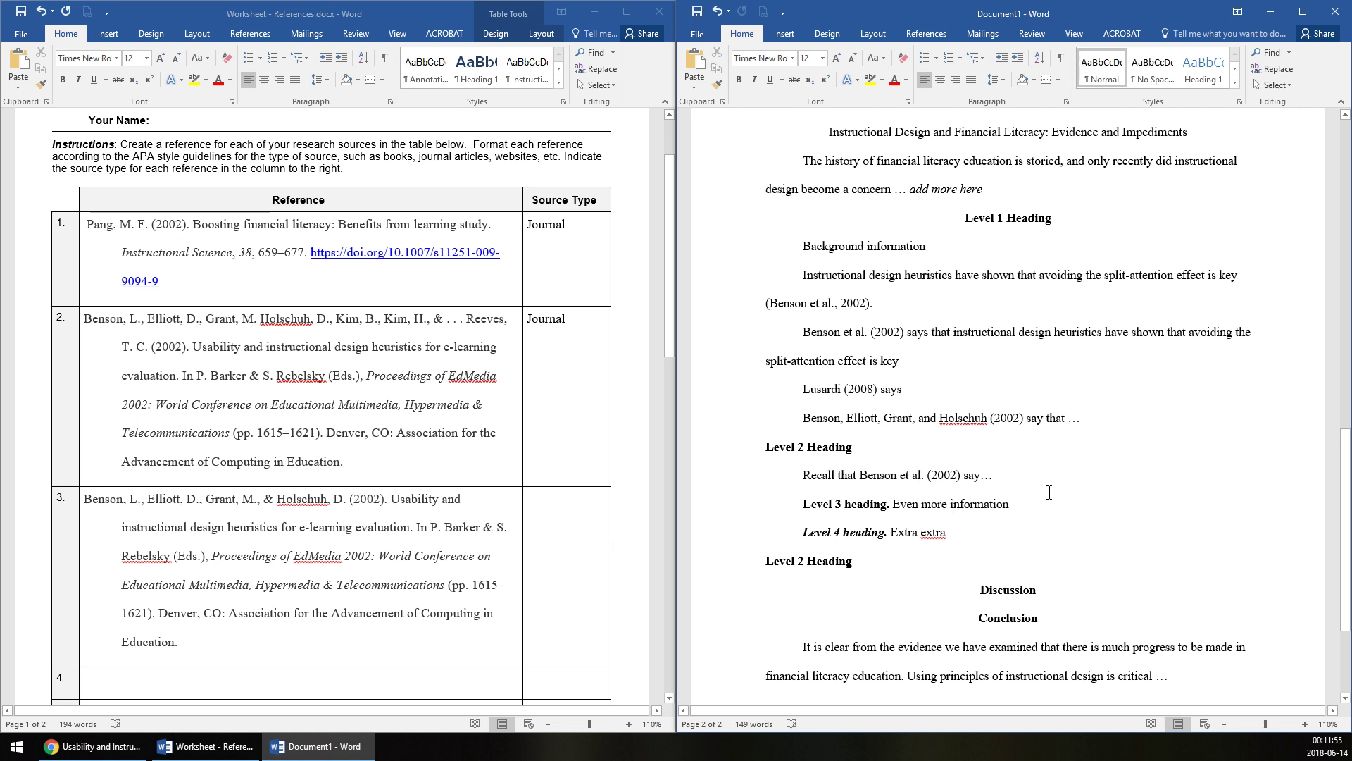
type("... Pang (")
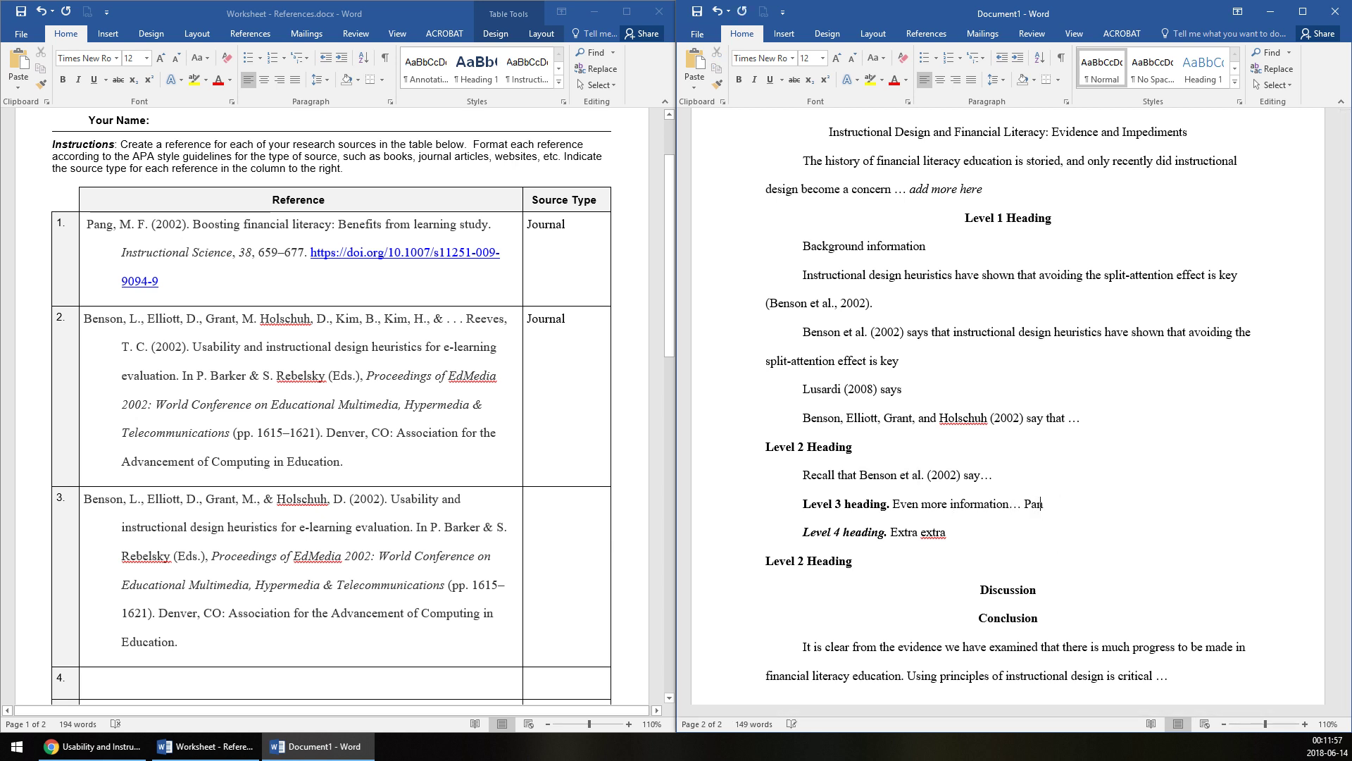
right_click(1050, 507)
key("Escape")
type("2002) say")
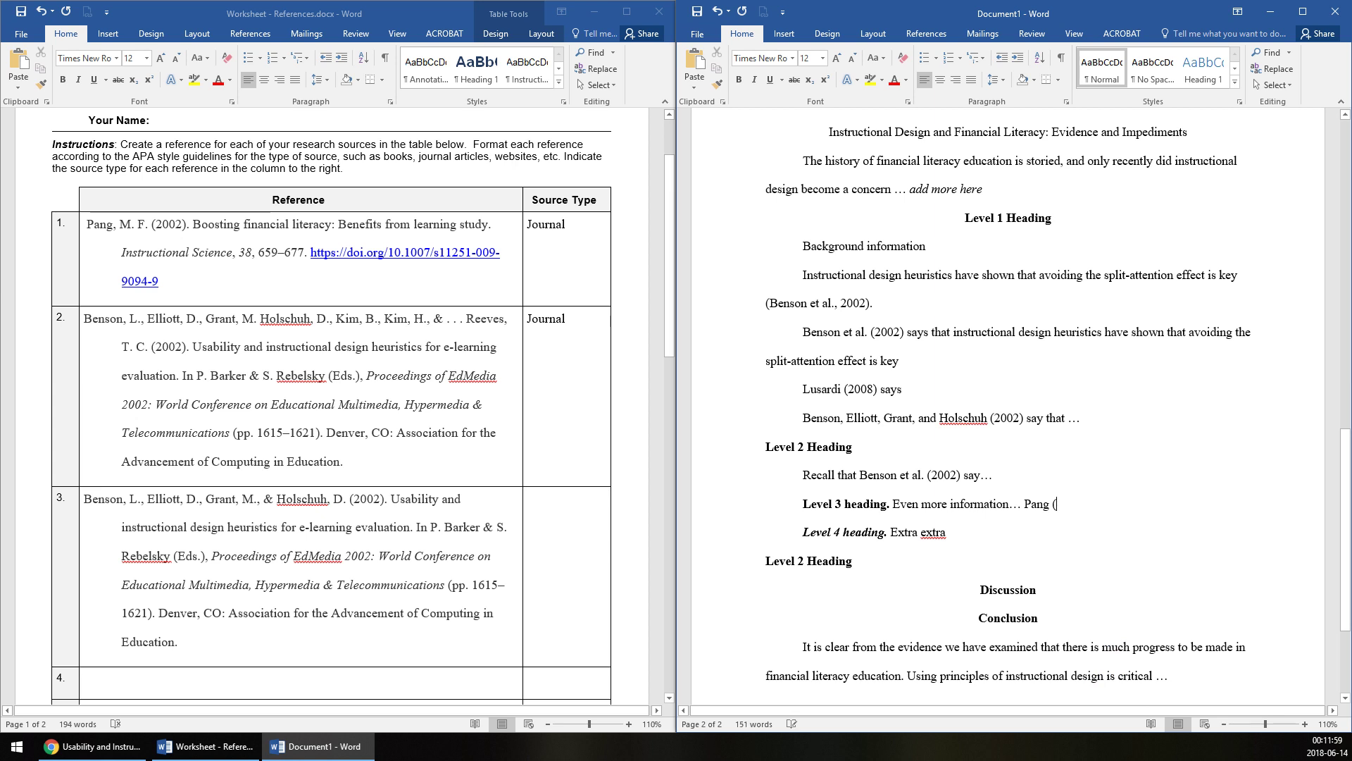
key("BackSpace")
key("BackSpace")
key("BackSpace")
type("fp")
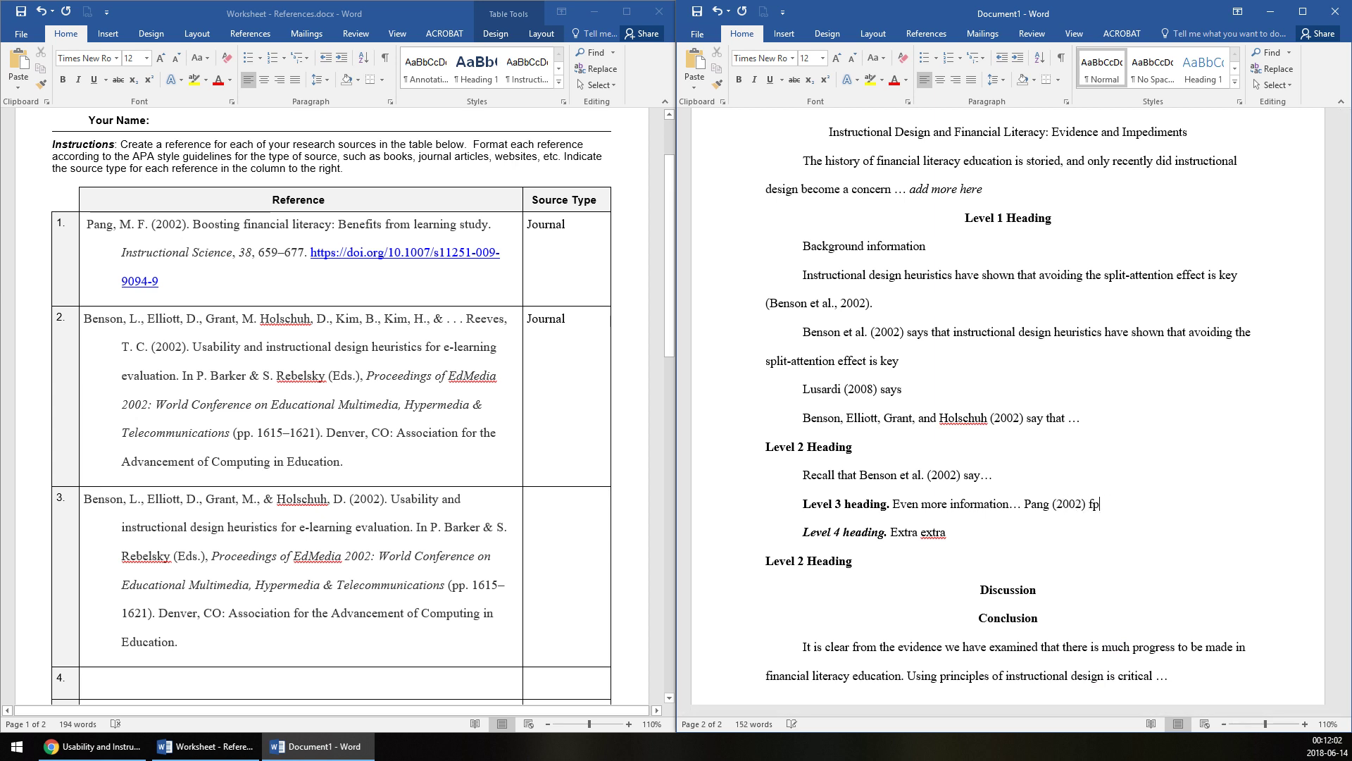
key("BackSpace")
type("ound that …")
scroll(1038, 317, "up", 15)
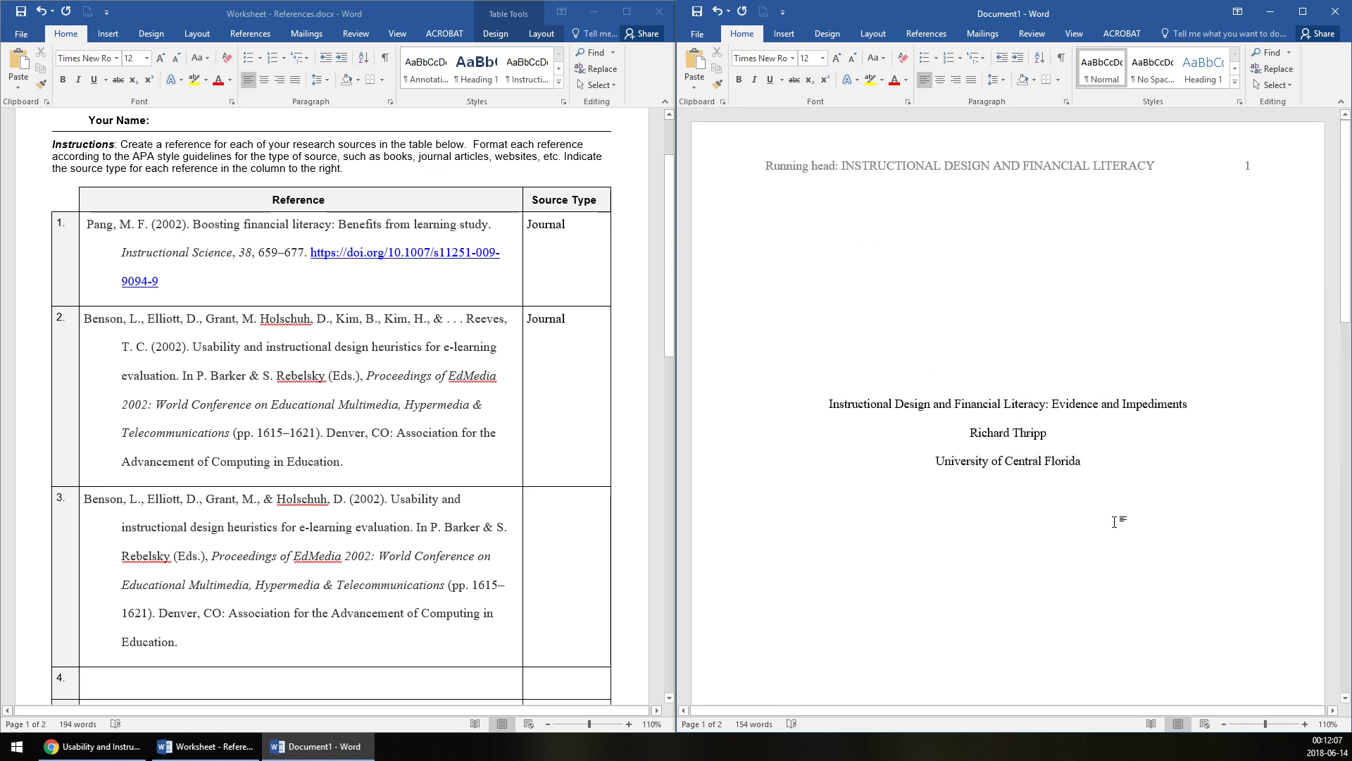
Add a new line after the Conclusion paragraph and insert a page break there
scroll(1106, 507, "down", 10)
left_click_drag(867, 302, 948, 447)
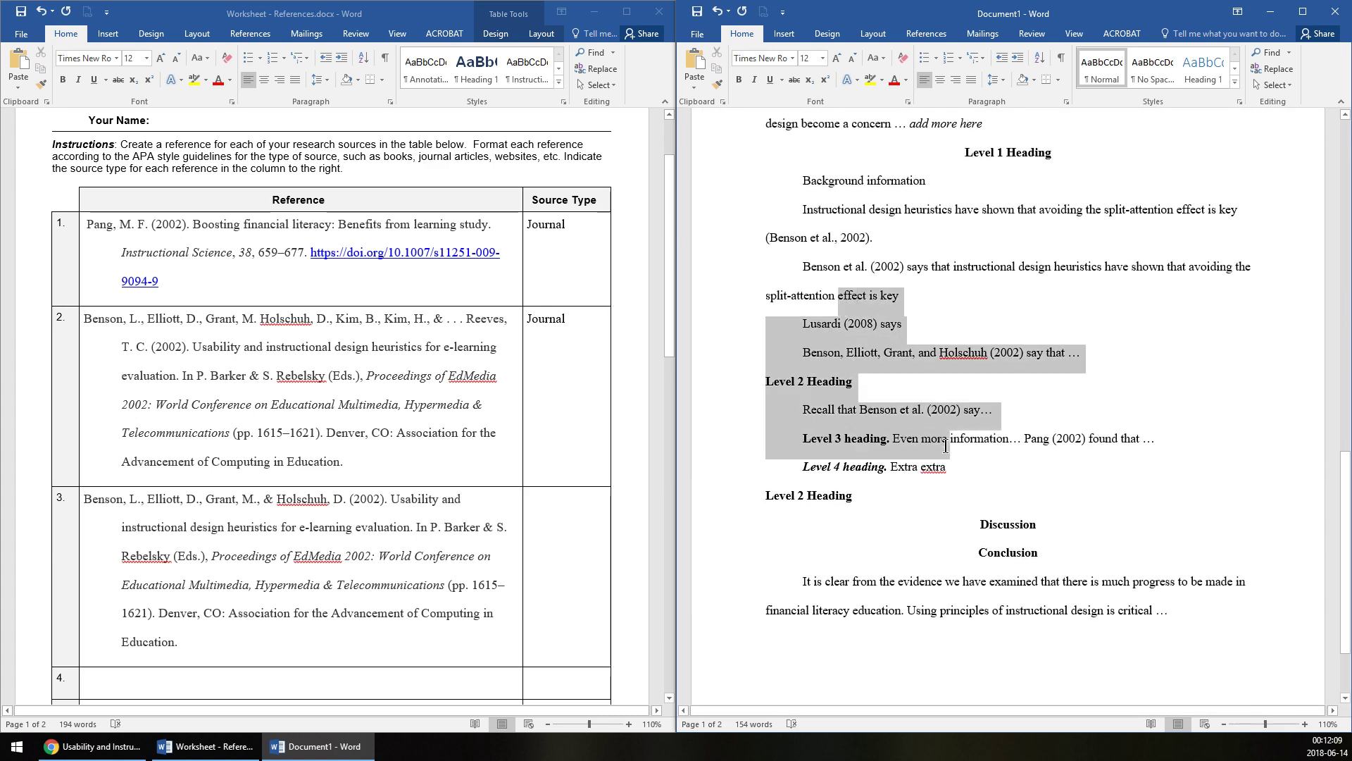
left_click(986, 585)
scroll(1040, 592, "down", 3)
left_click(1228, 507)
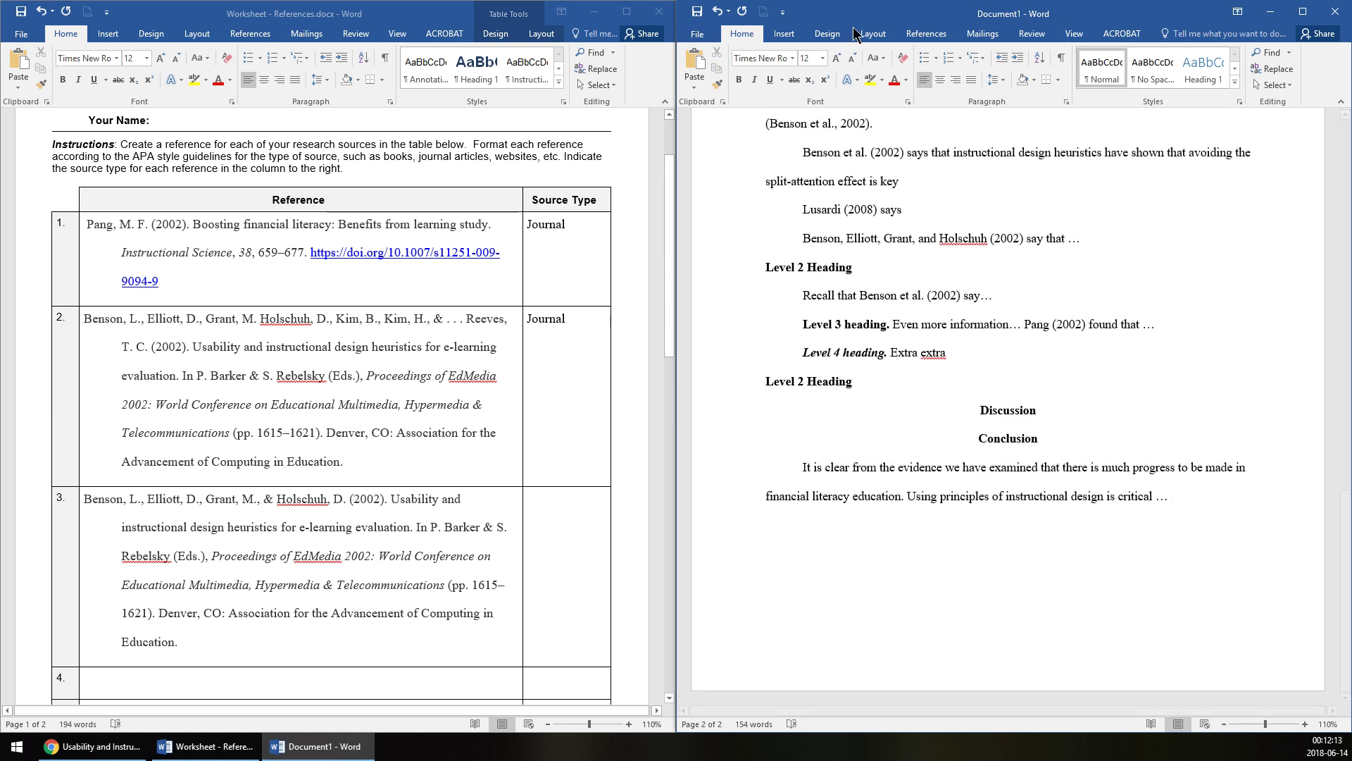
left_click(776, 38)
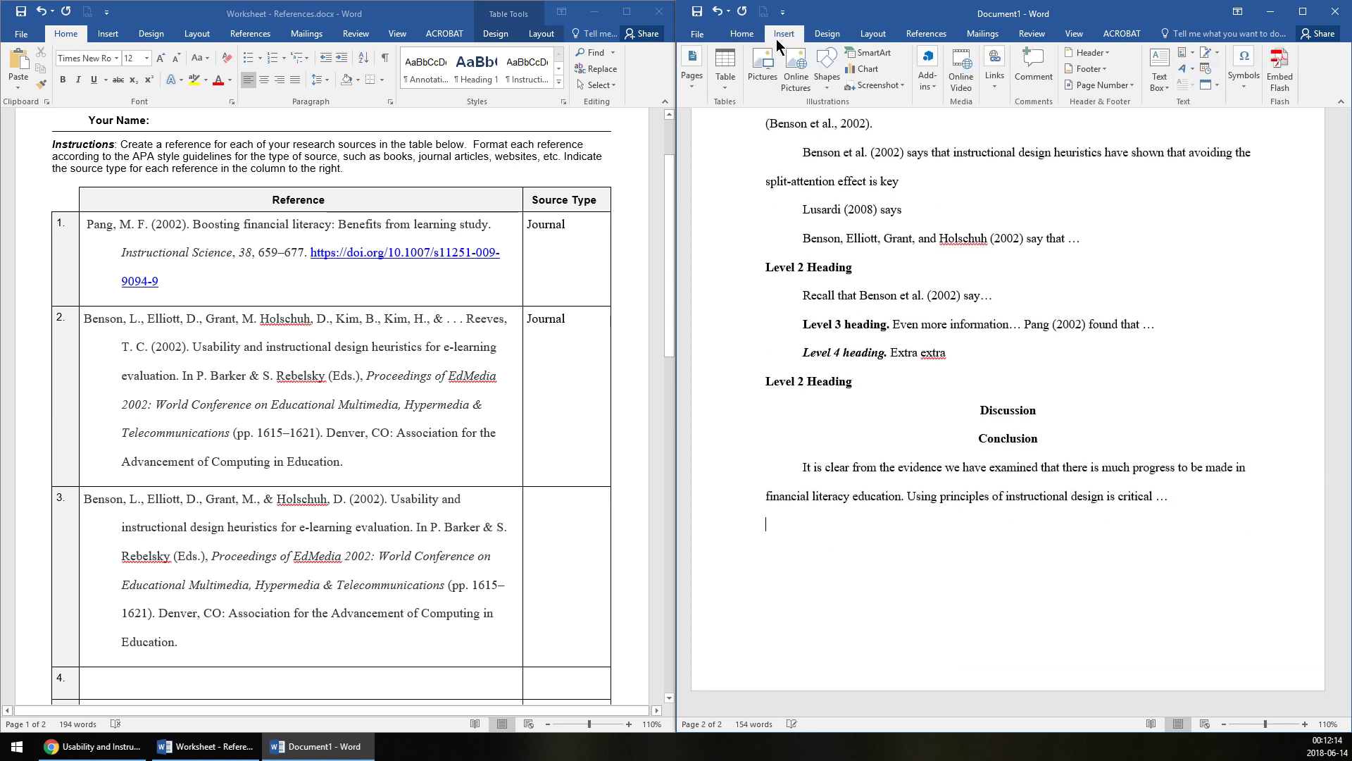
left_click(692, 76)
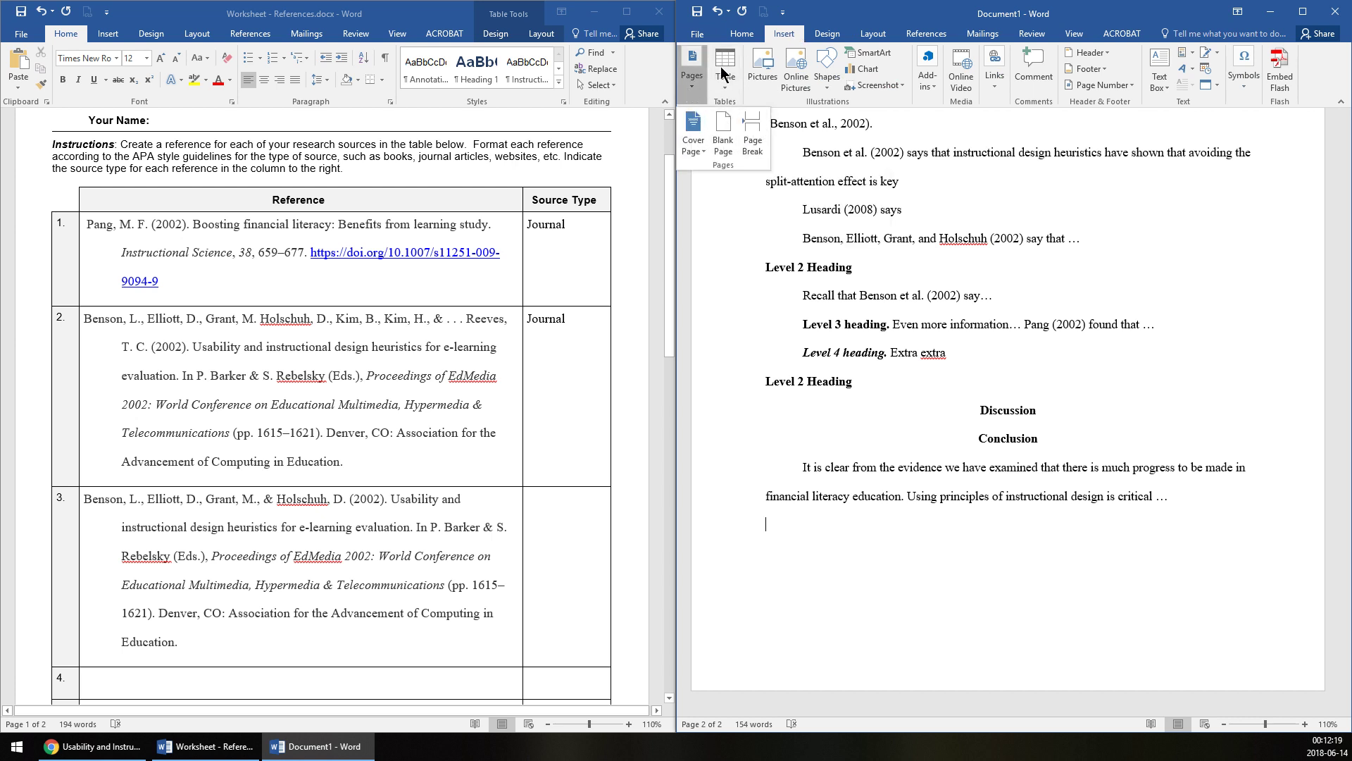
left_click(748, 138)
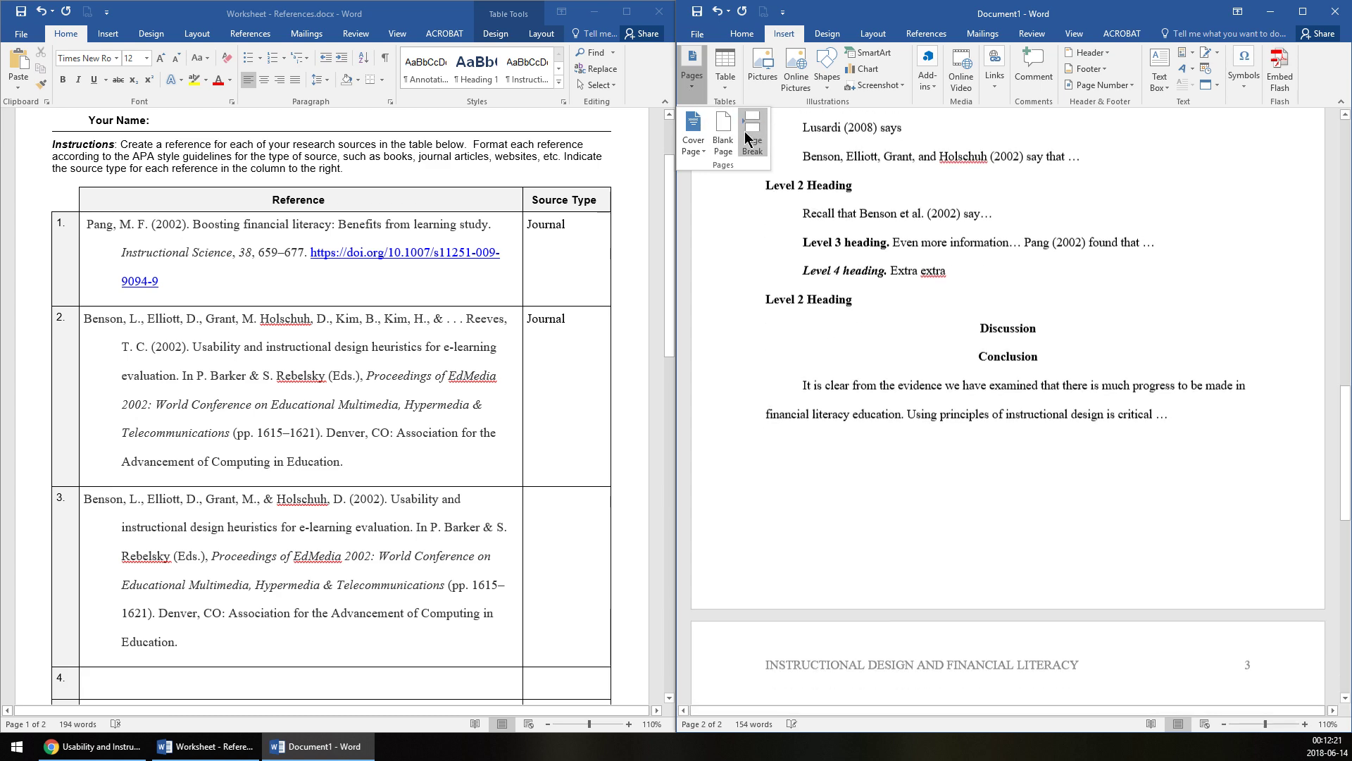
Maximize the paper's window to examine the page insertion options, and return it to its half of the screen beside the worksheet
left_click(1304, 14)
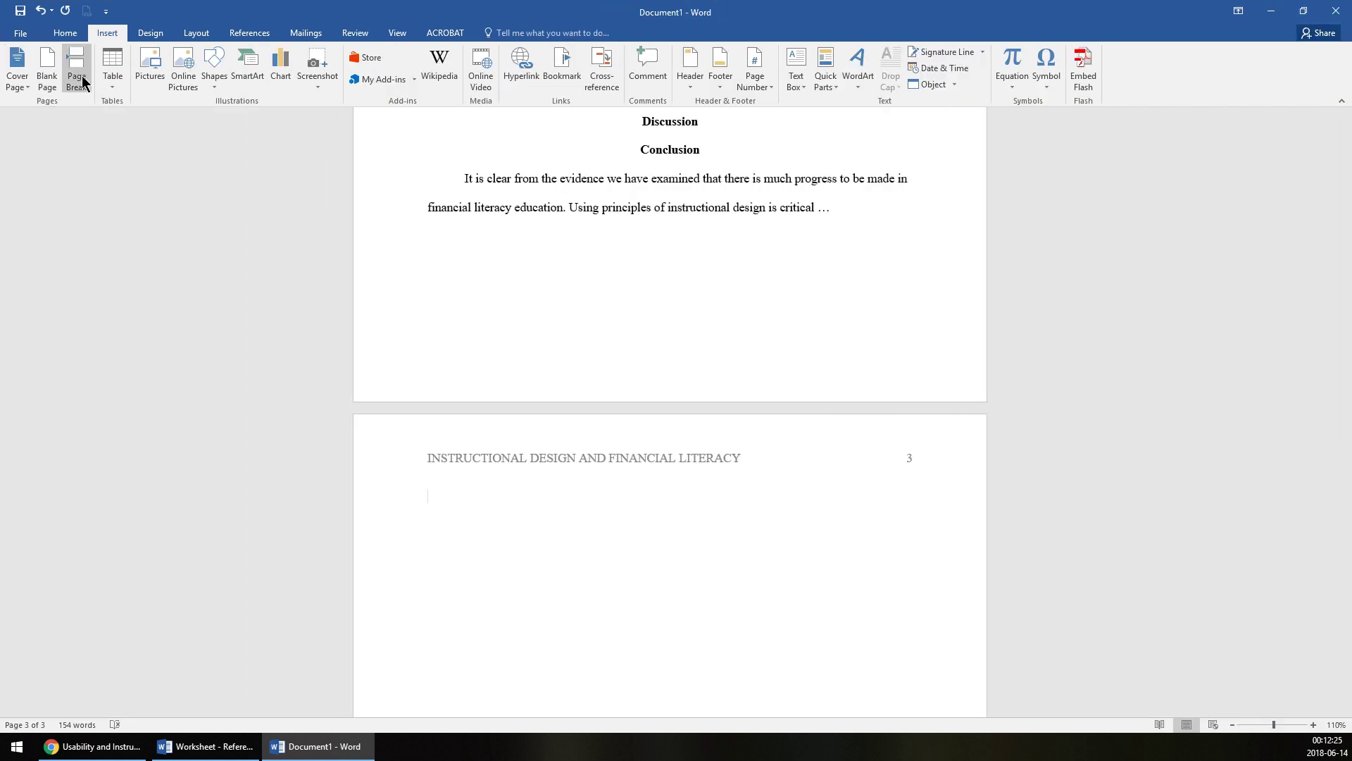
left_click(1303, 10)
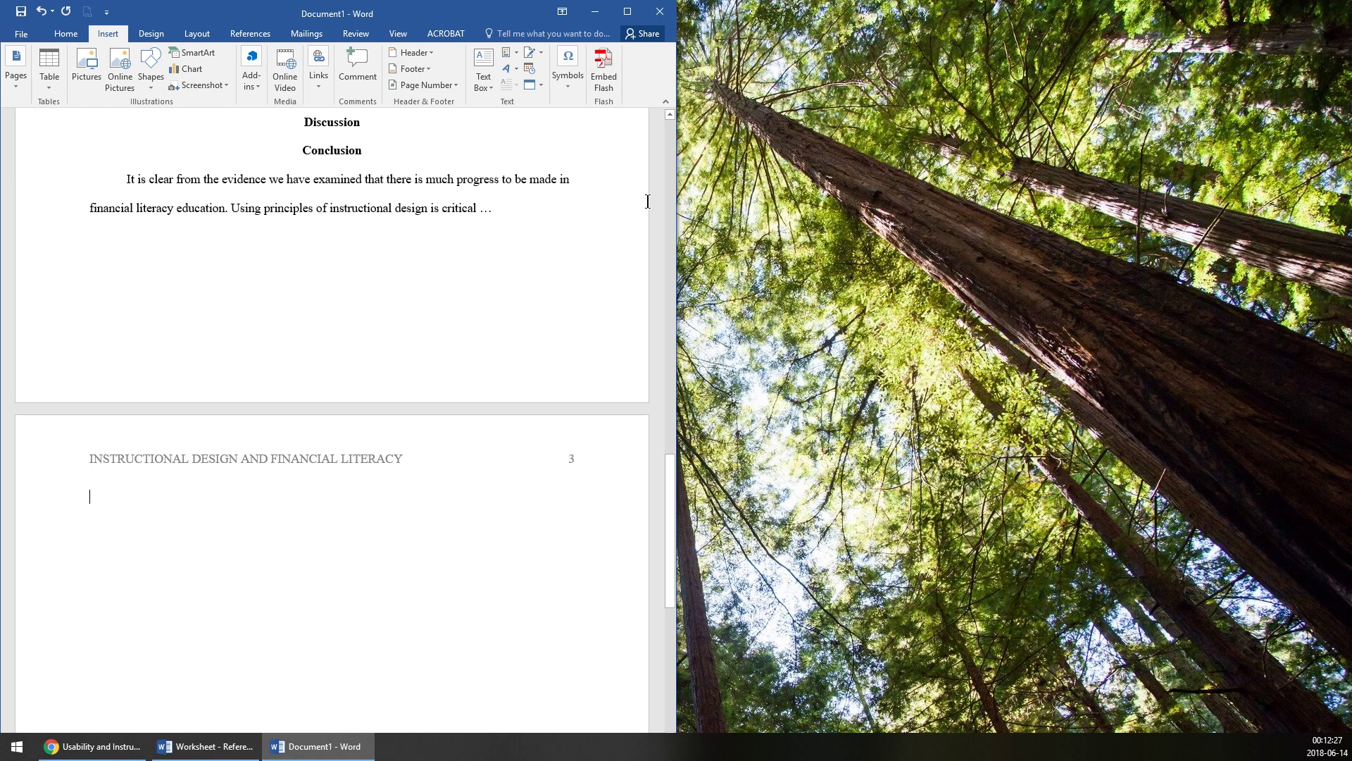
key("super+Right")
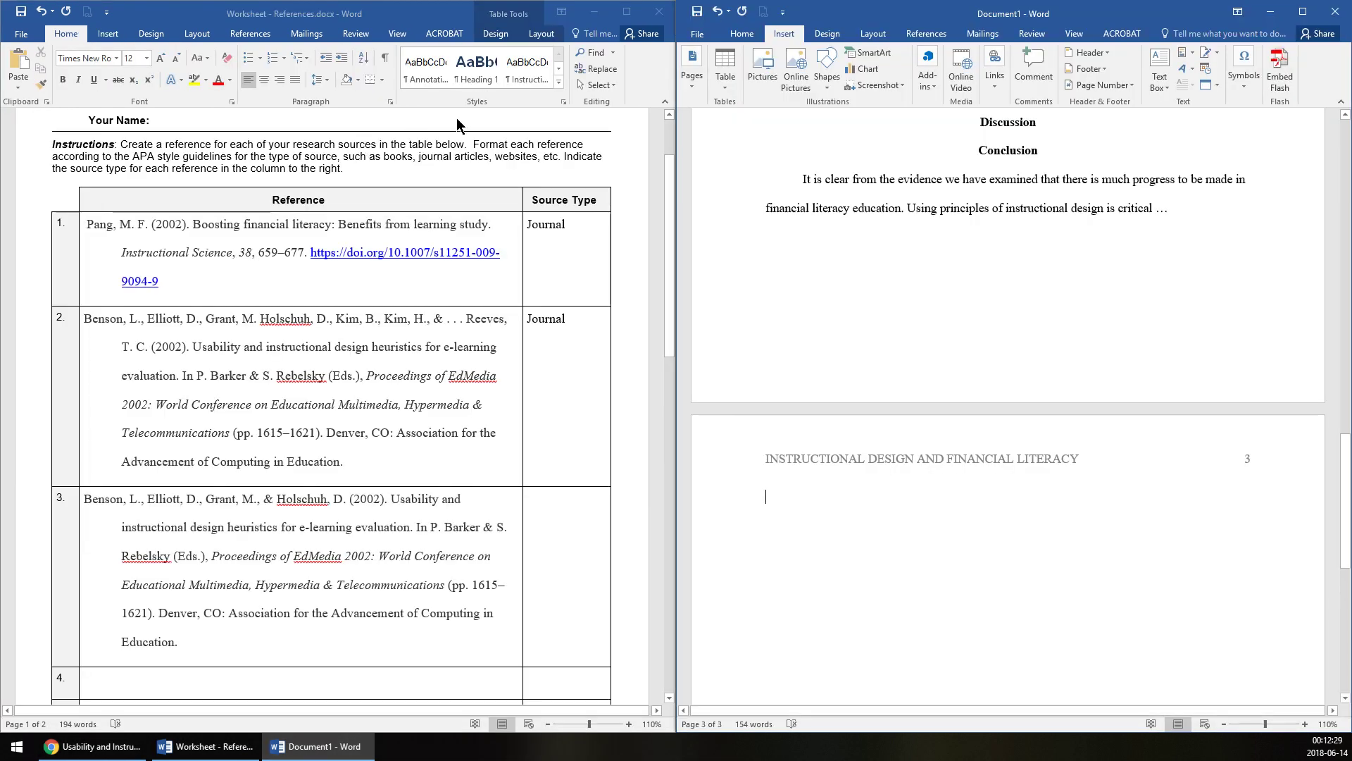
left_click(694, 94)
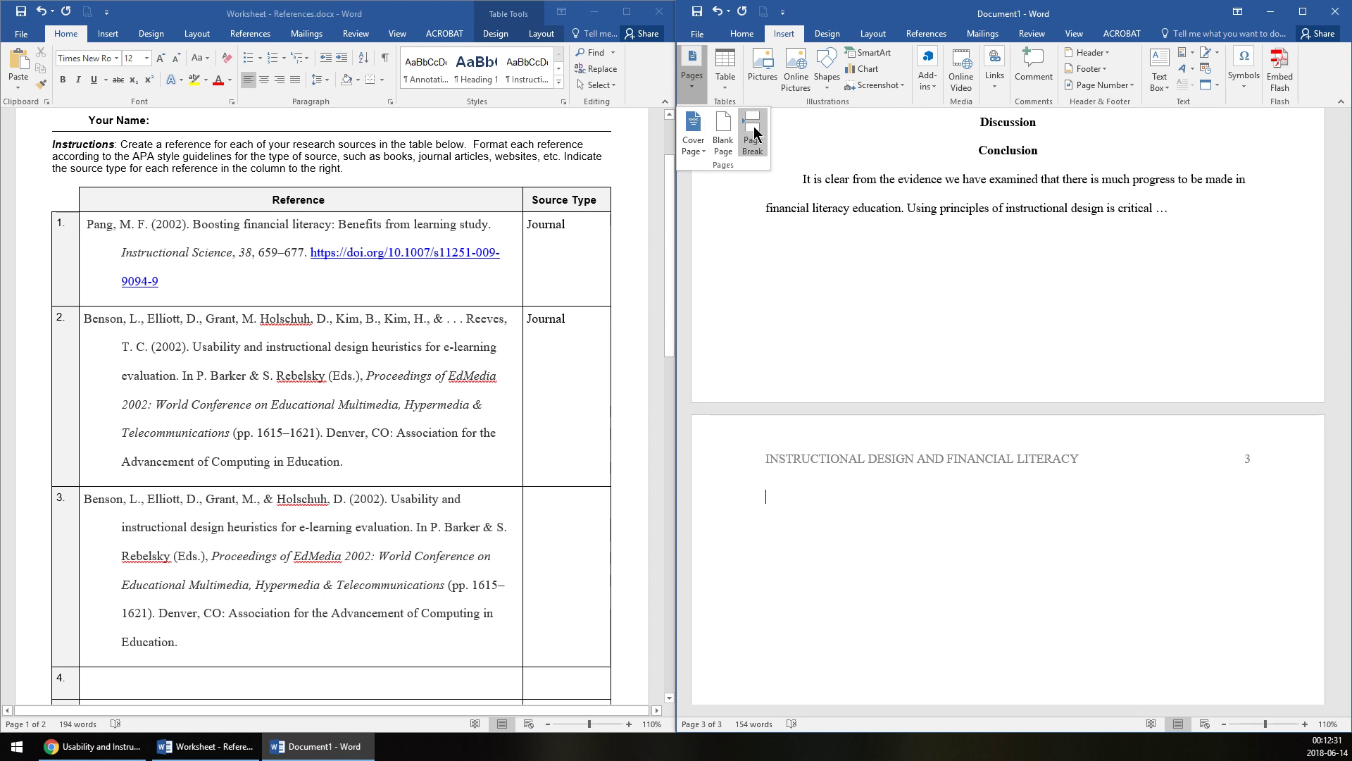
left_click(848, 541)
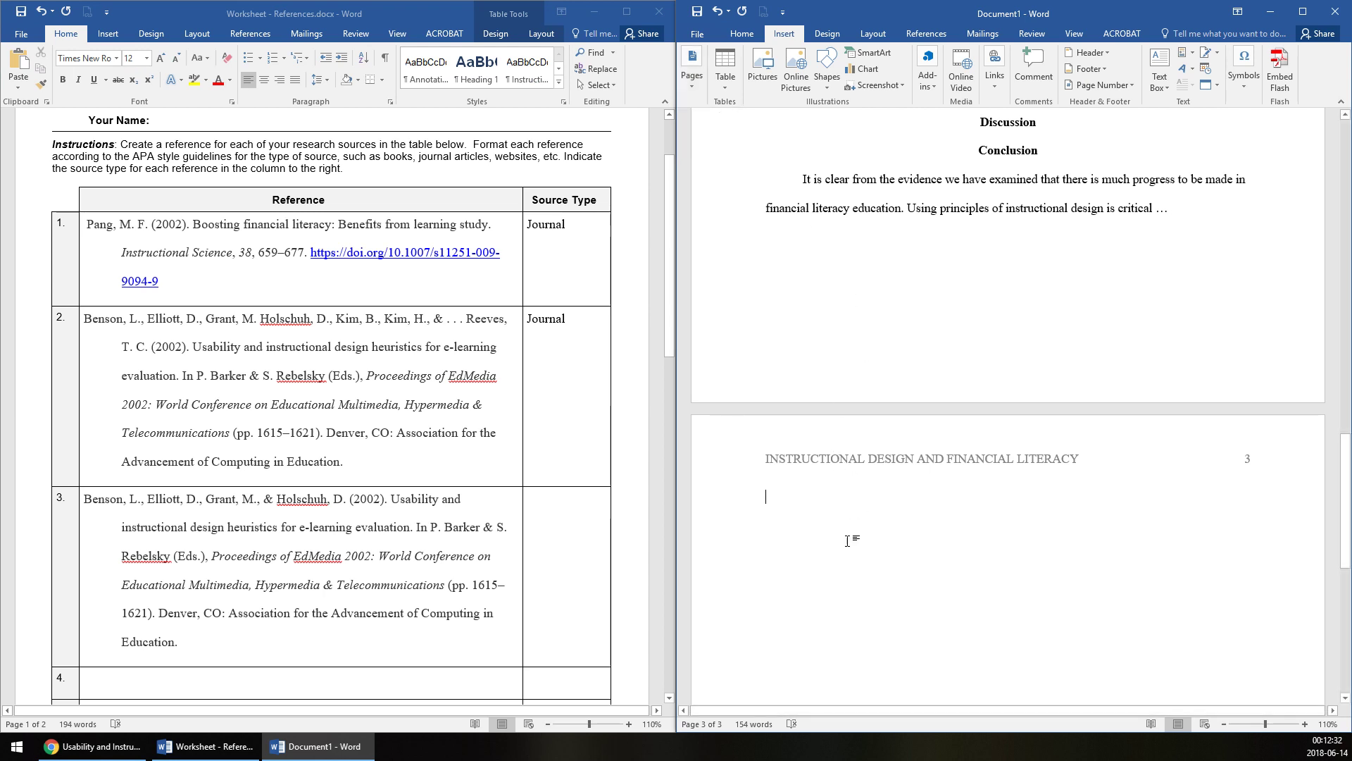
Add a centered, unbolded "References" heading on the new page, followed by a left-aligned empty line
left_click(742, 34)
left_click(940, 79)
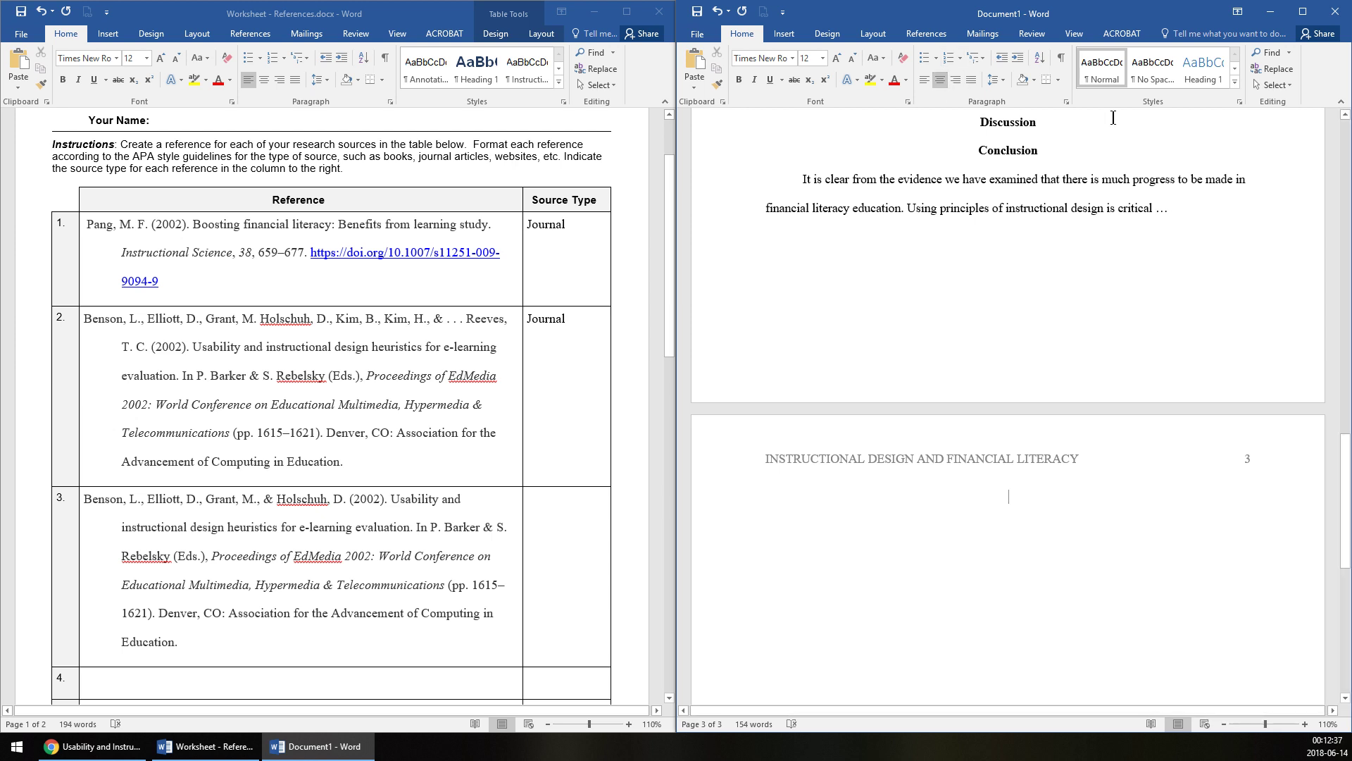
type("References")
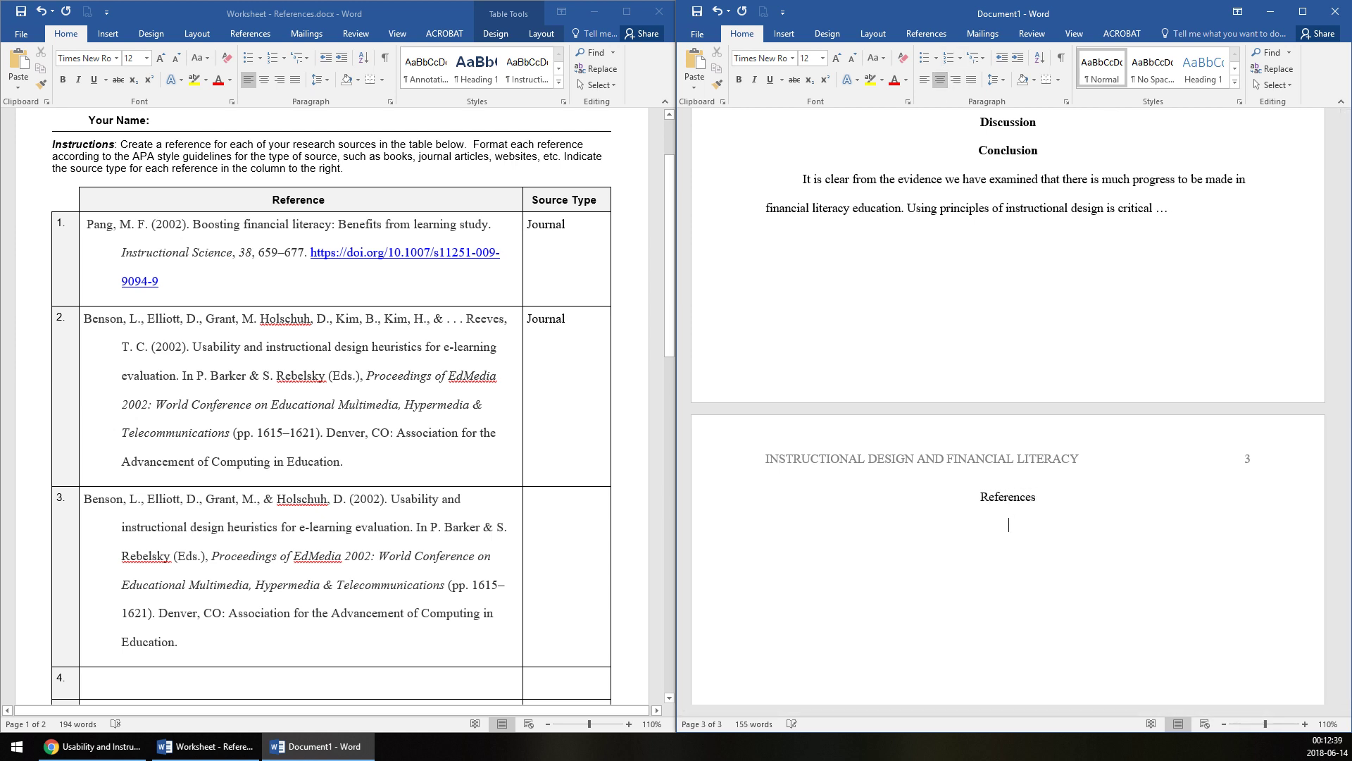
key("ctrl+l")
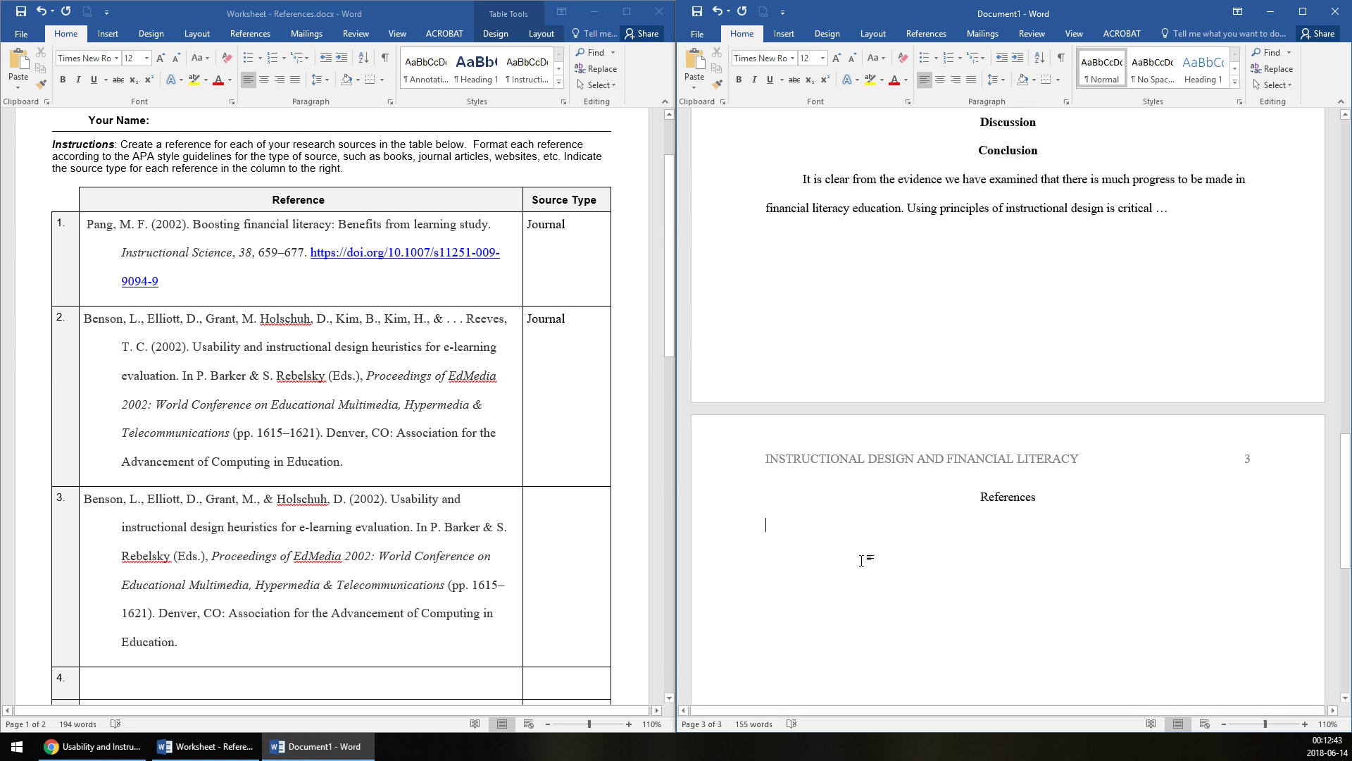
scroll(861, 560, "down", 1)
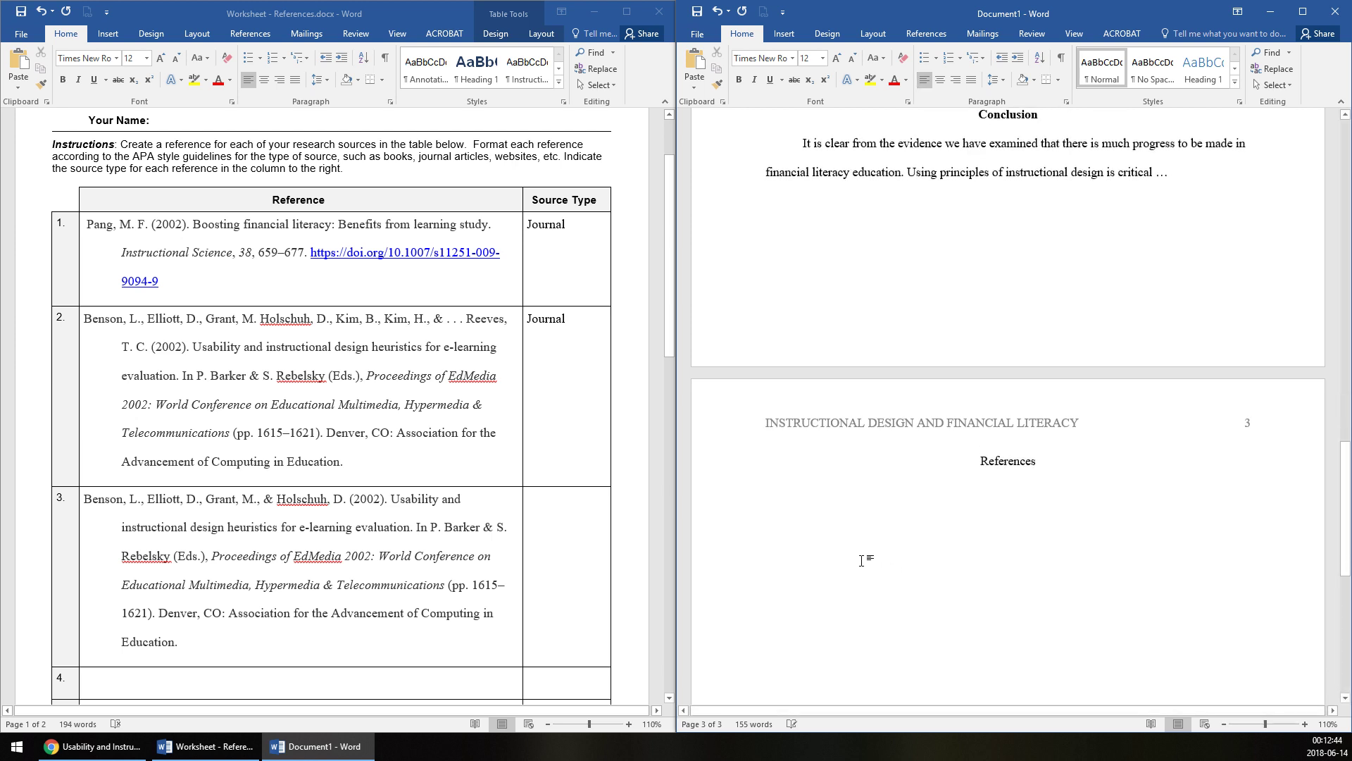
Delete the third reference from the worksheet's table
left_click(218, 621)
left_click_drag(106, 527, 84, 498)
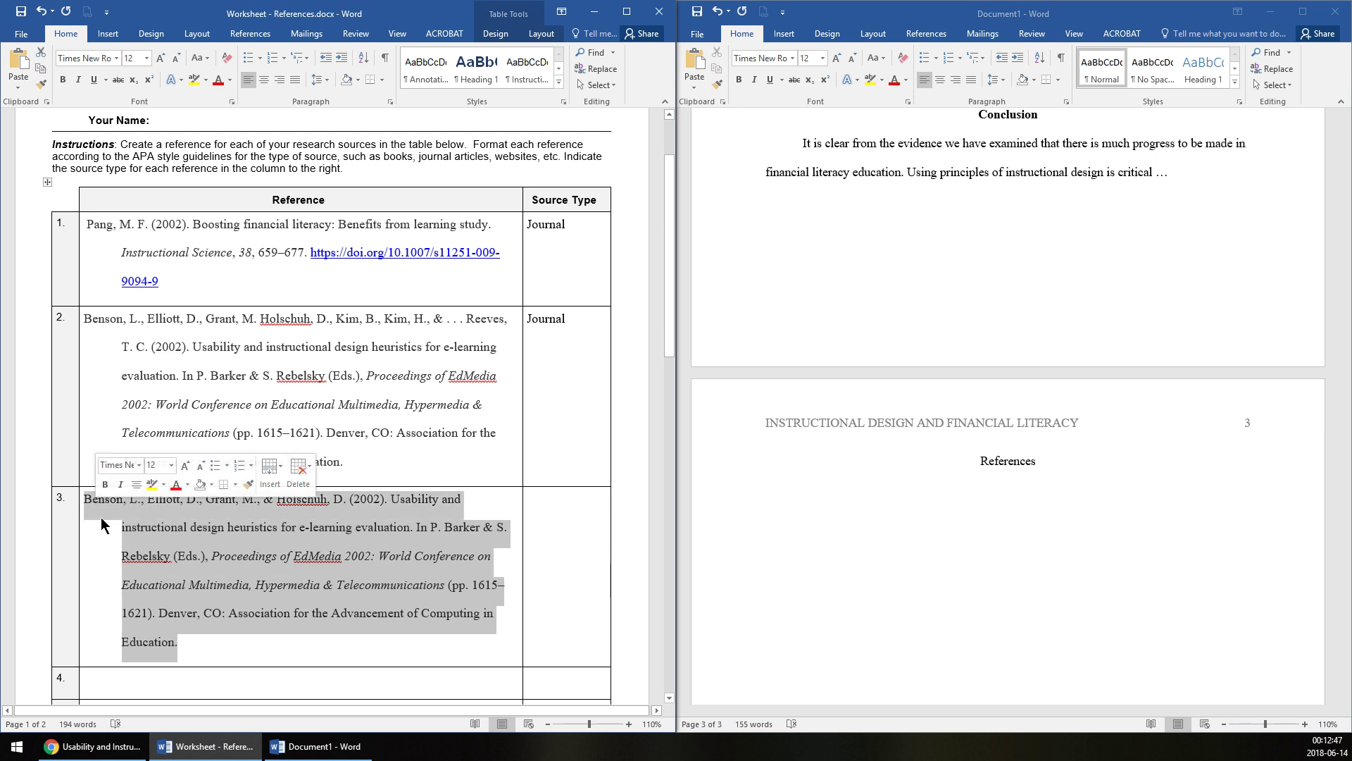
key("Delete")
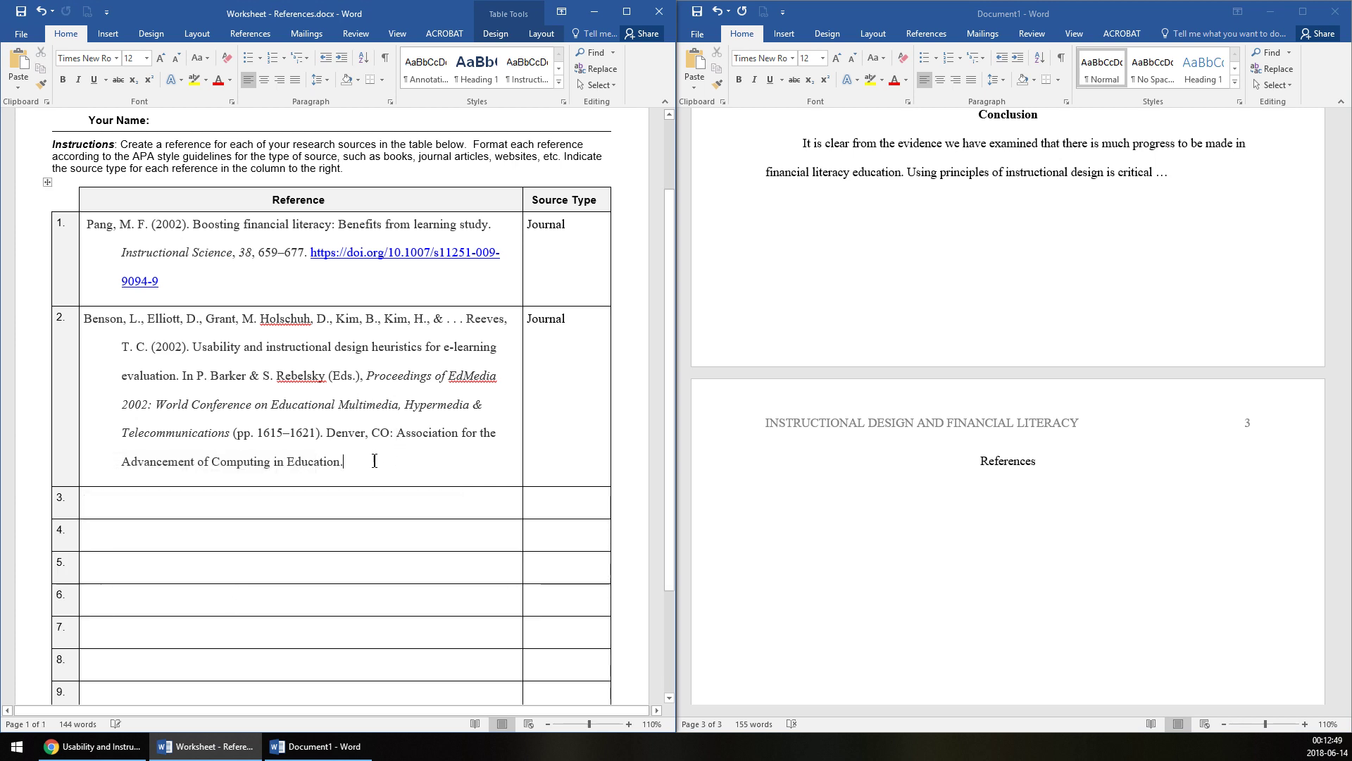
left_click(1026, 569)
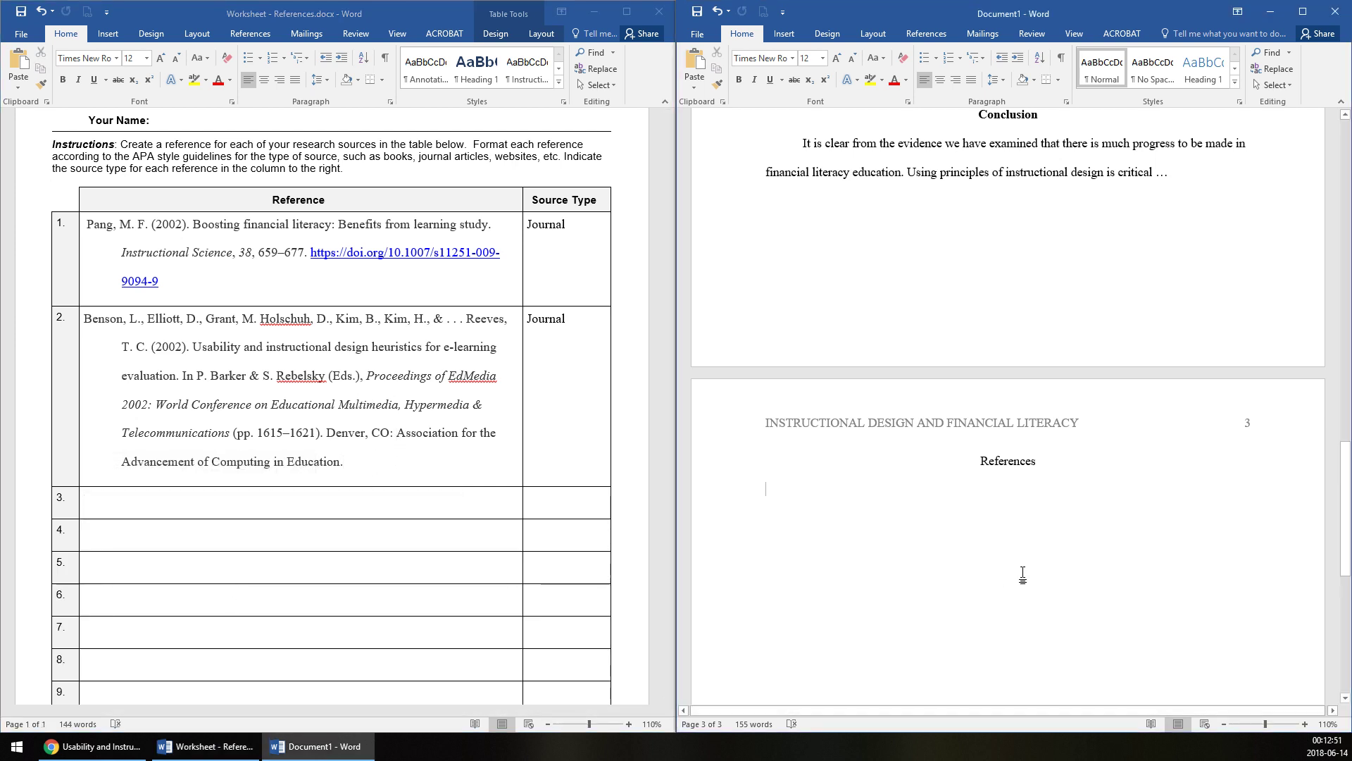
type("Benson L., Ellio")
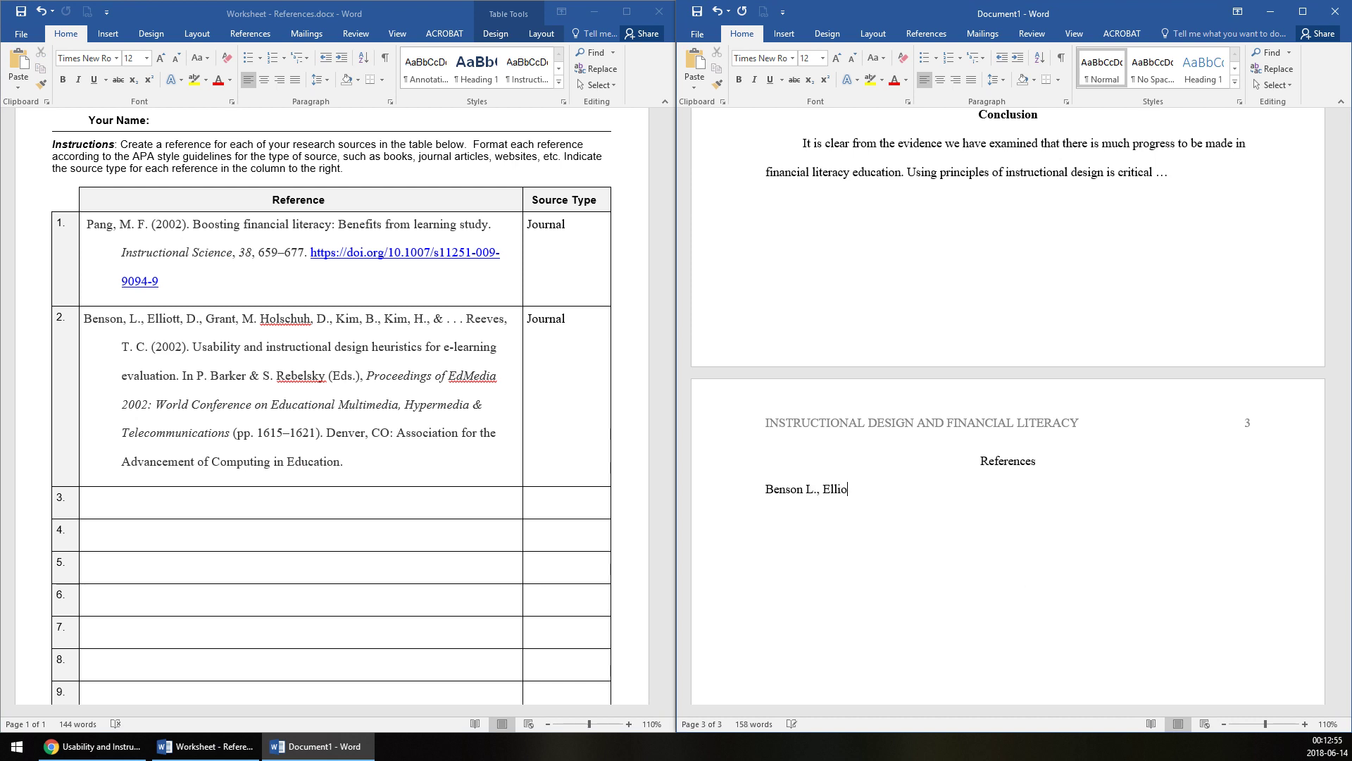
type("tt D.")
Replace the partly typed entry under References with the worksheet's second reference, pasted as text only
left_click(356, 464)
left_click_drag(356, 465, 106, 336)
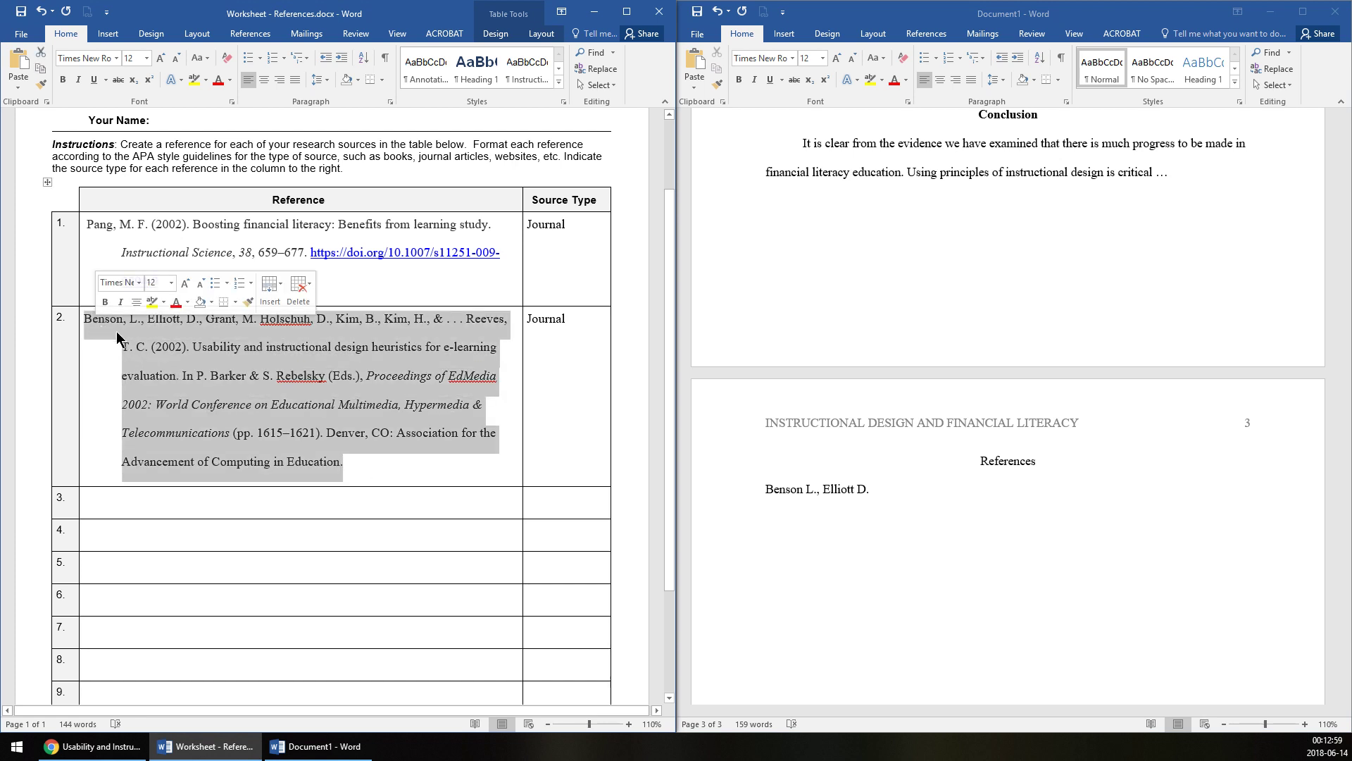
right_click(106, 335)
left_click(147, 359)
left_click(927, 518)
key("shift+Home")
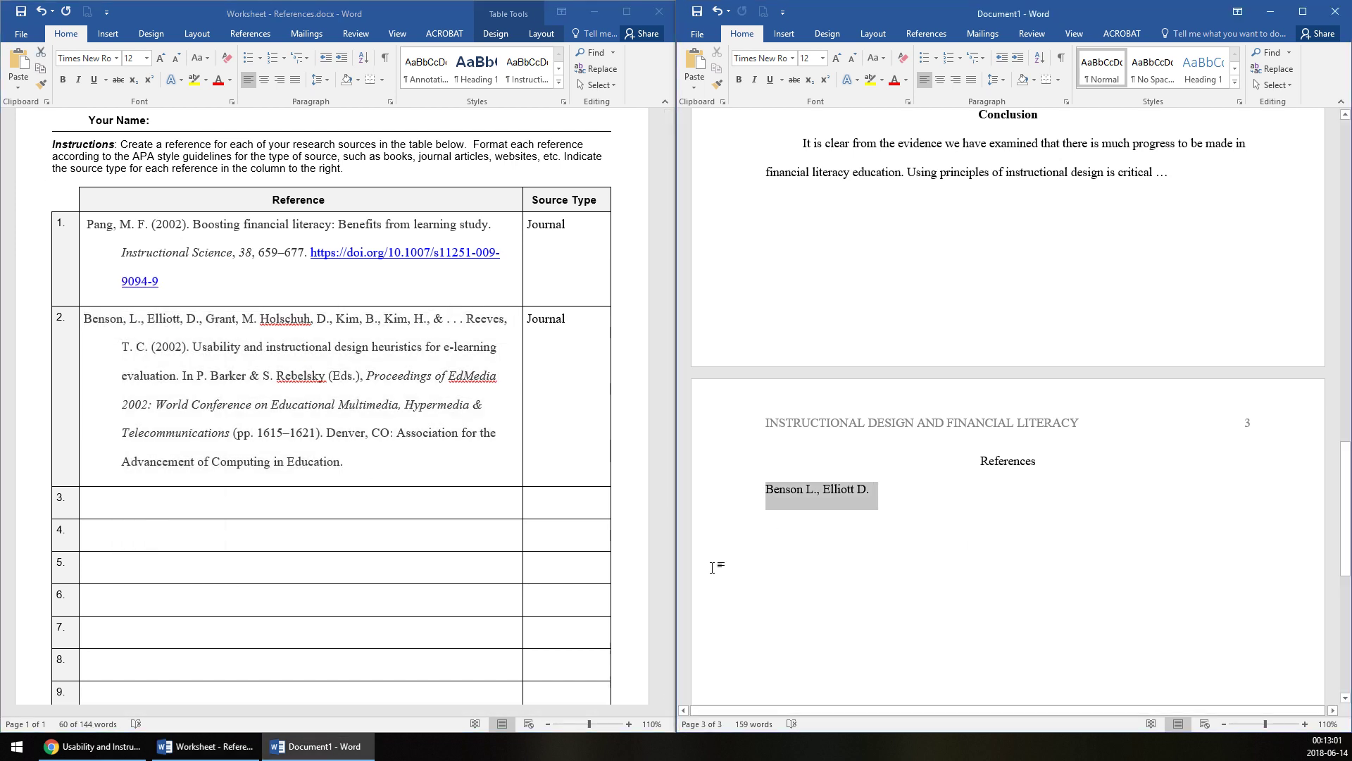
key("BackSpace")
right_click(803, 515)
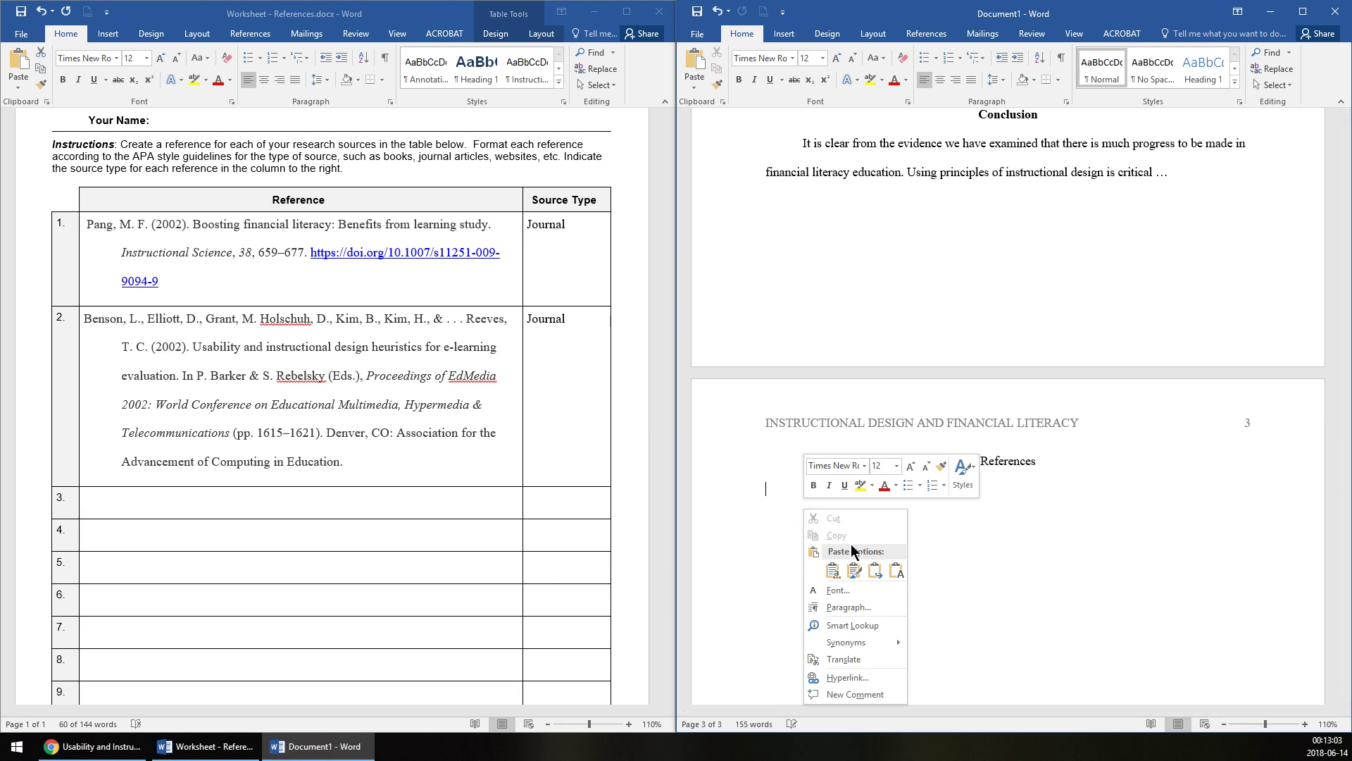
left_click(896, 570)
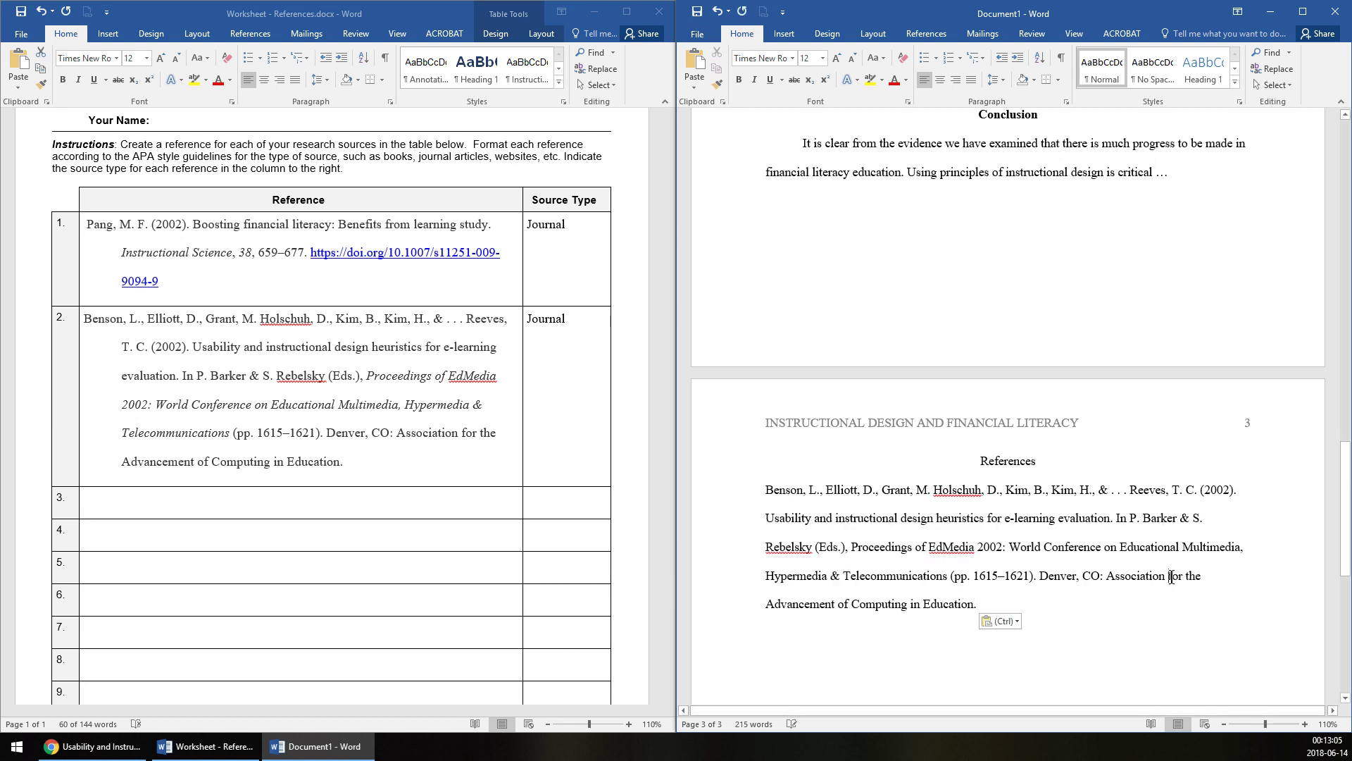
Copy the worksheet's first reference as text only onto a new line below the existing entry on the References page
scroll(1171, 576, "down", 1)
left_click_drag(159, 281, 105, 228)
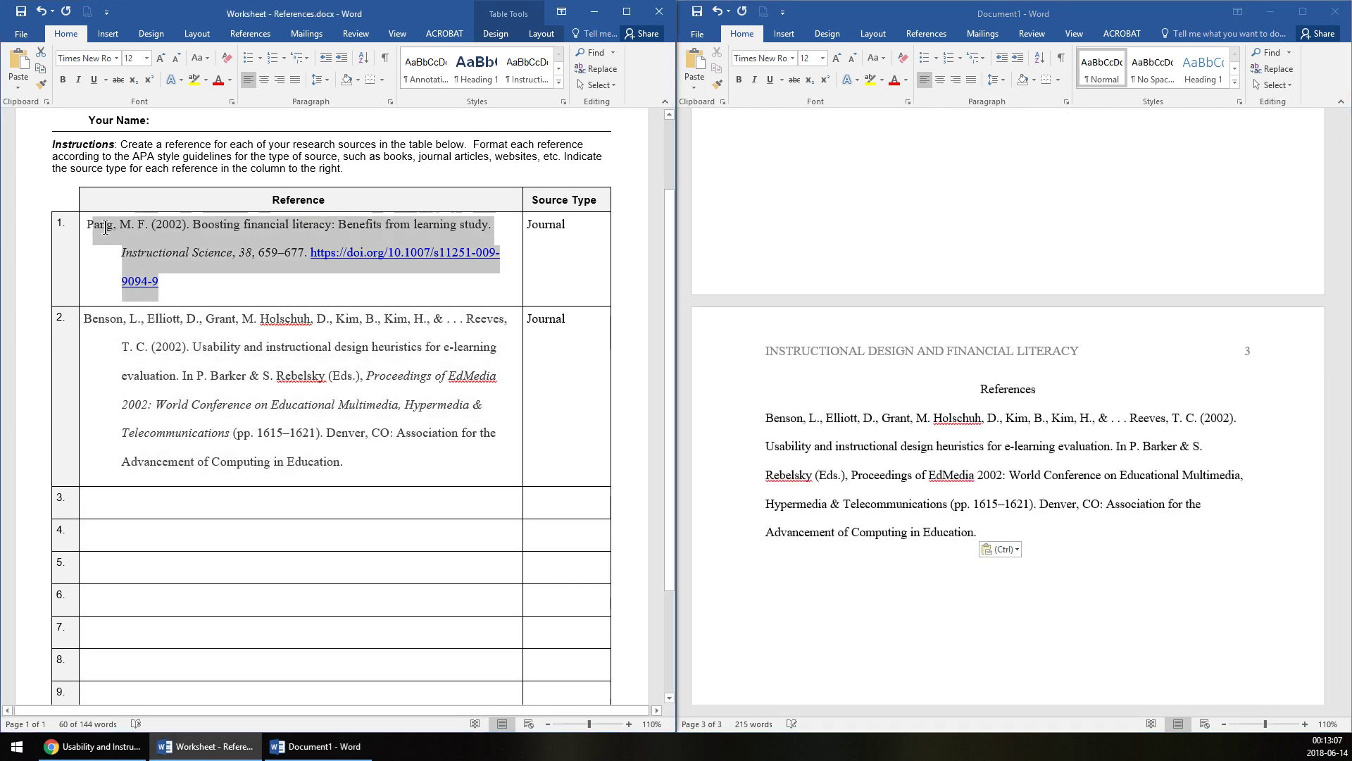
left_click(1042, 534)
key("Return")
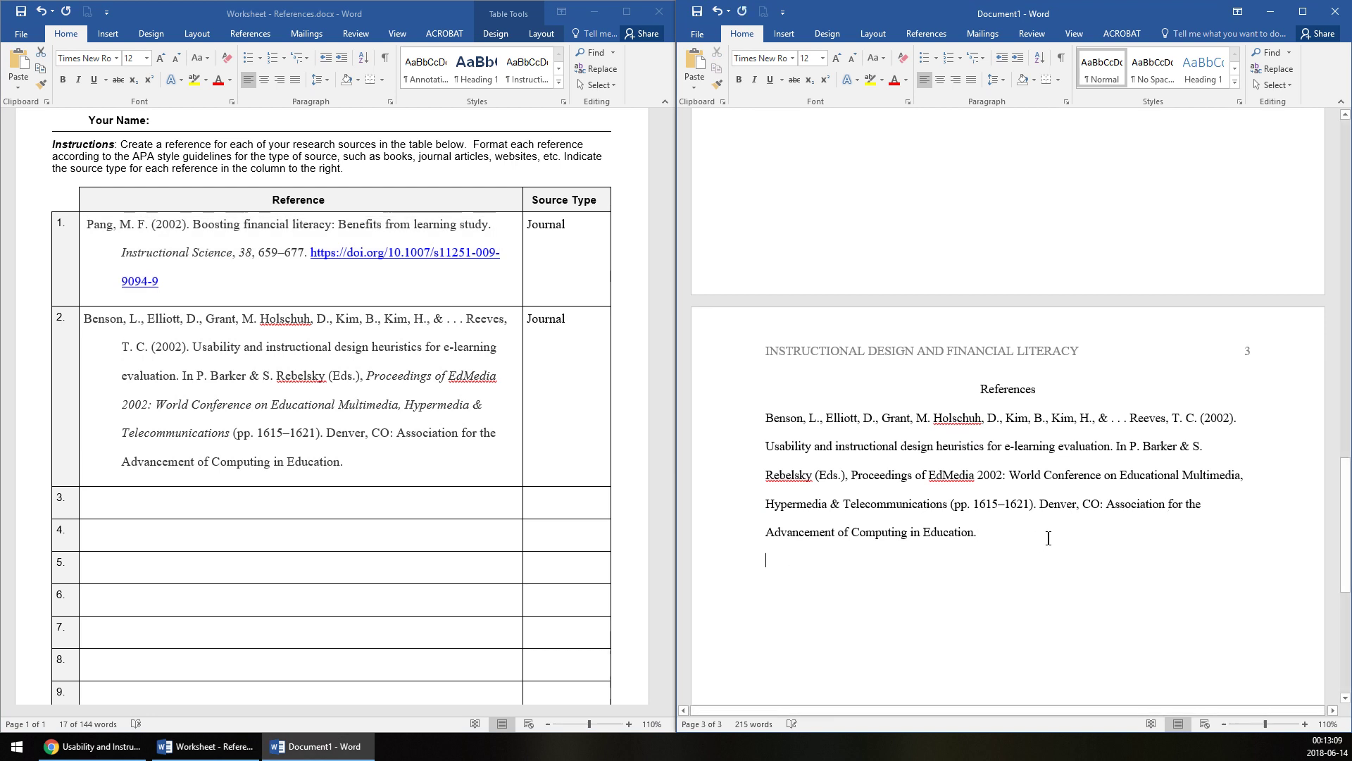
right_click(1017, 567)
left_click(1064, 445)
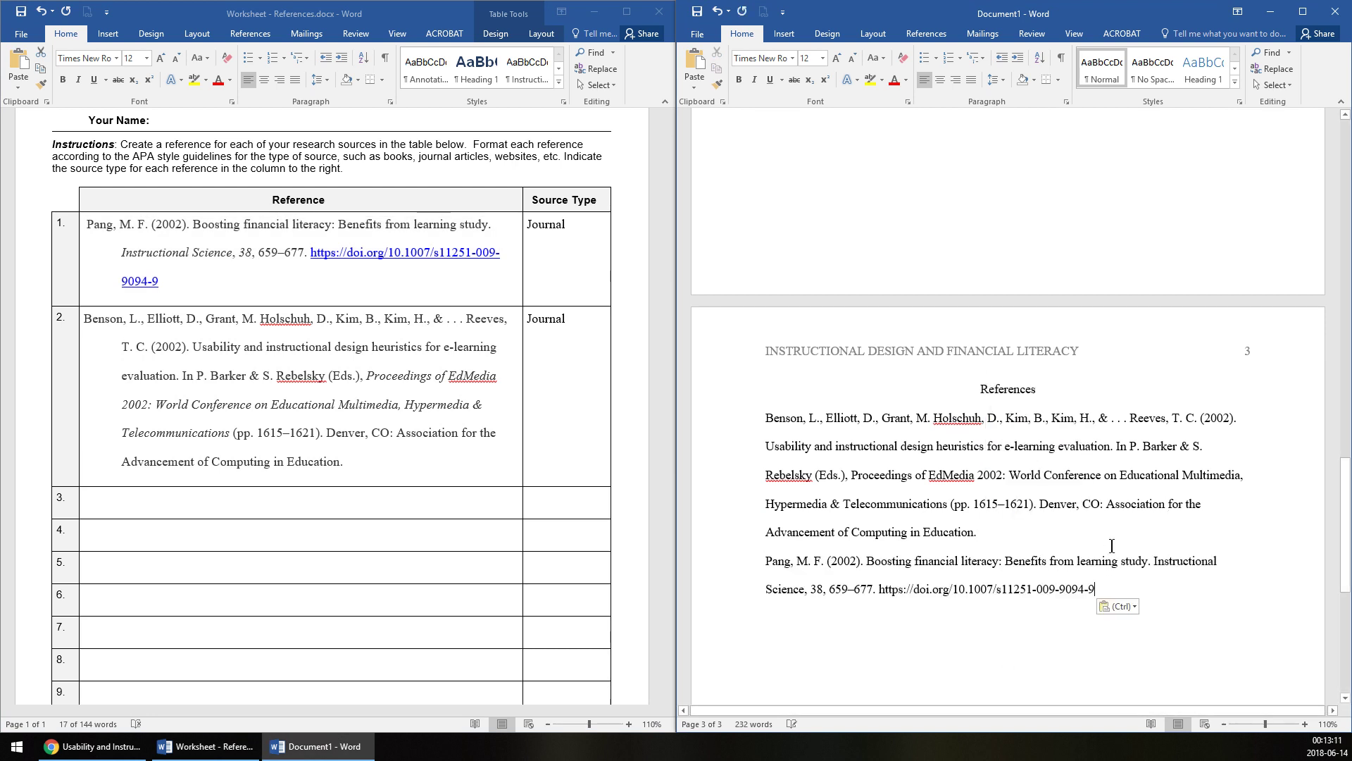
Apply a 0.5" hanging indent to both entries on the References page
scroll(1033, 592, "down", 2)
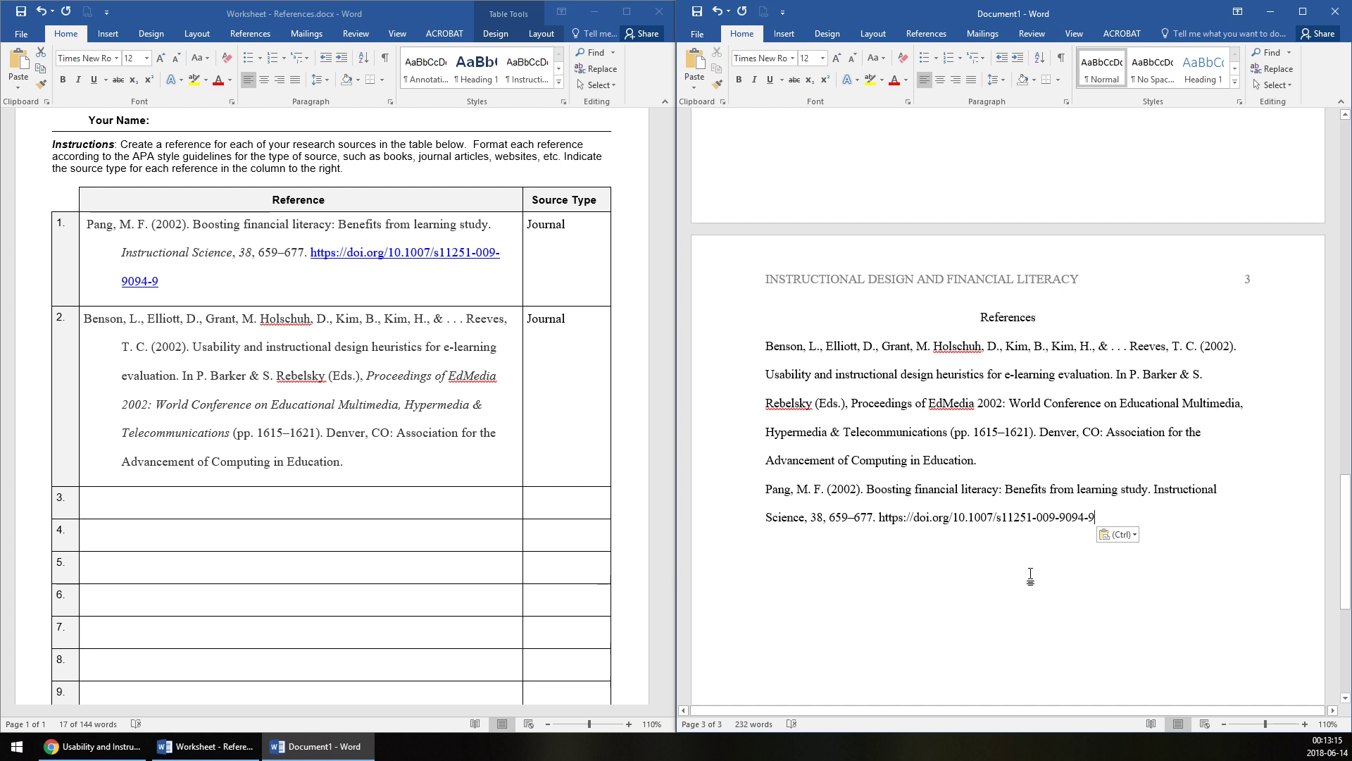
left_click_drag(1201, 517, 764, 346)
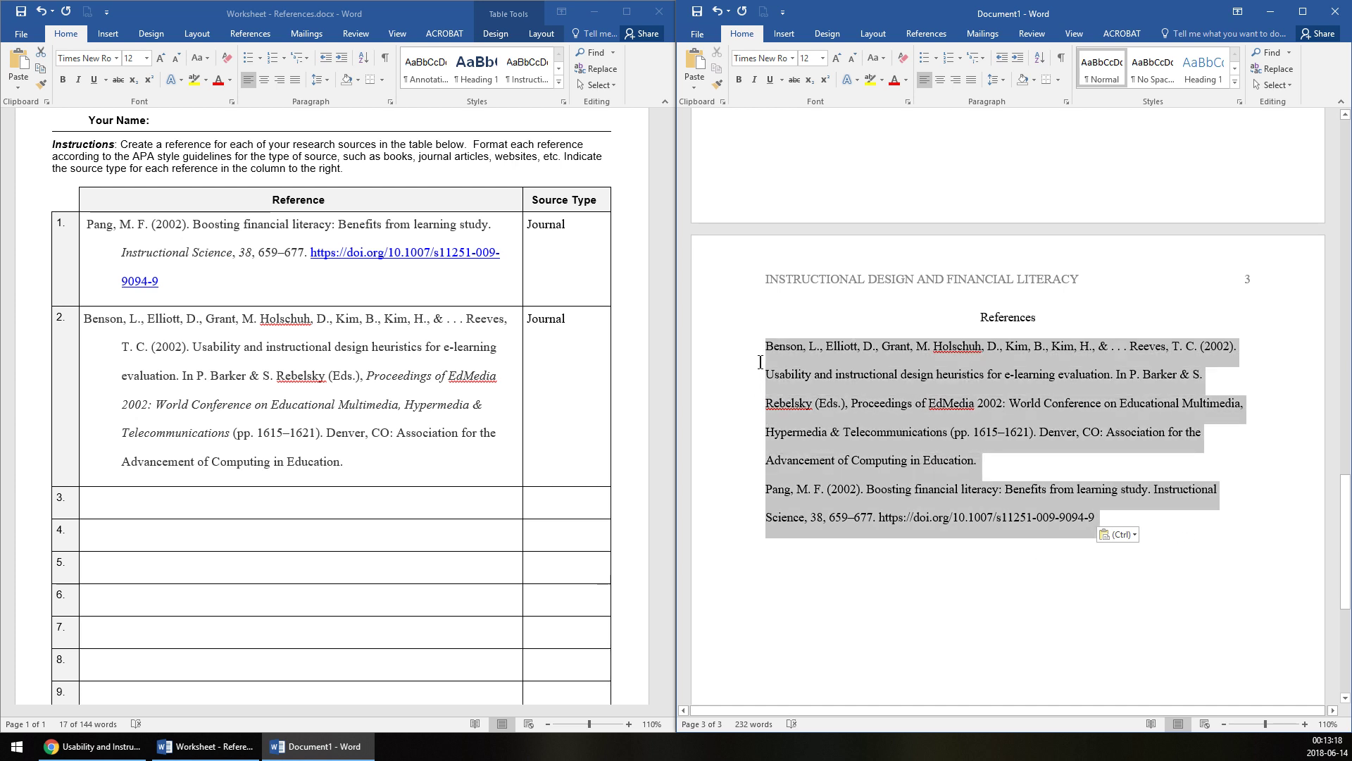
left_click(1067, 103)
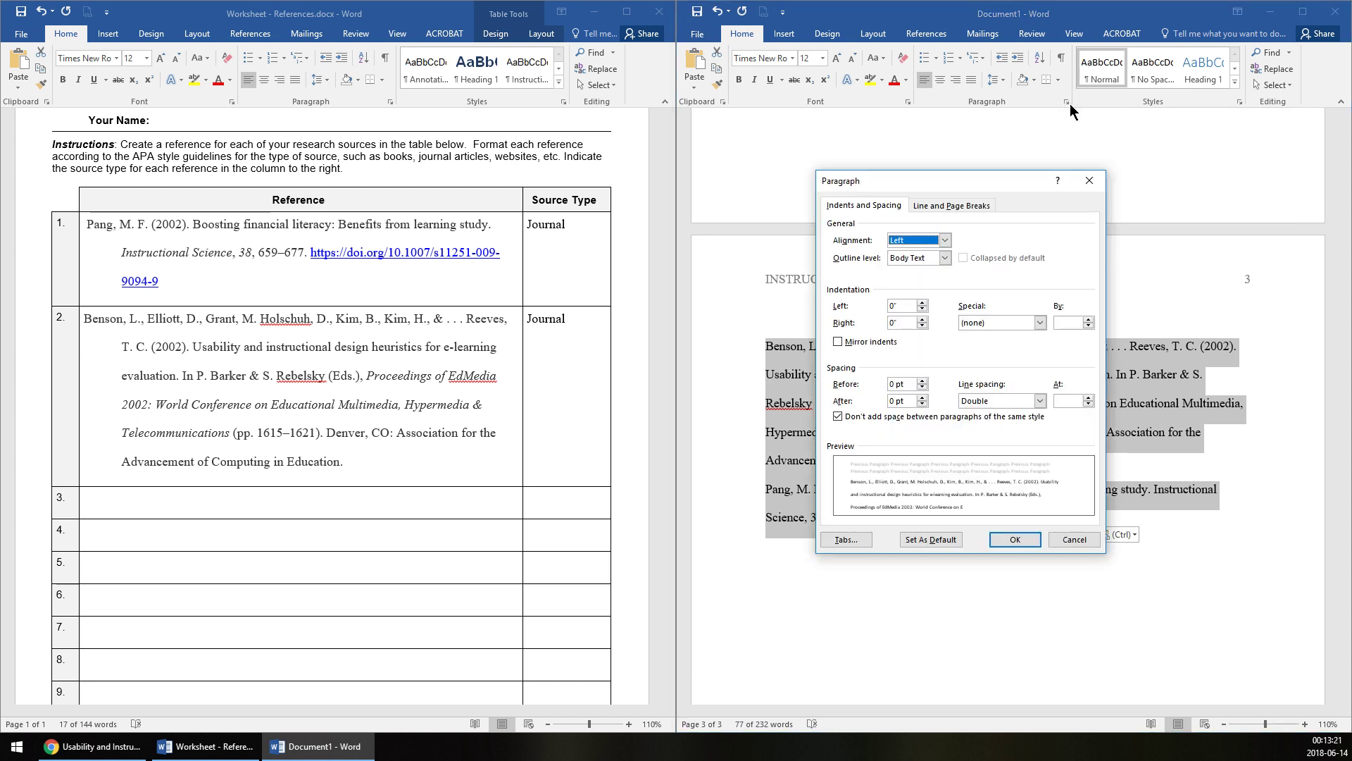
left_click(994, 324)
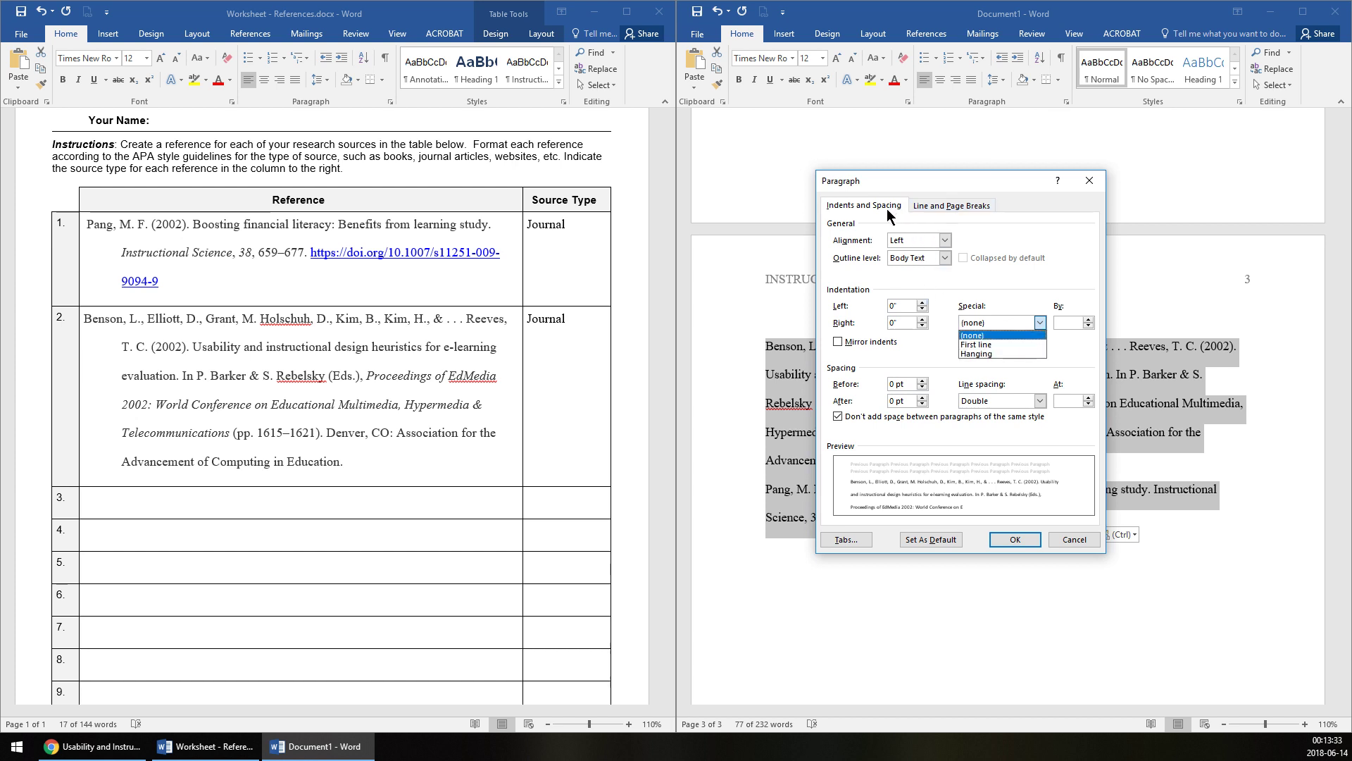
left_click(974, 354)
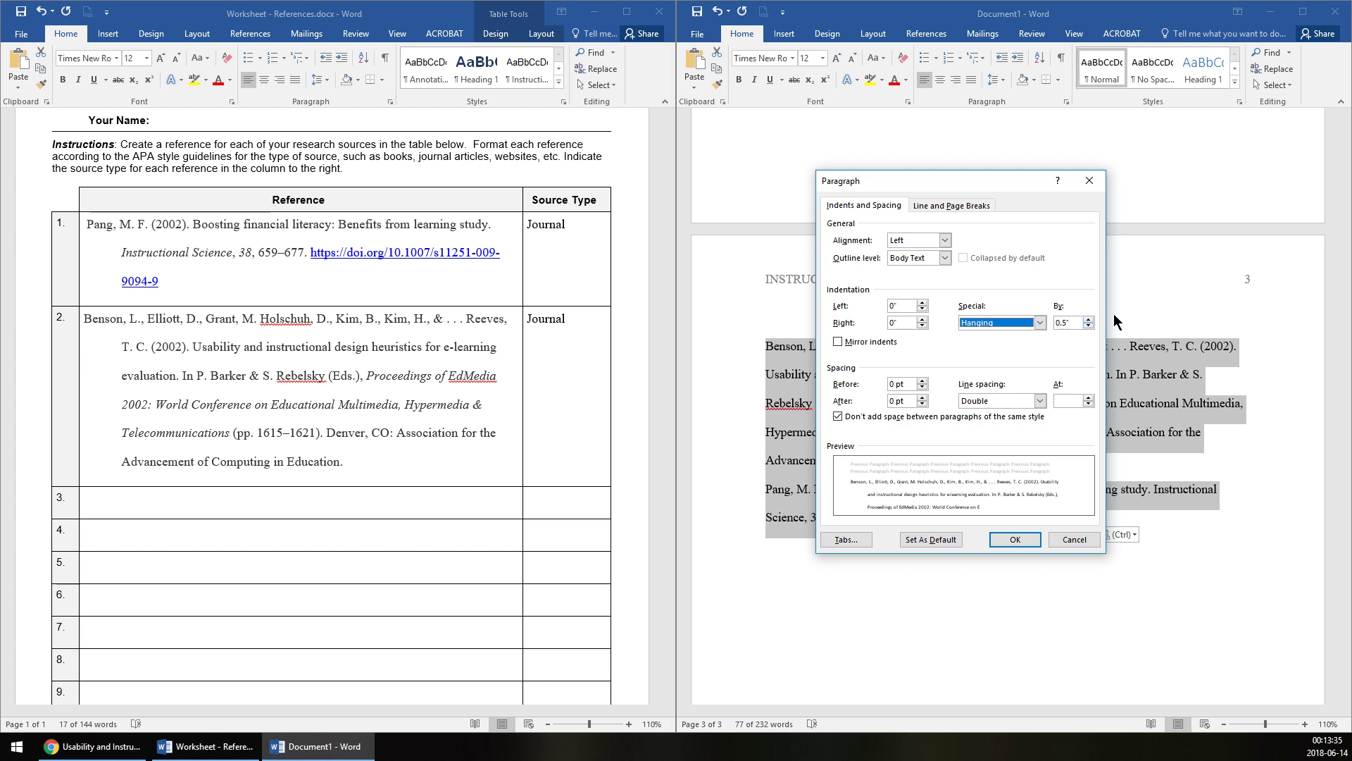
left_click(1076, 322)
left_click(1015, 539)
left_click(1256, 391)
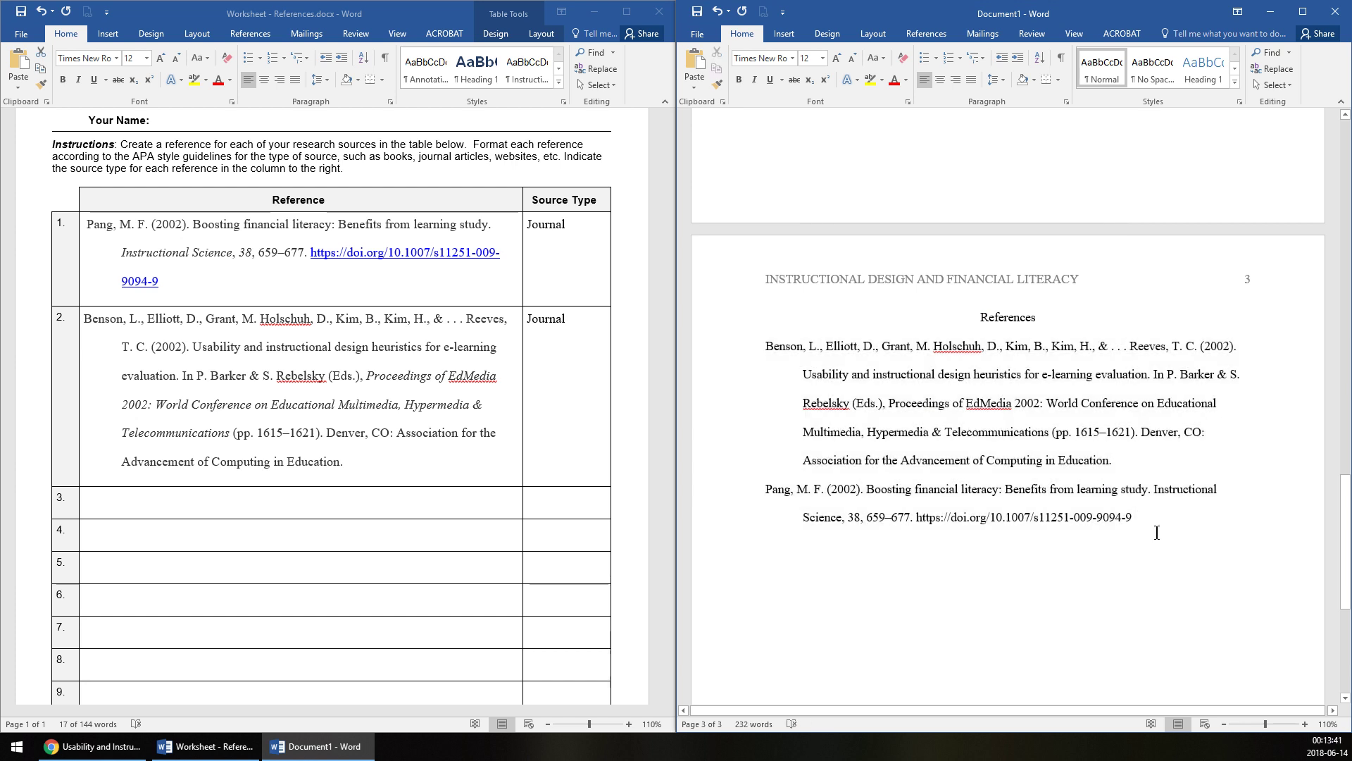
Undo the hanging indent and try indenting the continuation lines of the first entry under References with tab characters
key("ctrl+z")
left_click(1255, 355)
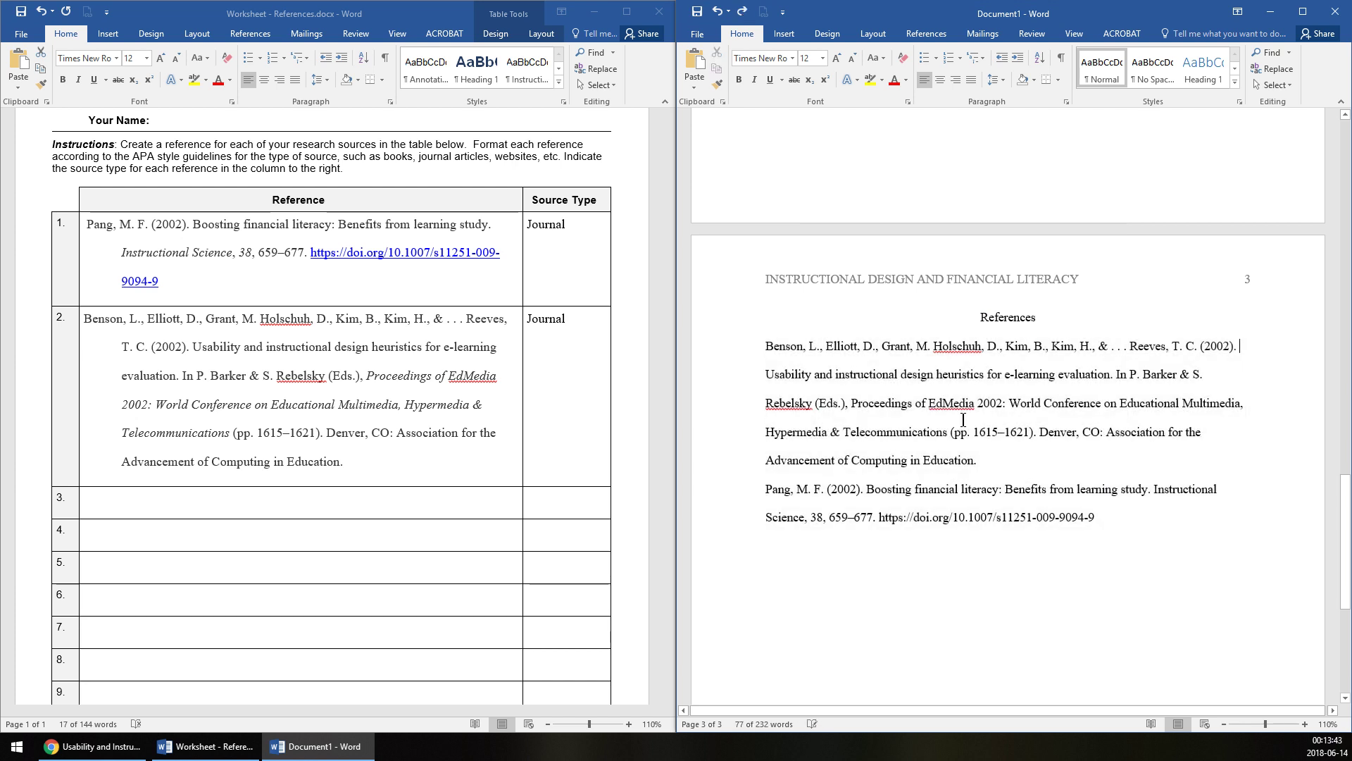
key("Tab")
key("ctrl+z")
key("BackSpace")
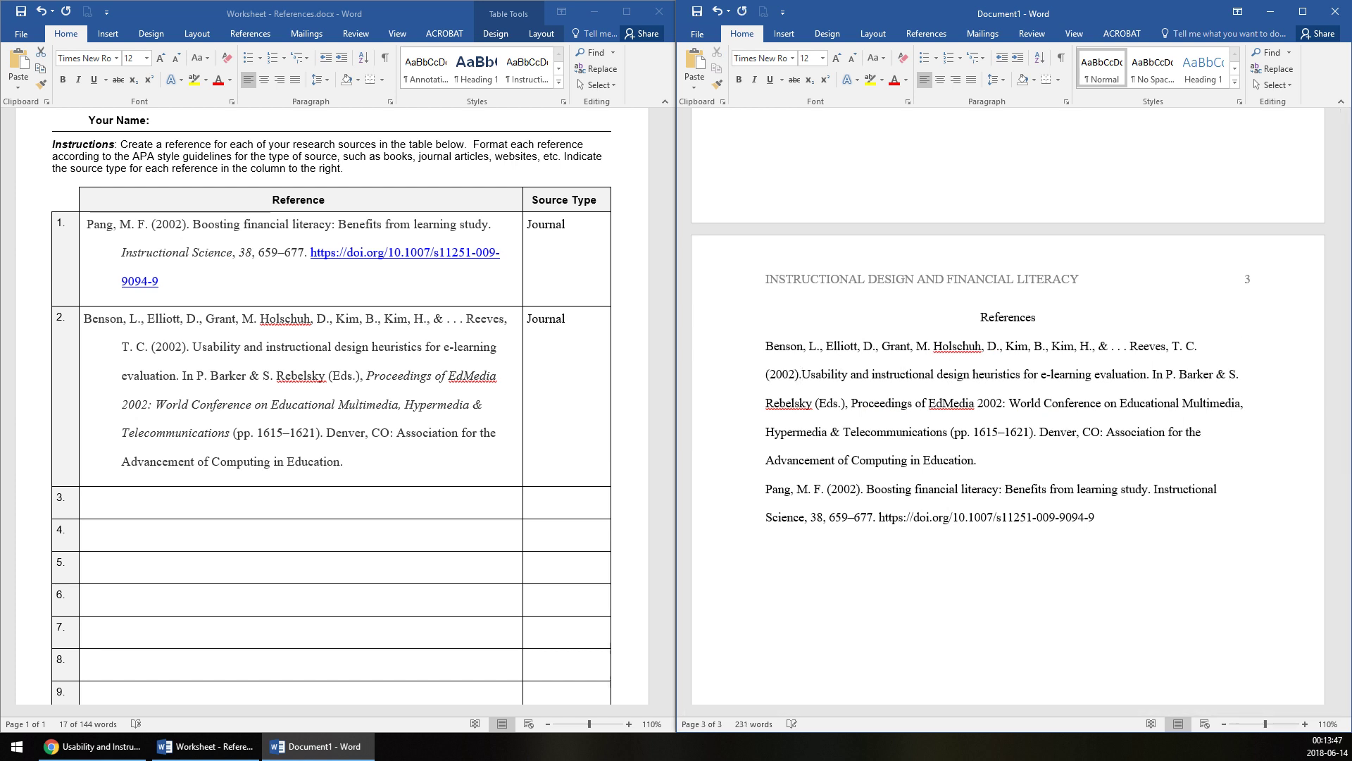
key("Tab")
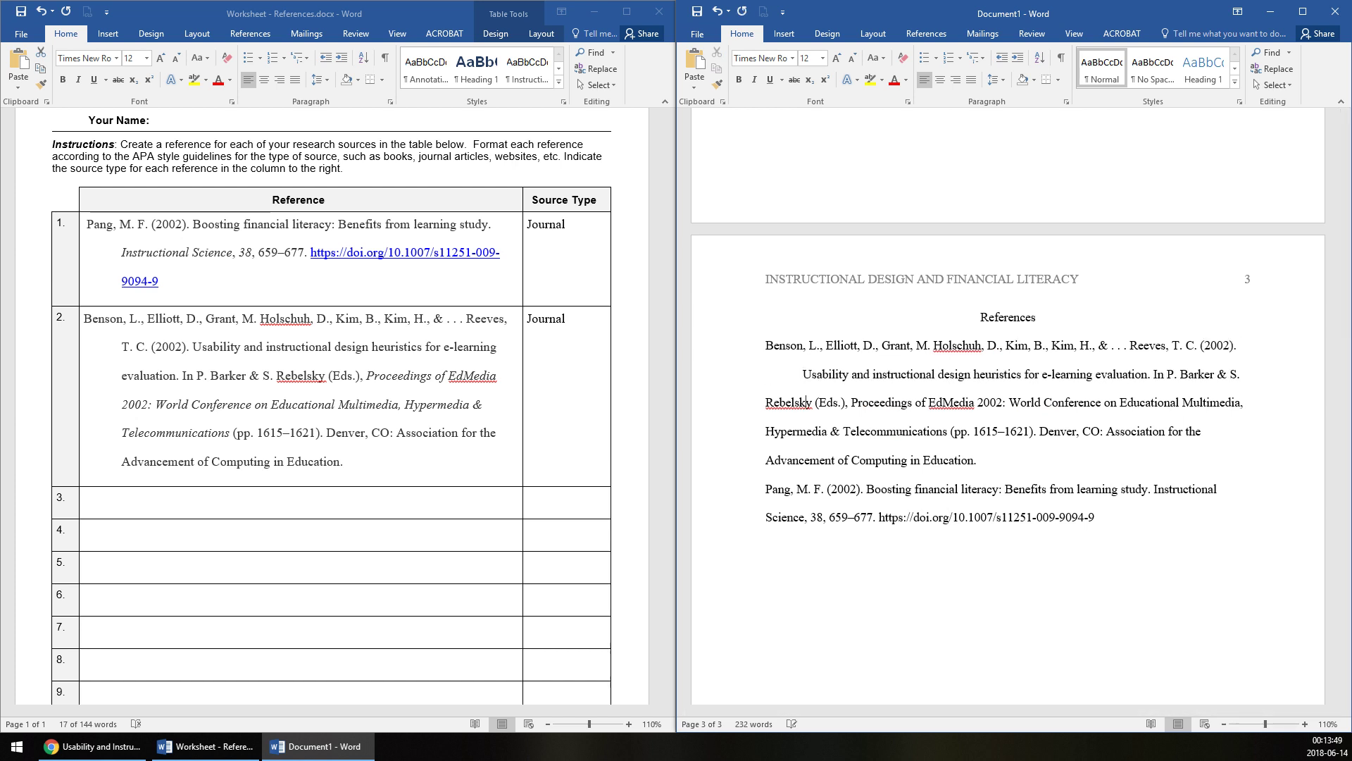
key("BackSpace")
key("Tab")
key("Tab")
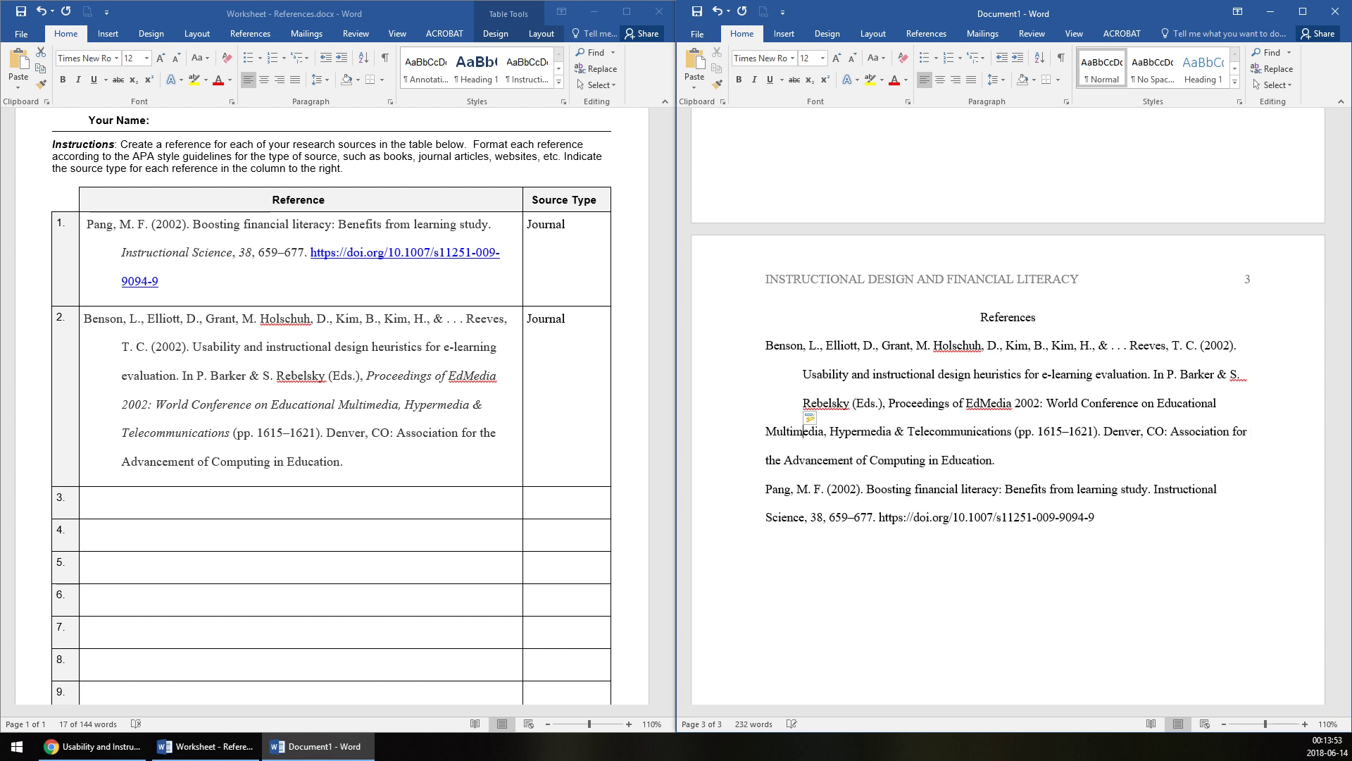
key("BackSpace")
key("Tab")
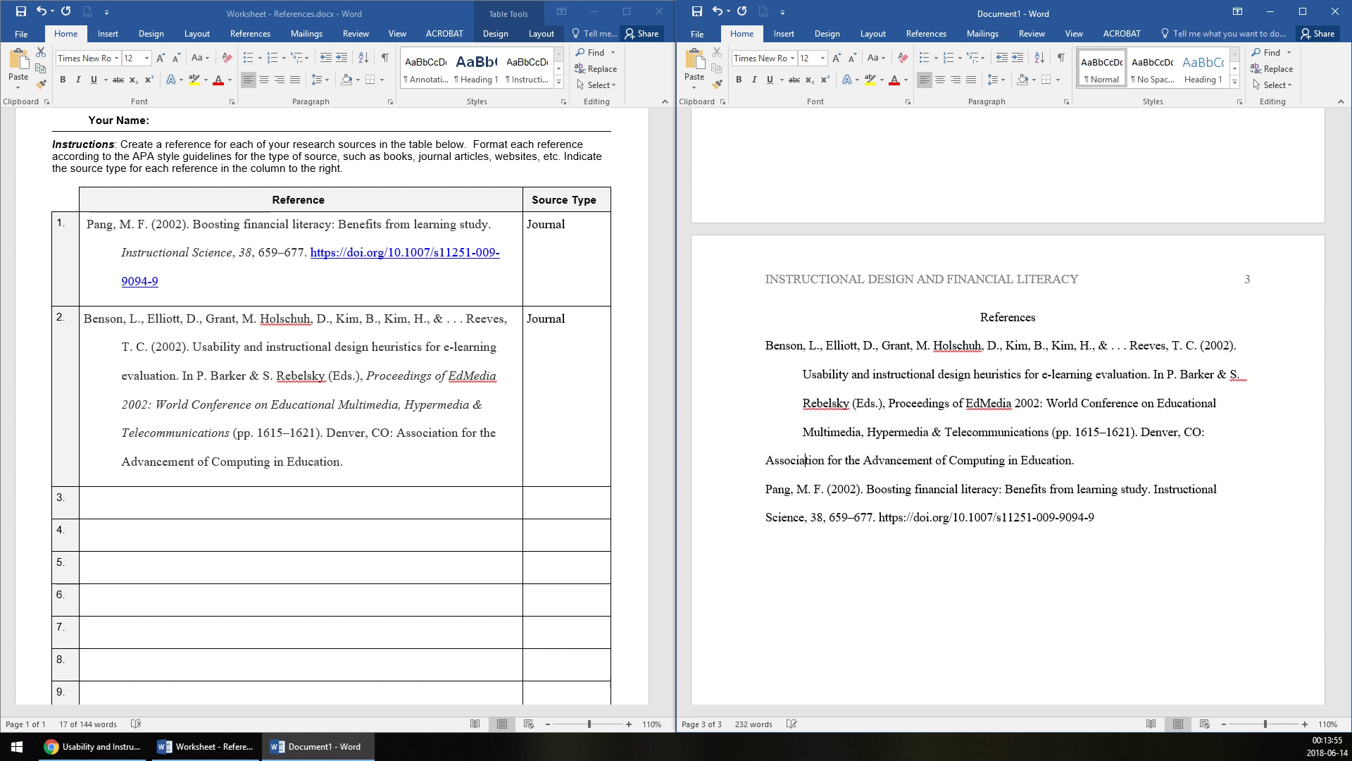
Undo the tab characters inserted in the first entry under References
key("ctrl+z")
key("ctrl+z")
key("ctrl+z")
key("ctrl+z")
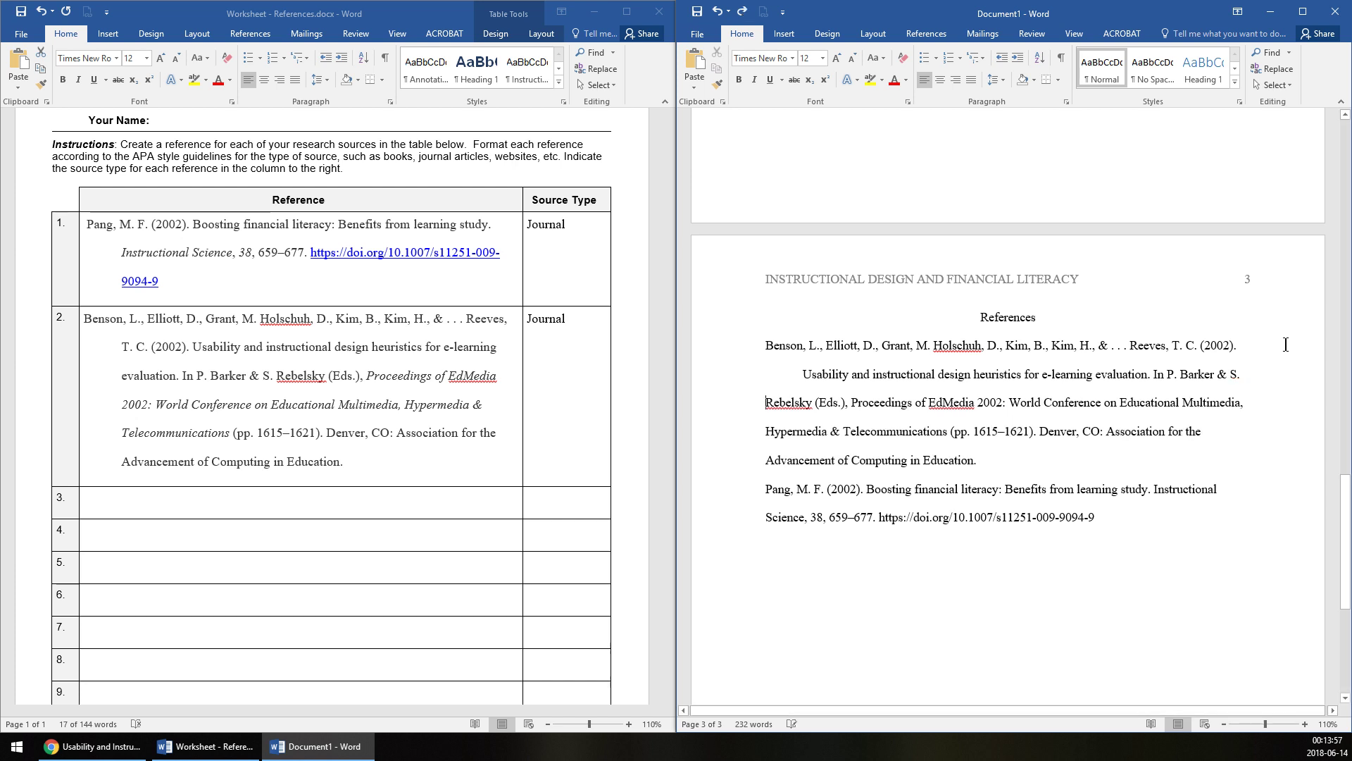
key("ctrl+z")
Format both entries under References with a hanging indent of 0.5"
left_click_drag(1149, 520, 764, 345)
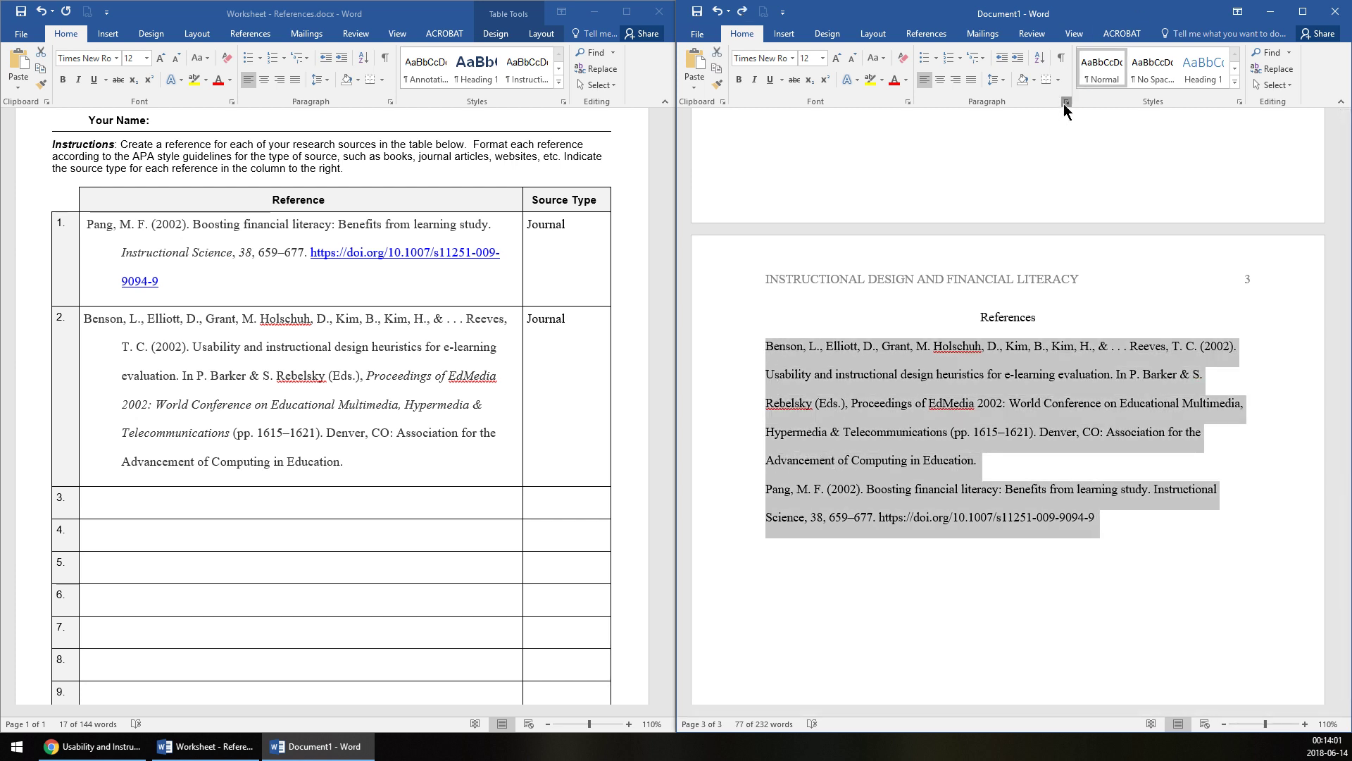
left_click(1066, 104)
left_click(1024, 321)
left_click(1000, 355)
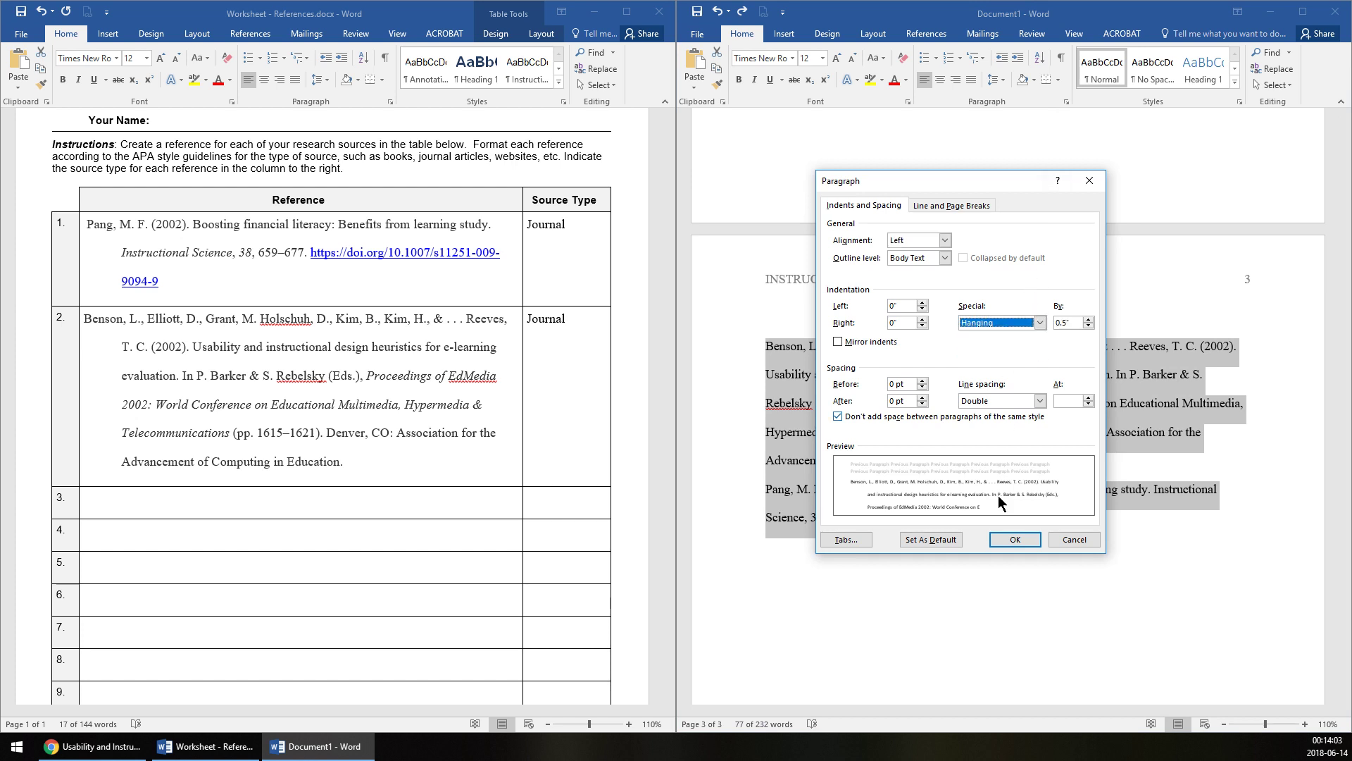
left_click(1014, 539)
left_click(1036, 413)
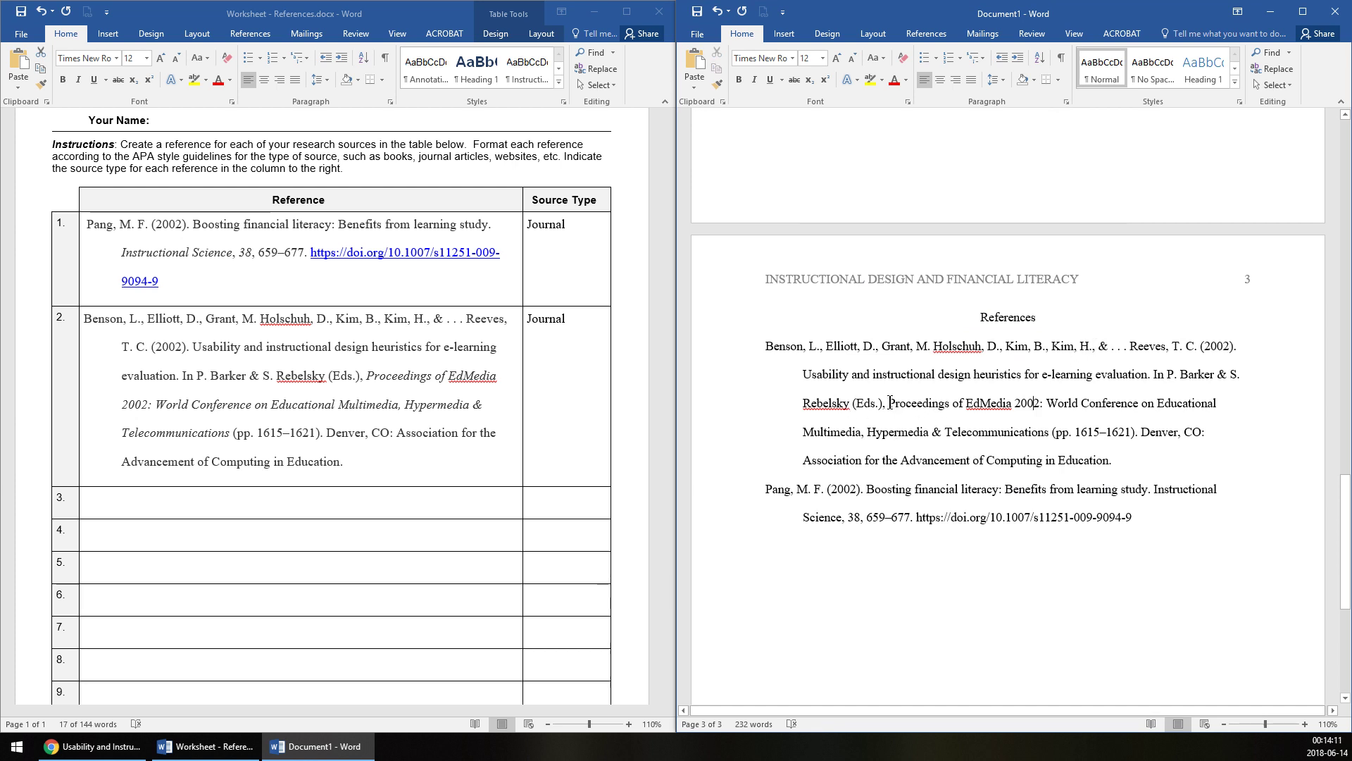
Italicize the first entry's proceedings title and the second entry's journal title and volume number, and turn the DOI into a hyperlink
left_click_drag(889, 403, 1049, 432)
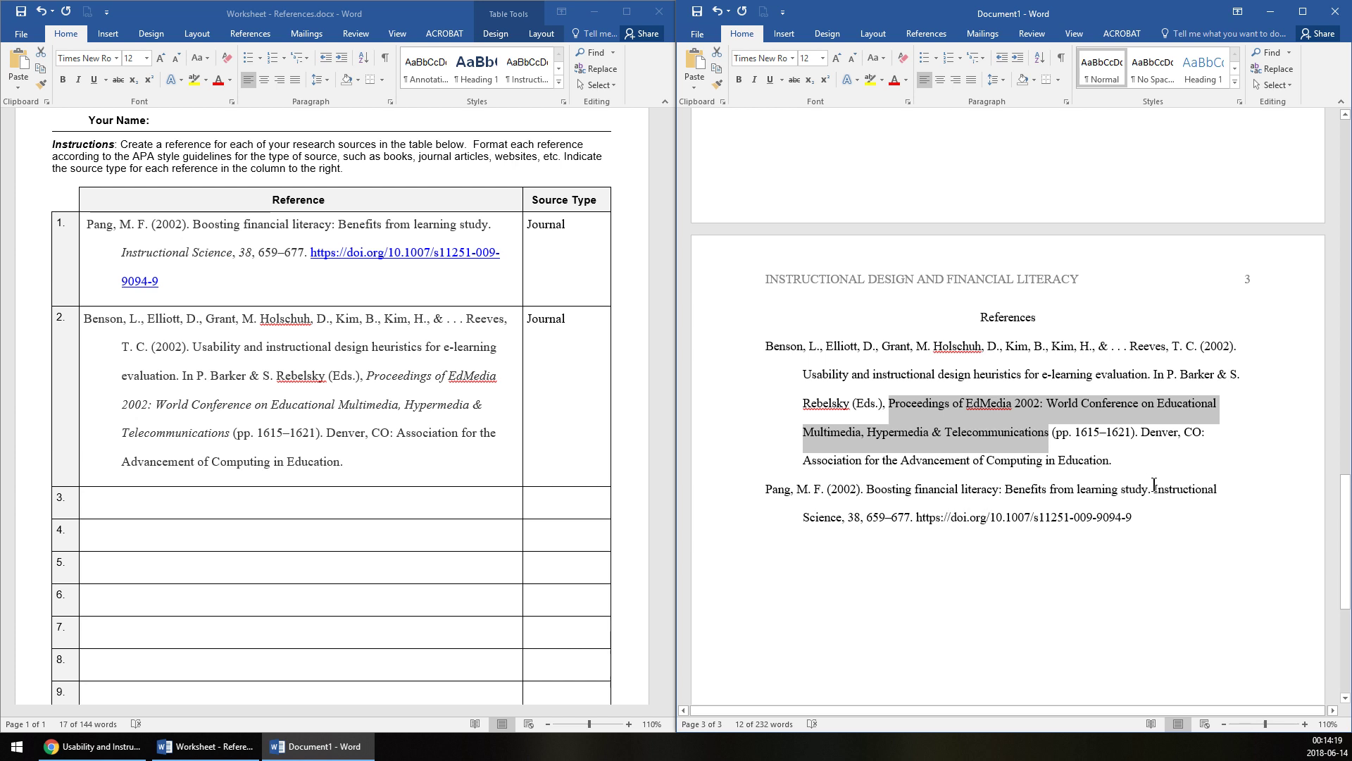
left_click_drag(1153, 486, 860, 521)
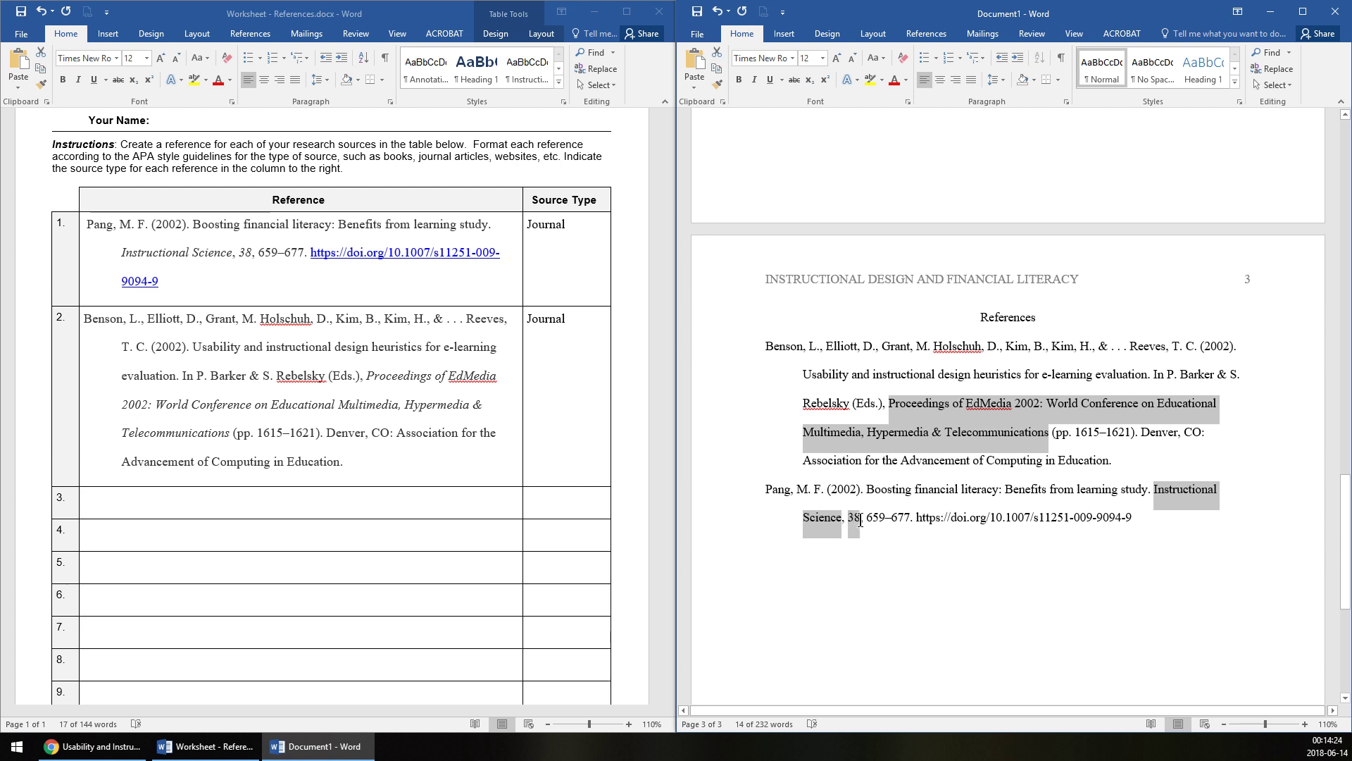
left_click(754, 79)
left_click(971, 377)
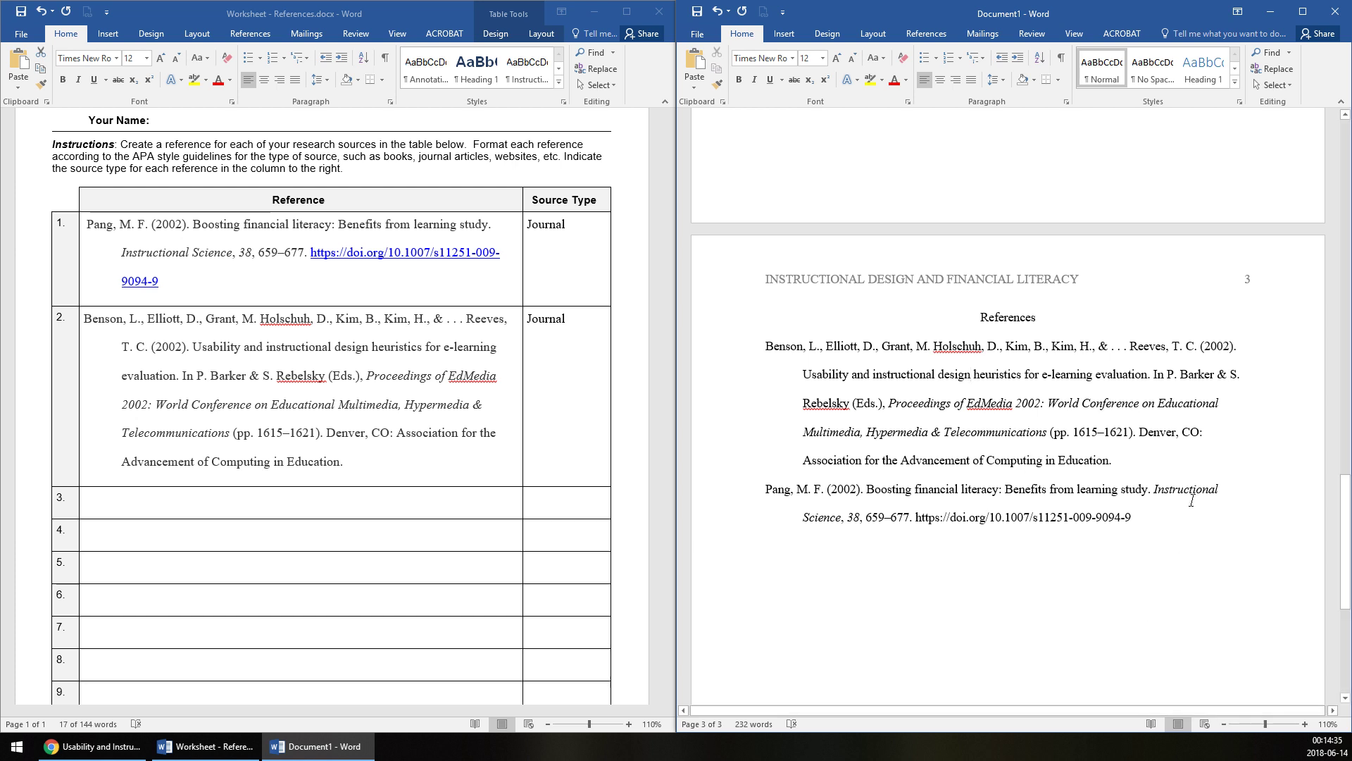
left_click(1183, 529)
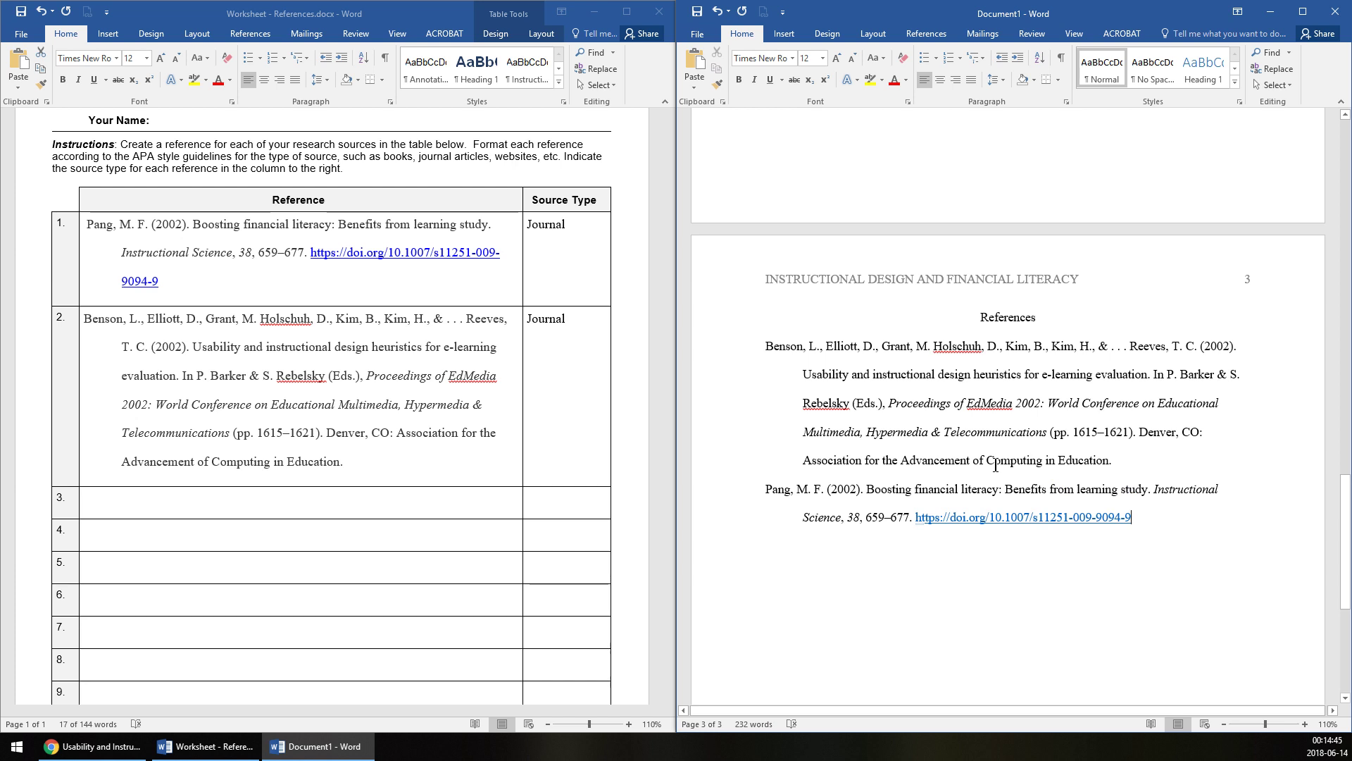
scroll(976, 421, "down", 3)
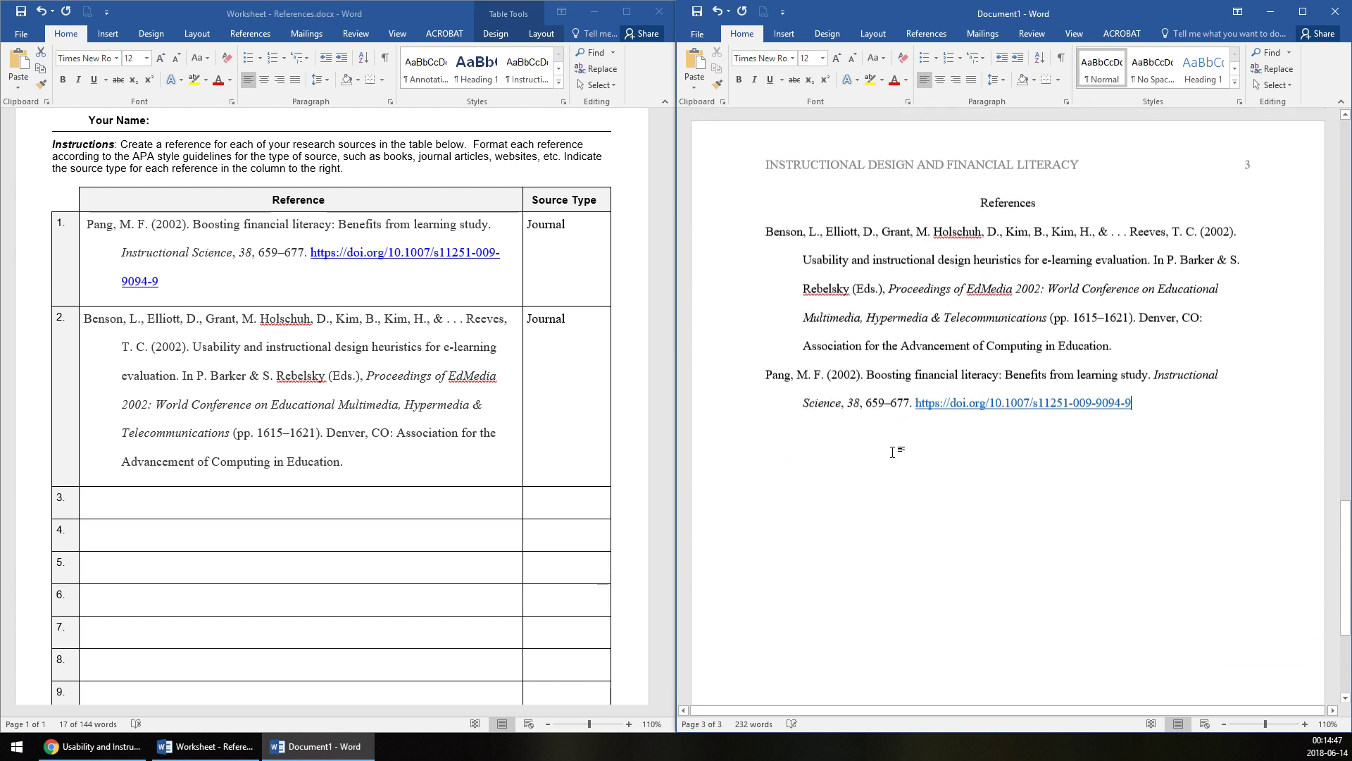
scroll(961, 437, "up", 3)
scroll(803, 384, "down", 5)
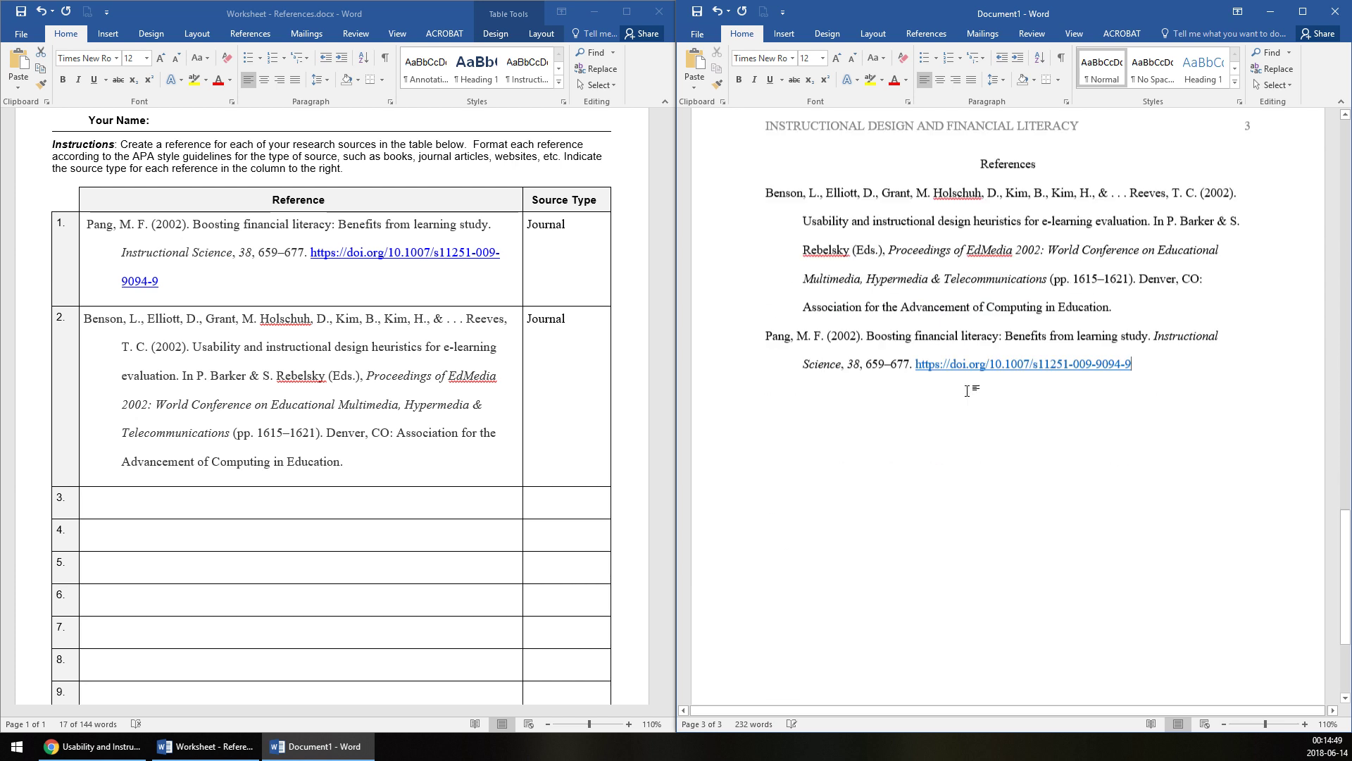
scroll(1190, 474, "up", 5)
scroll(1072, 519, "down", 3)
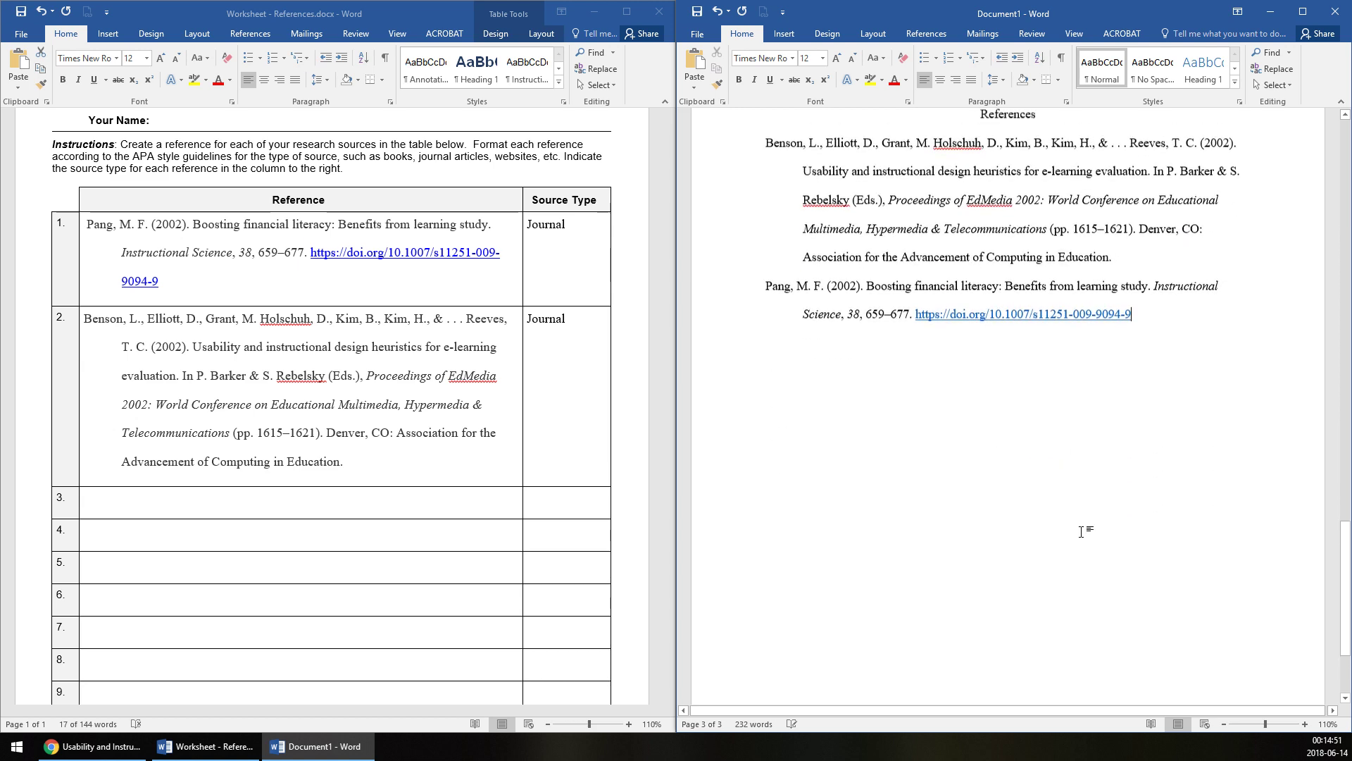
scroll(996, 538, "up", 2)
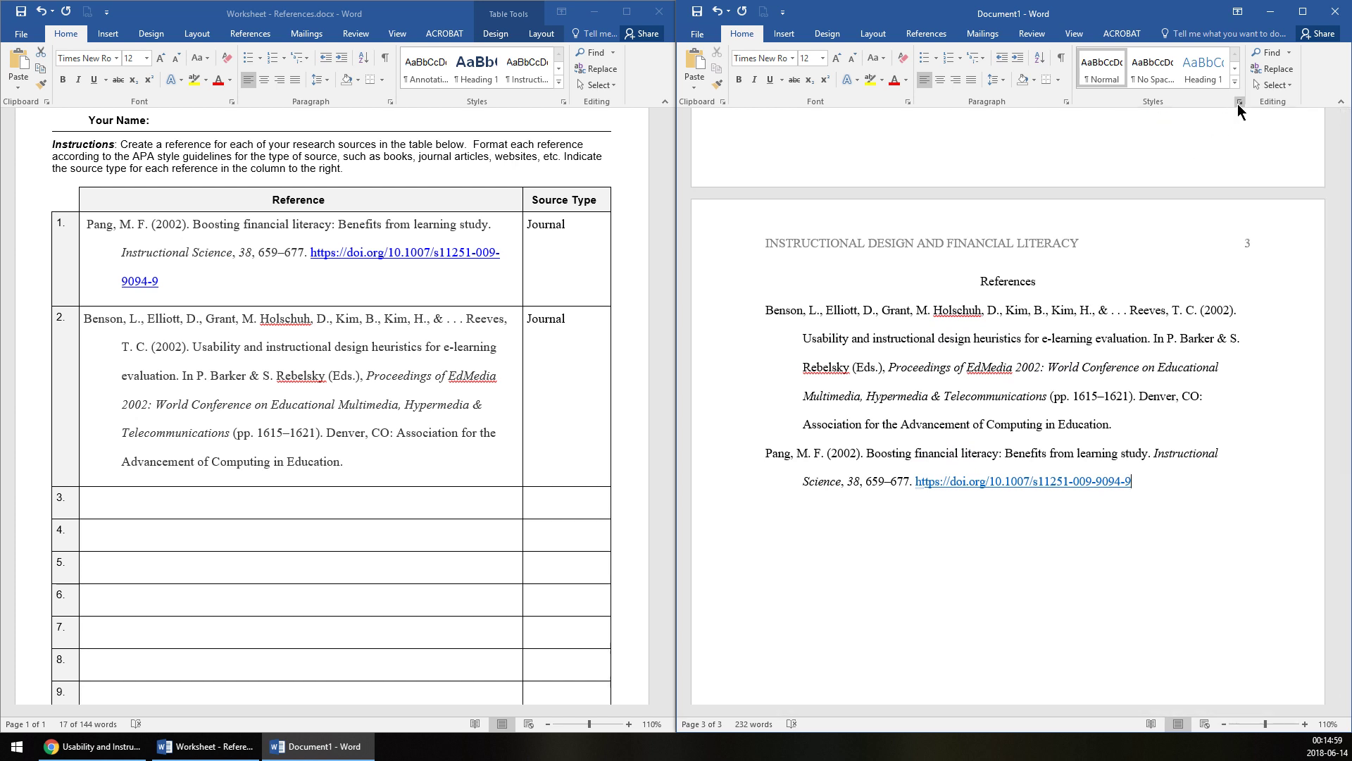
left_click_drag(1148, 333, 1128, 367)
scroll(1137, 352, "up", 3)
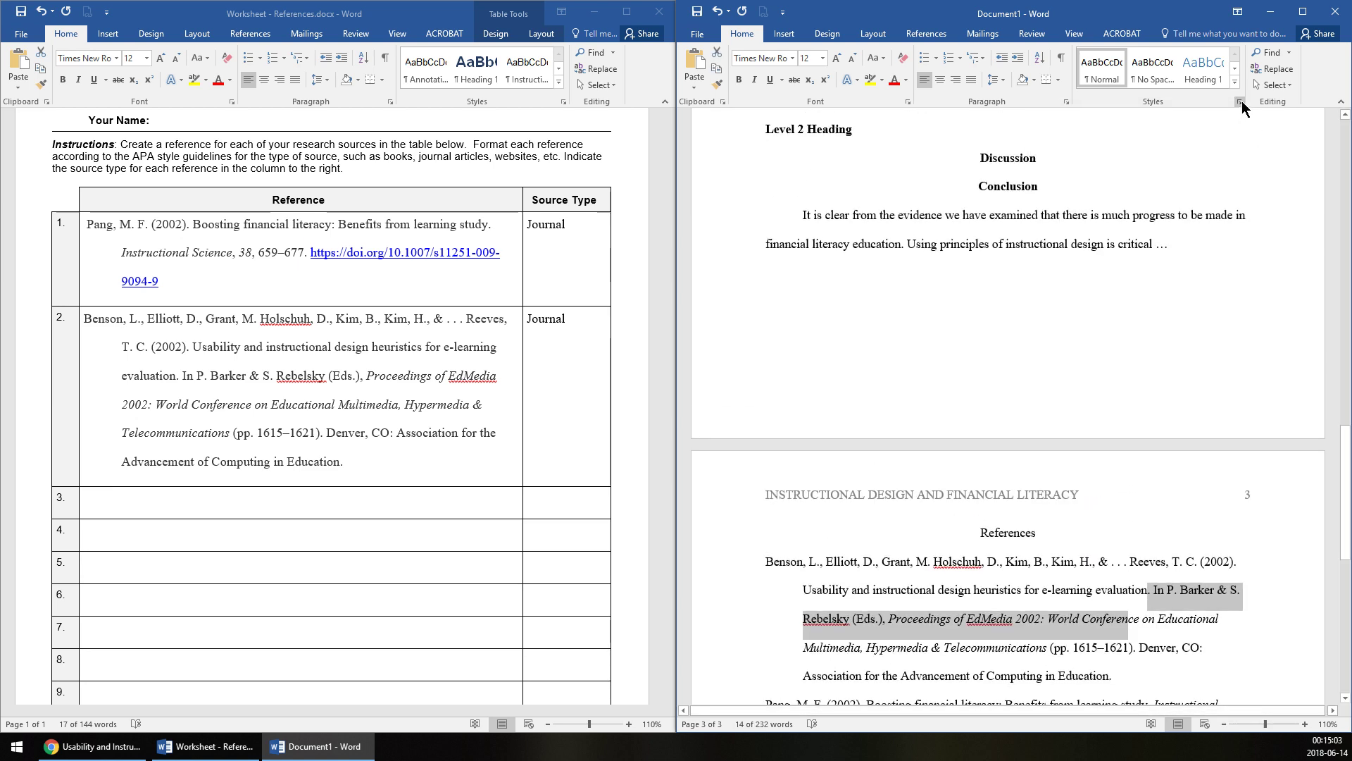
left_click(1304, 14)
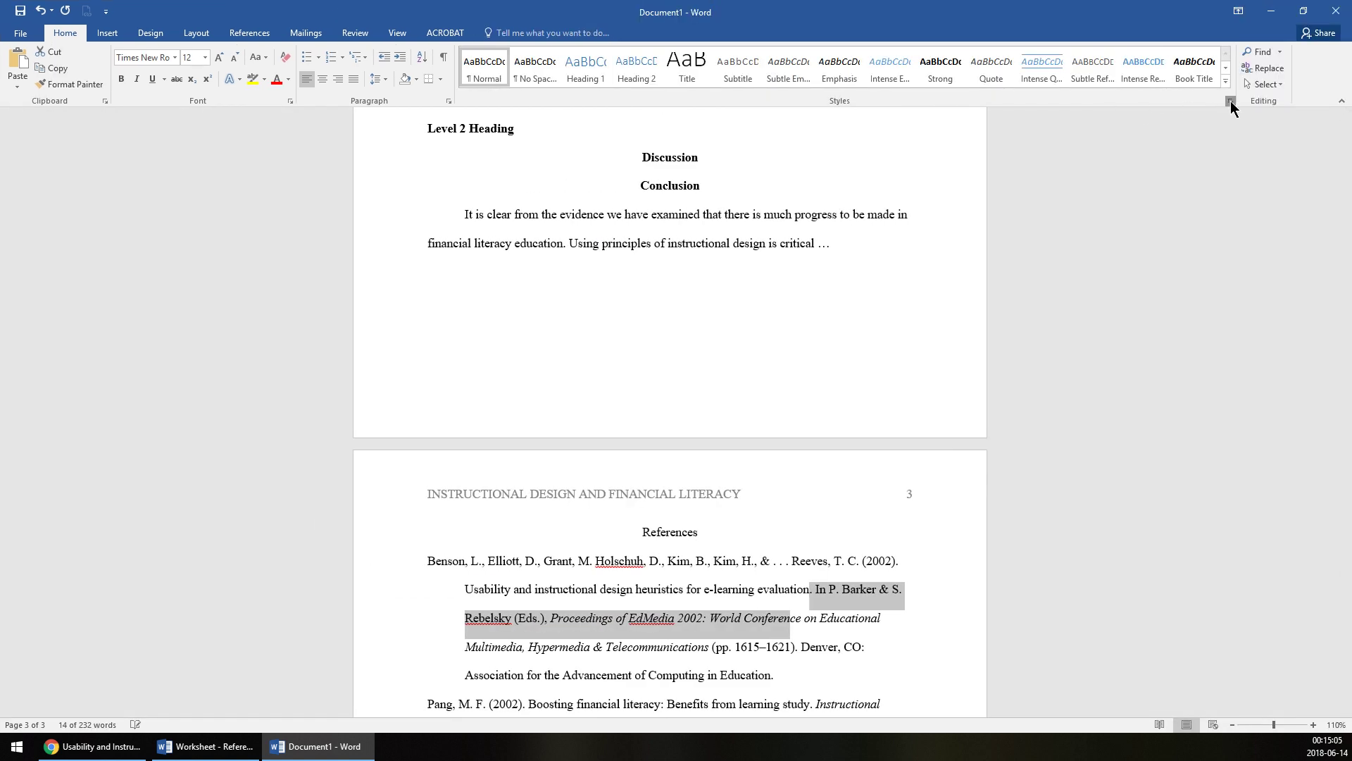
left_click(1304, 11)
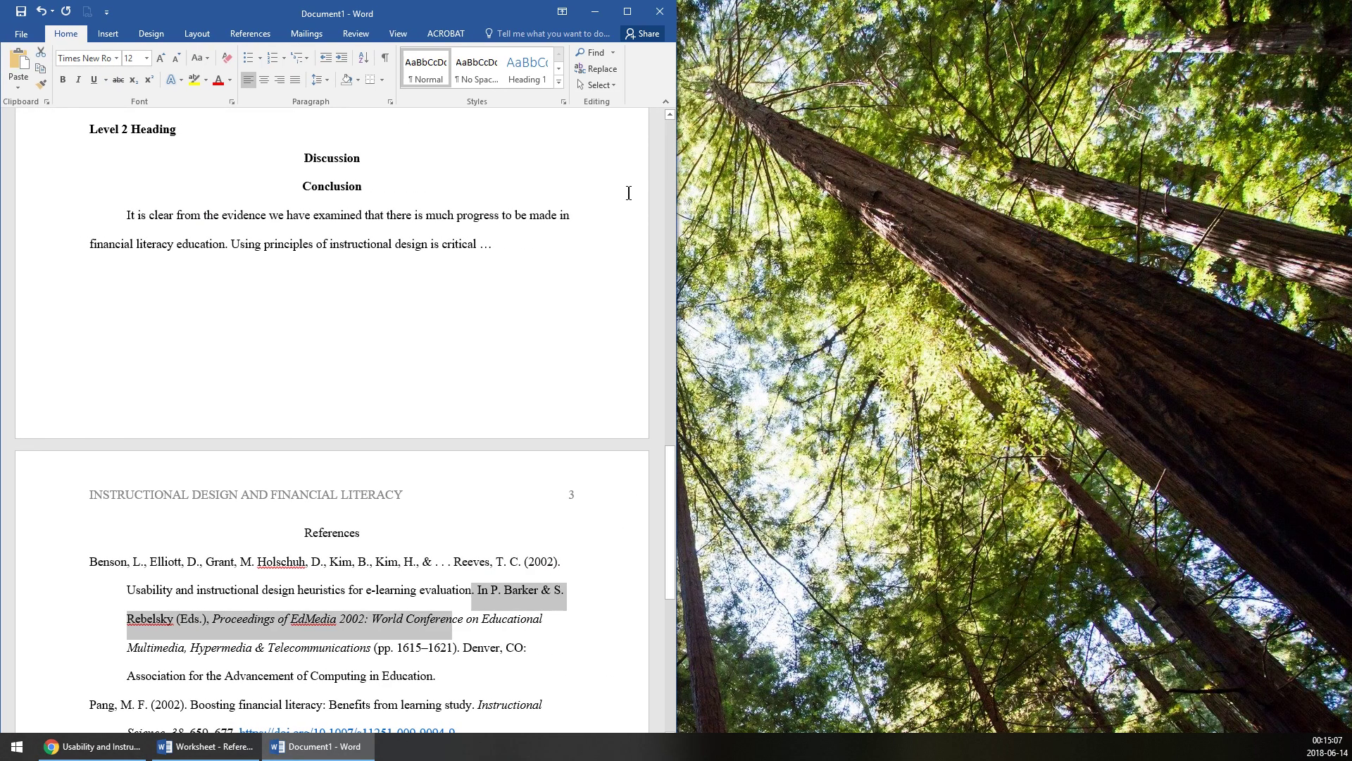
key("super+Right")
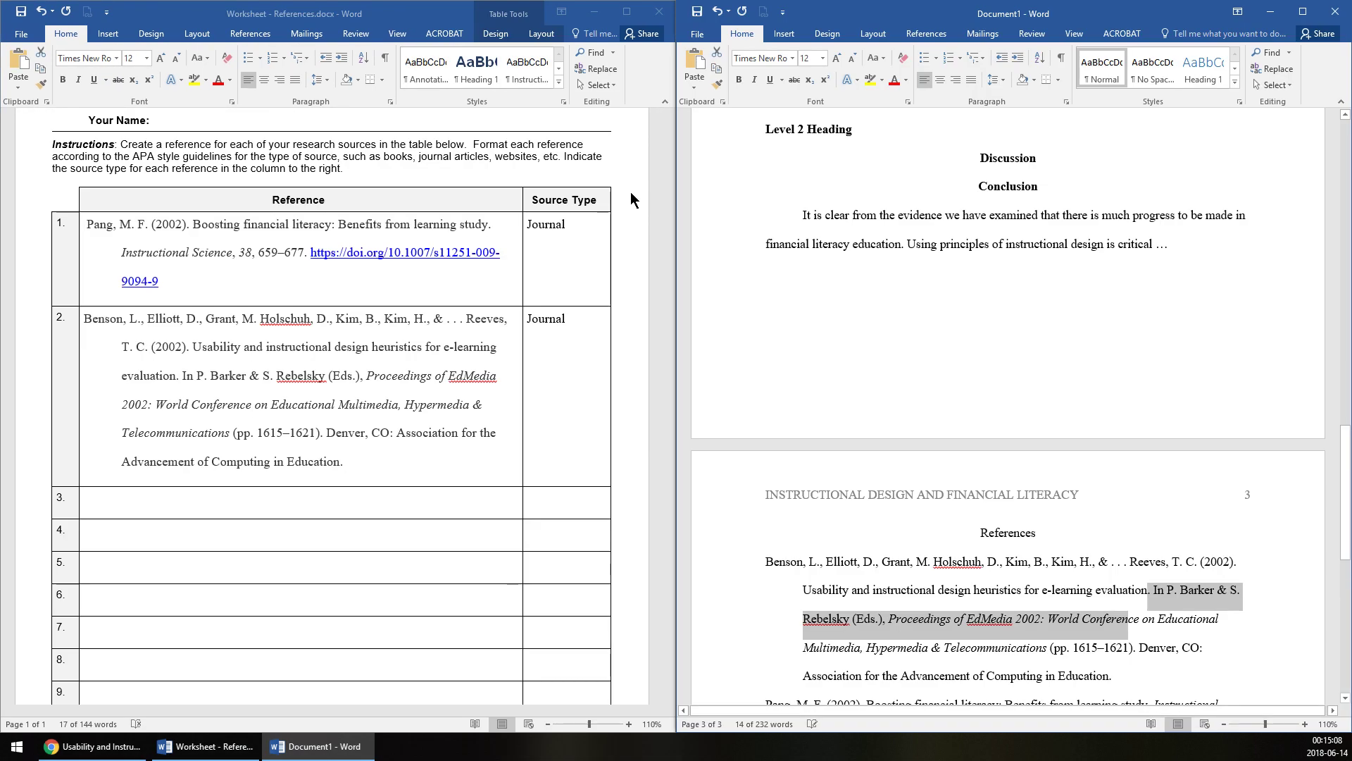
Examine the available text styles and the options for creating a new style from formatting
left_click(1234, 82)
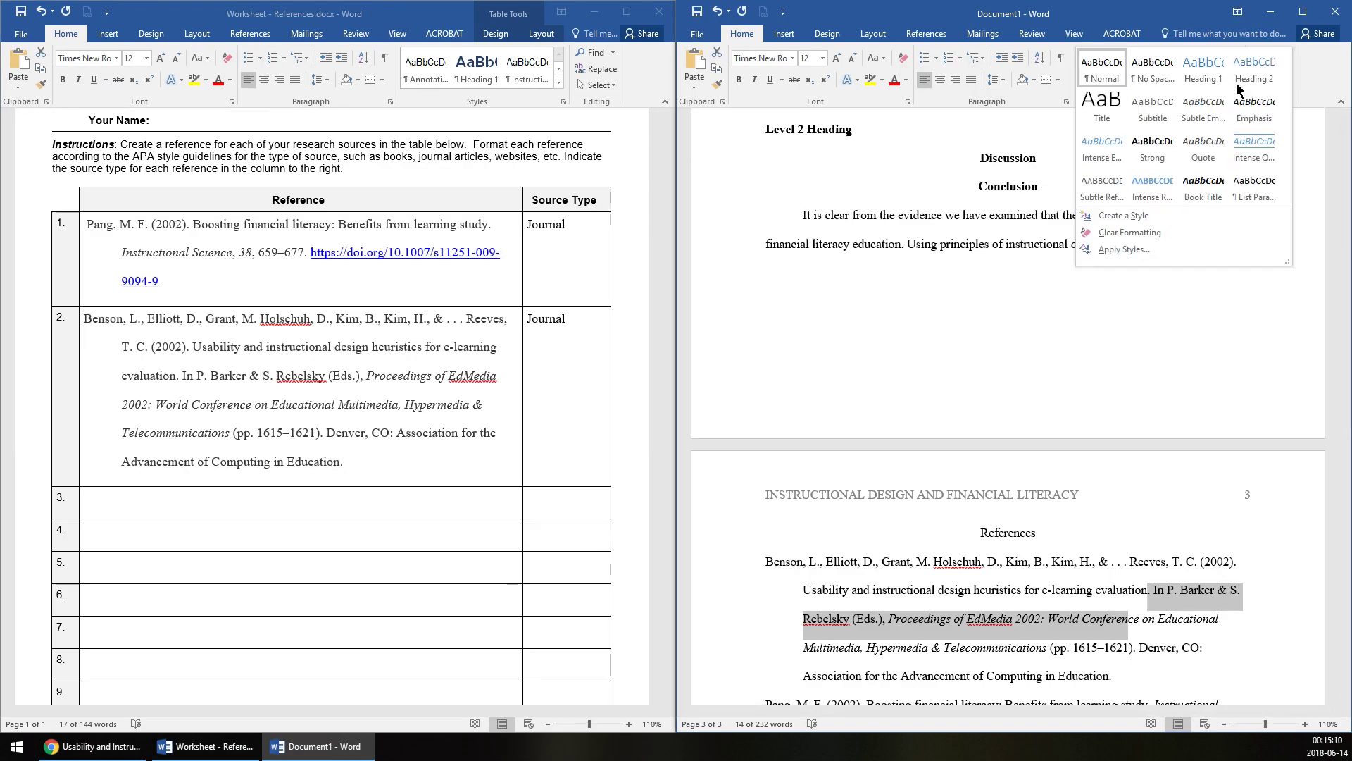
left_click(1020, 317)
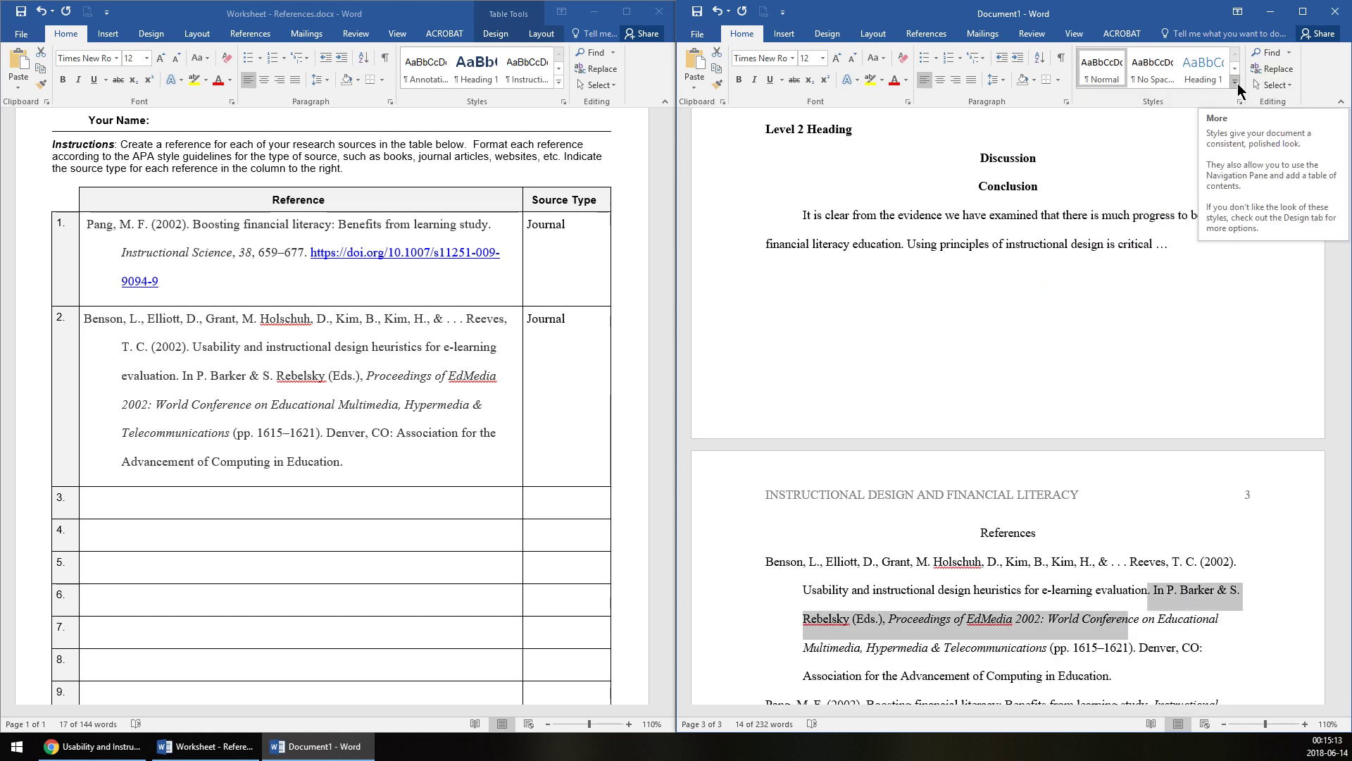
left_click(1236, 85)
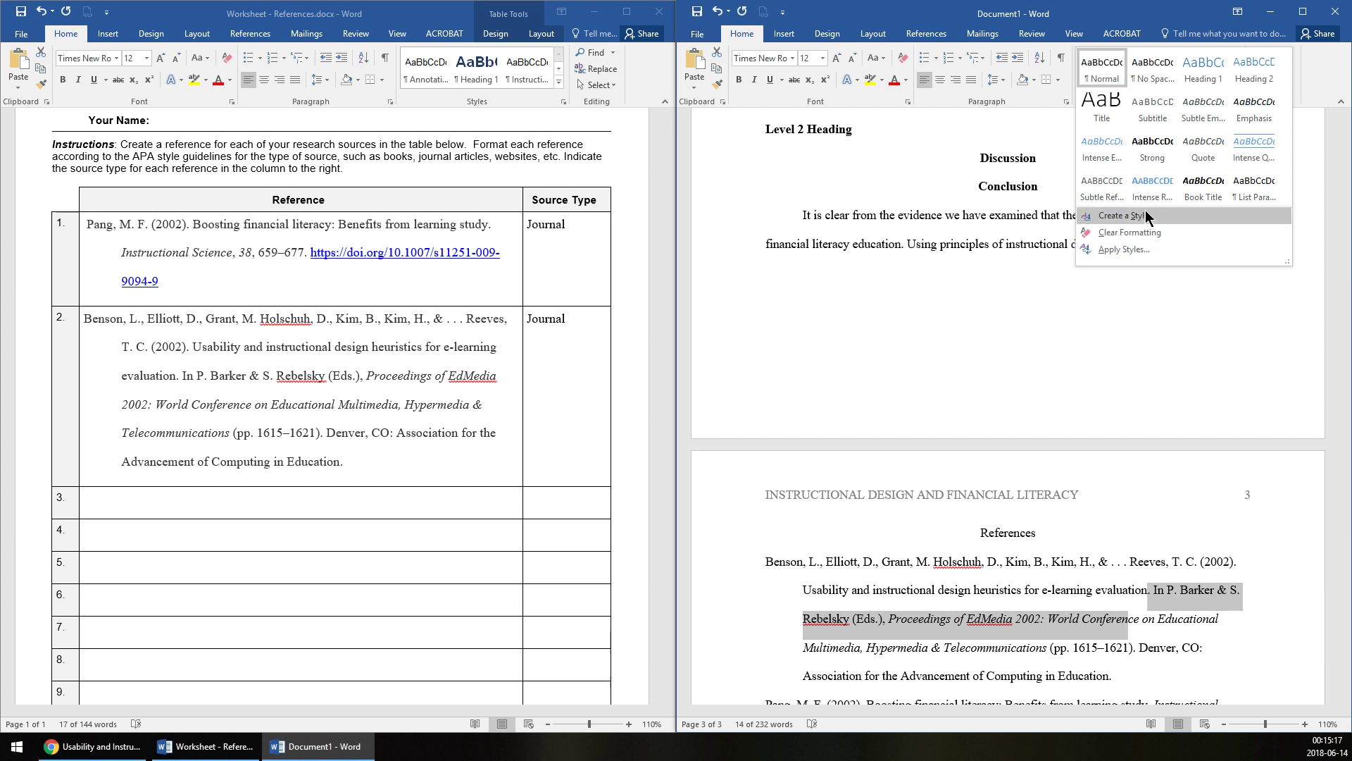
left_click(1123, 216)
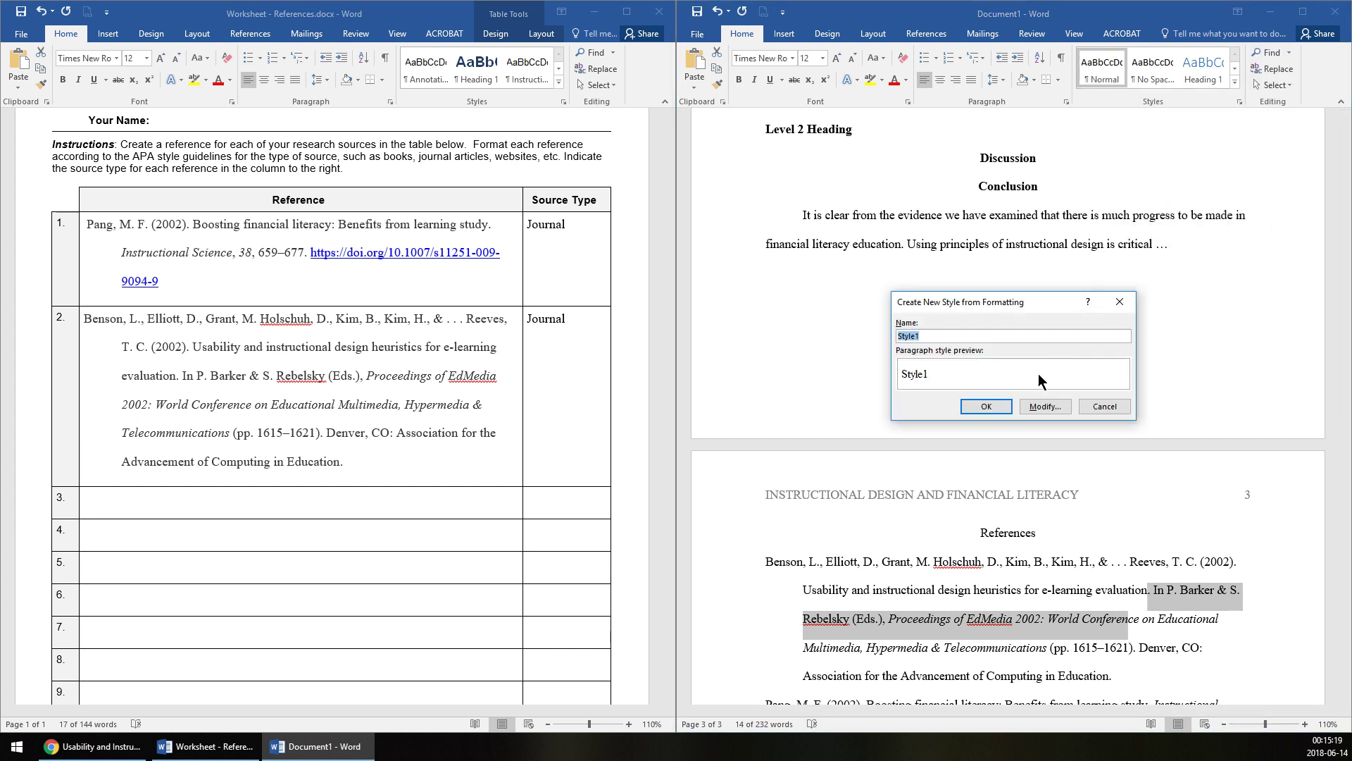
left_click(1122, 400)
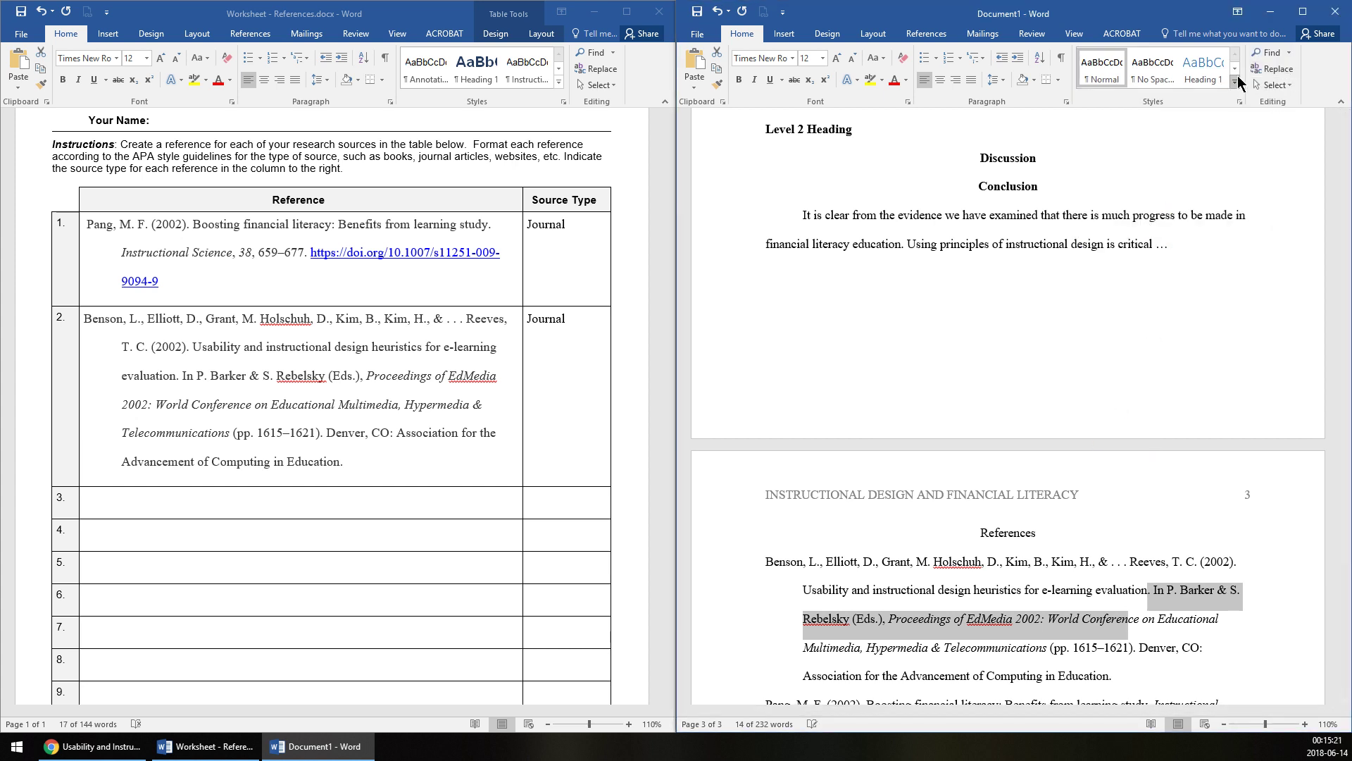
left_click(1236, 69)
left_click(1236, 82)
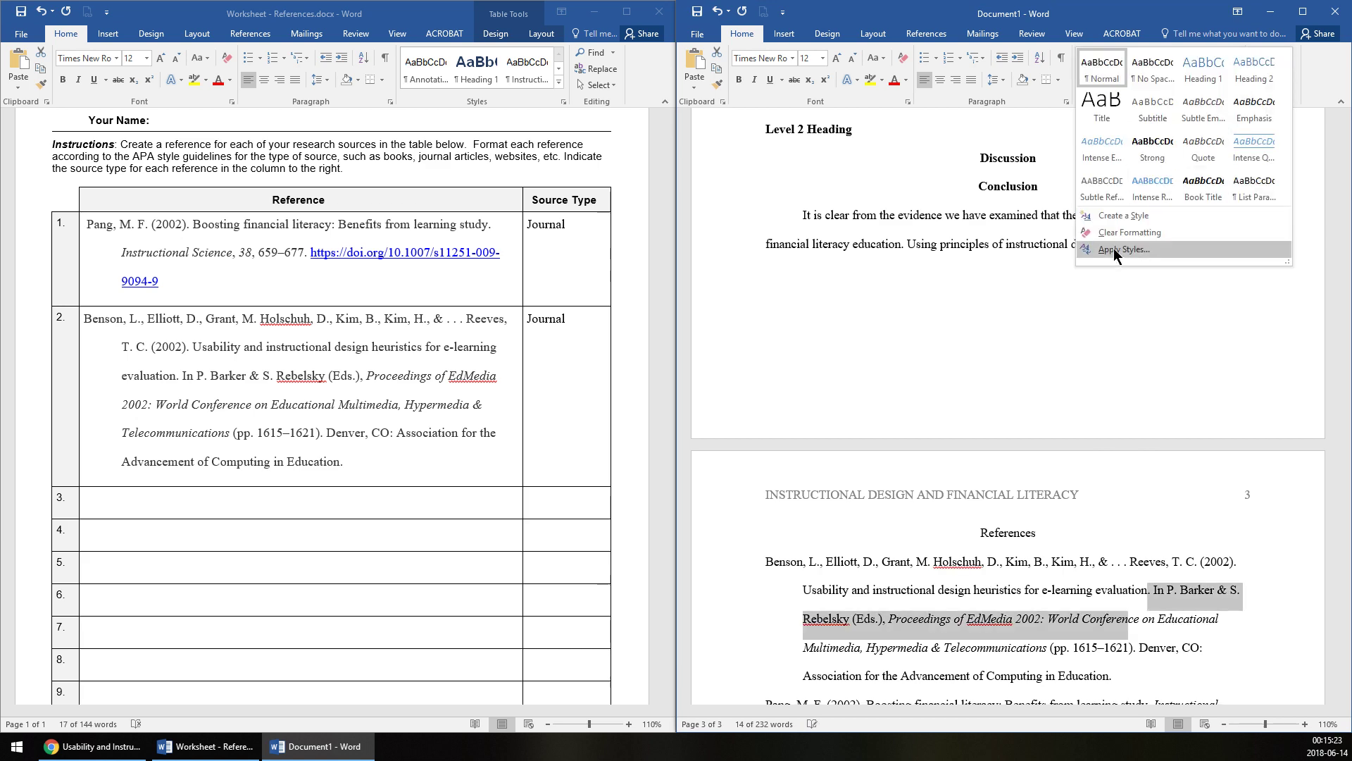
left_click(1124, 329)
scroll(1124, 329, "up", 10)
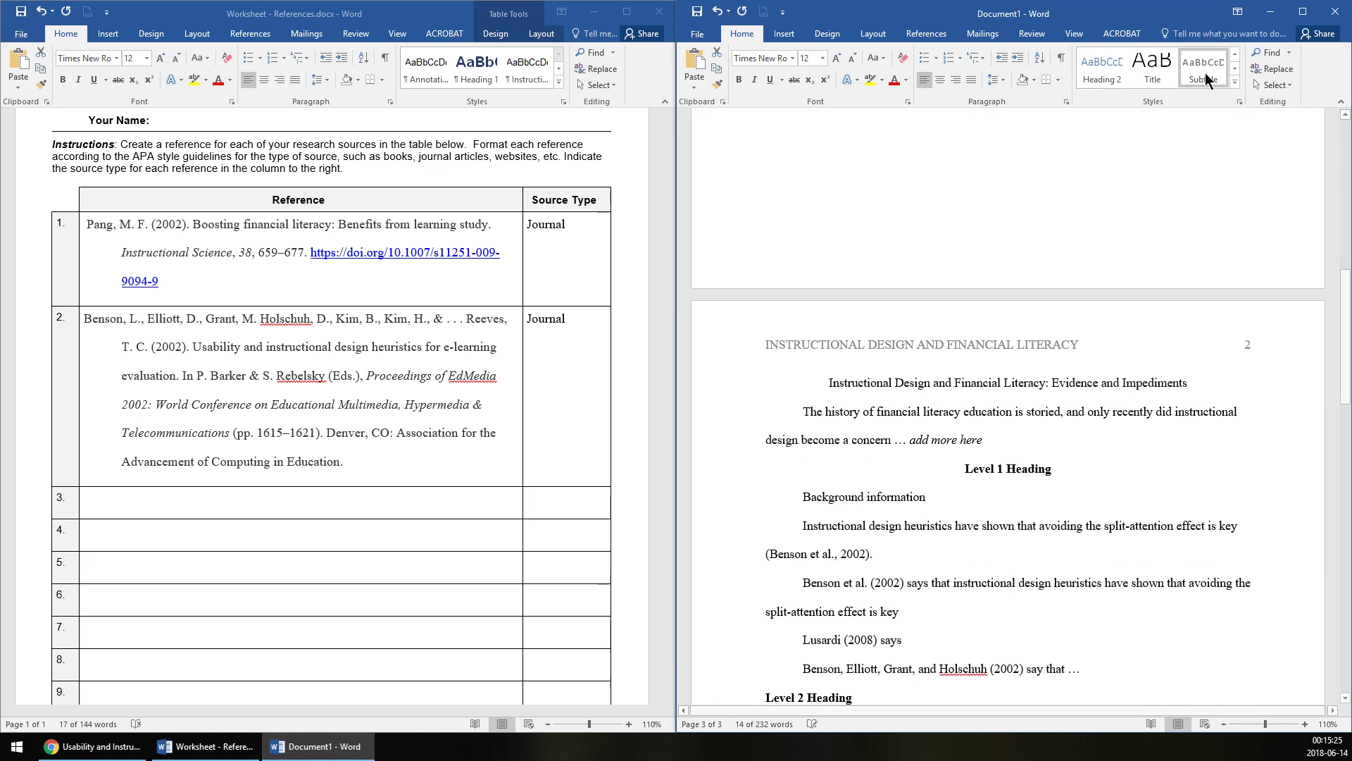
right_click(1240, 104)
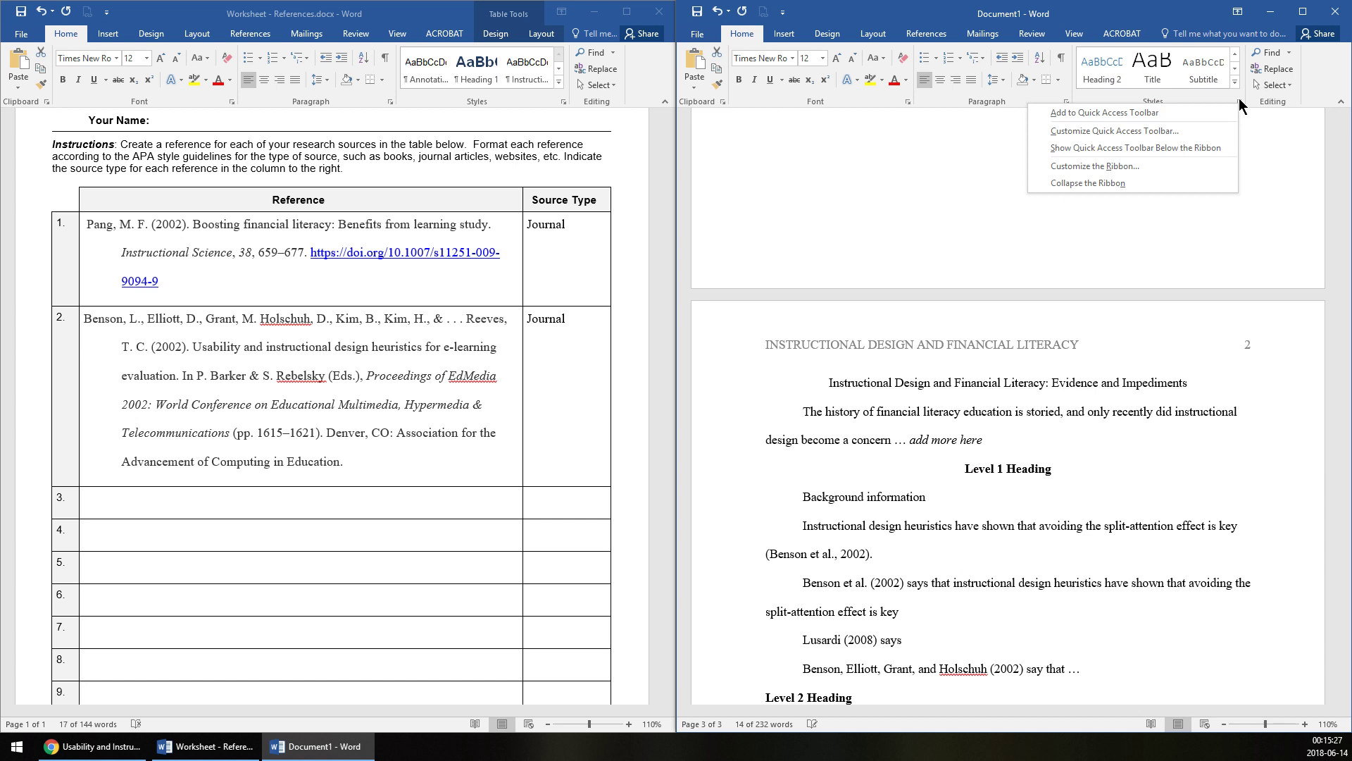
left_click(1242, 103)
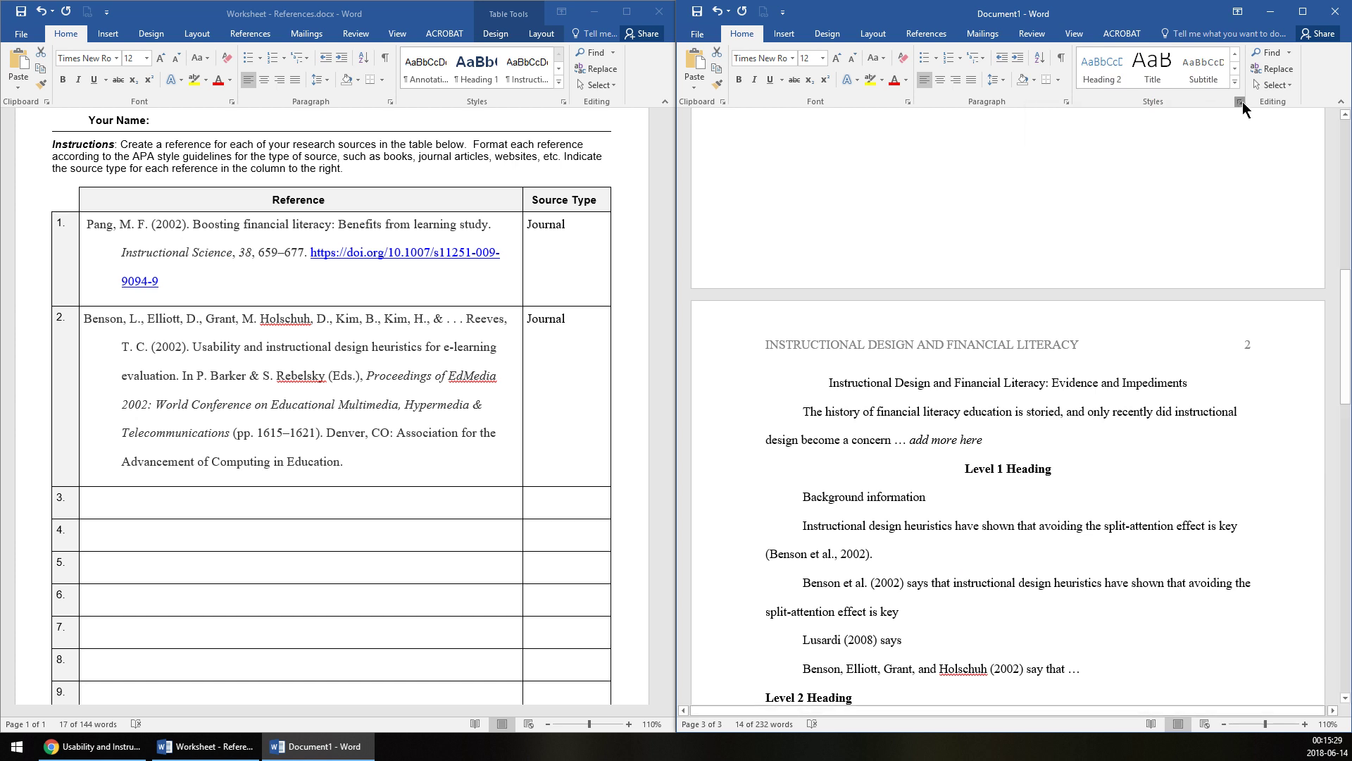
scroll(1235, 164, "up", 8)
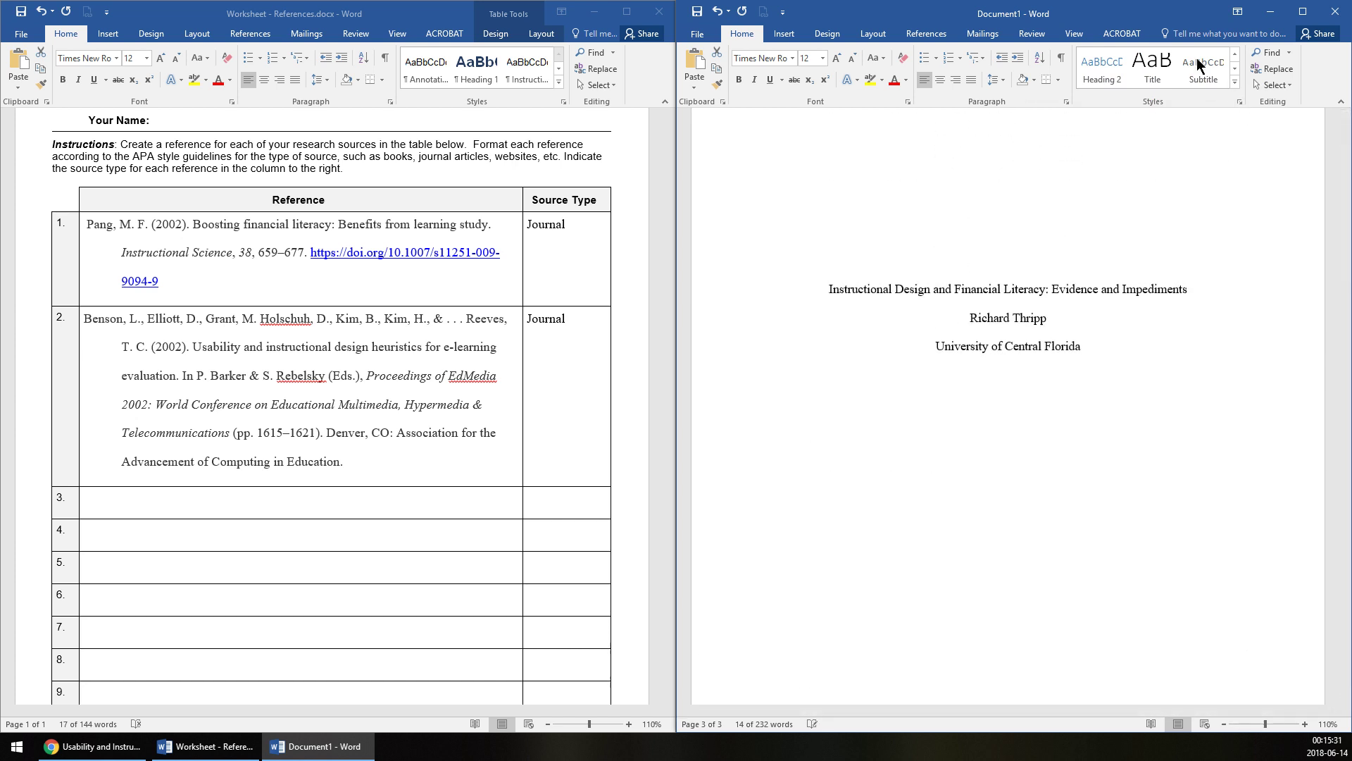
left_click_drag(1139, 16, 1077, 0)
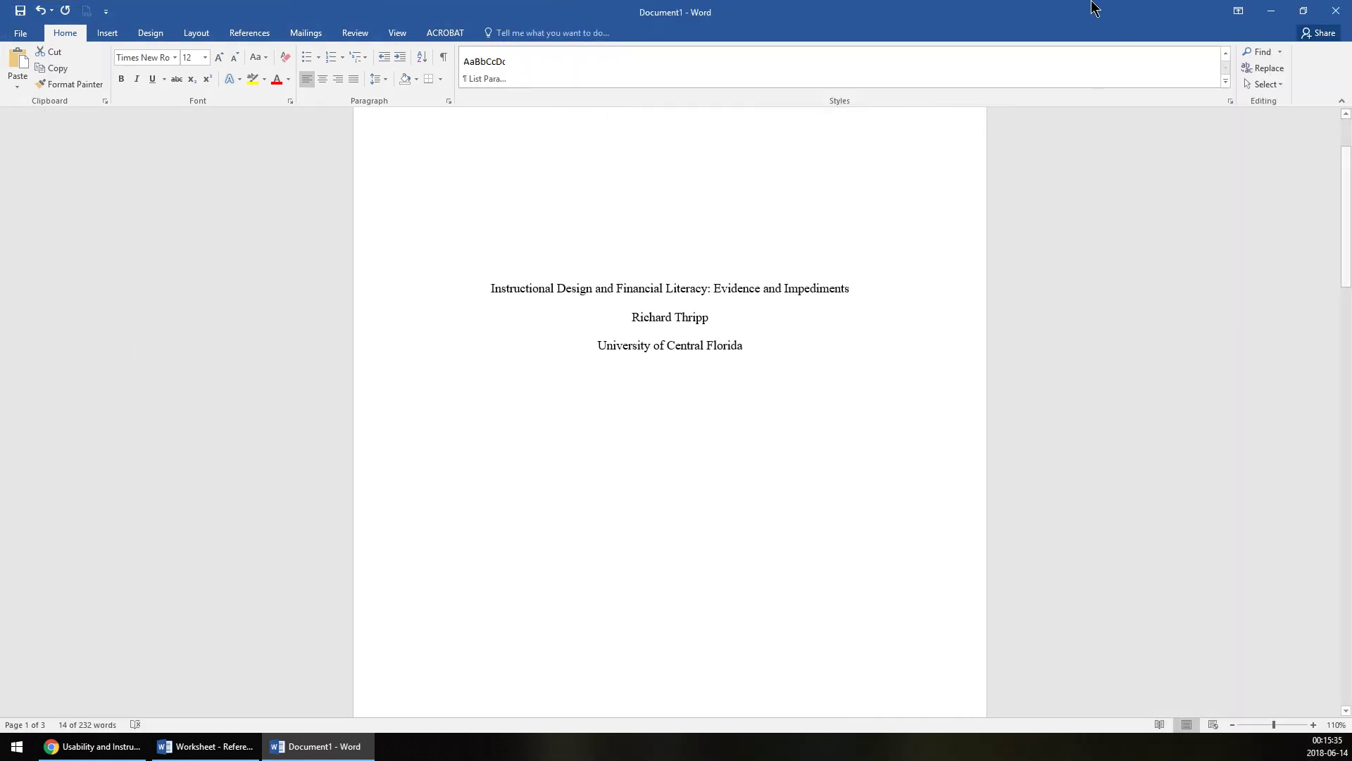
left_click(1304, 12)
key("super+Right")
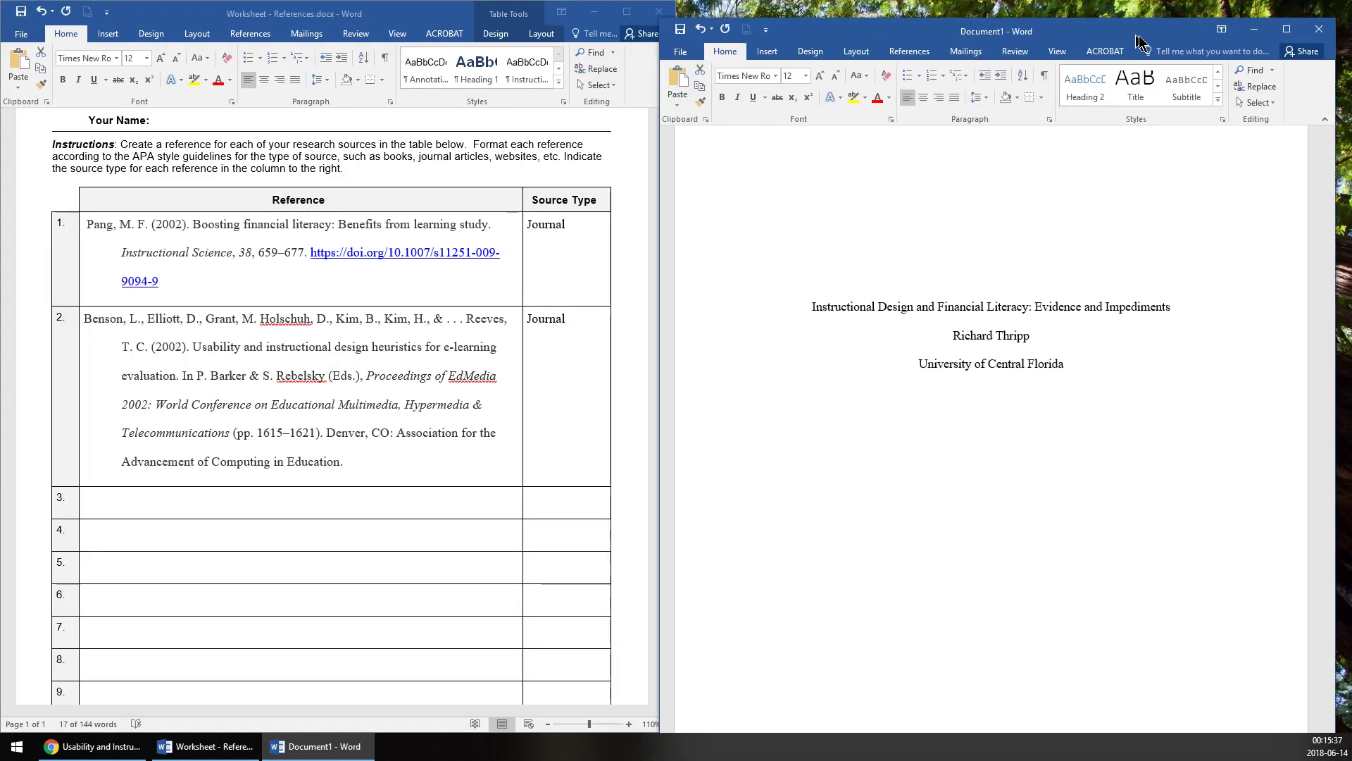
right_click(1243, 105)
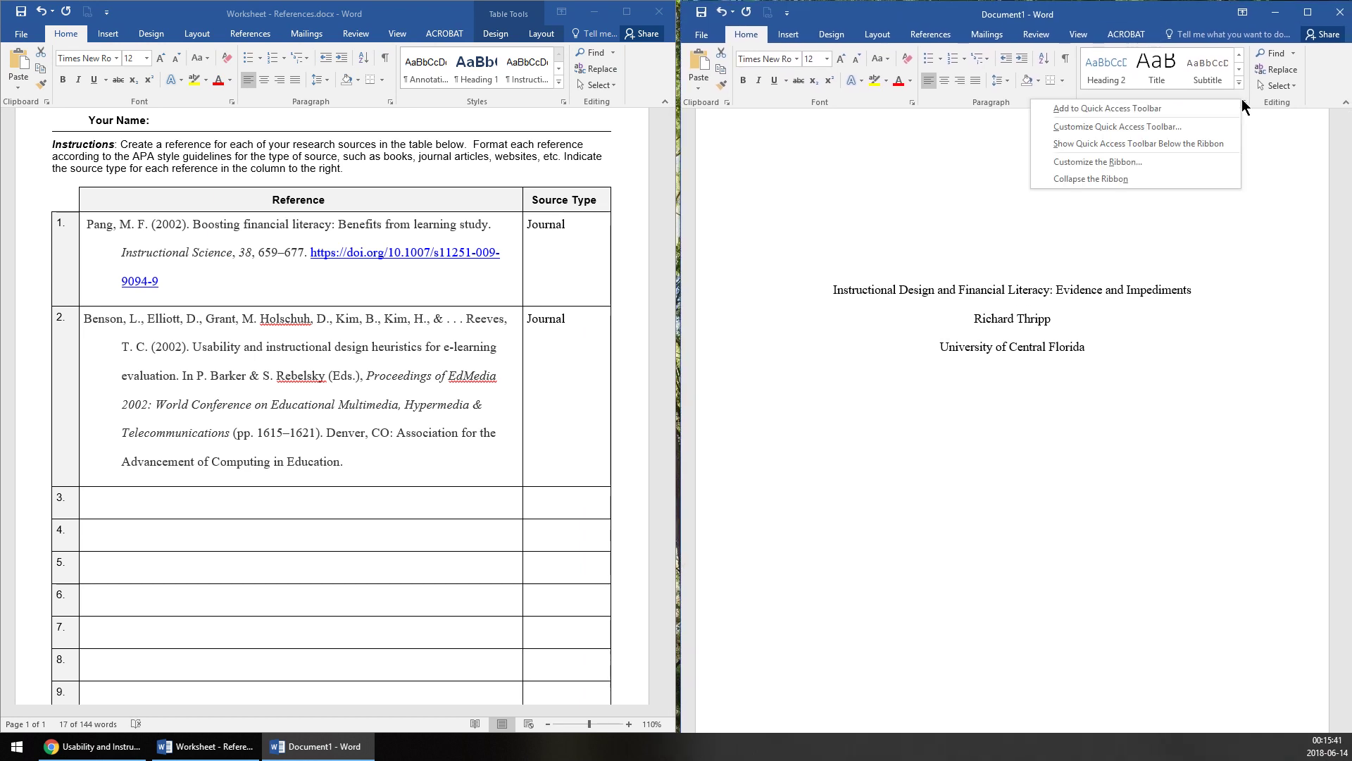
left_click(1129, 263)
scroll(1129, 263, "up", 3)
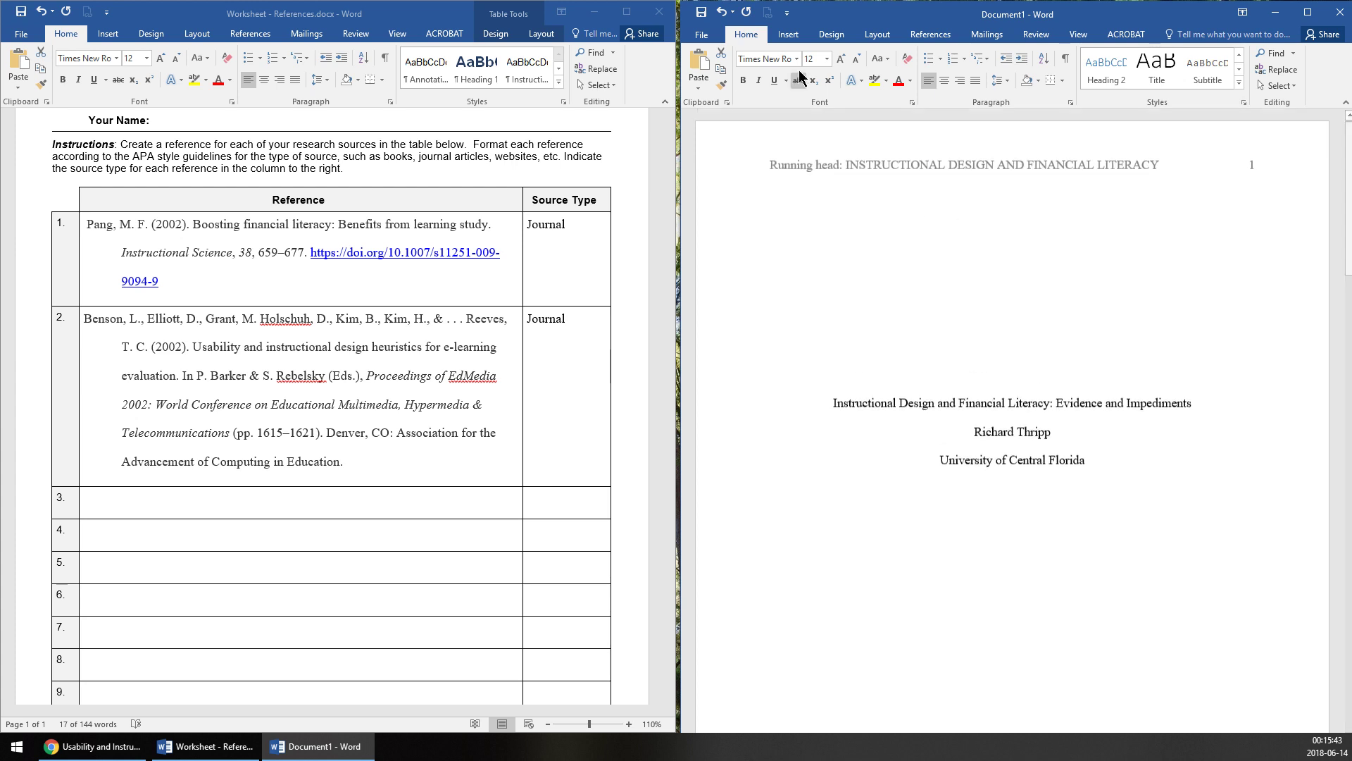
Examine the document's style sets and theme color sets, including the options for creating new theme colors
left_click(828, 33)
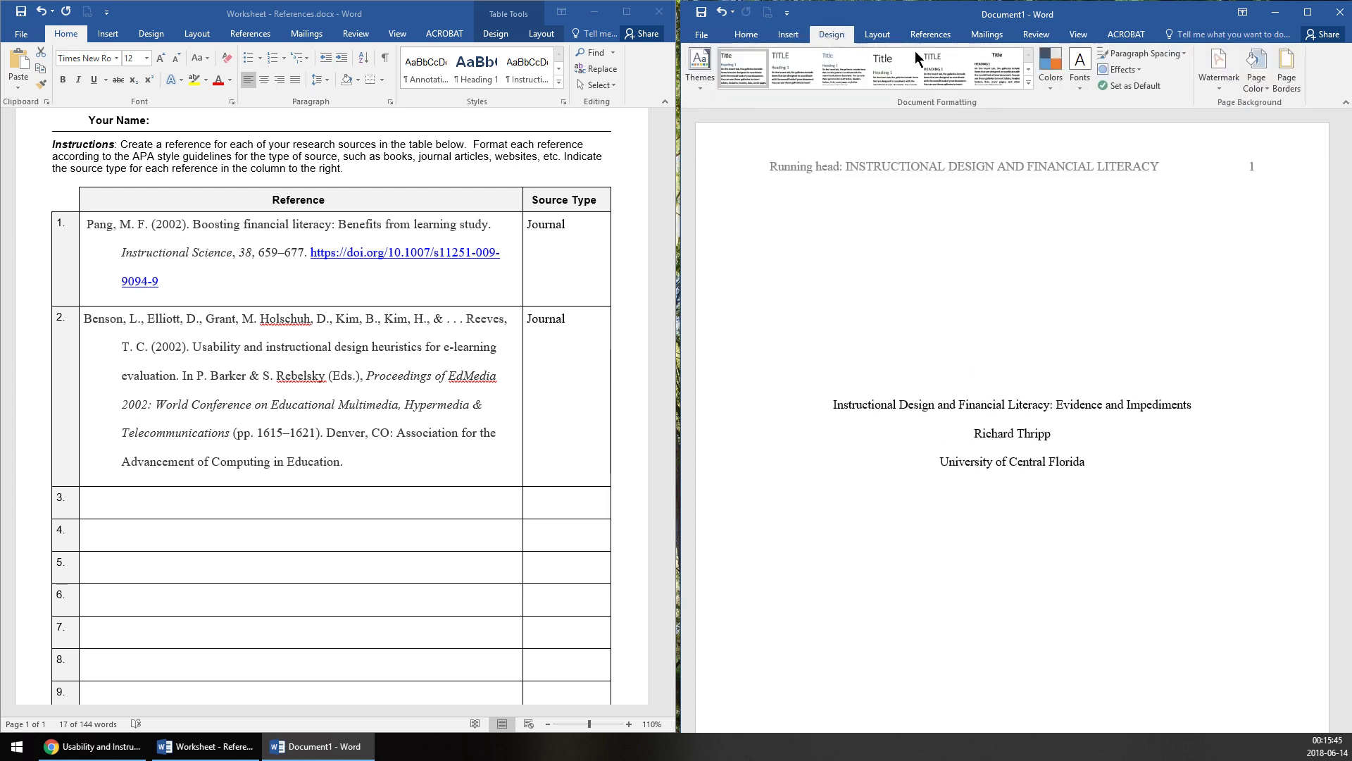
left_click(1029, 81)
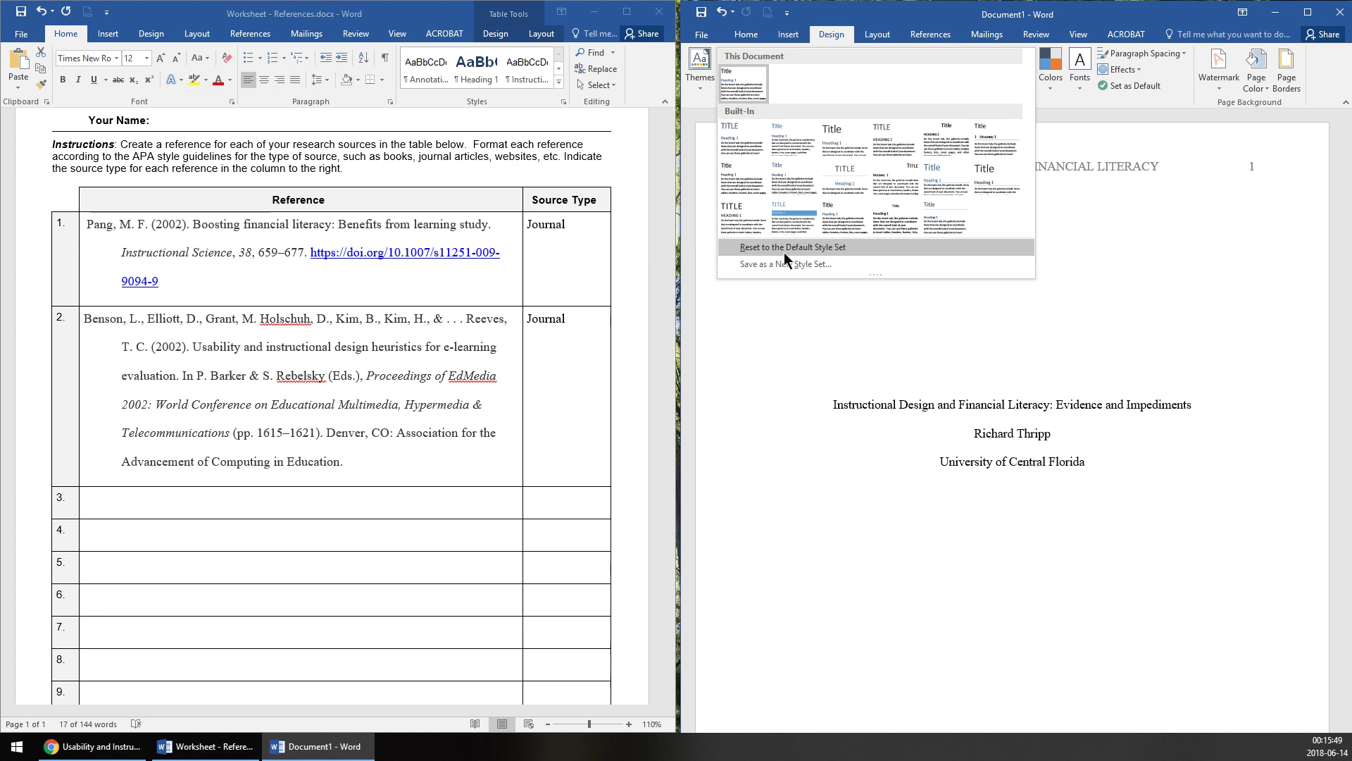
left_click(1060, 95)
left_click(1055, 87)
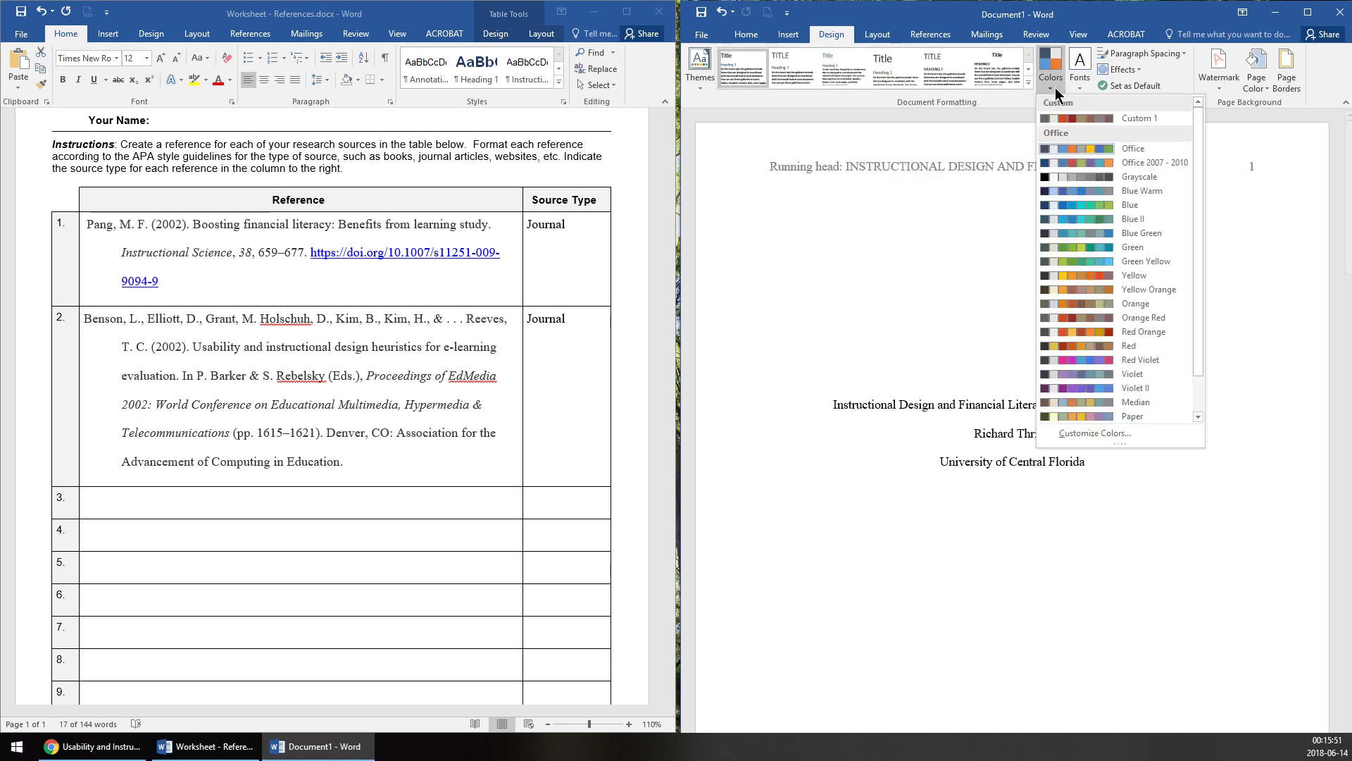
left_click(1082, 86)
left_click(1054, 91)
left_click(1049, 89)
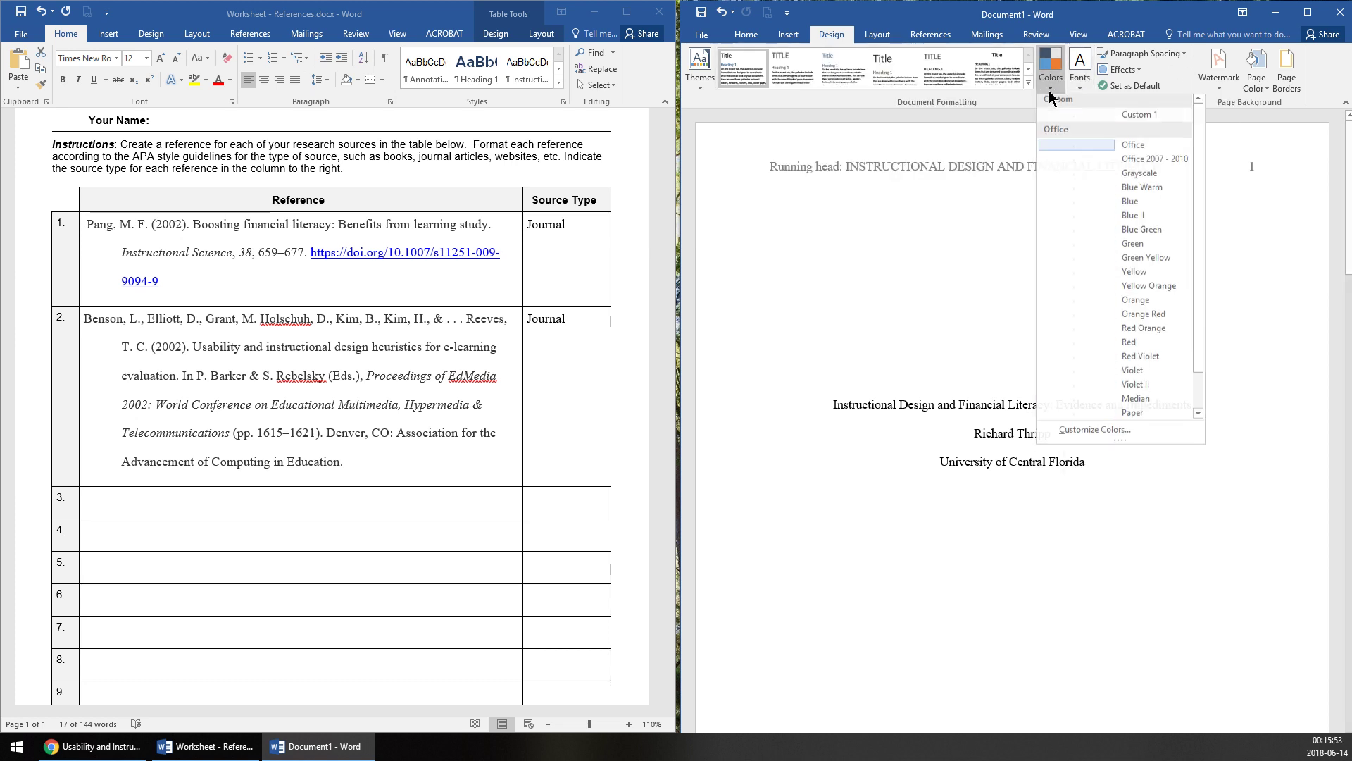
left_click(1087, 433)
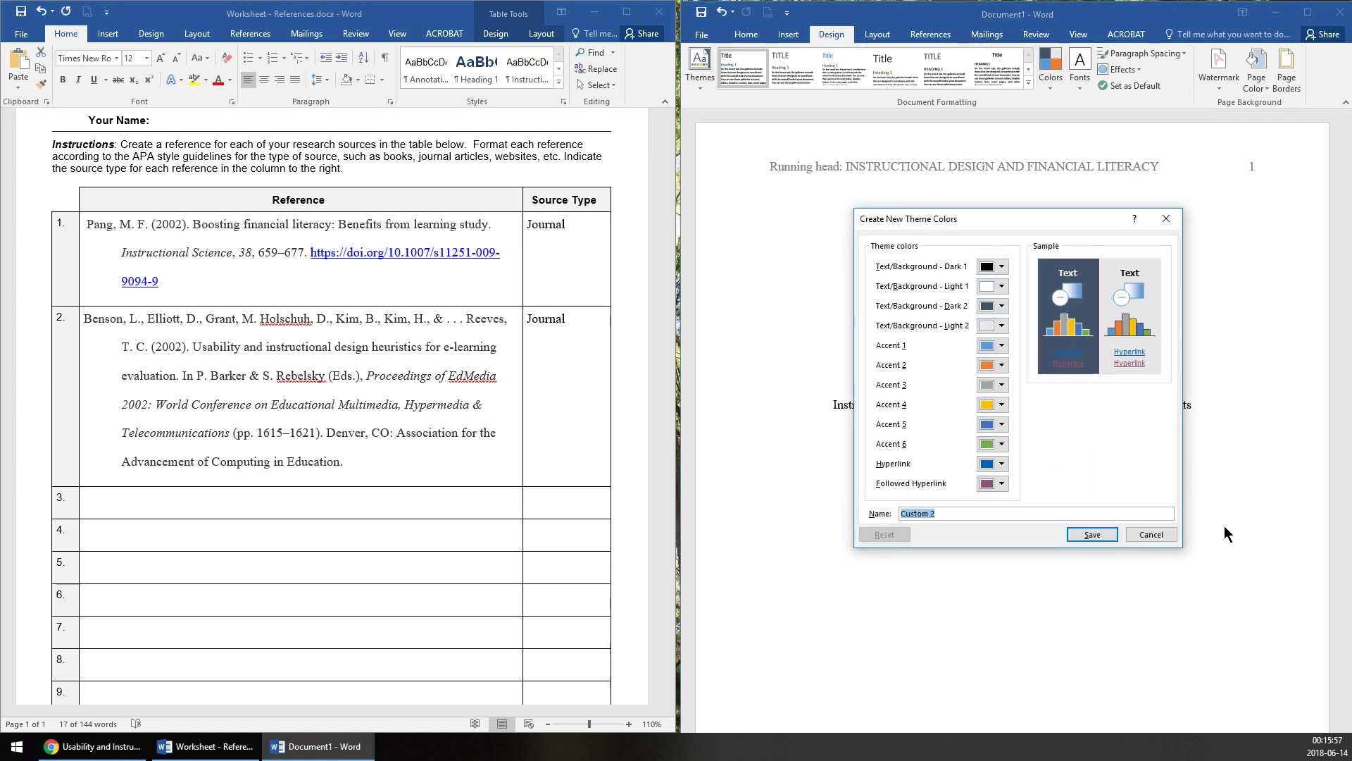
left_click(1172, 537)
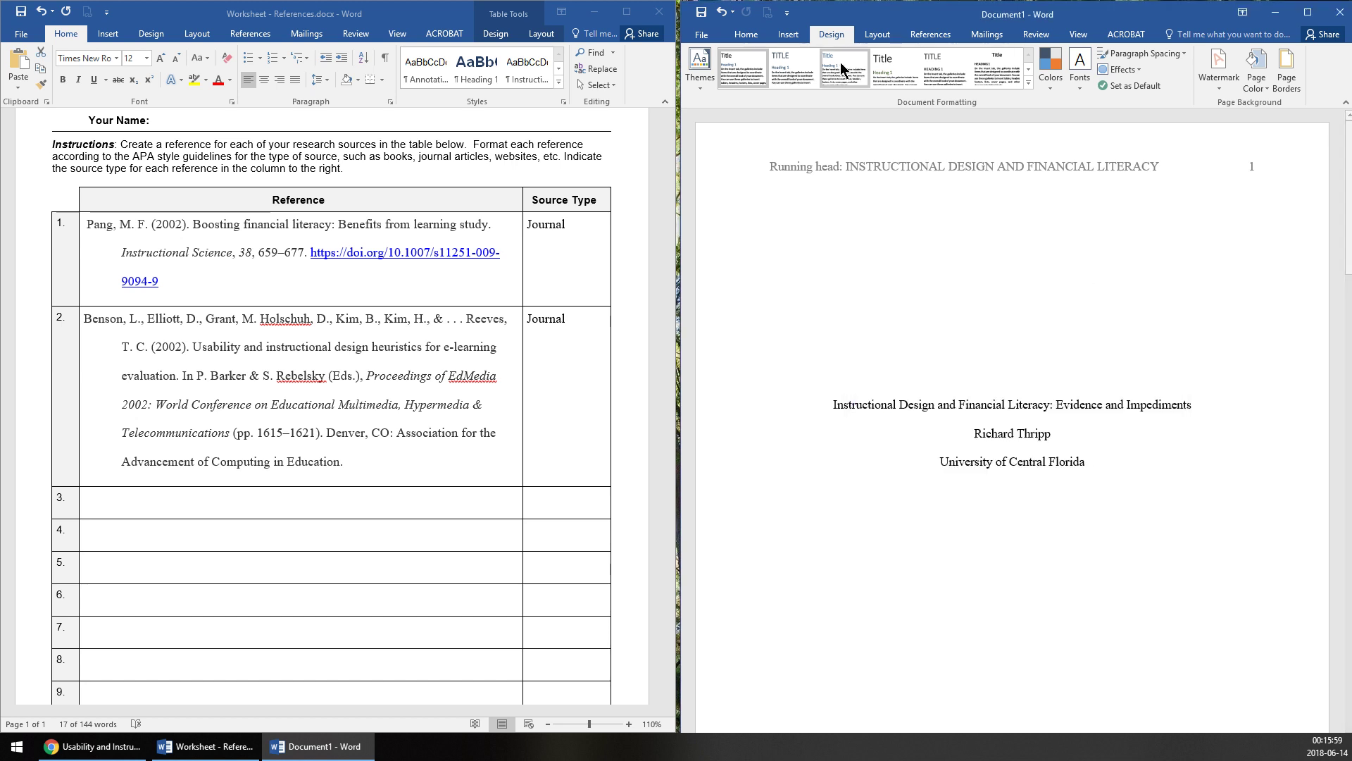
Create and save a new set of theme colors with both Hyperlink and Followed Hyperlink set to black
left_click(1053, 74)
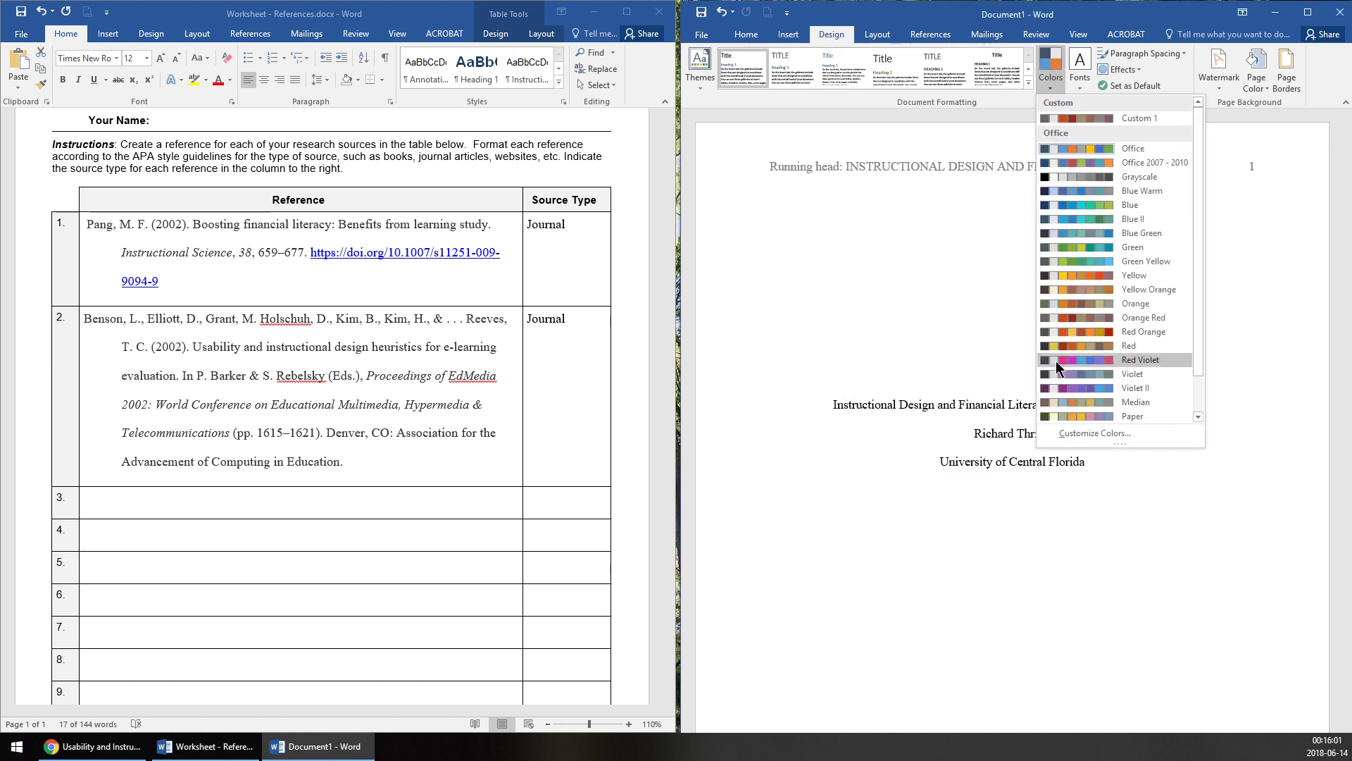
left_click(1086, 432)
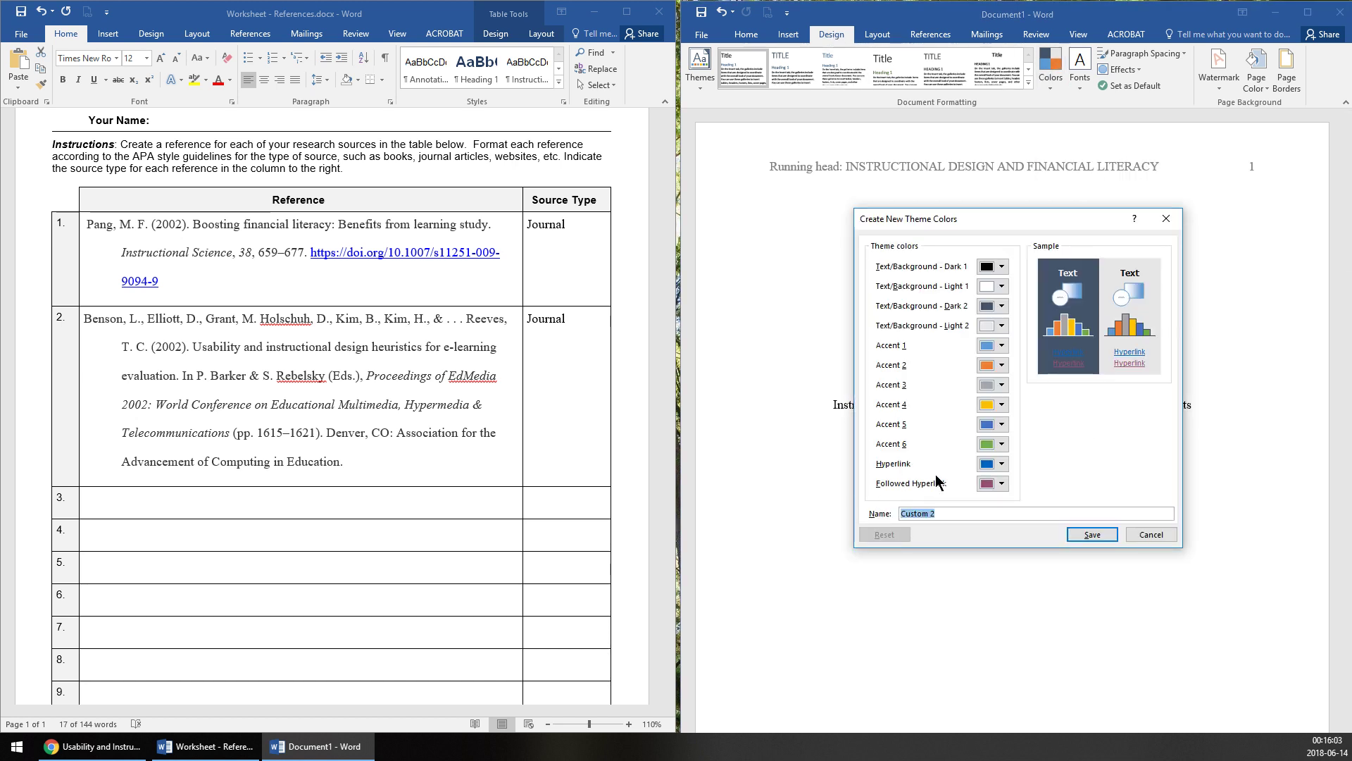
left_click(992, 468)
left_click(981, 494)
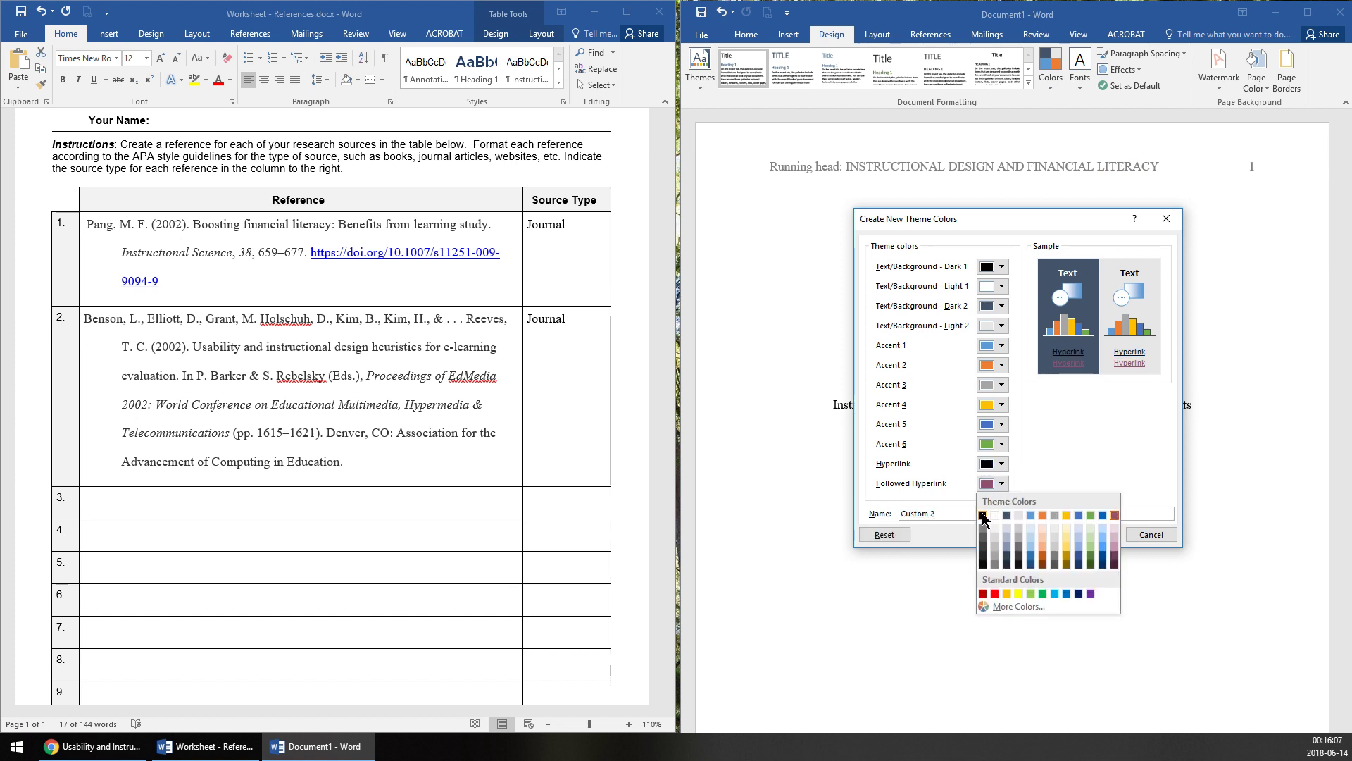
left_click(983, 515)
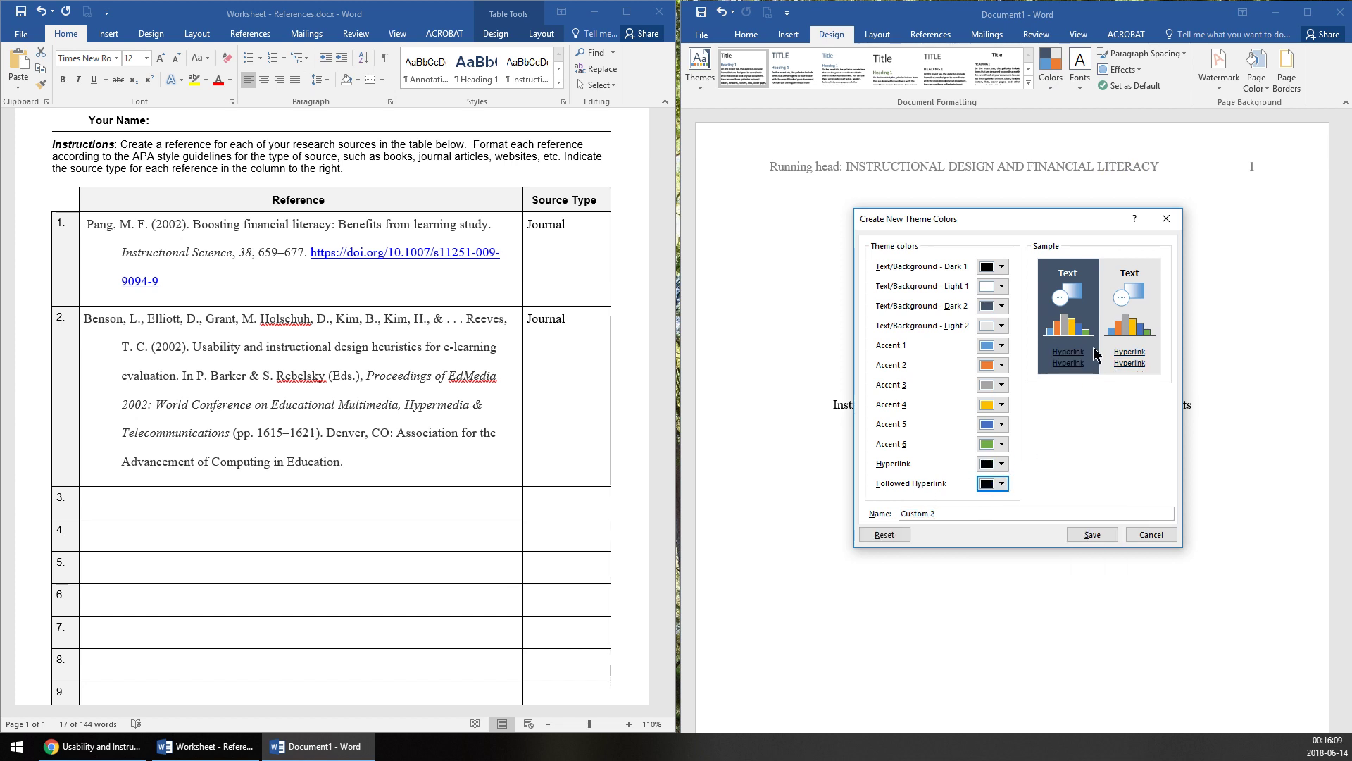
left_click(1090, 537)
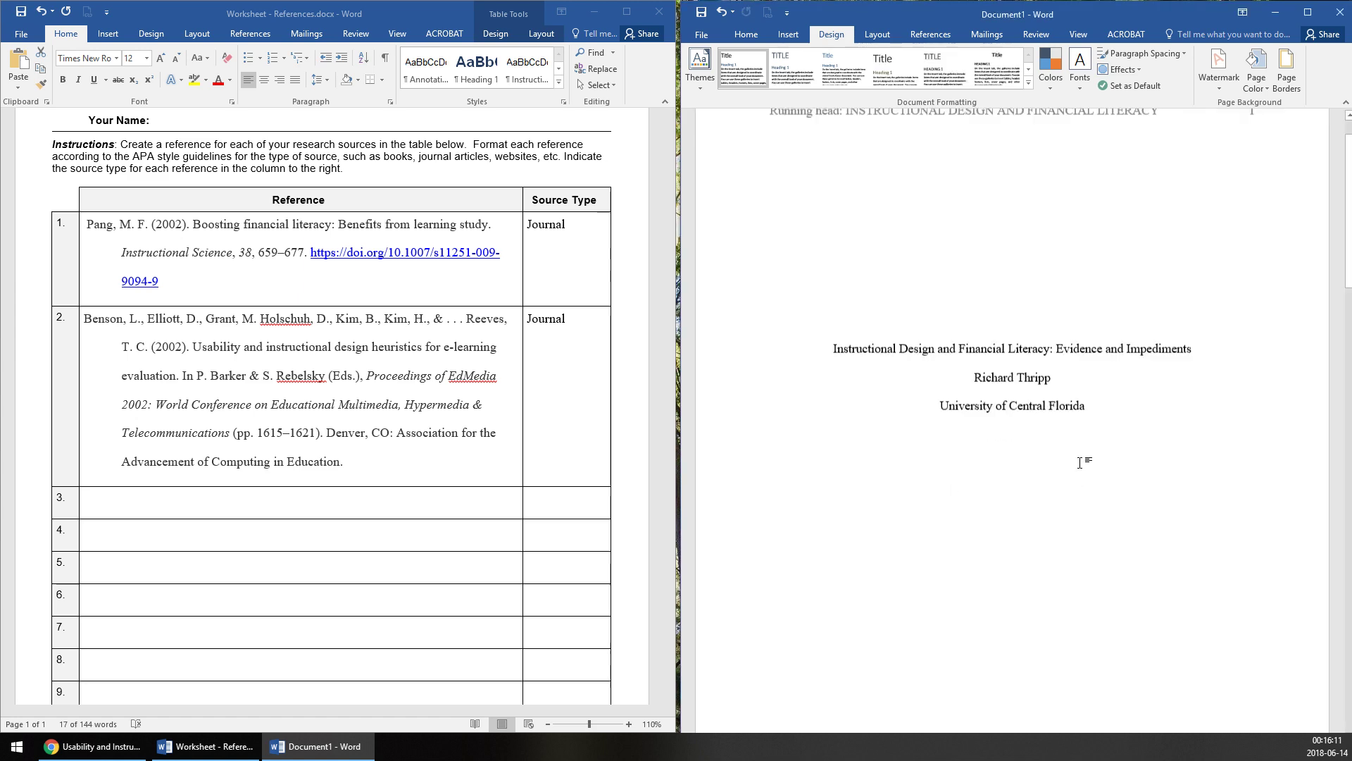
Display the full Styles list beside the References page and set its options to show all styles
scroll(1085, 414, "down", 10)
scroll(1085, 415, "down", 5)
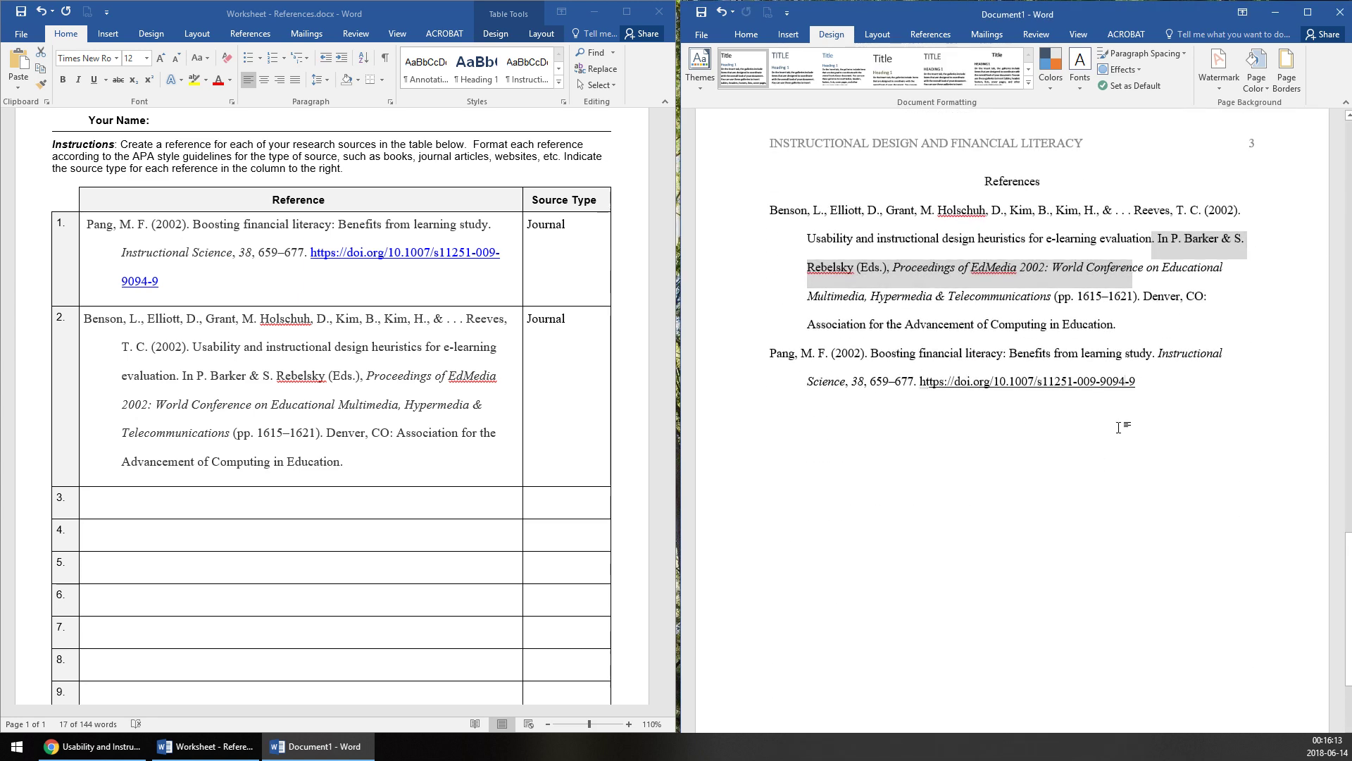
left_click(745, 34)
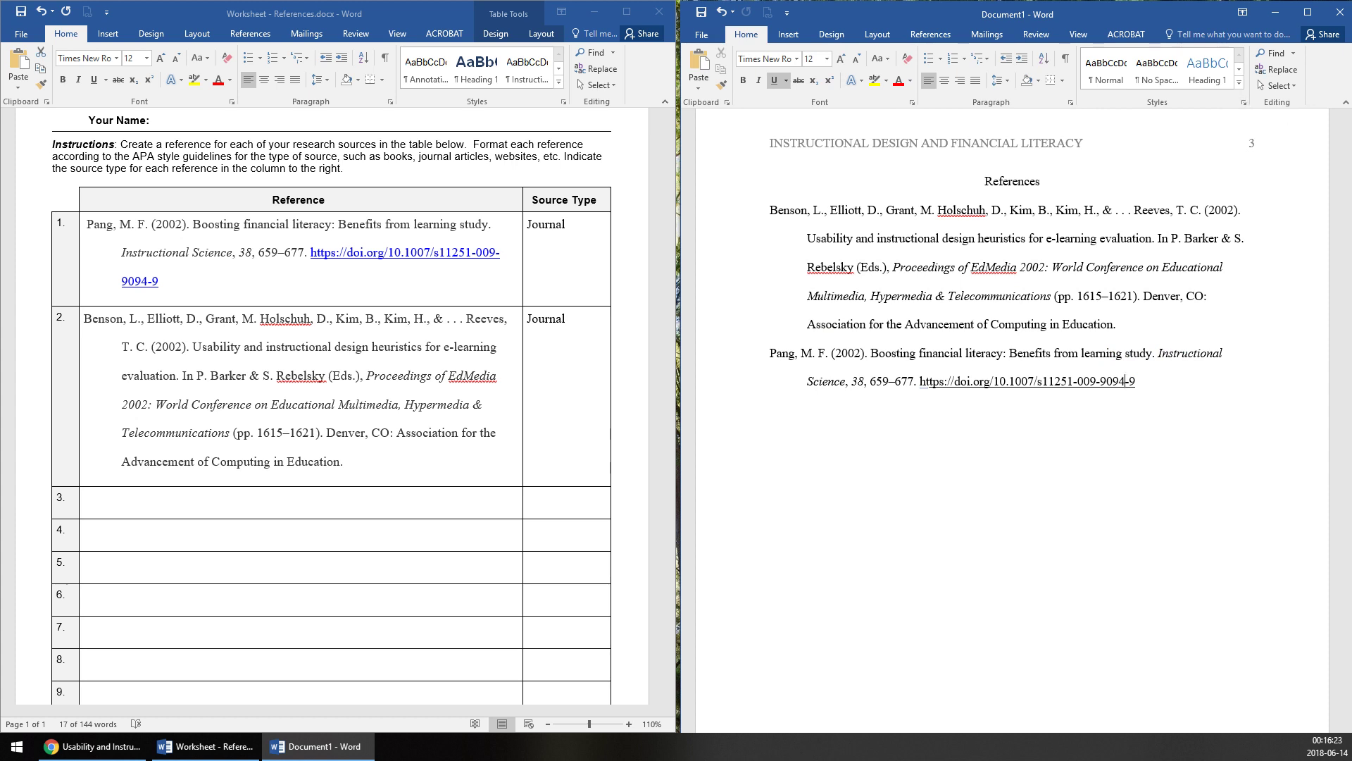
left_click(1243, 102)
left_click_drag(1198, 293, 1259, 159)
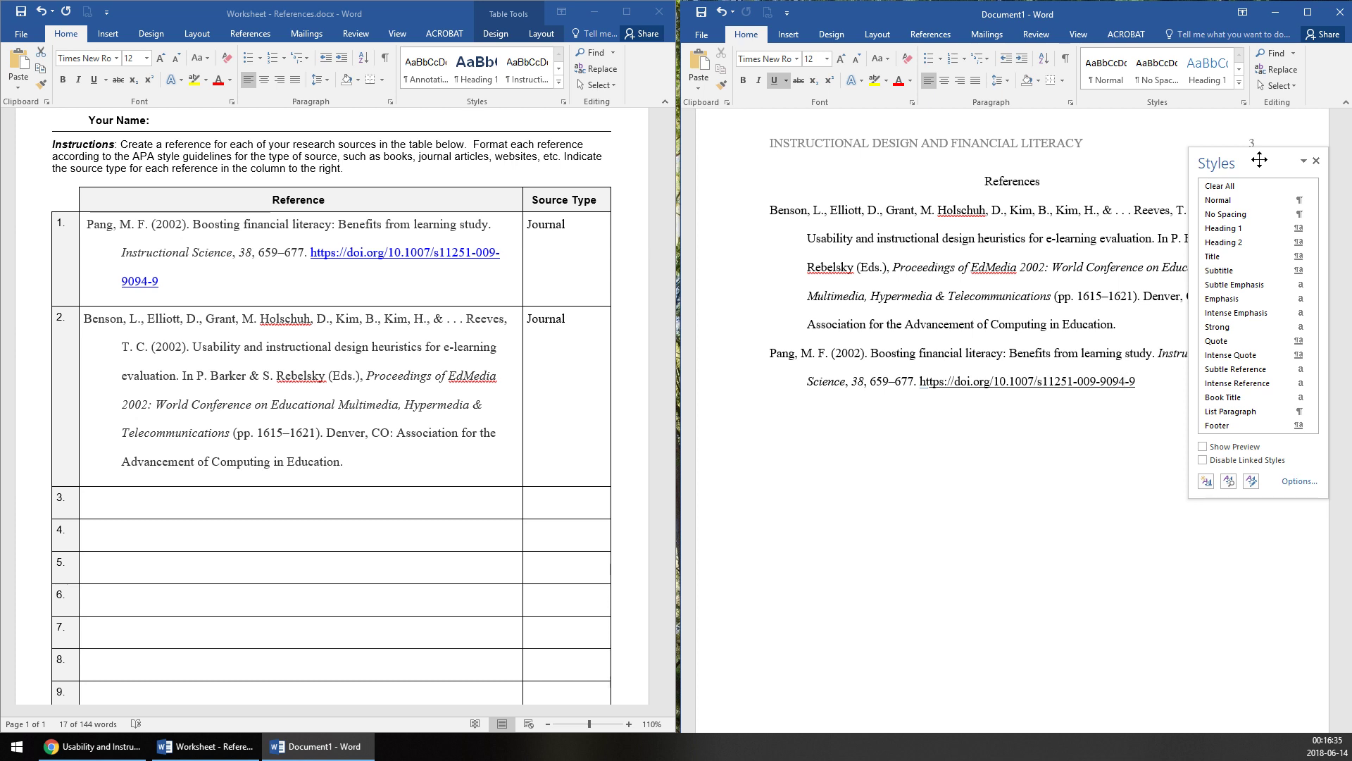
left_click_drag(1260, 160, 1251, 259)
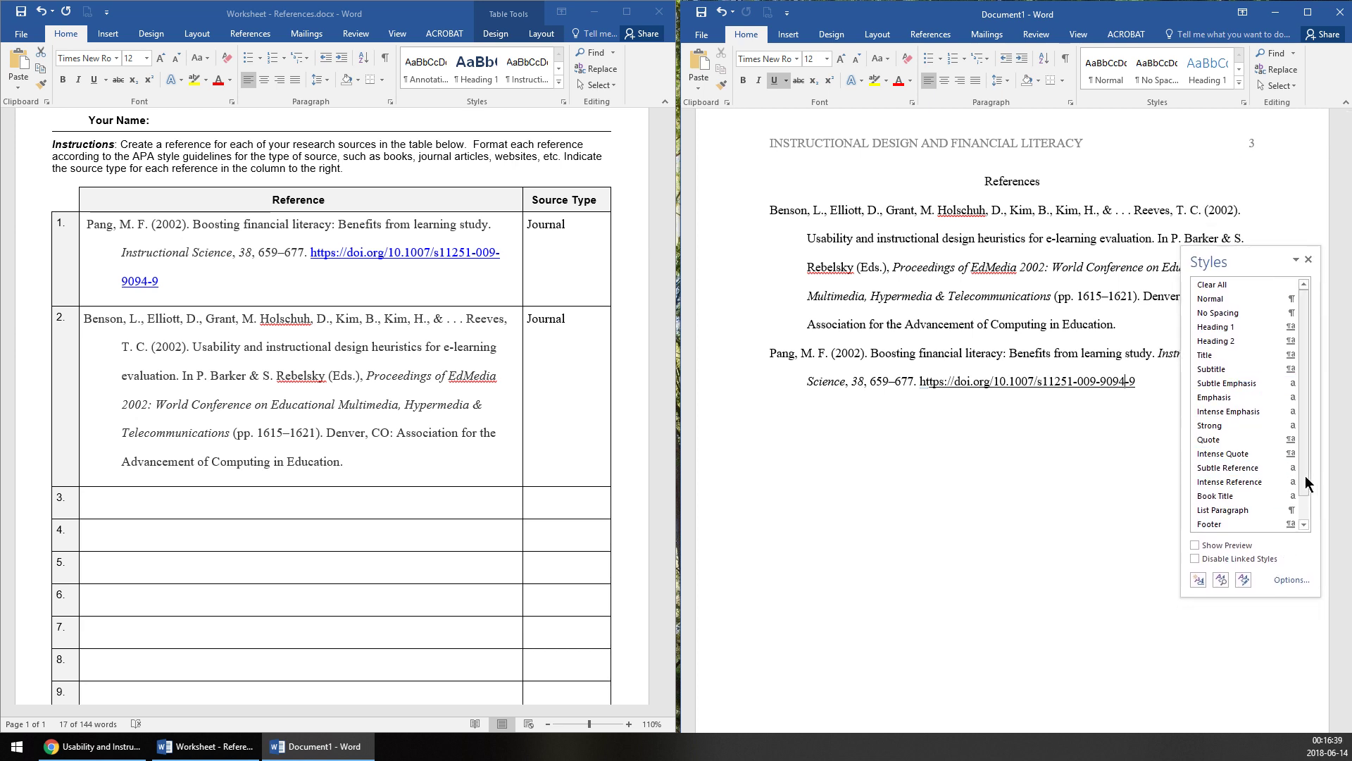
scroll(1303, 515, "down", 1)
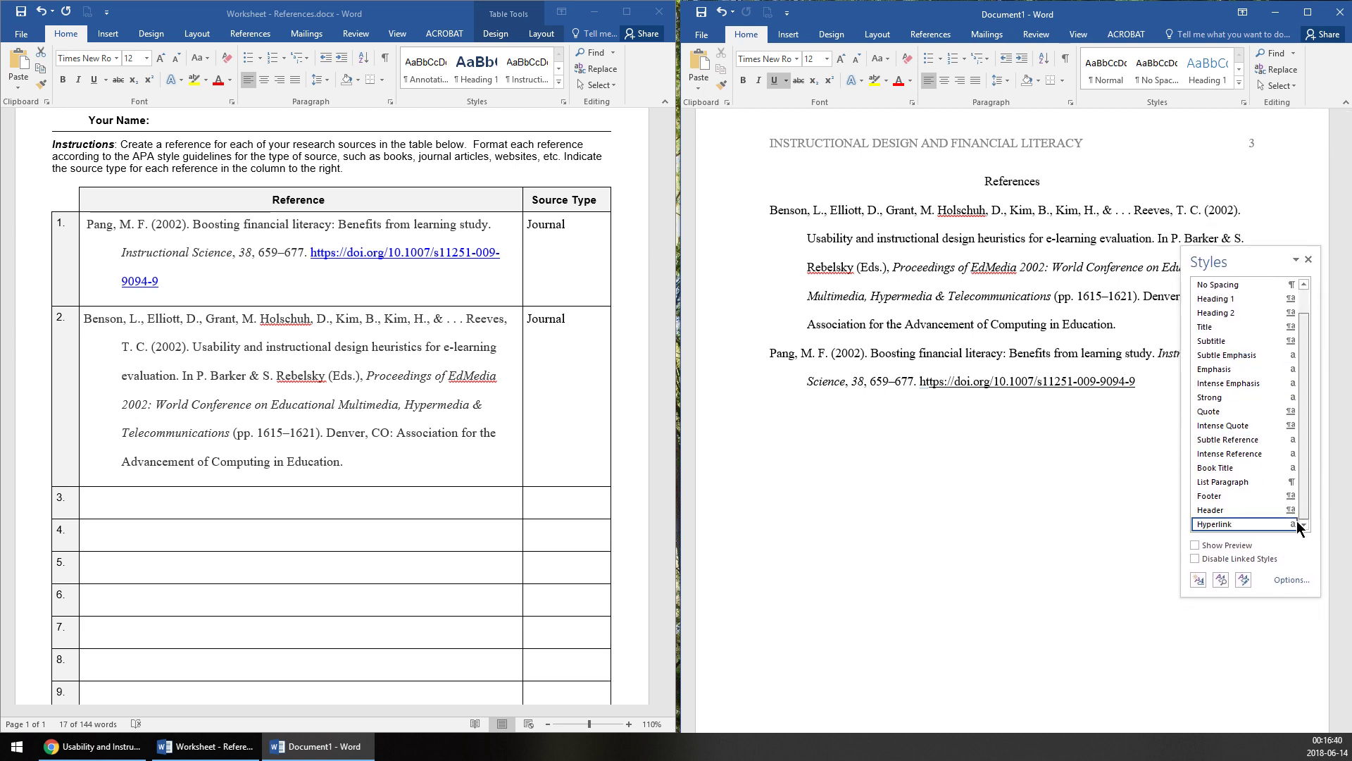
left_click(1284, 587)
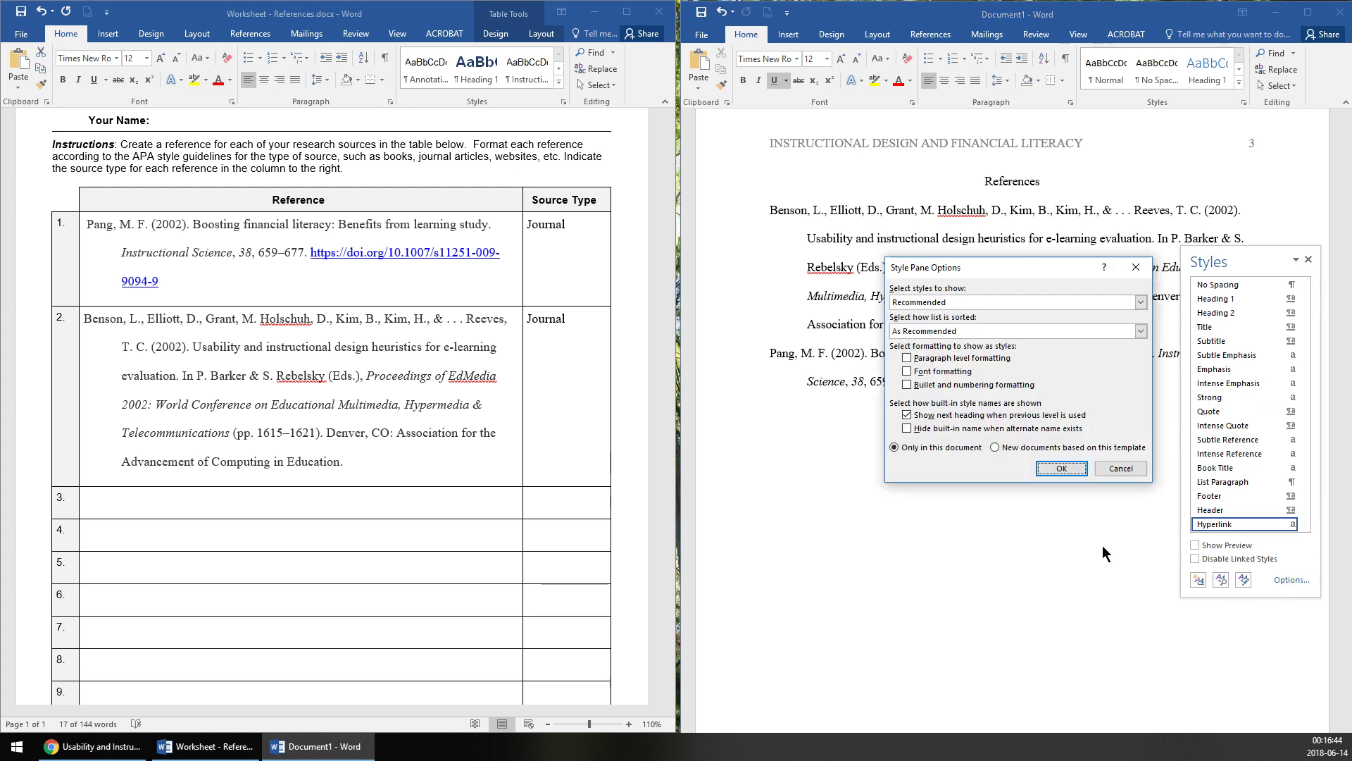
left_click(957, 302)
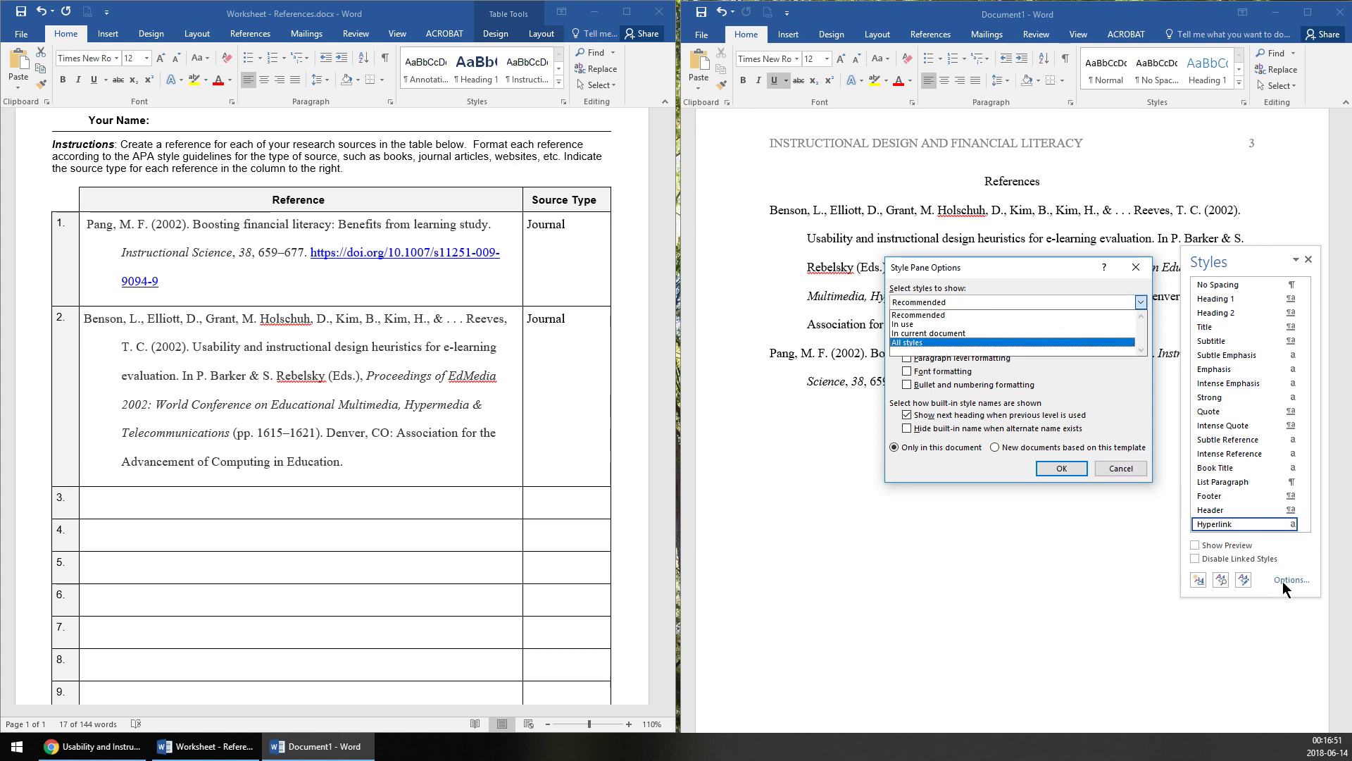
left_click(897, 343)
left_click(1060, 470)
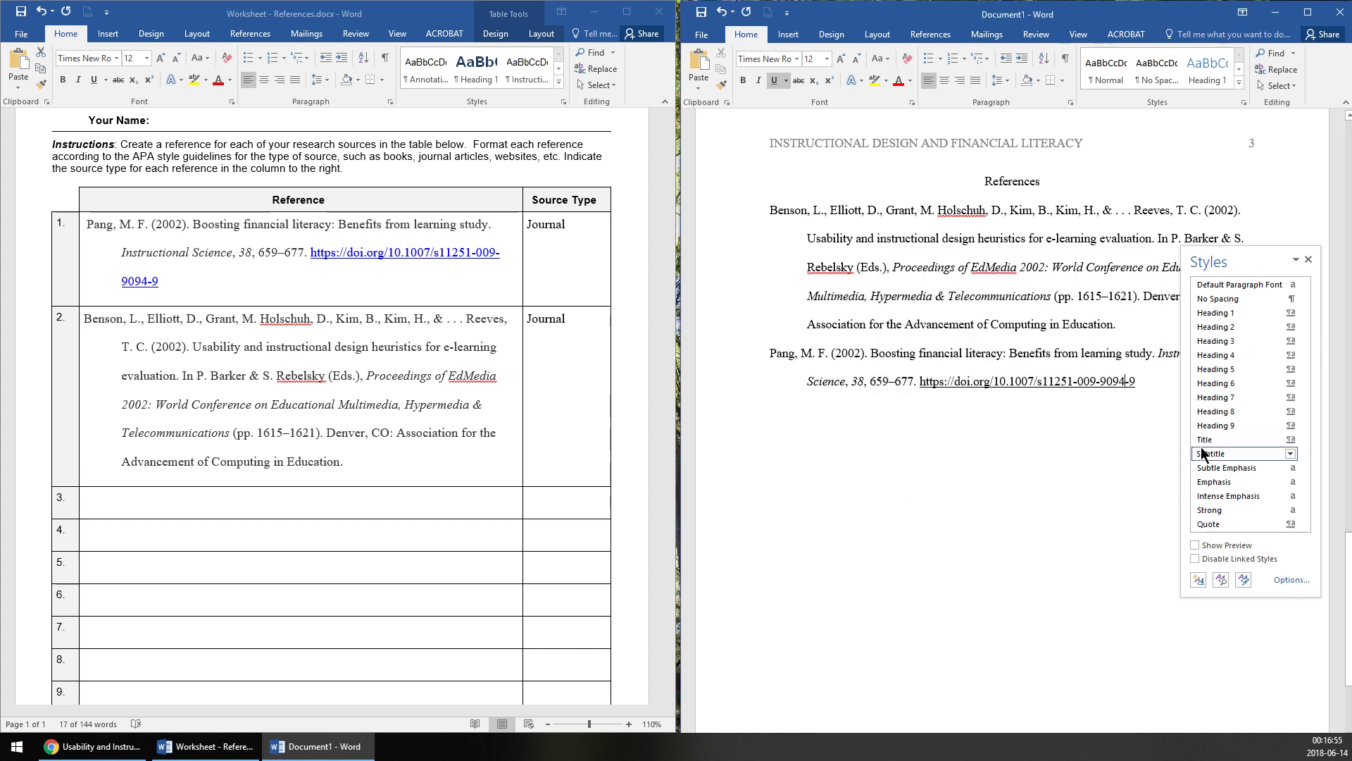
Modify the Hyperlink style so that it has no underline
left_click_drag(1303, 314, 1300, 432)
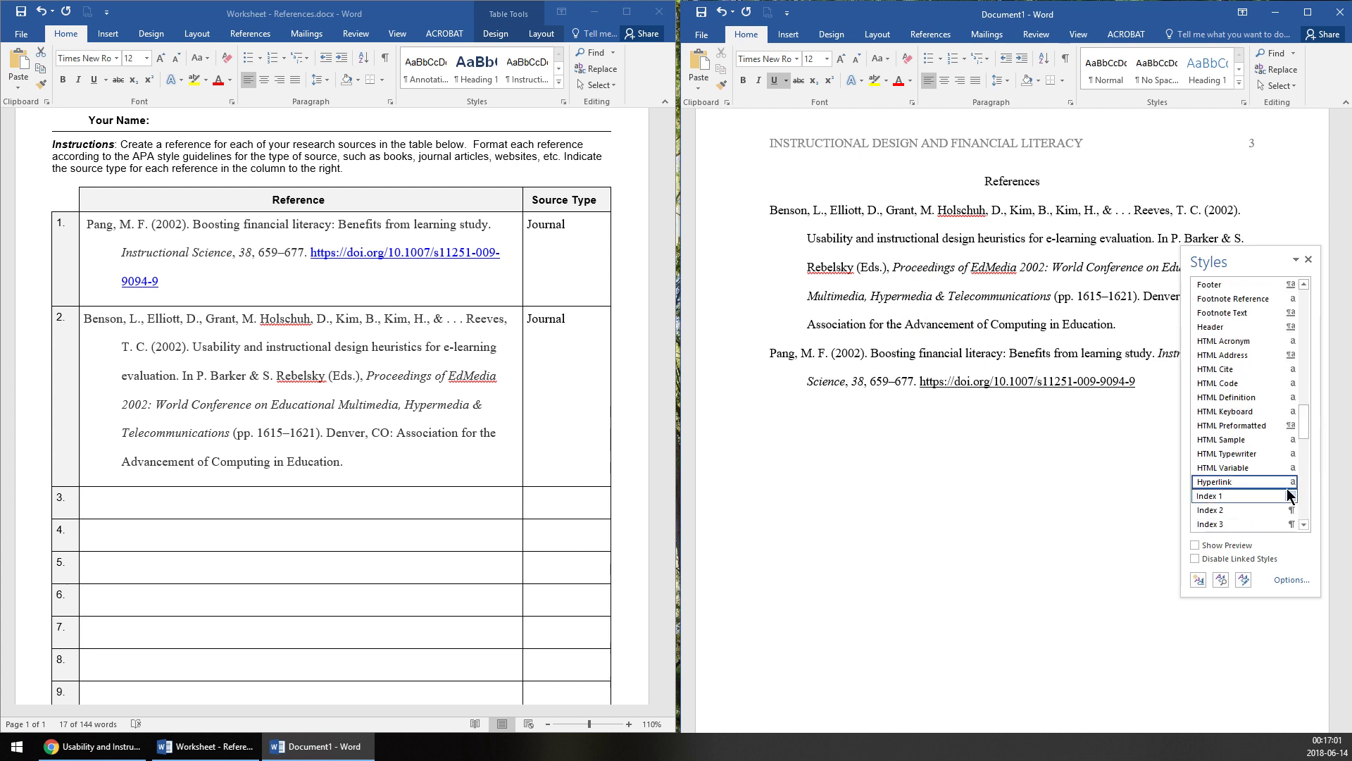
left_click(1290, 482)
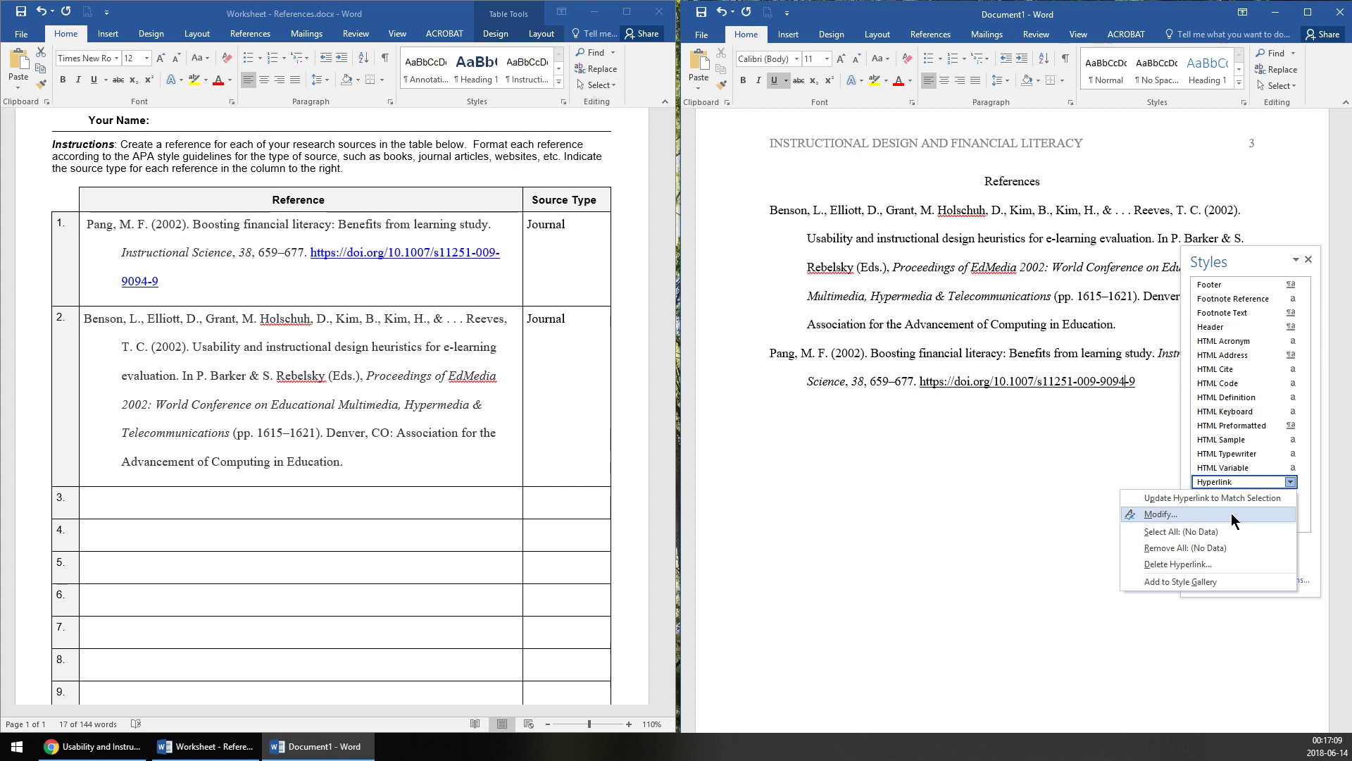
left_click(1231, 512)
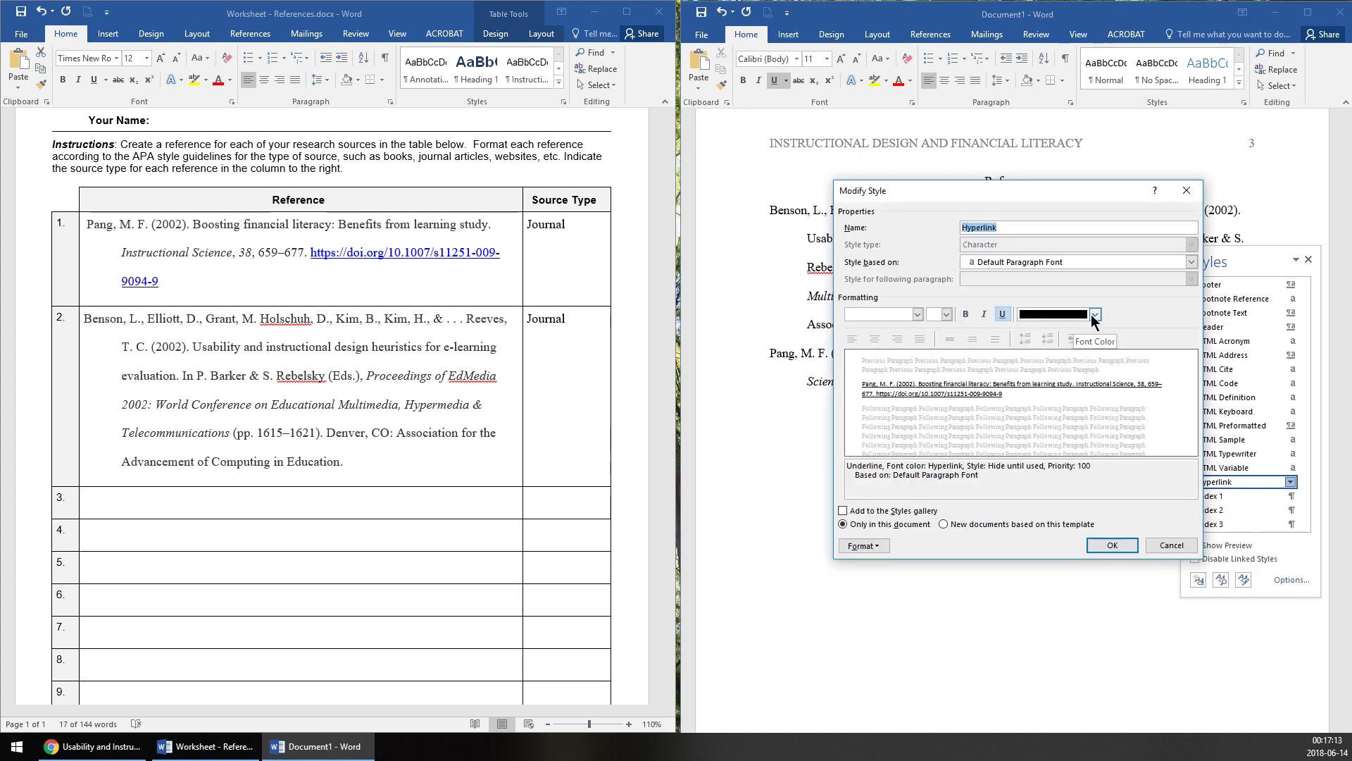
left_click(1002, 315)
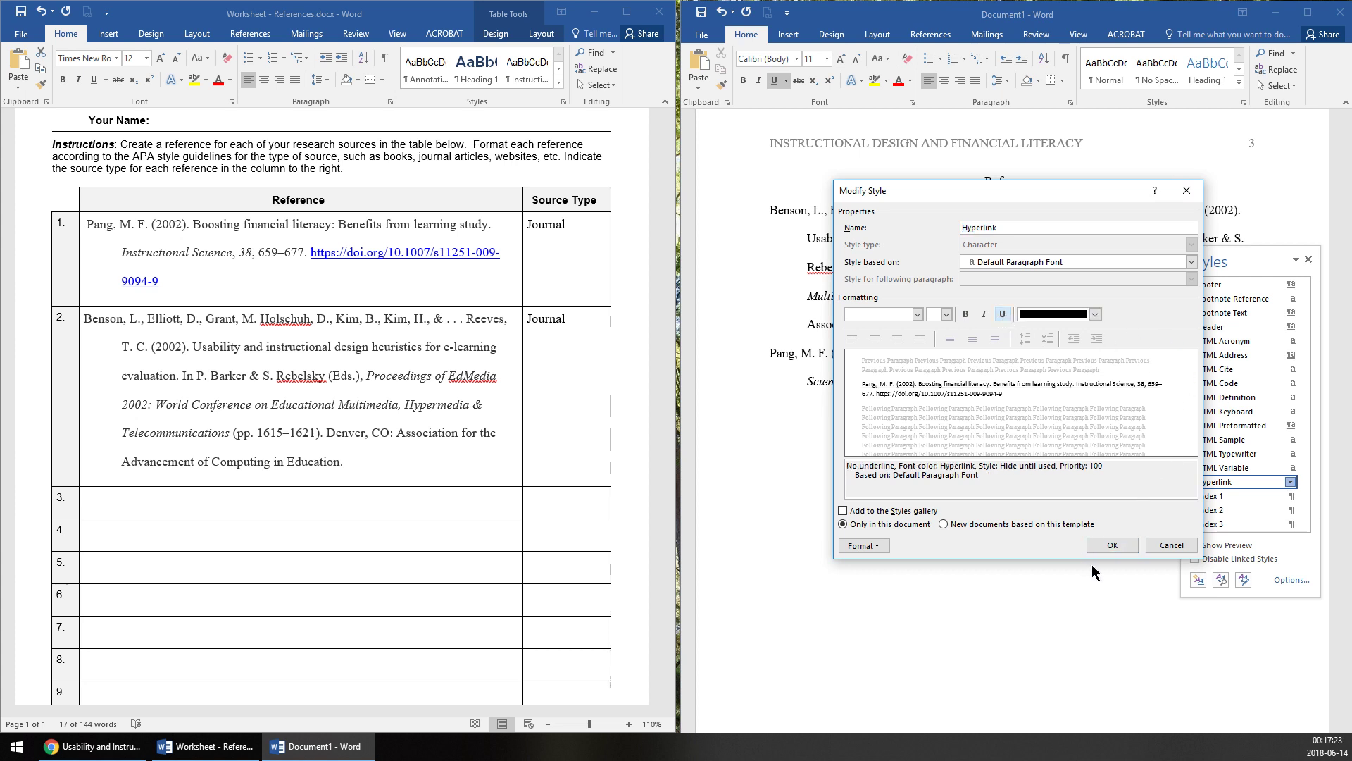
left_click(1106, 550)
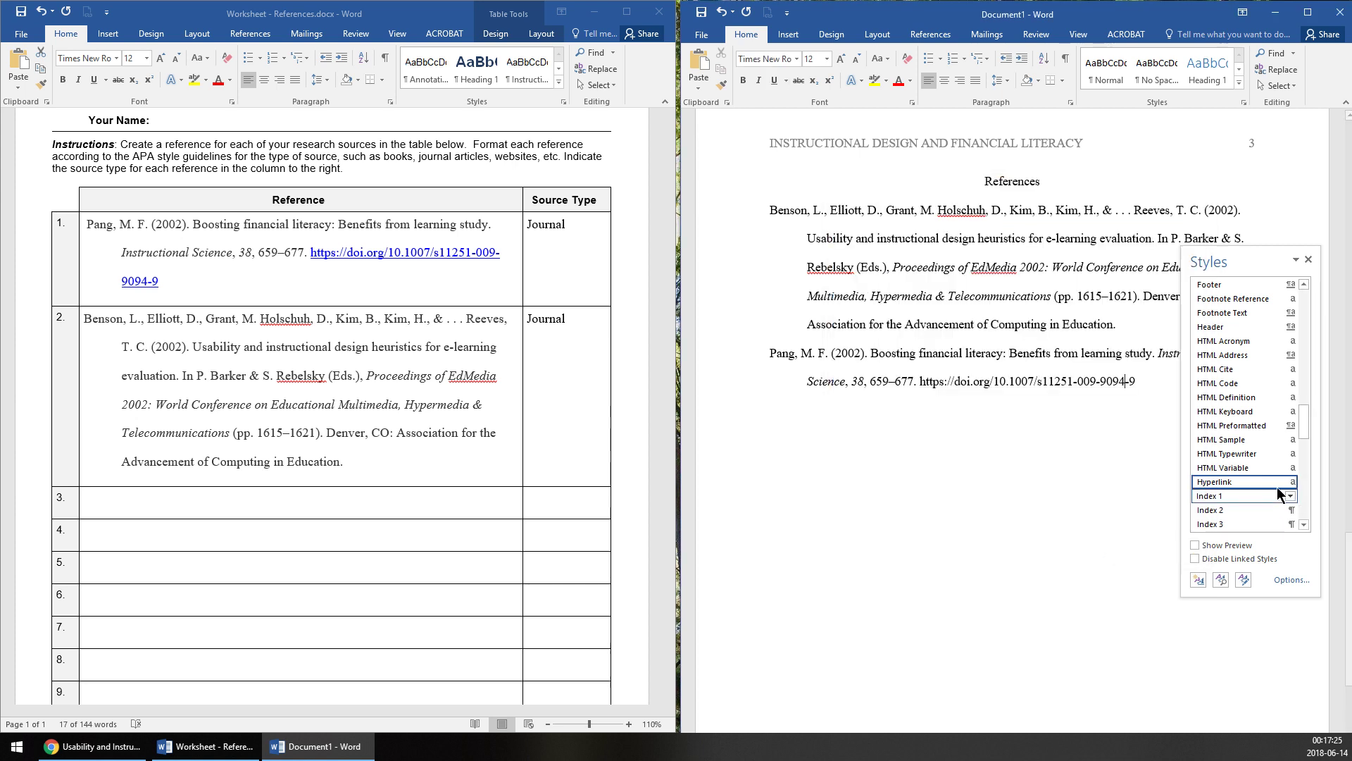
Remove the underline from the FollowedHyperlink style and close the Styles list
mouse_move(1305, 423)
left_mouse_down()
mouse_move(1296, 512)
mouse_move(1288, 410)
left_mouse_up()
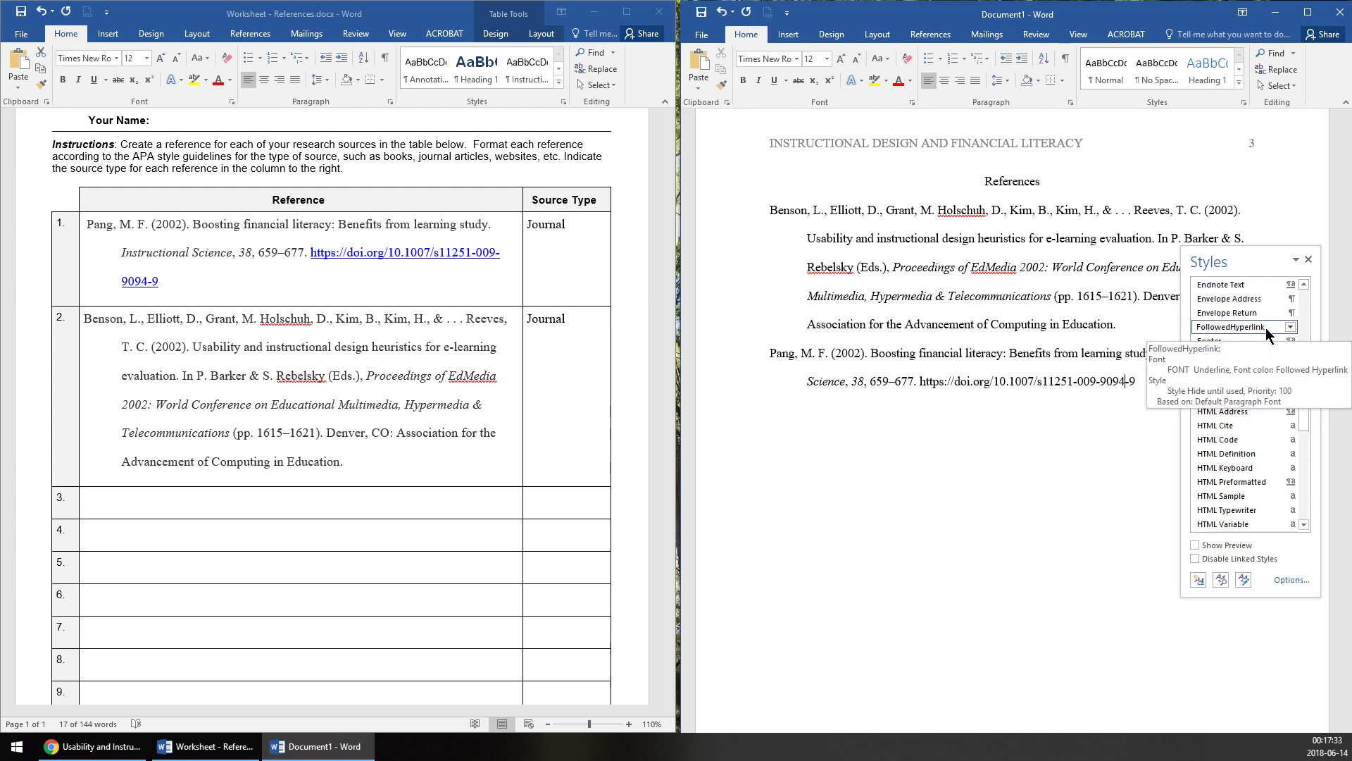
left_click(1289, 328)
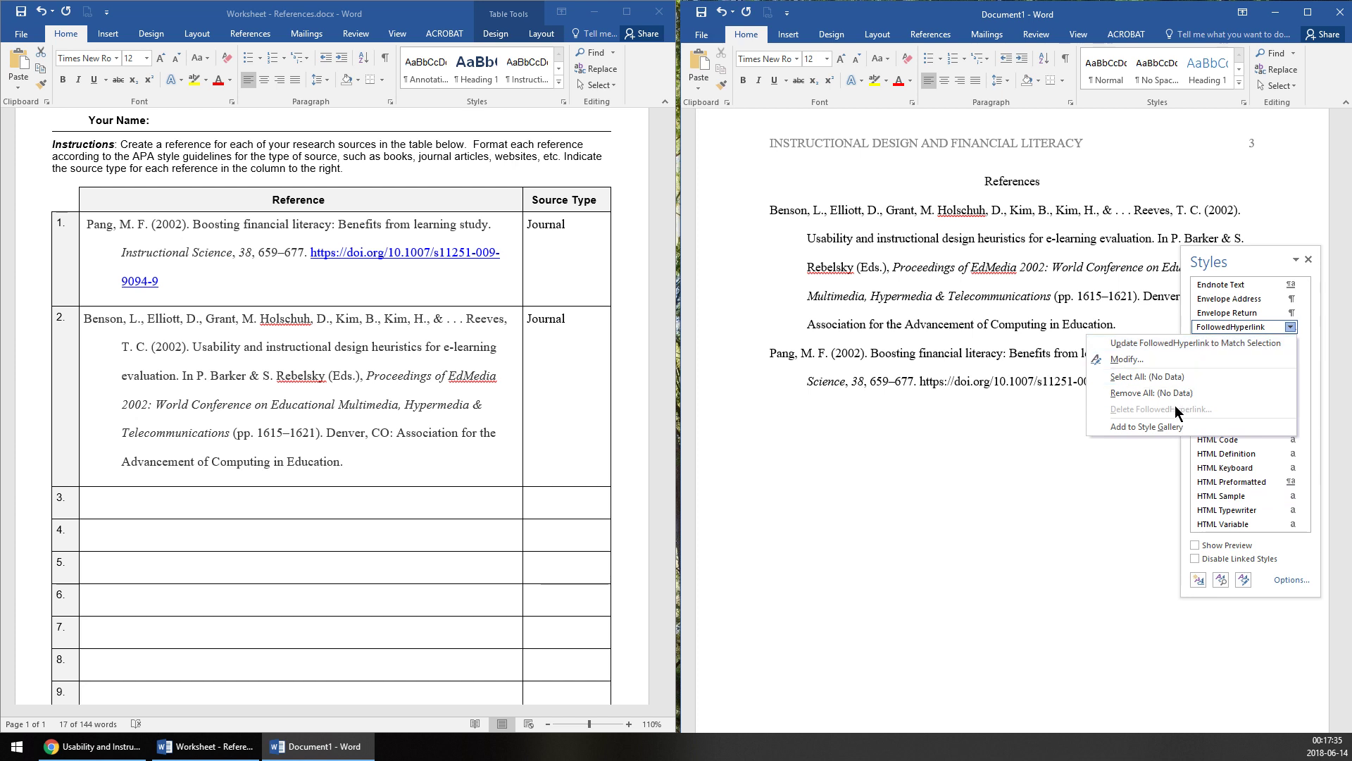
left_click(1156, 361)
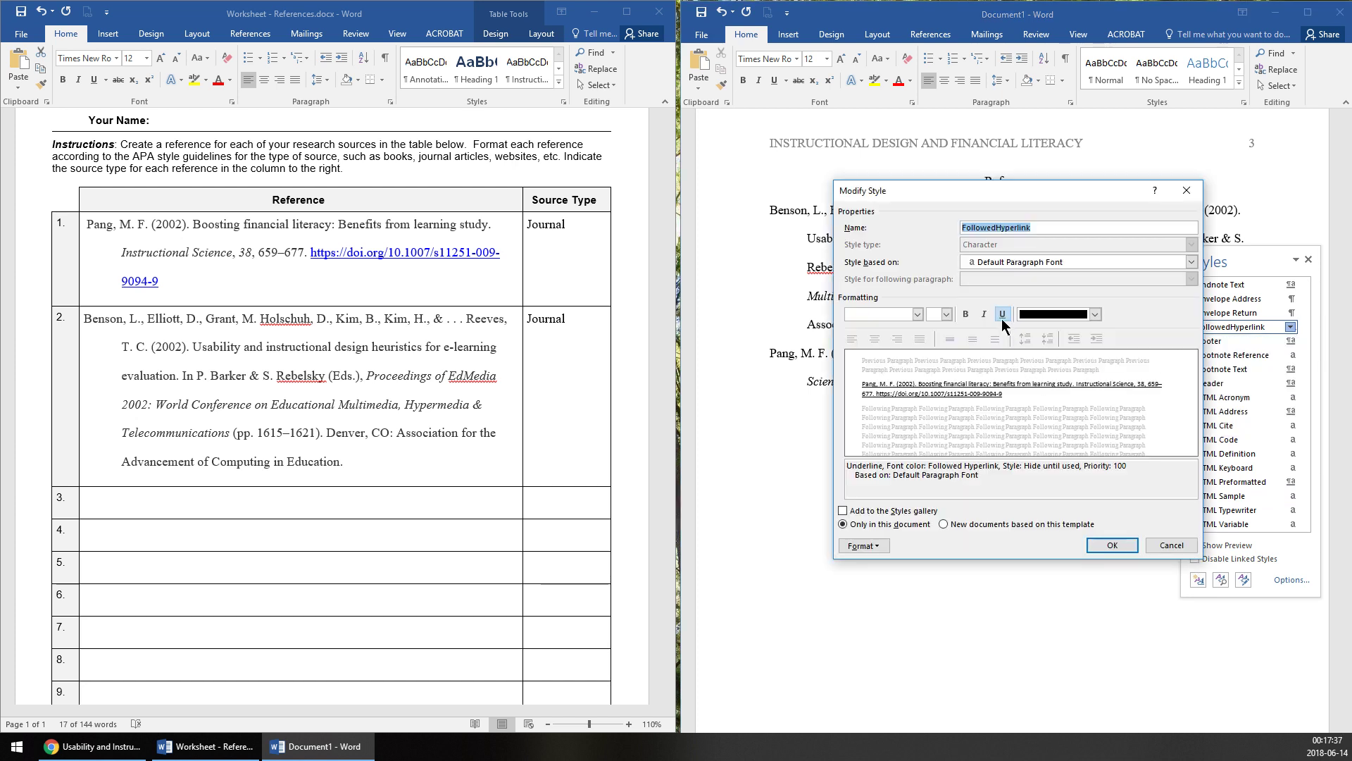
left_click(1003, 315)
left_click(1112, 545)
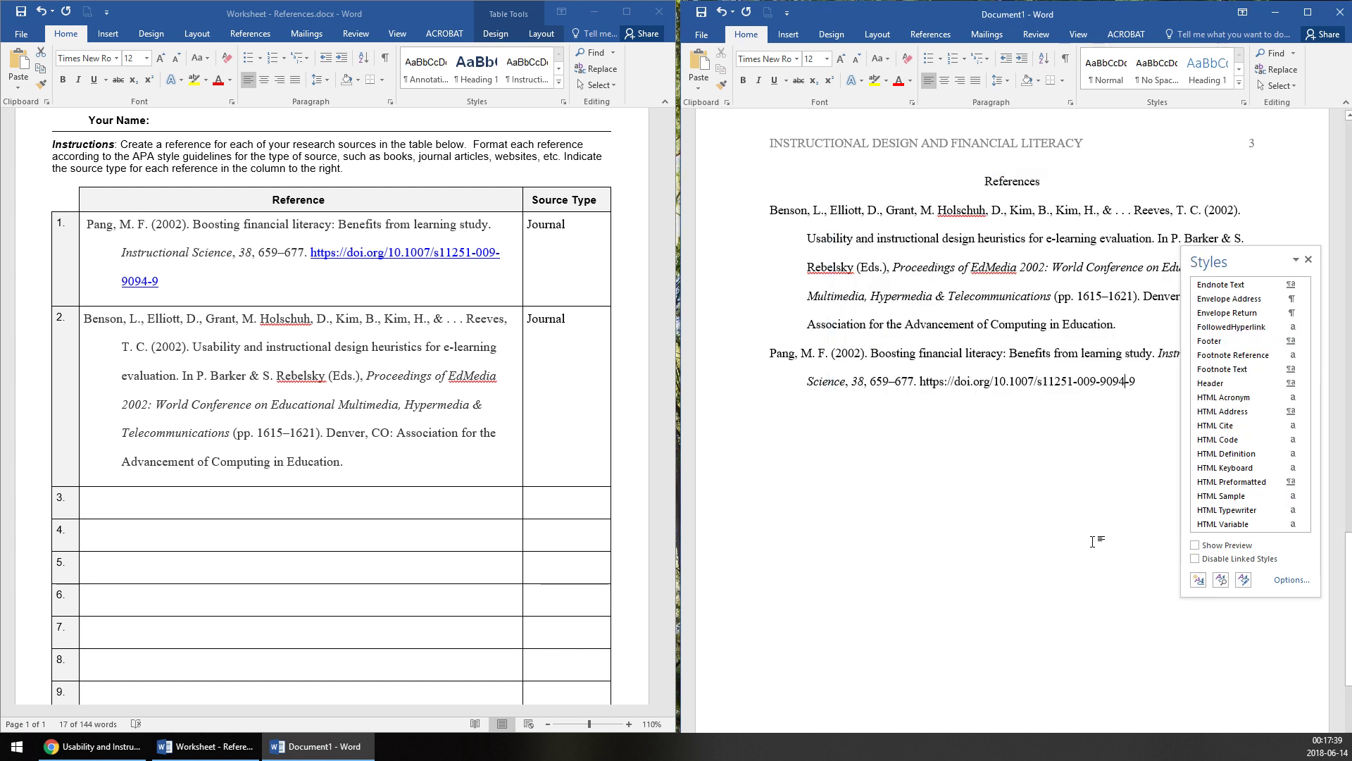
left_click(1310, 259)
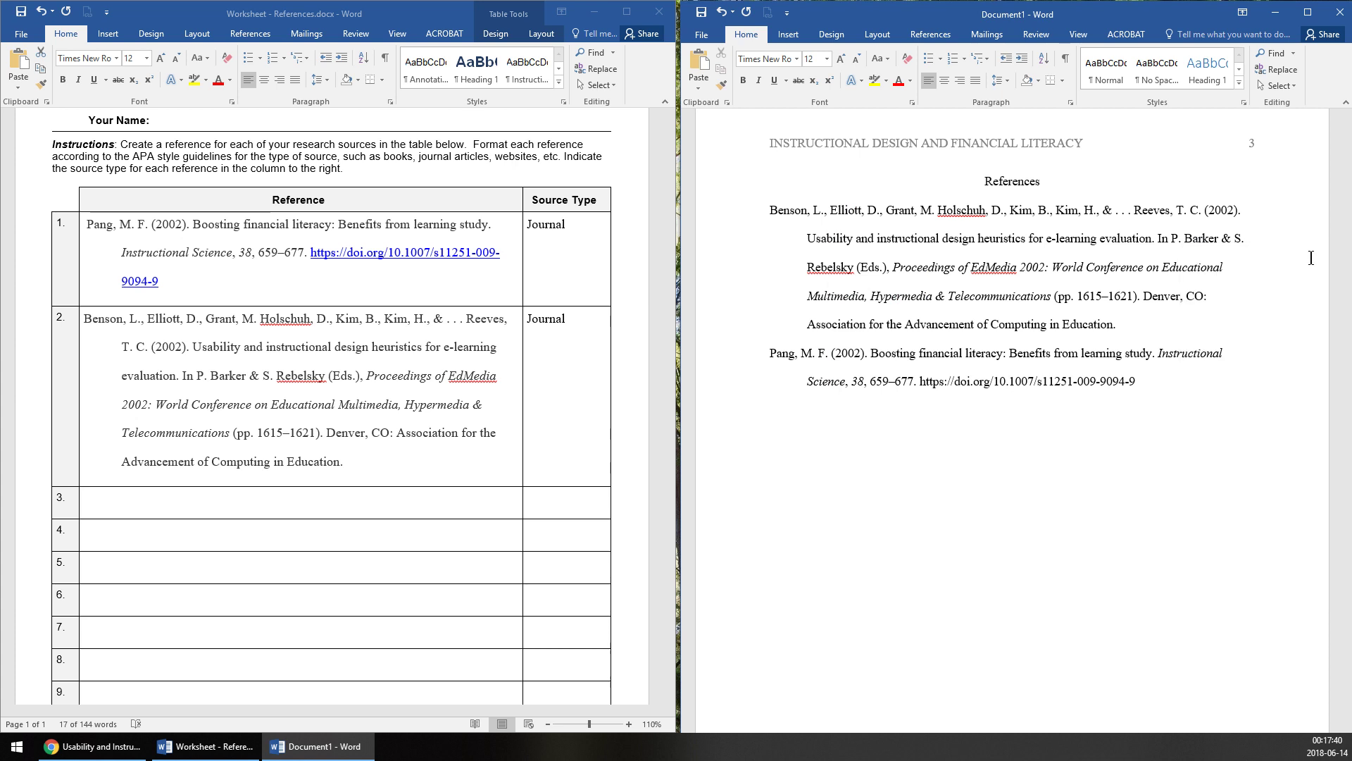
Remove the hyperlink from the DOI in the second entry under References, keeping the address as plain text
right_click(1111, 381)
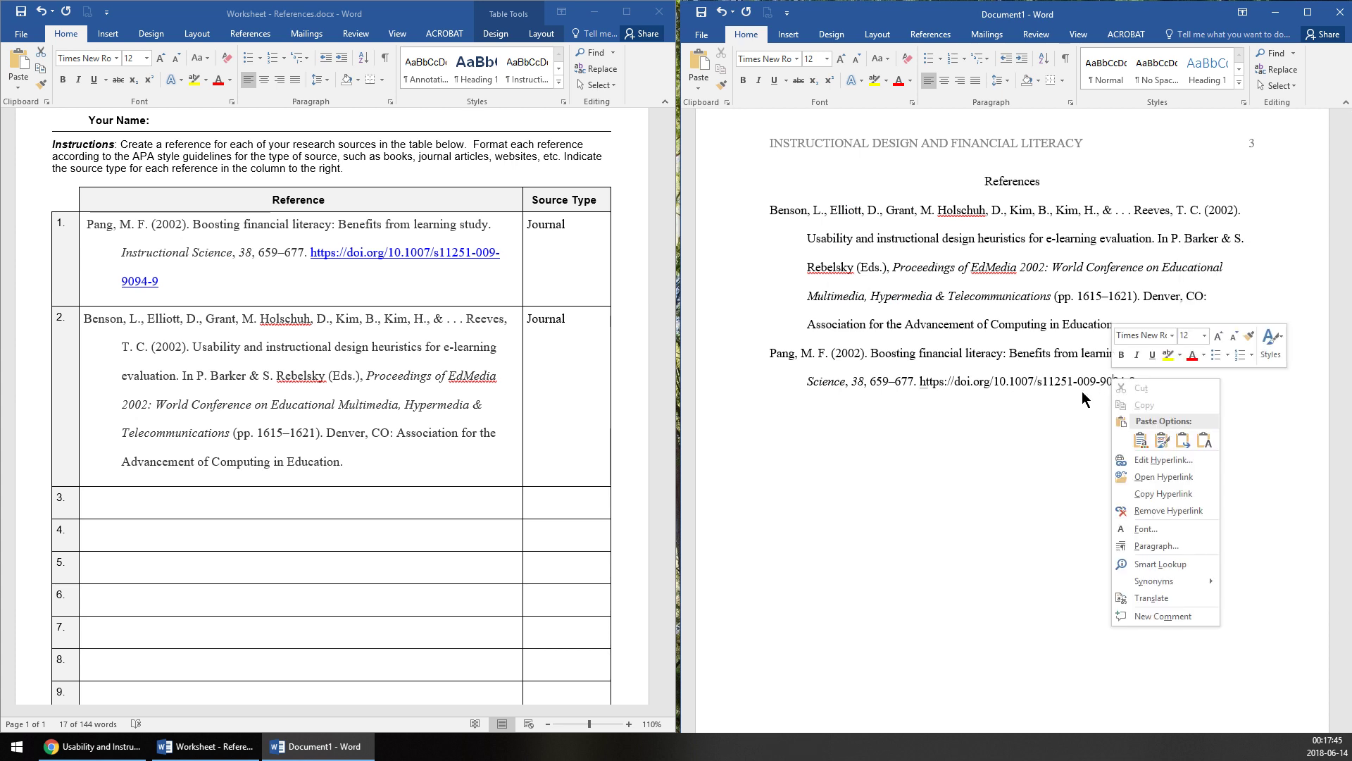
left_click(1058, 343)
left_click(1189, 387)
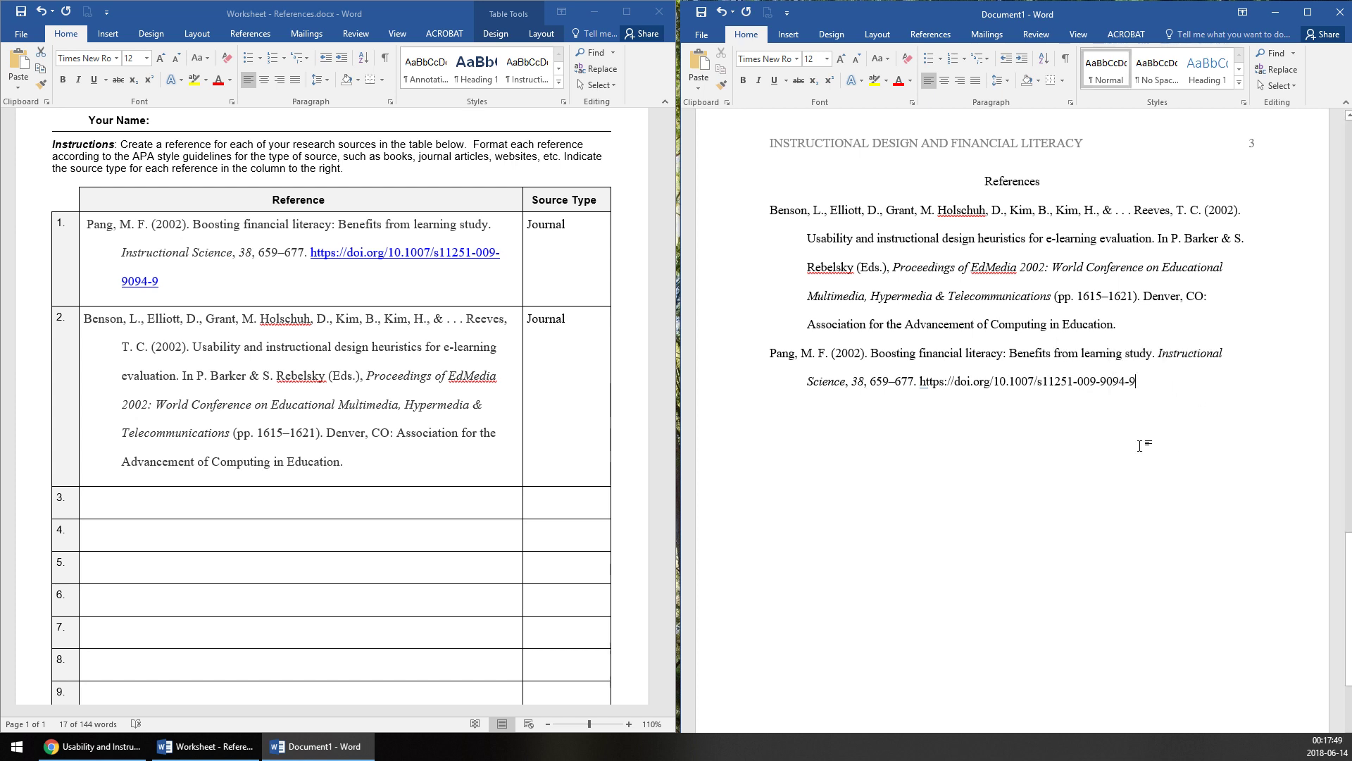
key("Return")
key("BackSpace")
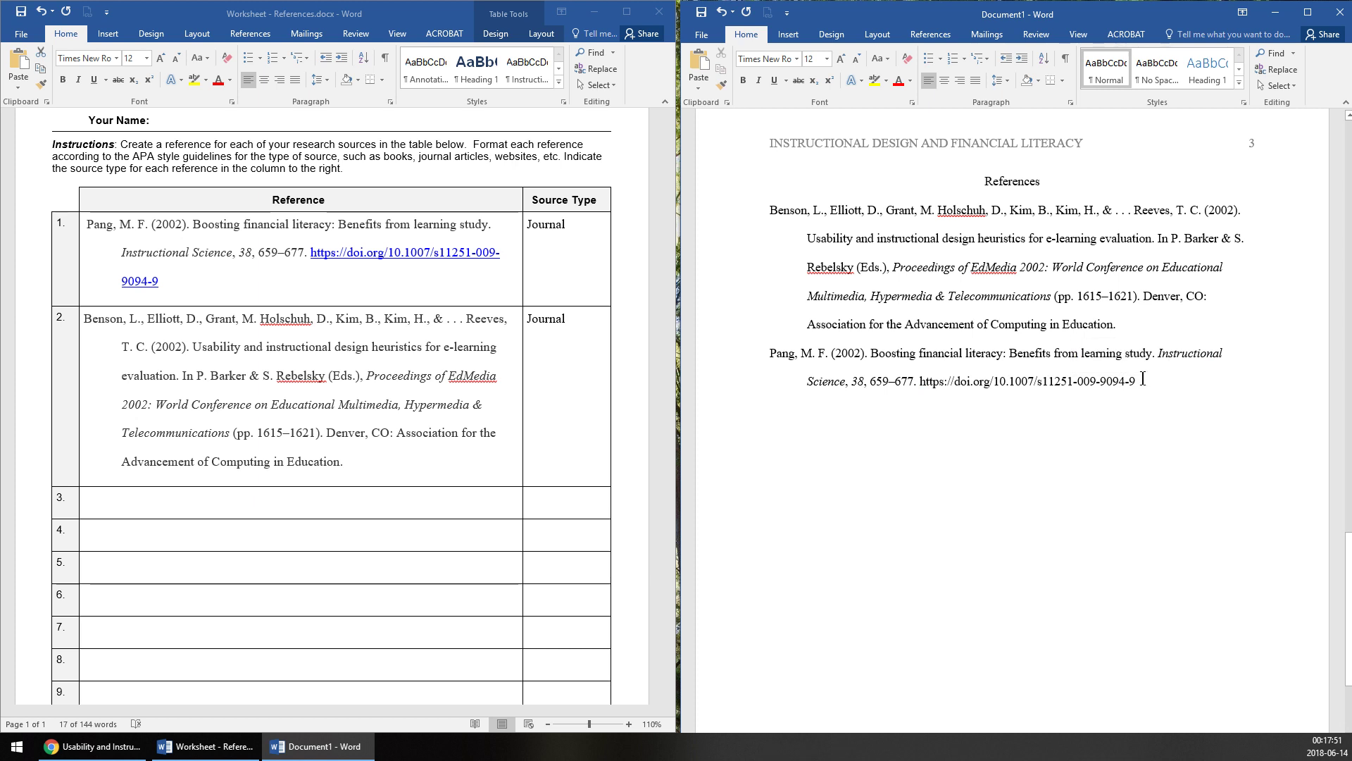
right_click(1122, 385)
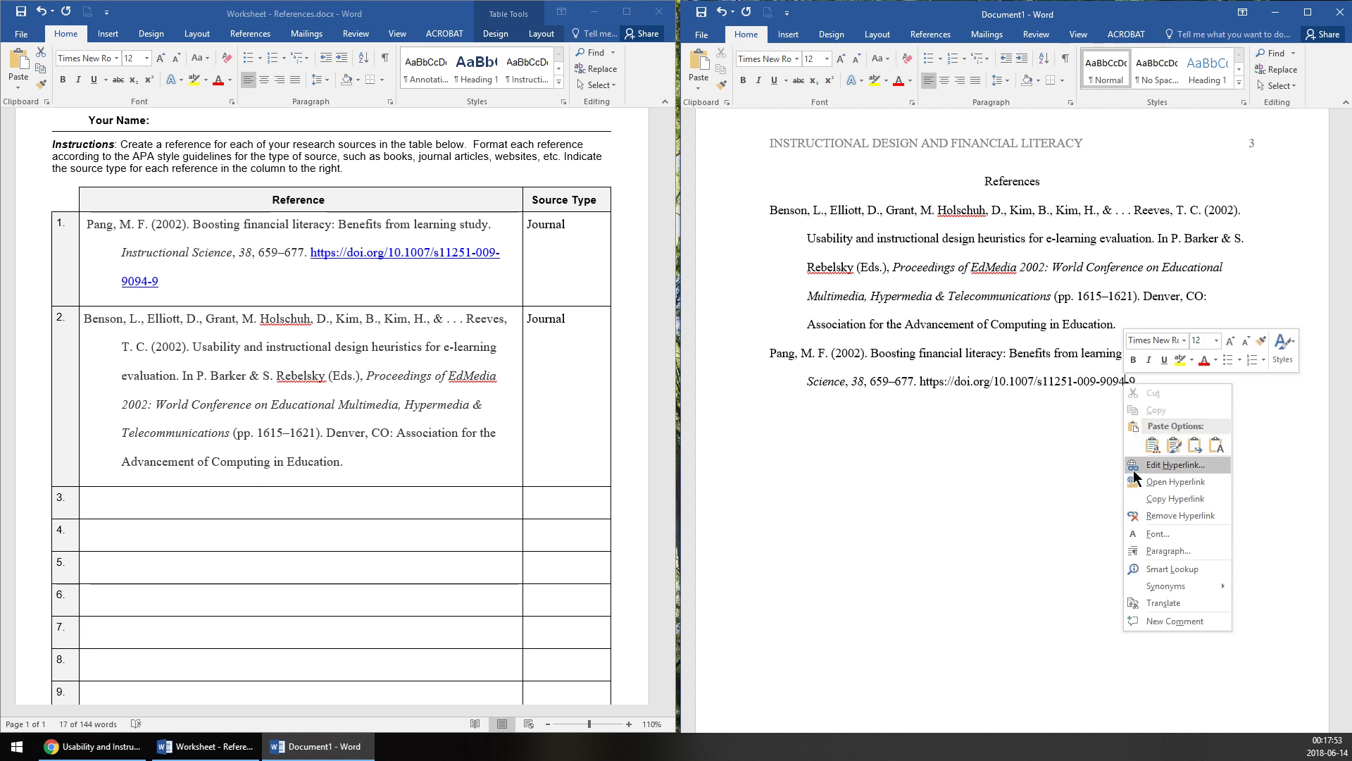
left_click(1160, 517)
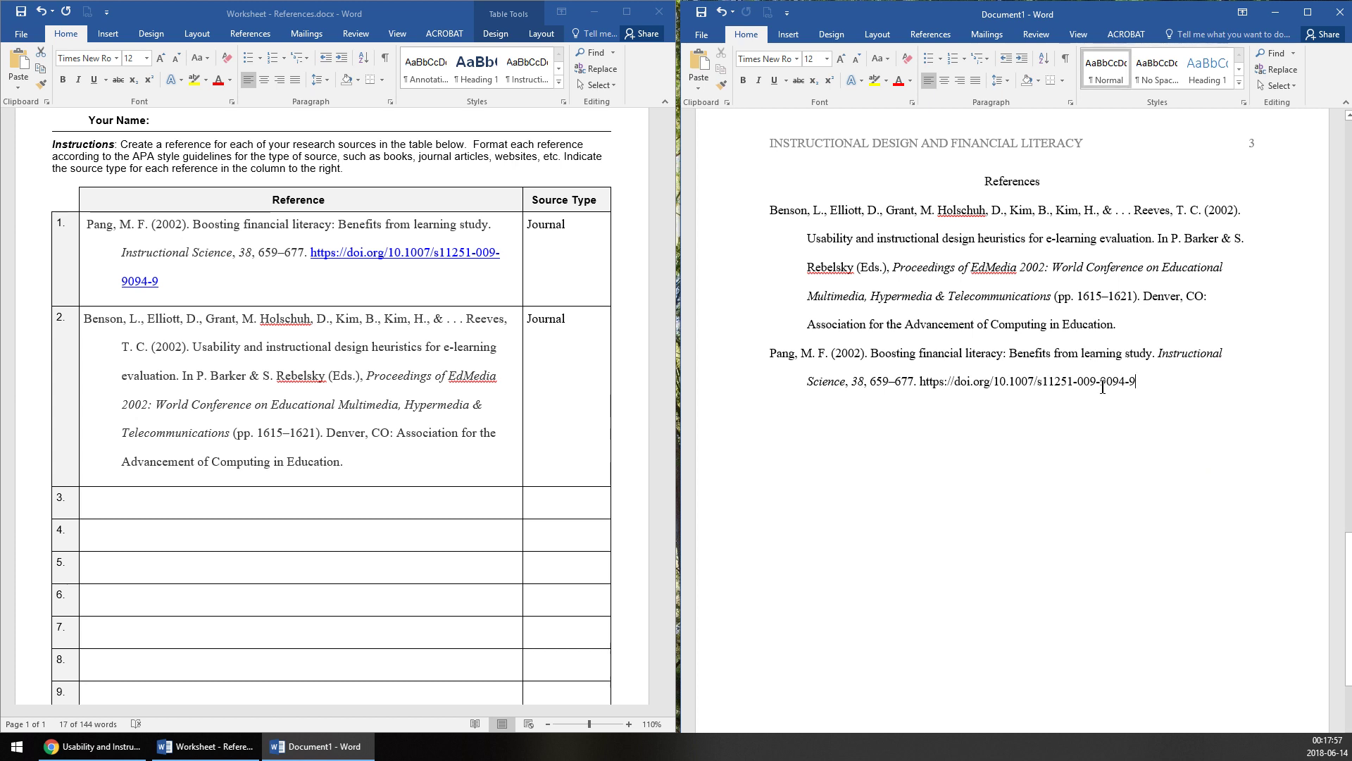
right_click(1094, 381)
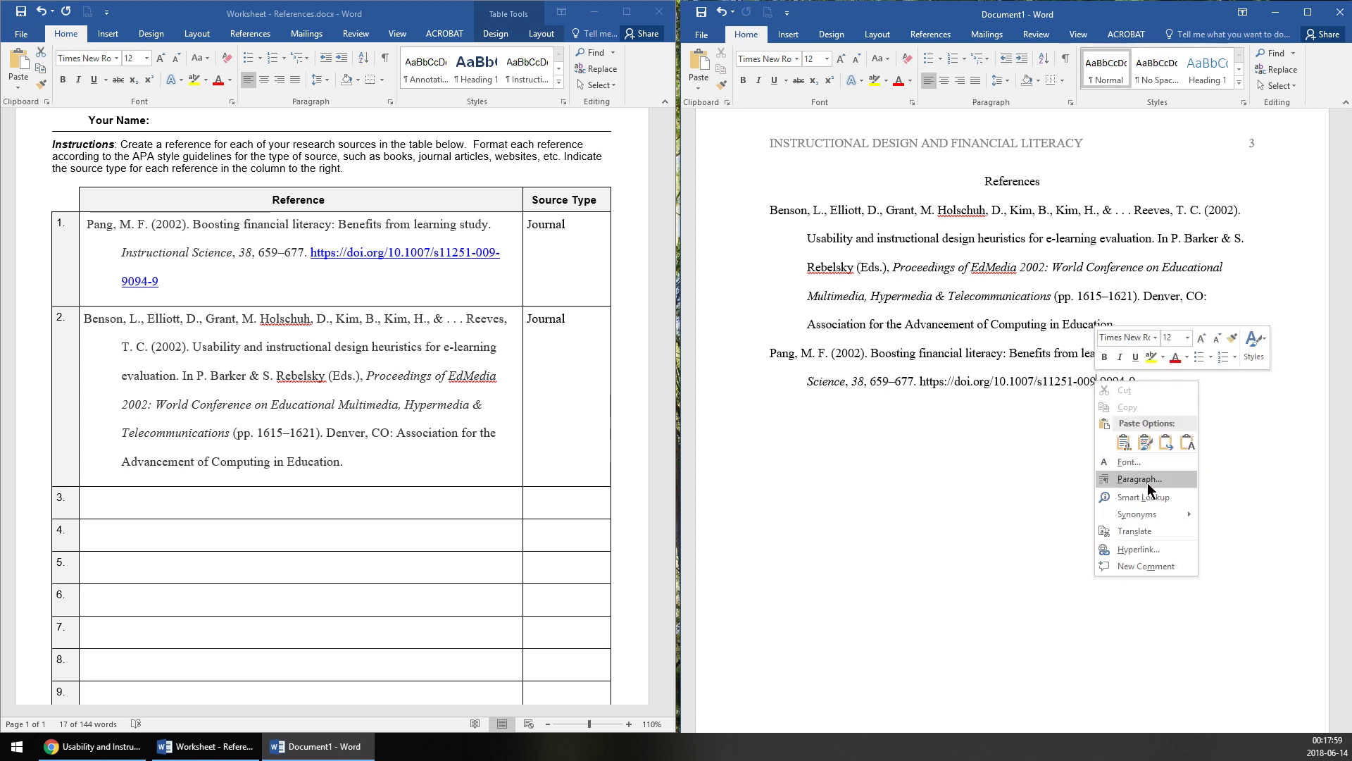
Remove the automatically recreated hyperlink from the last entry's DOI and delete the space after the address
left_click(1059, 383)
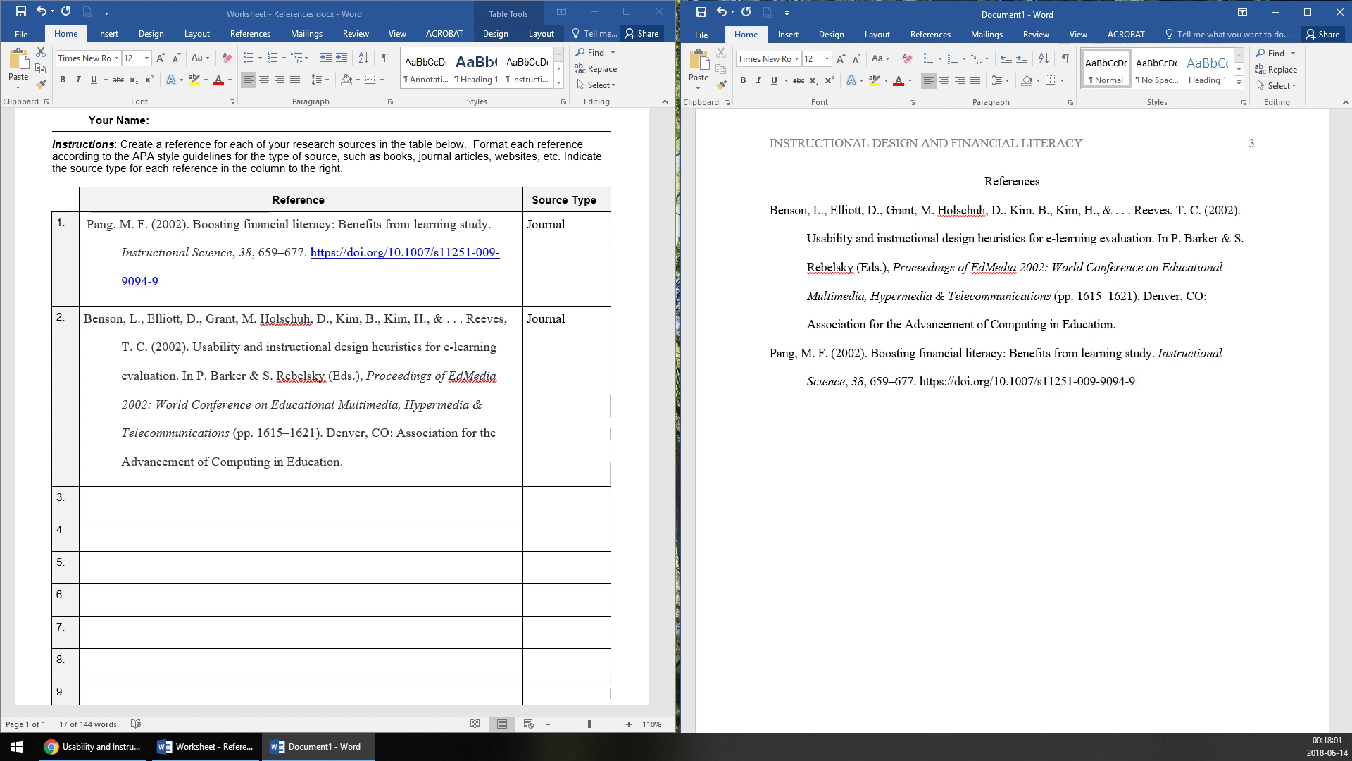
right_click(1119, 381)
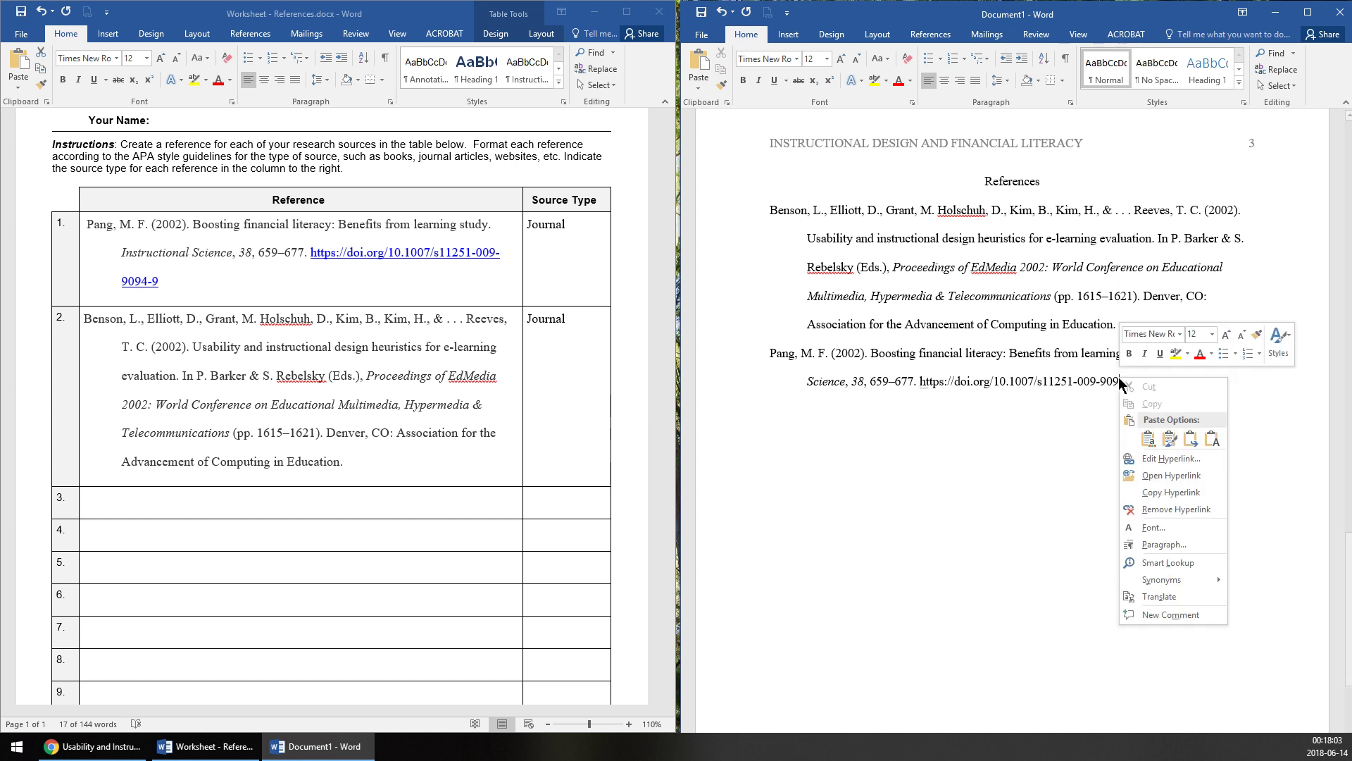
left_click(1176, 508)
left_click(1272, 387)
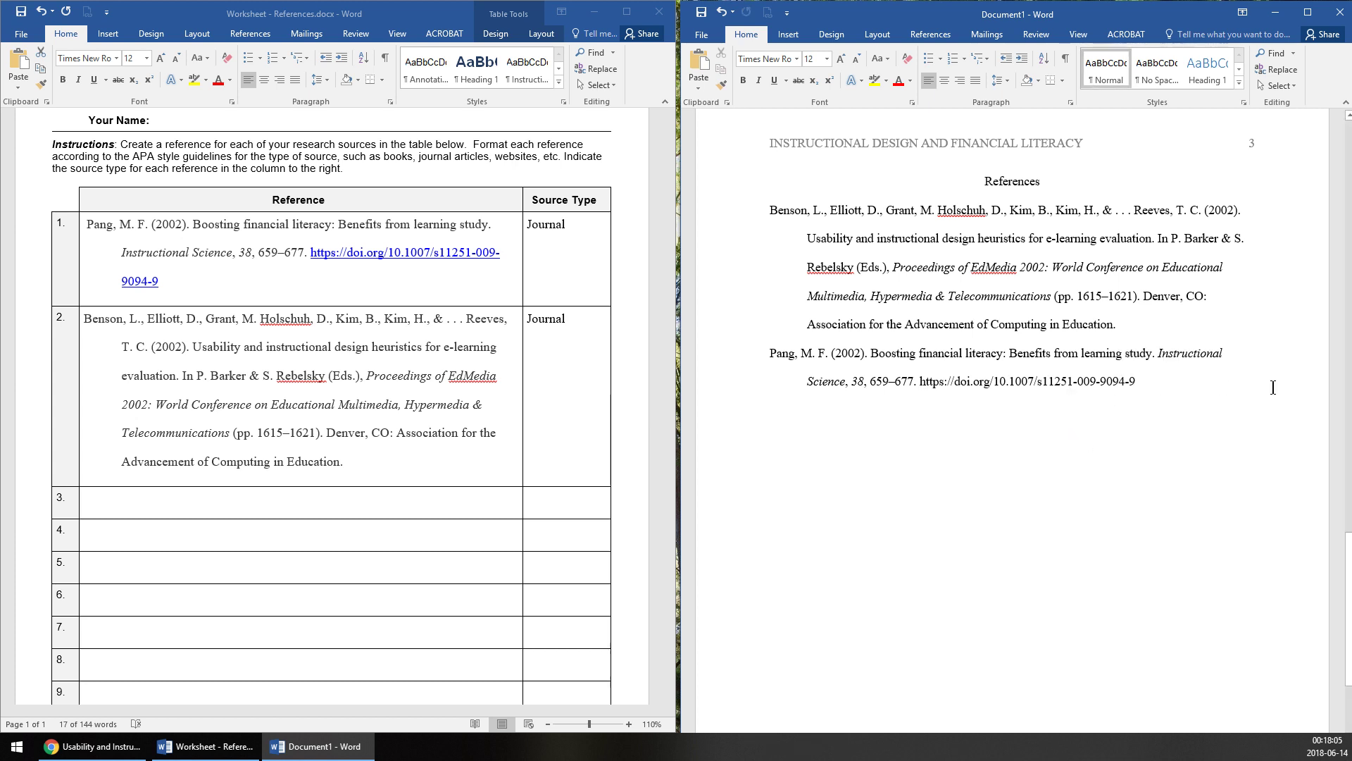
key("BackSpace")
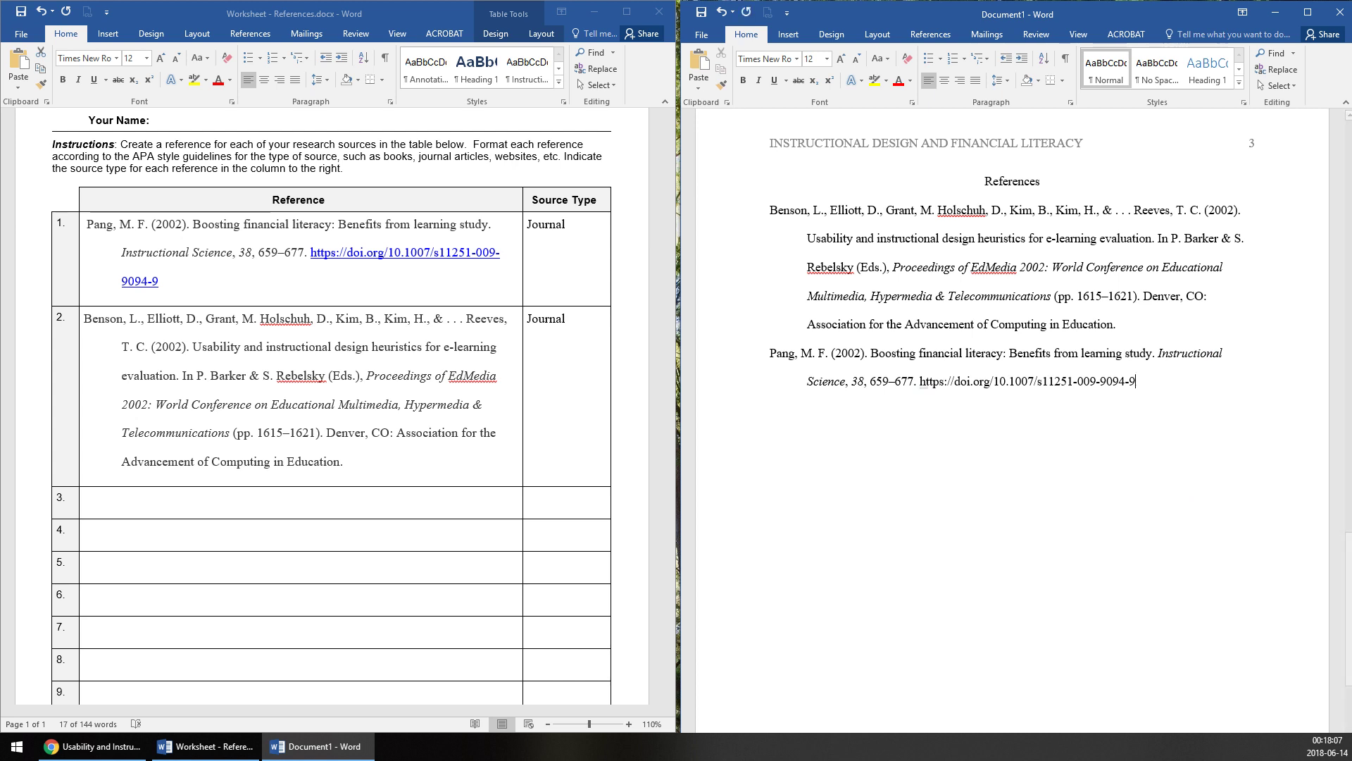
Check the hyperlink options on the last entry's DOI and undo the automatic link formatting
right_click(1129, 380)
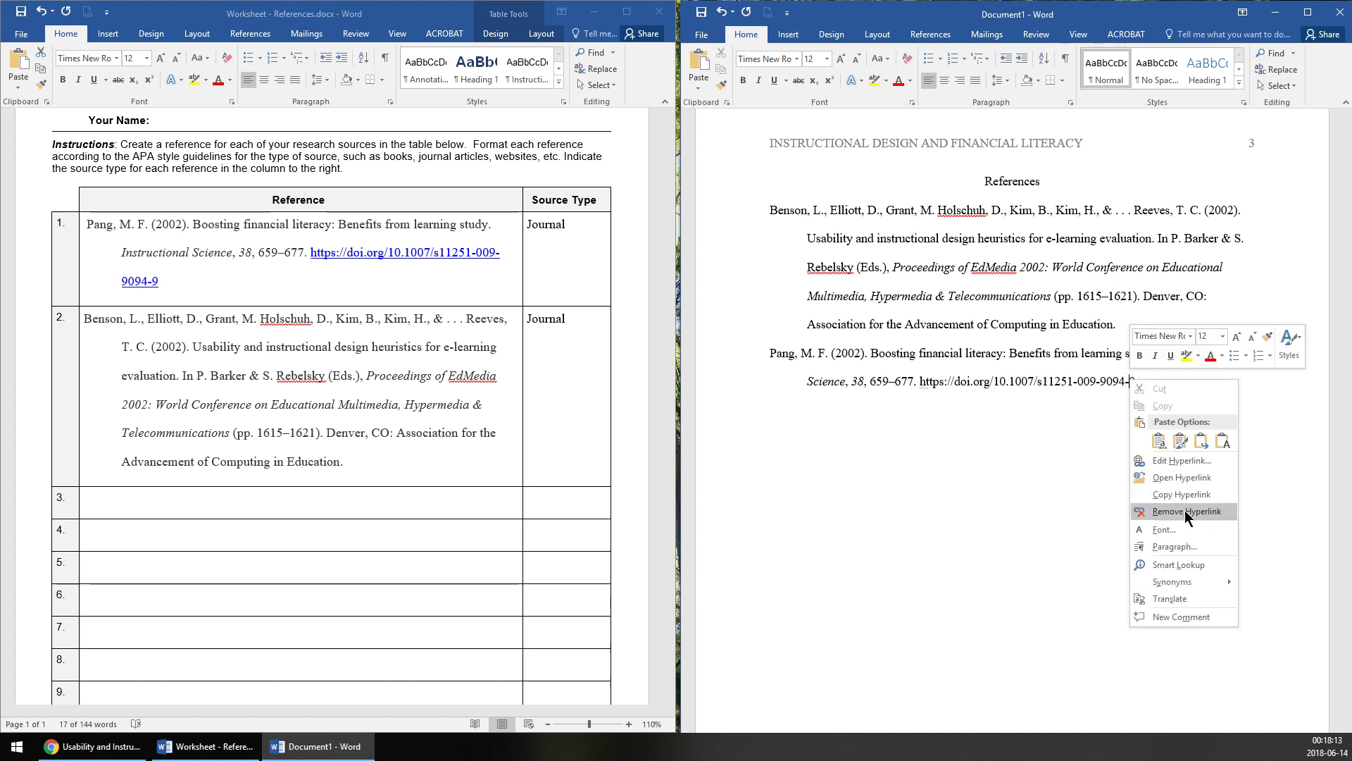
key("Escape")
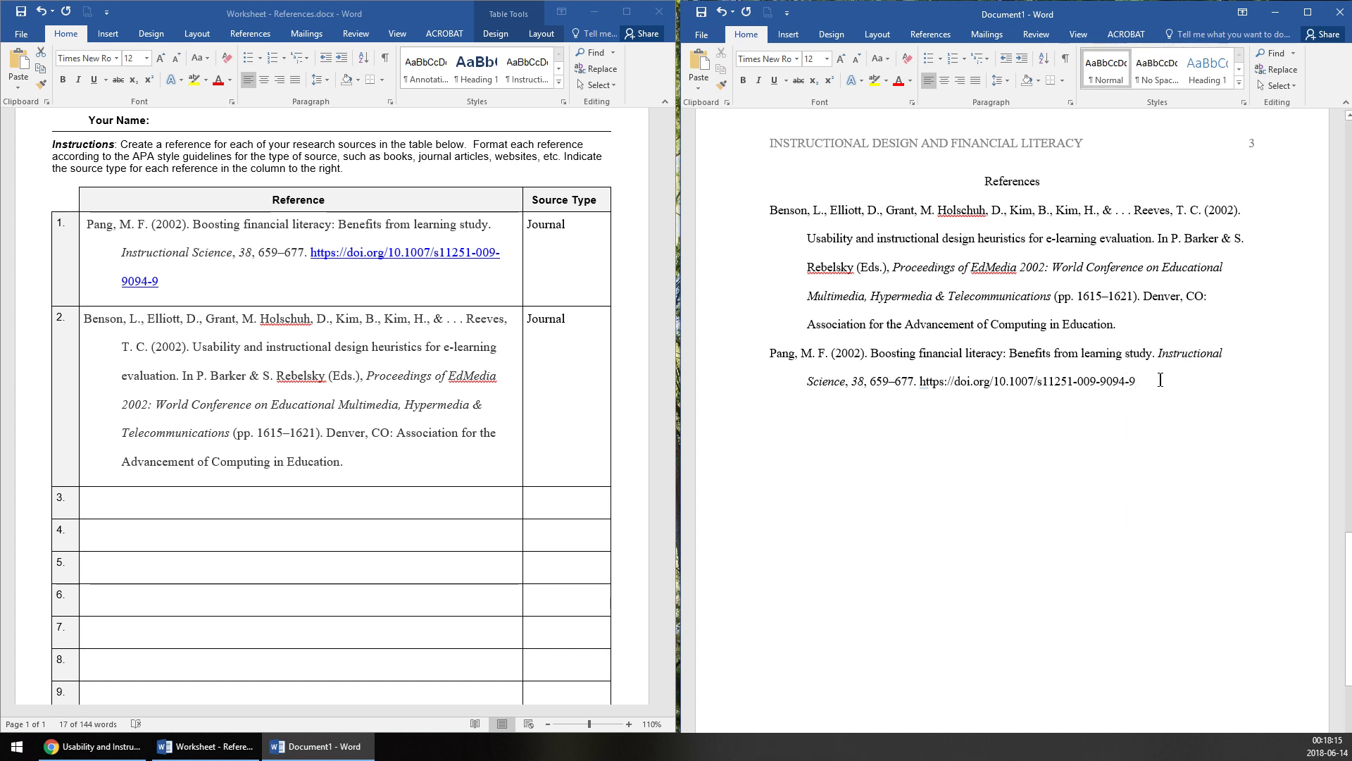
key("ctrl+z")
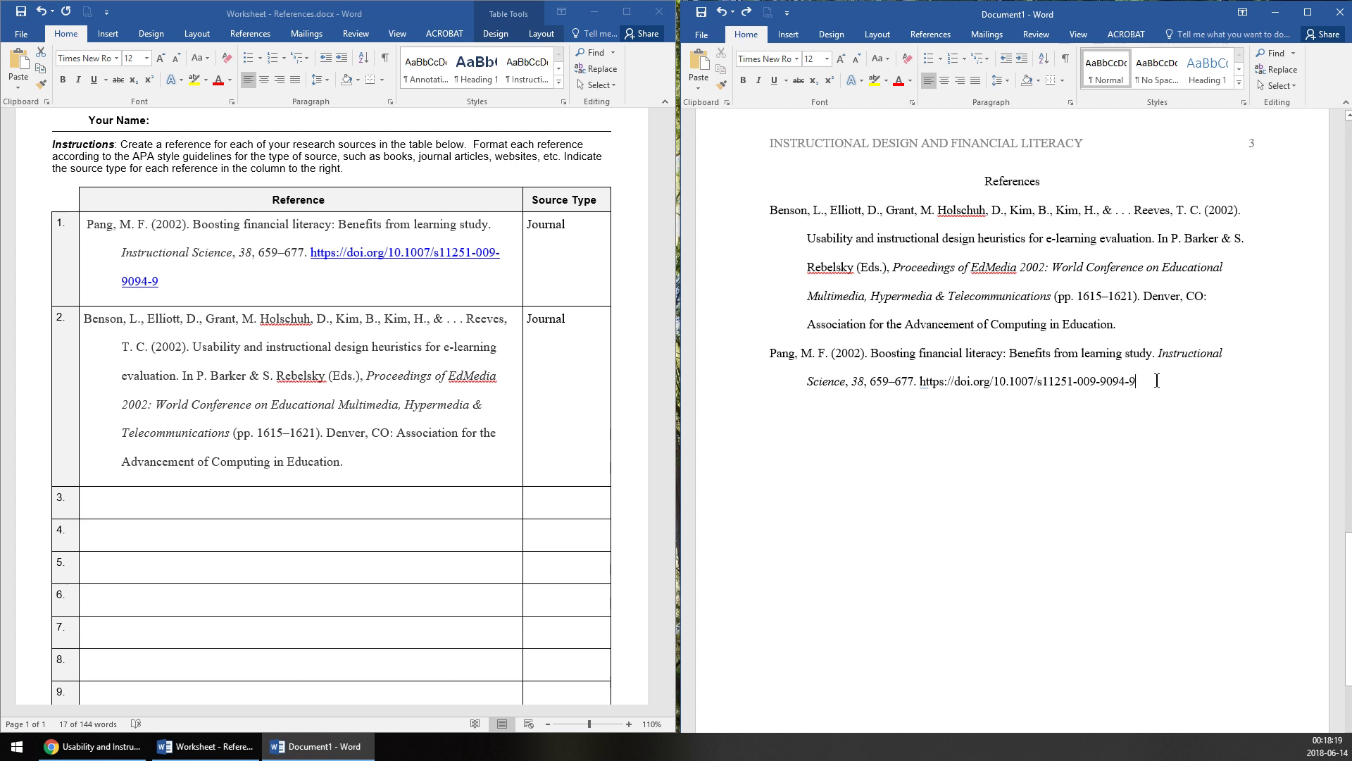
key("BackSpace")
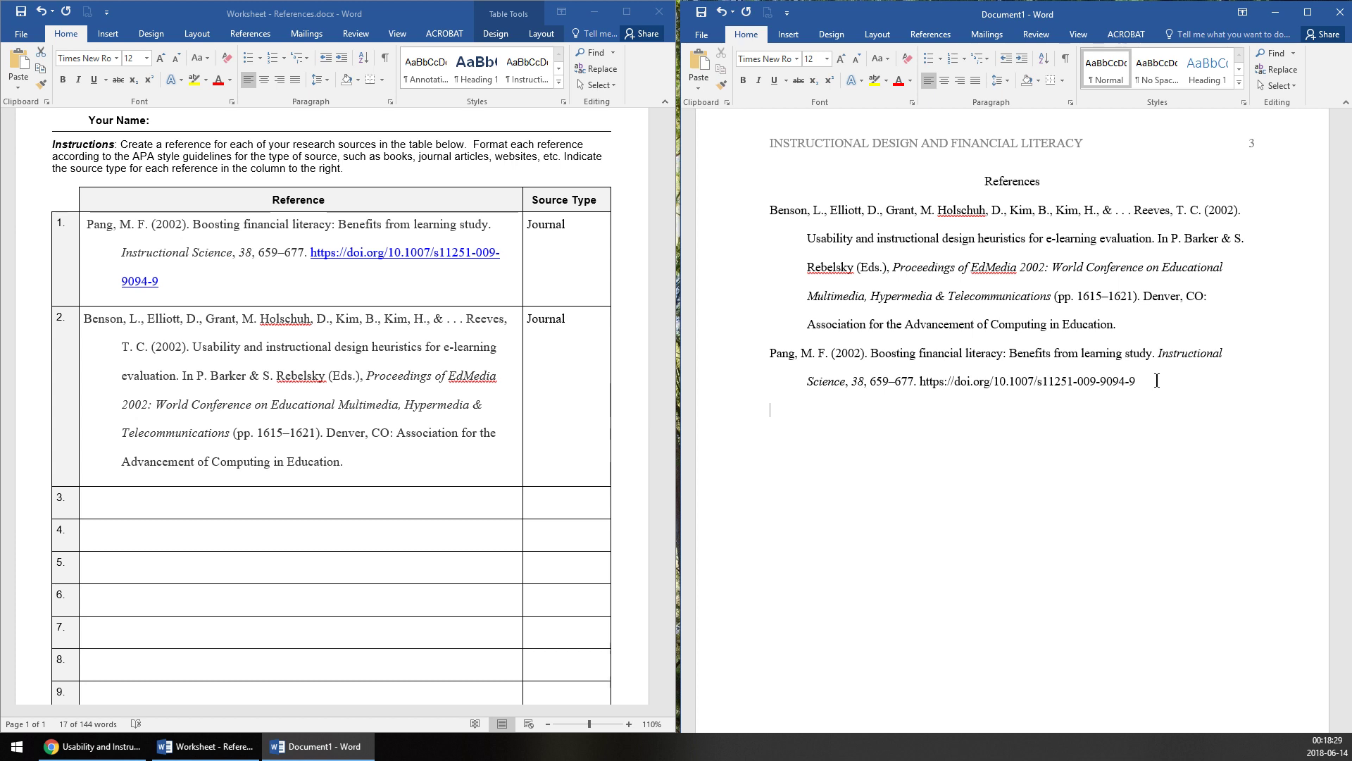
Delete the final letter of the References heading and retype it
left_click(1054, 323)
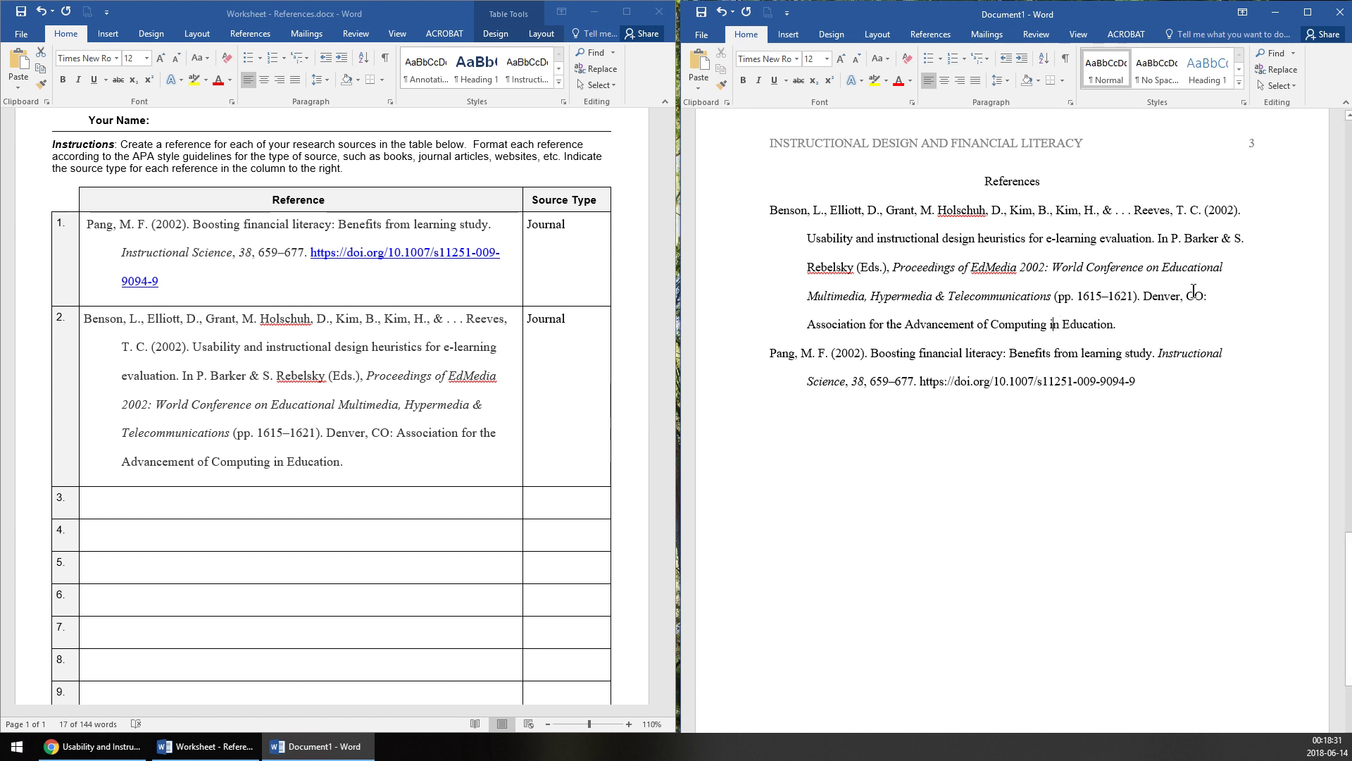
key("Delete")
left_click(1060, 180)
key("BackSpace")
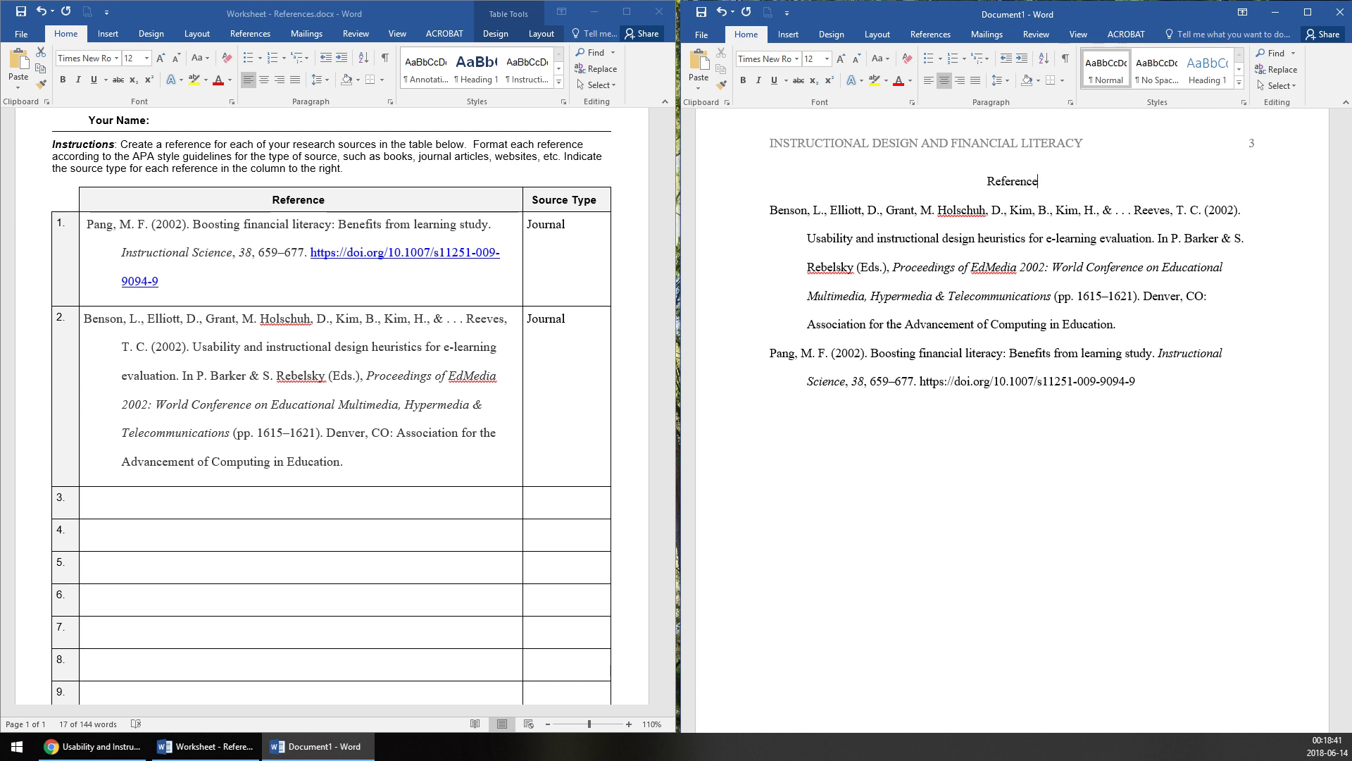
type("s")
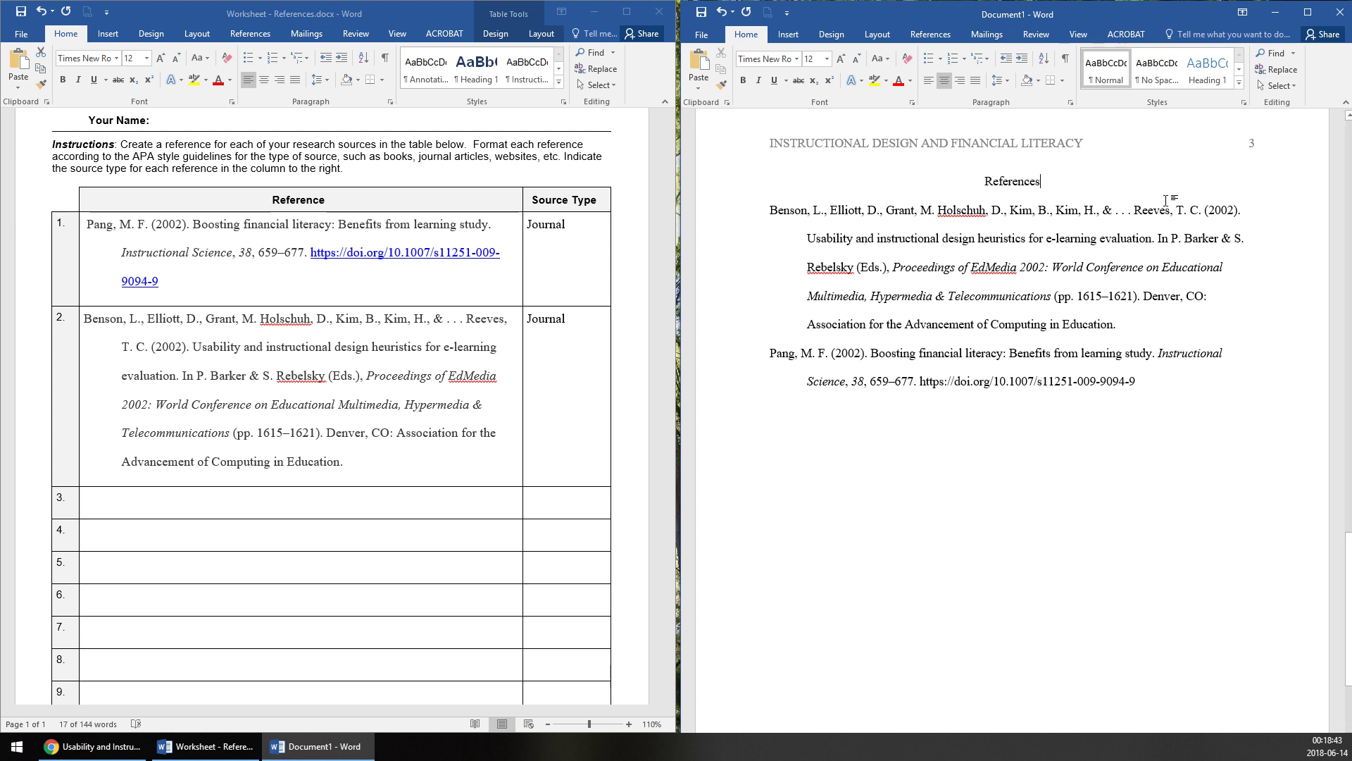
Add a blank line after the last entry in the References list
left_click(1184, 372)
key("ctrl+End")
key("Return")
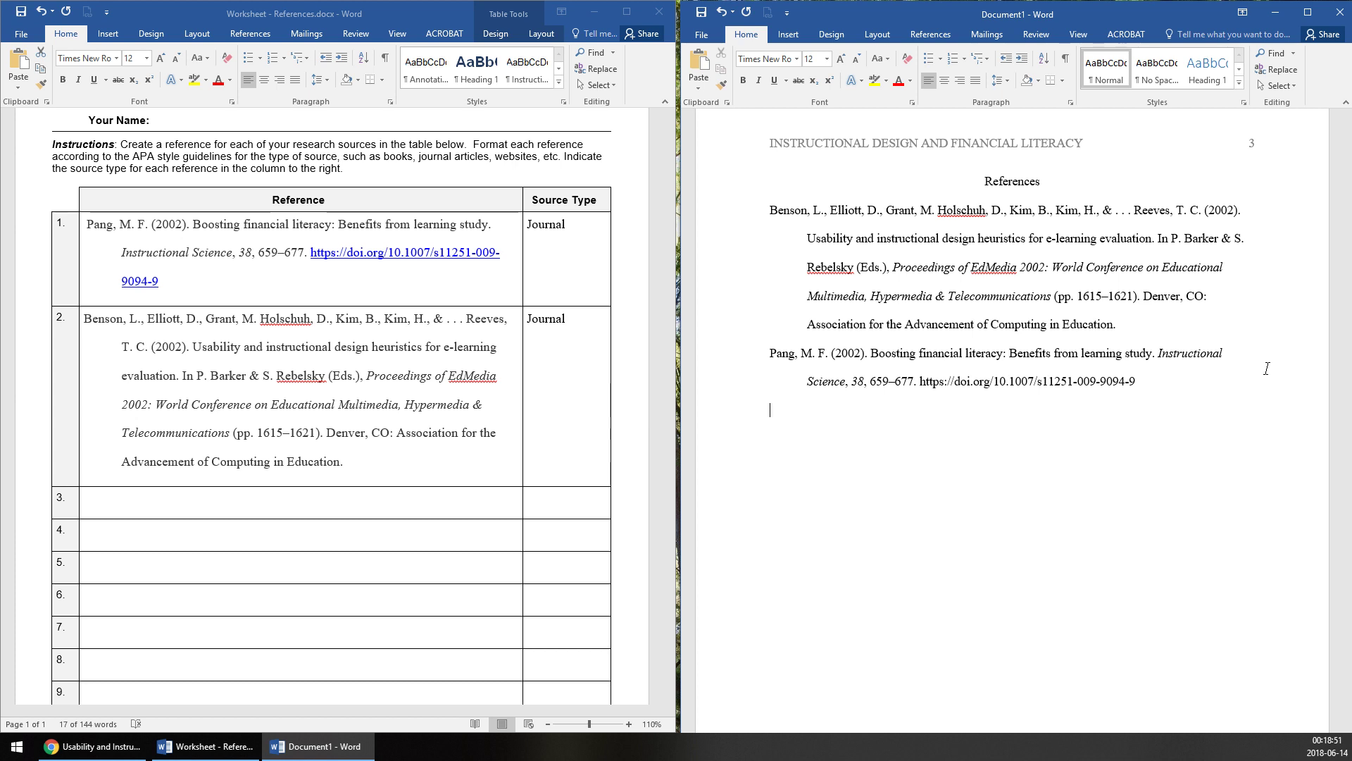
left_click(1122, 326)
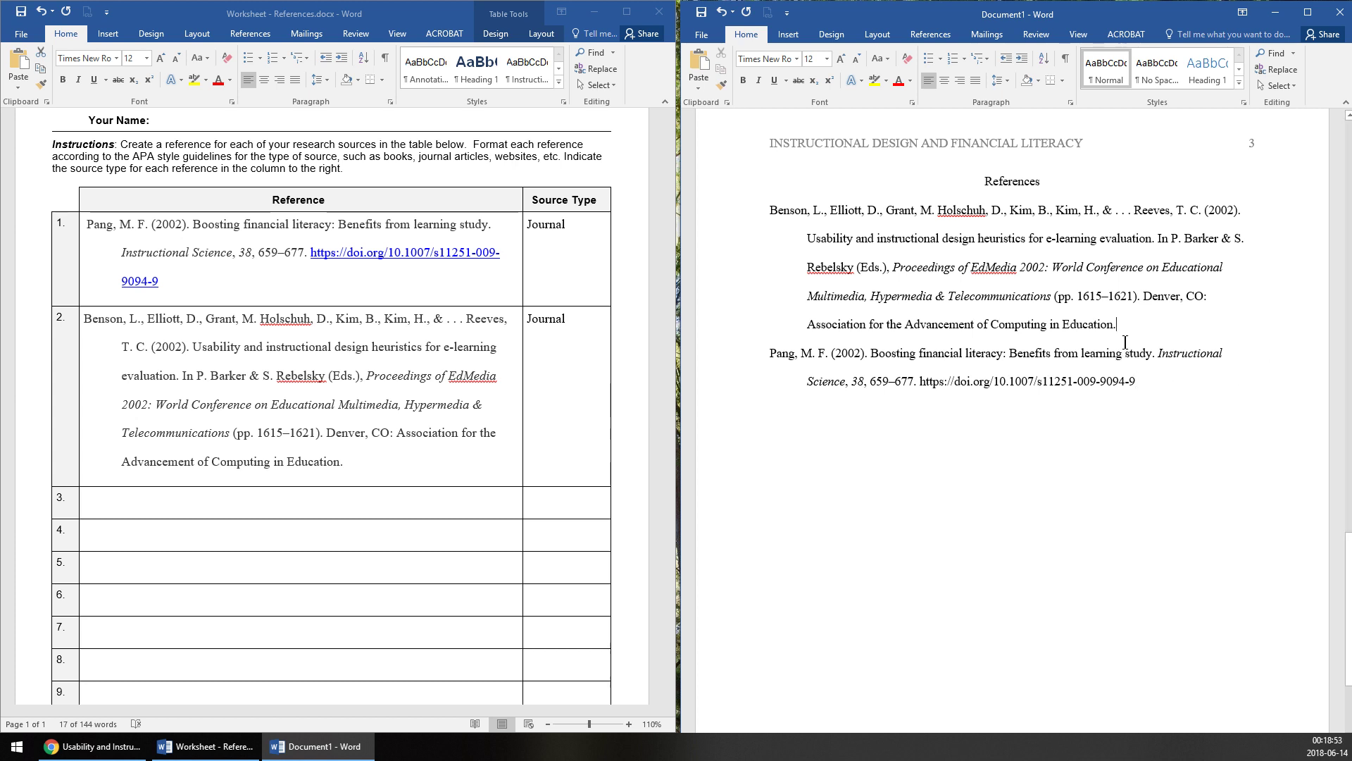
key("Return")
type("FINRA ")
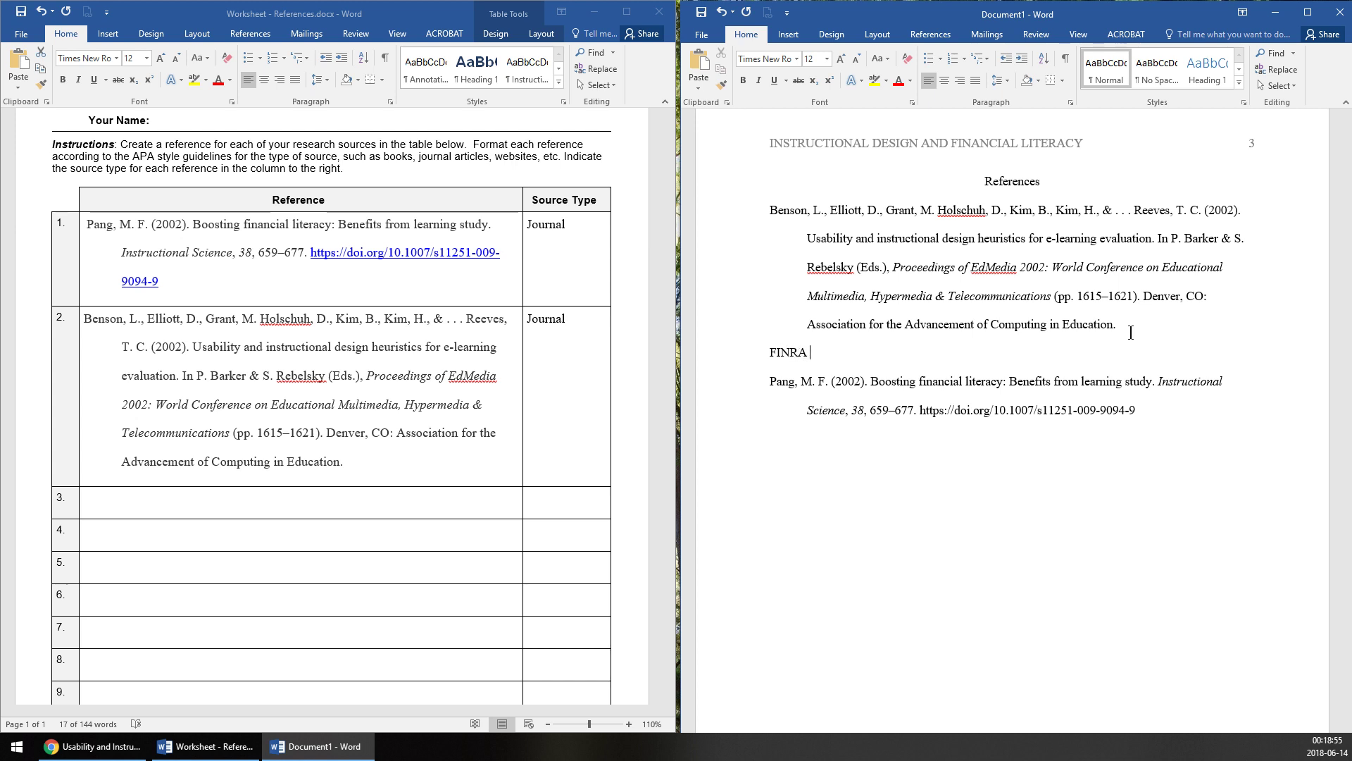
type("Investor Education Foundation (")
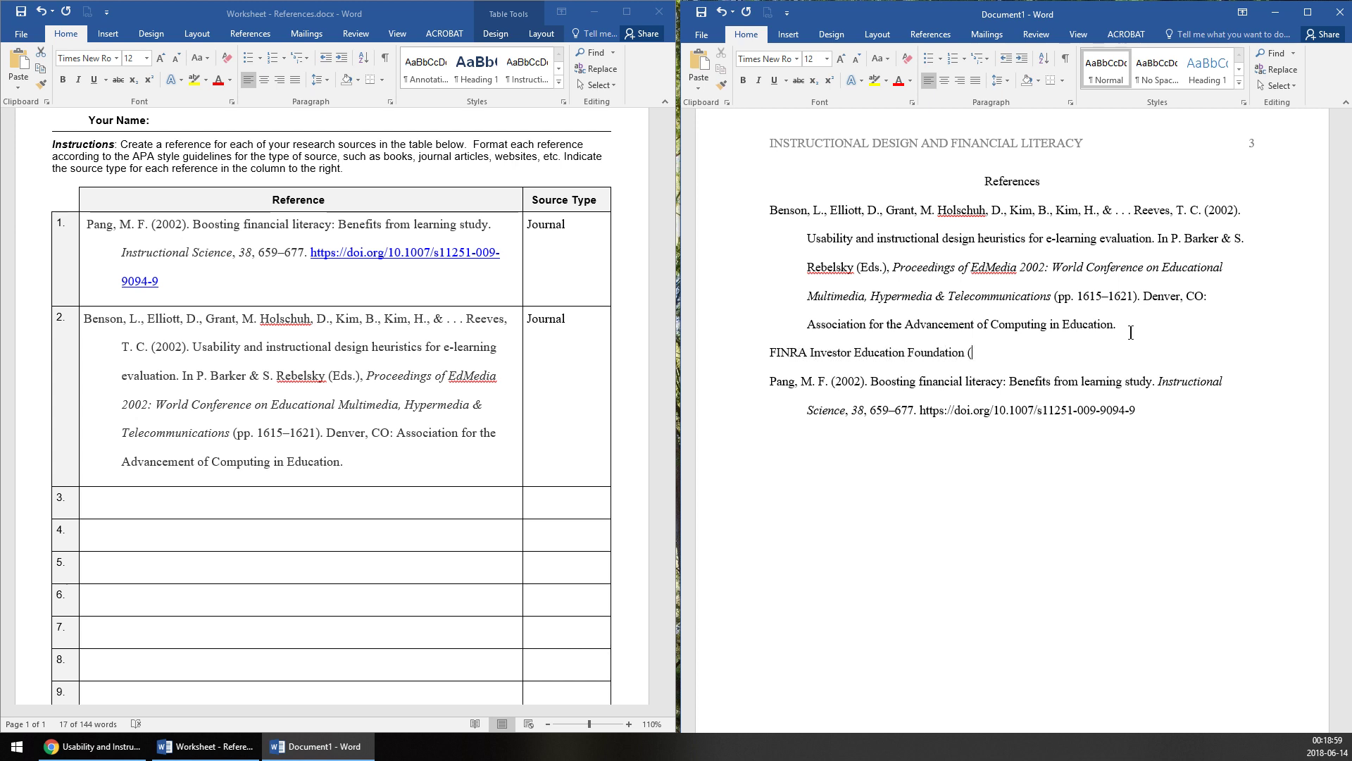
type("2018). ")
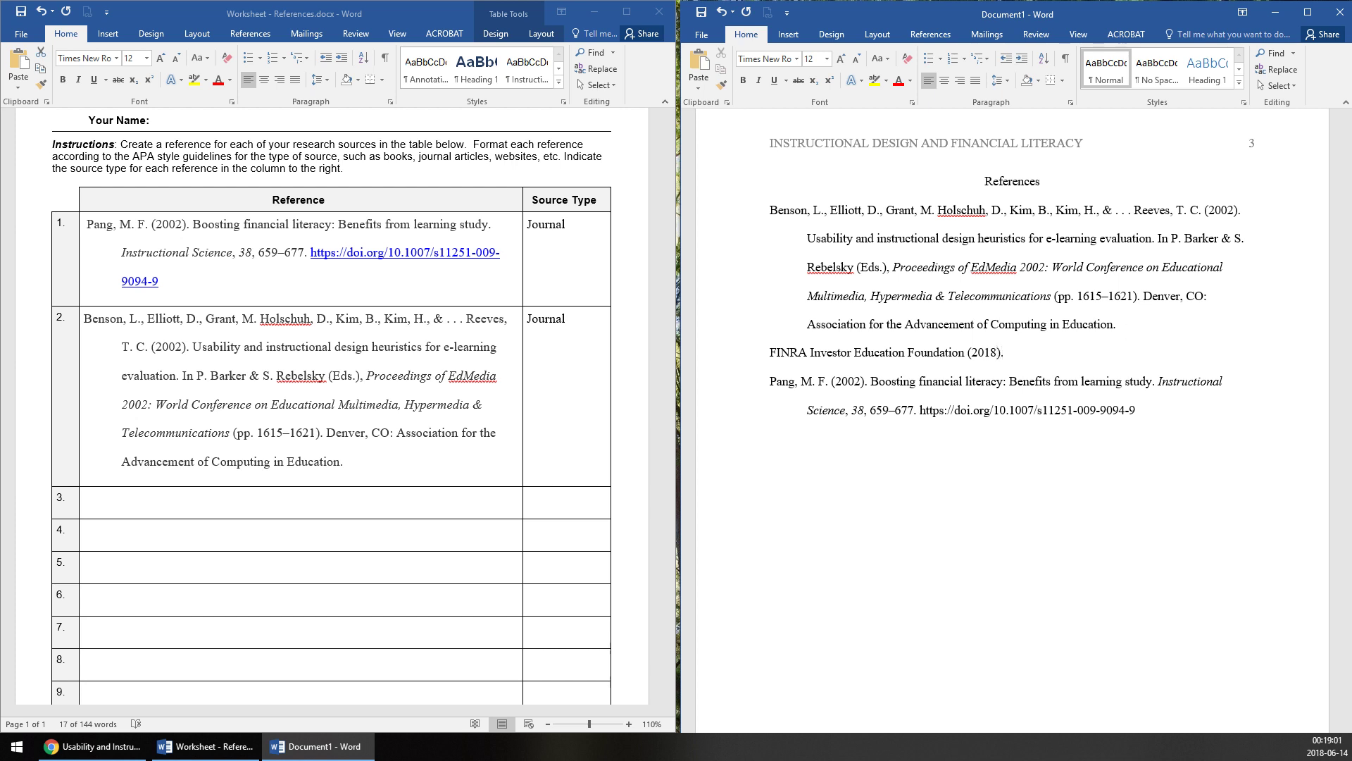
type("\"About FI")
type("NRA.\" ")
type("Retrieved from h")
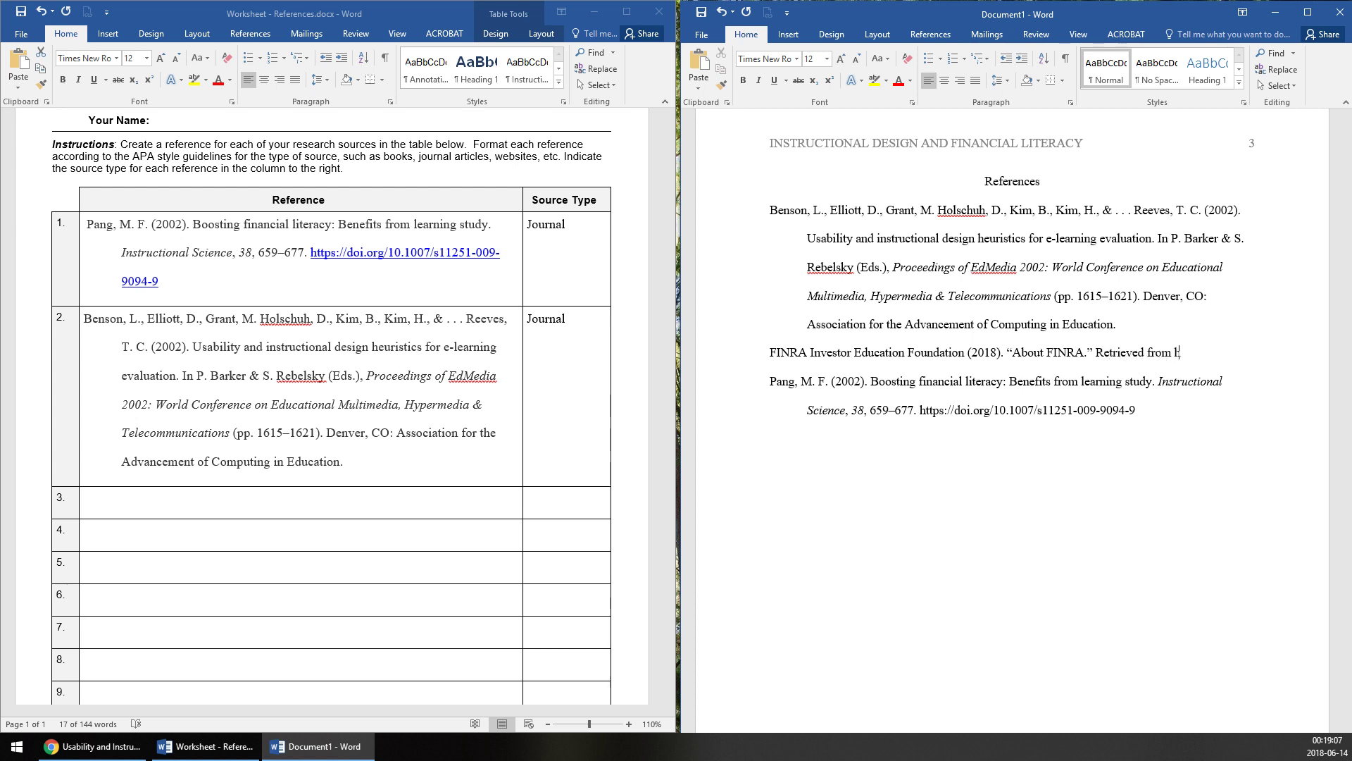
type("ttp://finra.org/about")
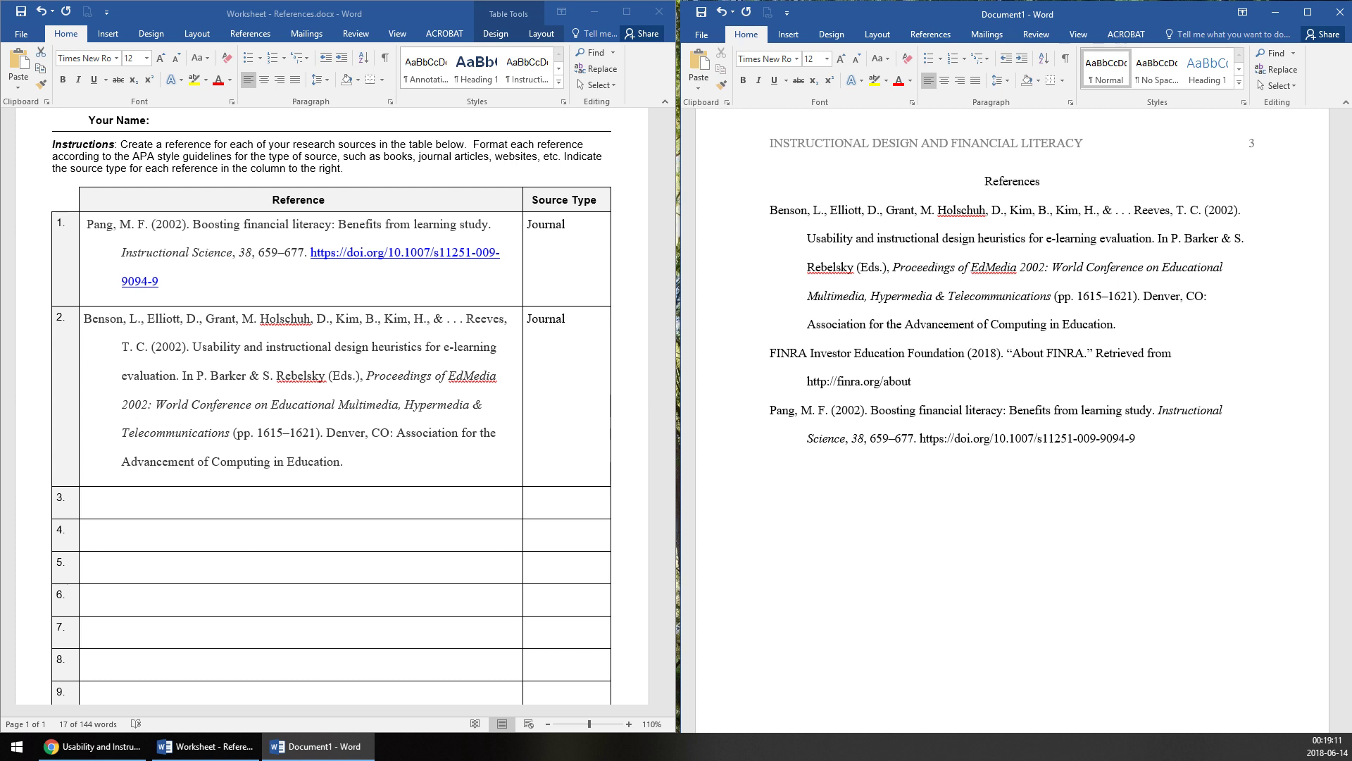
Check the hyperlink options for the finra.org address and delete the space after it
right_click(850, 386)
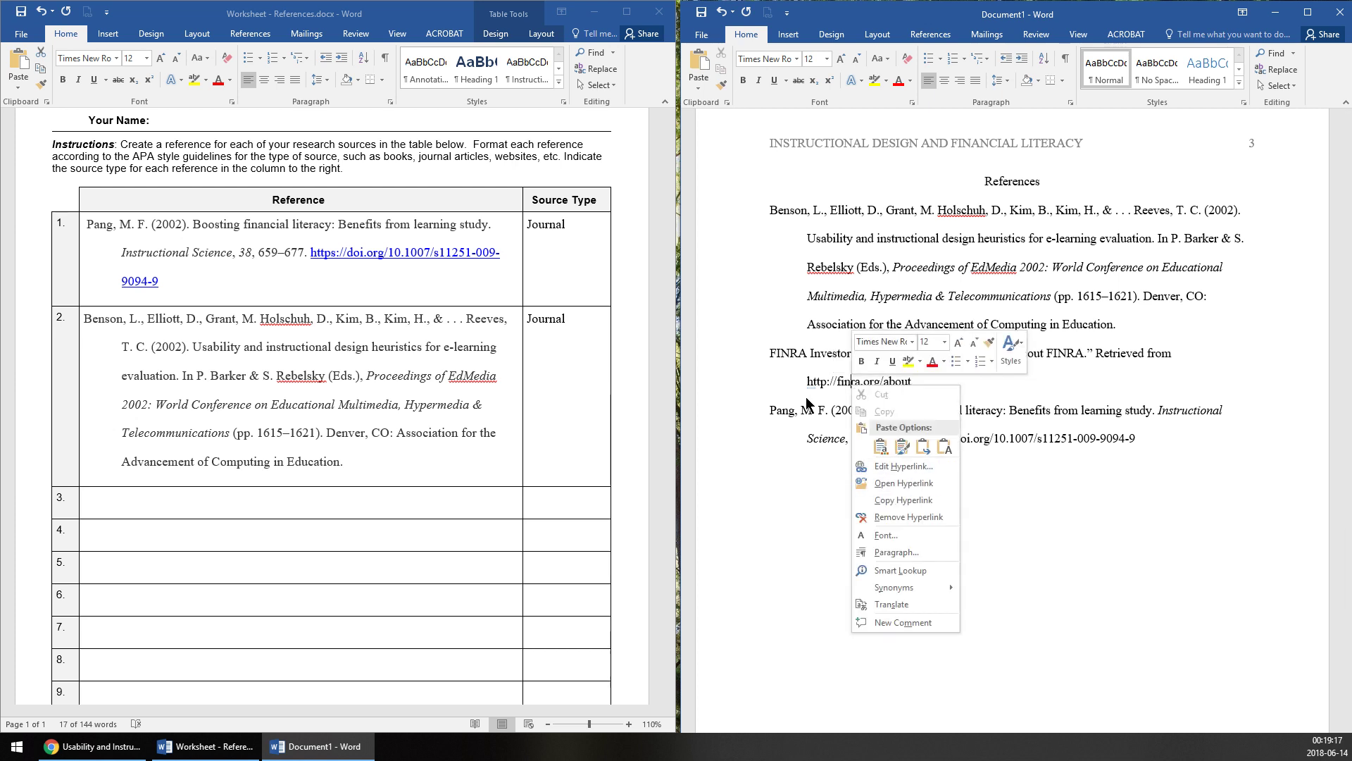
left_click(942, 385)
key("BackSpace")
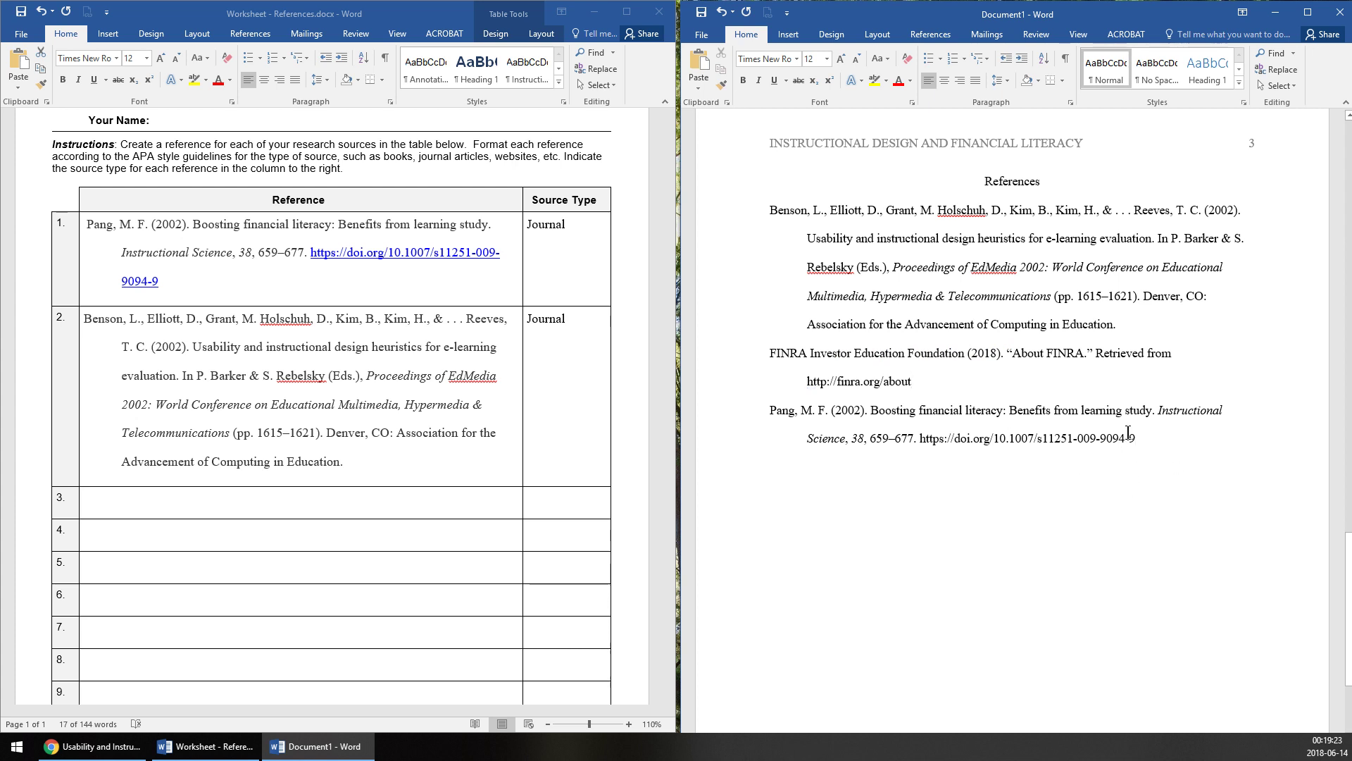
Copy the three reference entries and paste them twice below the end of the References list
scroll(1225, 535, "up", 1)
key("Return")
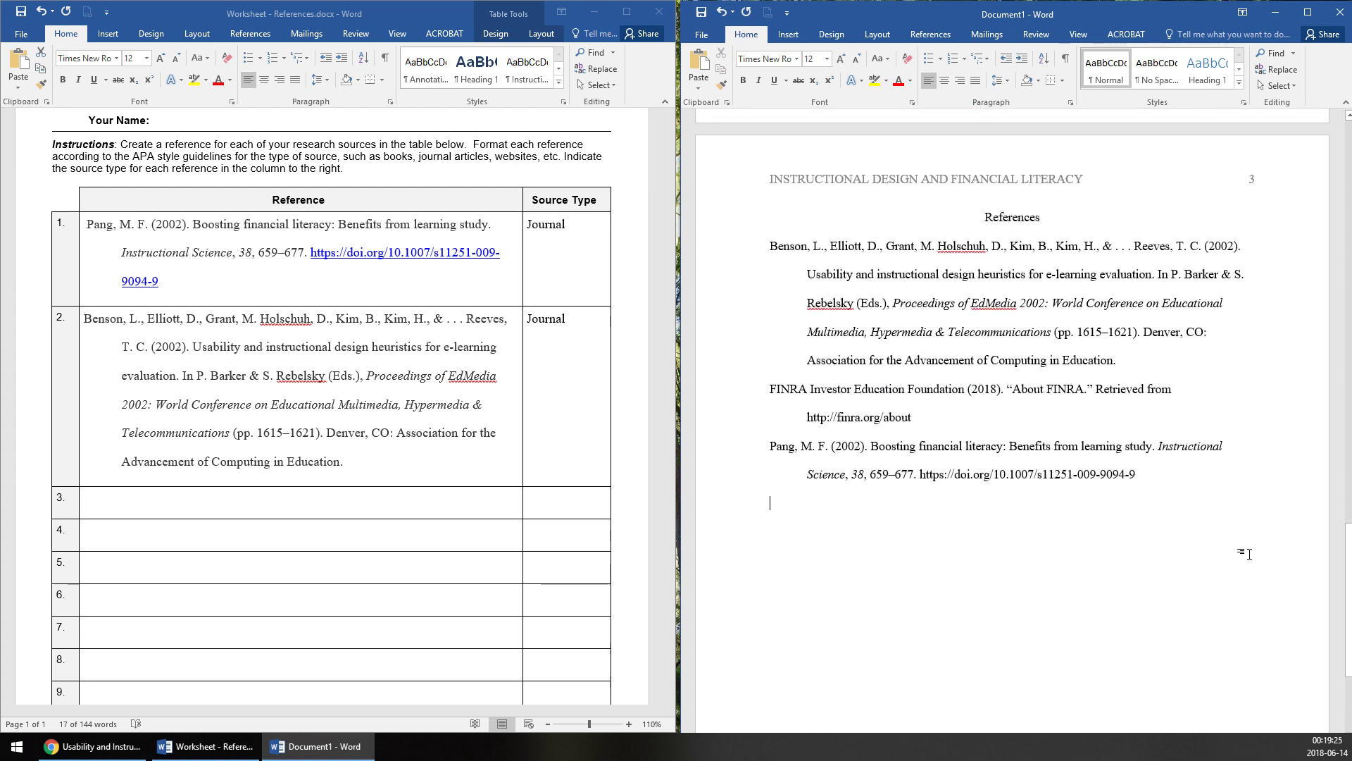
scroll(1197, 542, "down", 5)
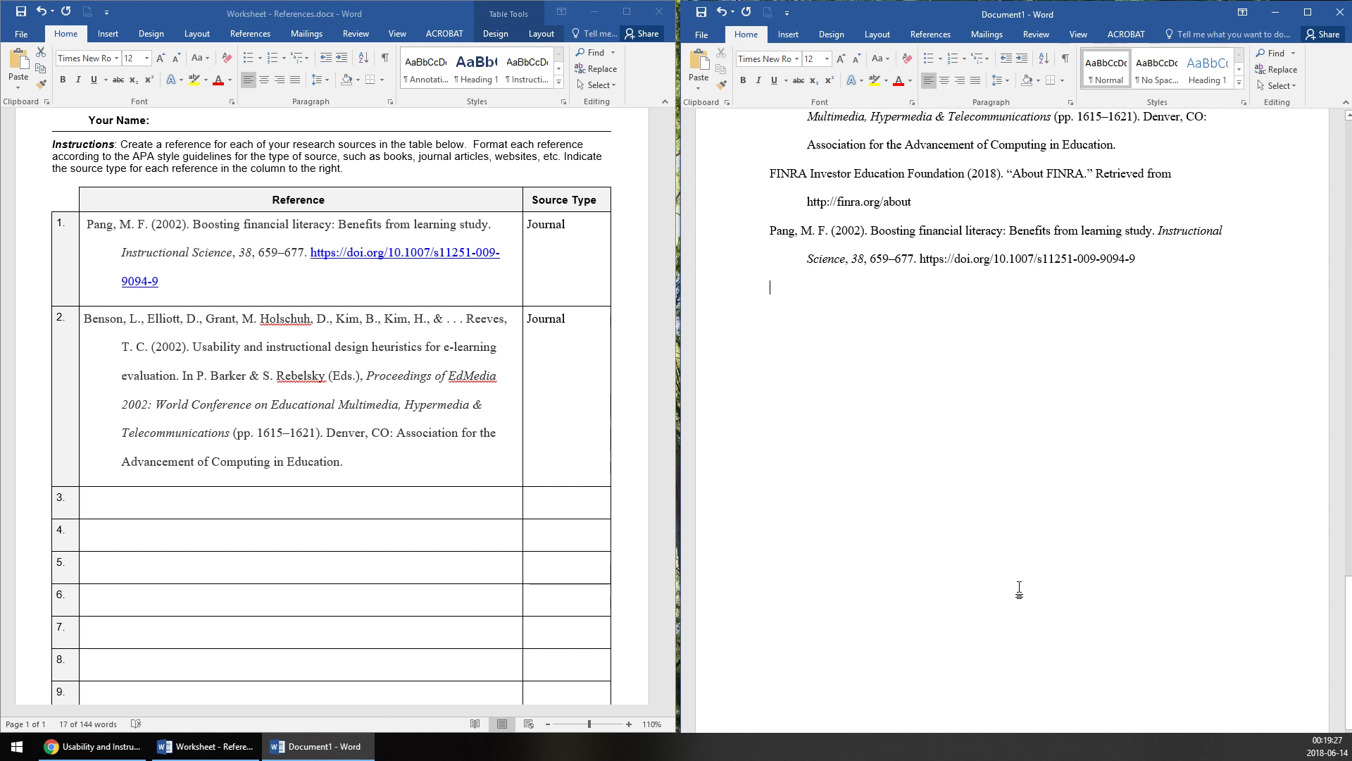
scroll(1205, 278, "up", 1)
left_click_drag(1138, 326, 779, 227)
scroll(986, 317, "up", 1)
key("ctrl+c")
left_click(1132, 468)
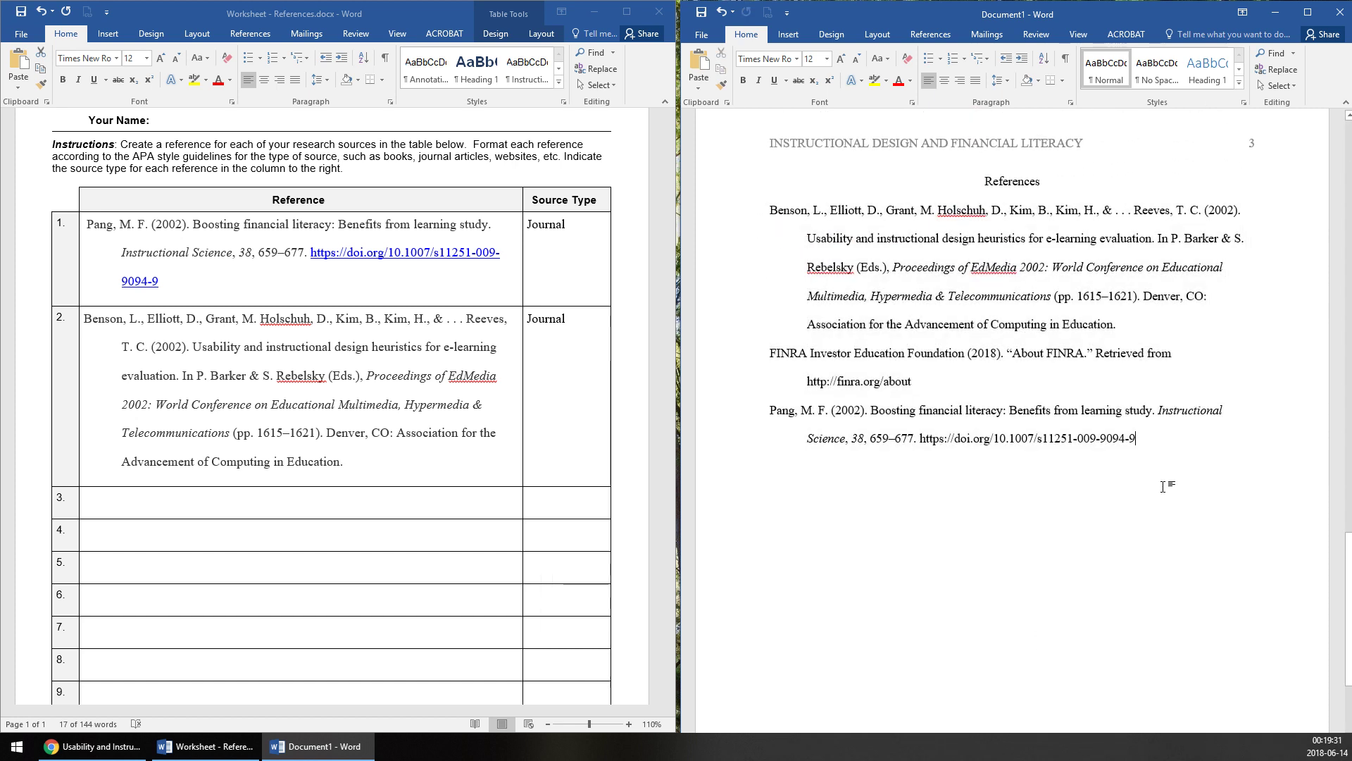
key("ctrl+v")
scroll(1163, 486, "down", 5)
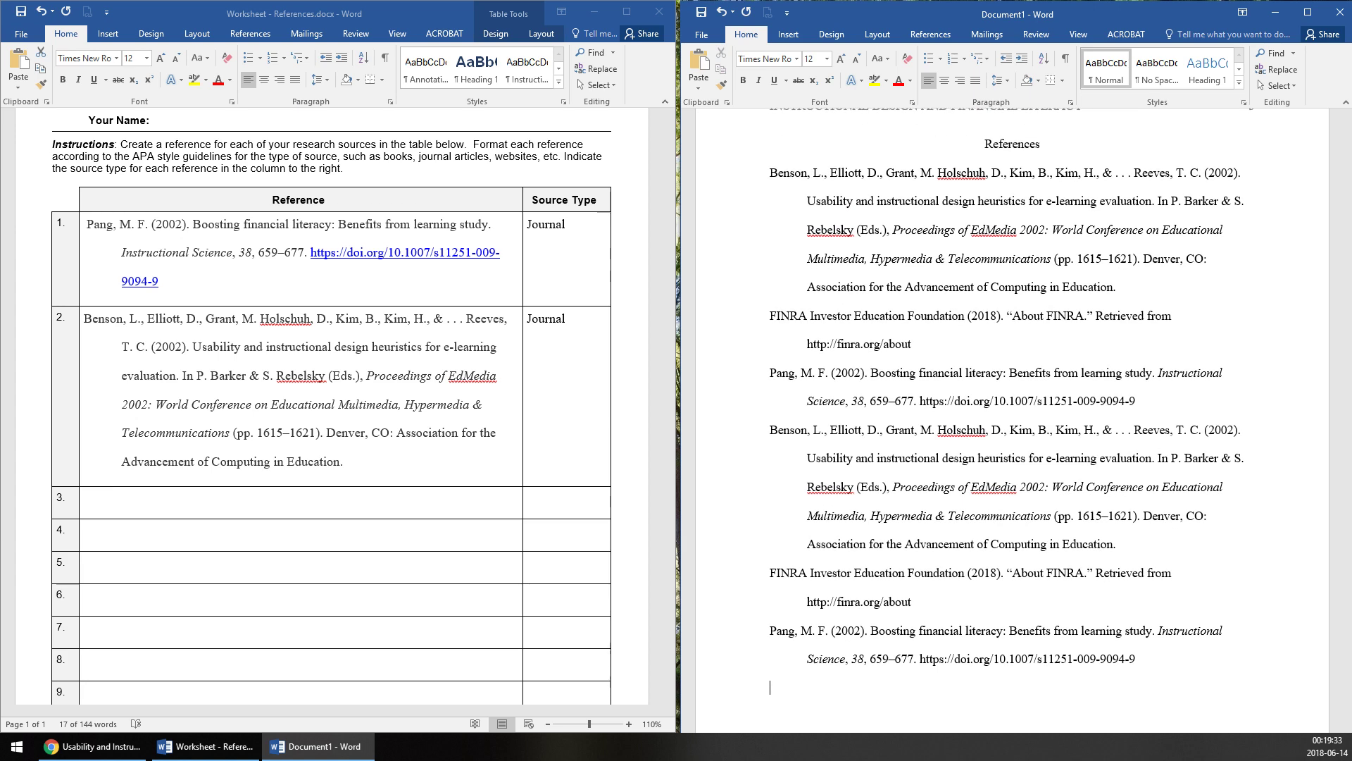
scroll(1233, 497, "down", 1)
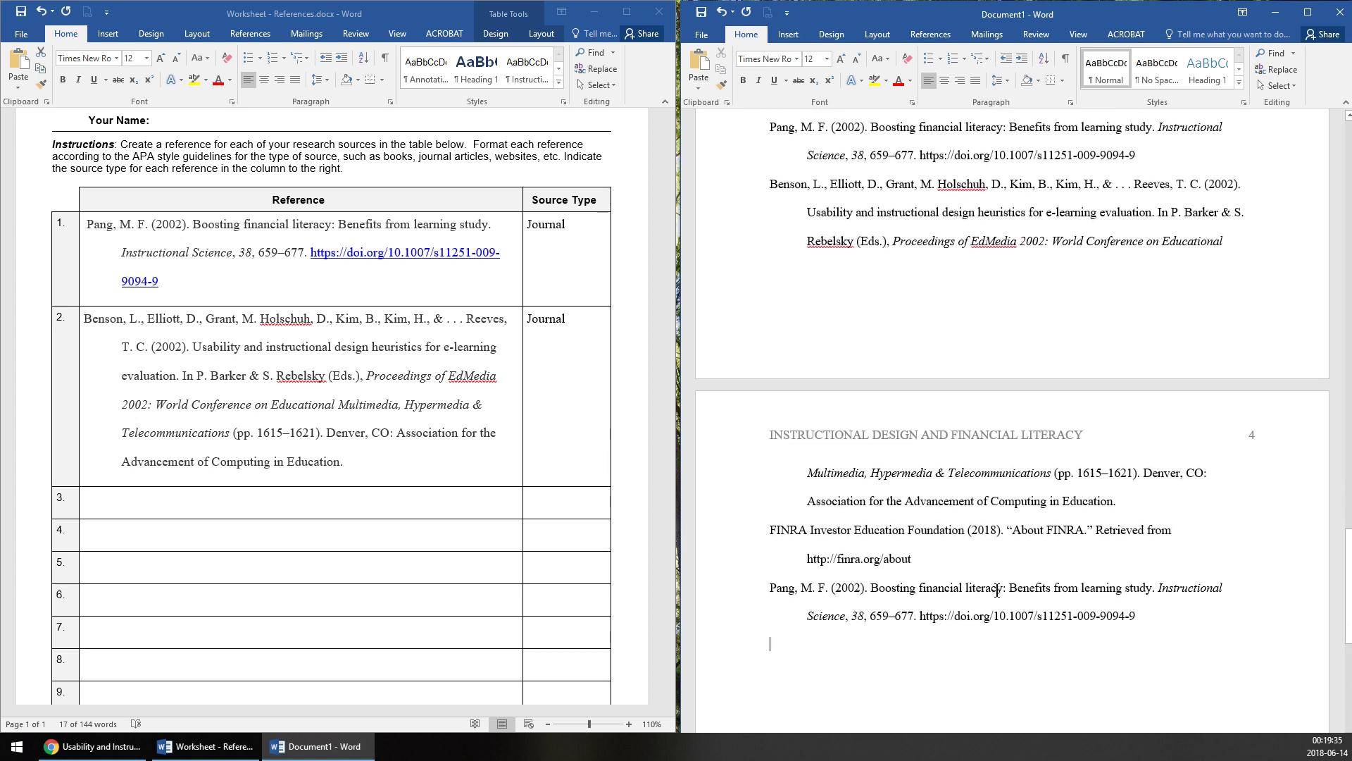
Highlight the copied entry that splits across pages 3 and 4
left_click_drag(1132, 505, 785, 190)
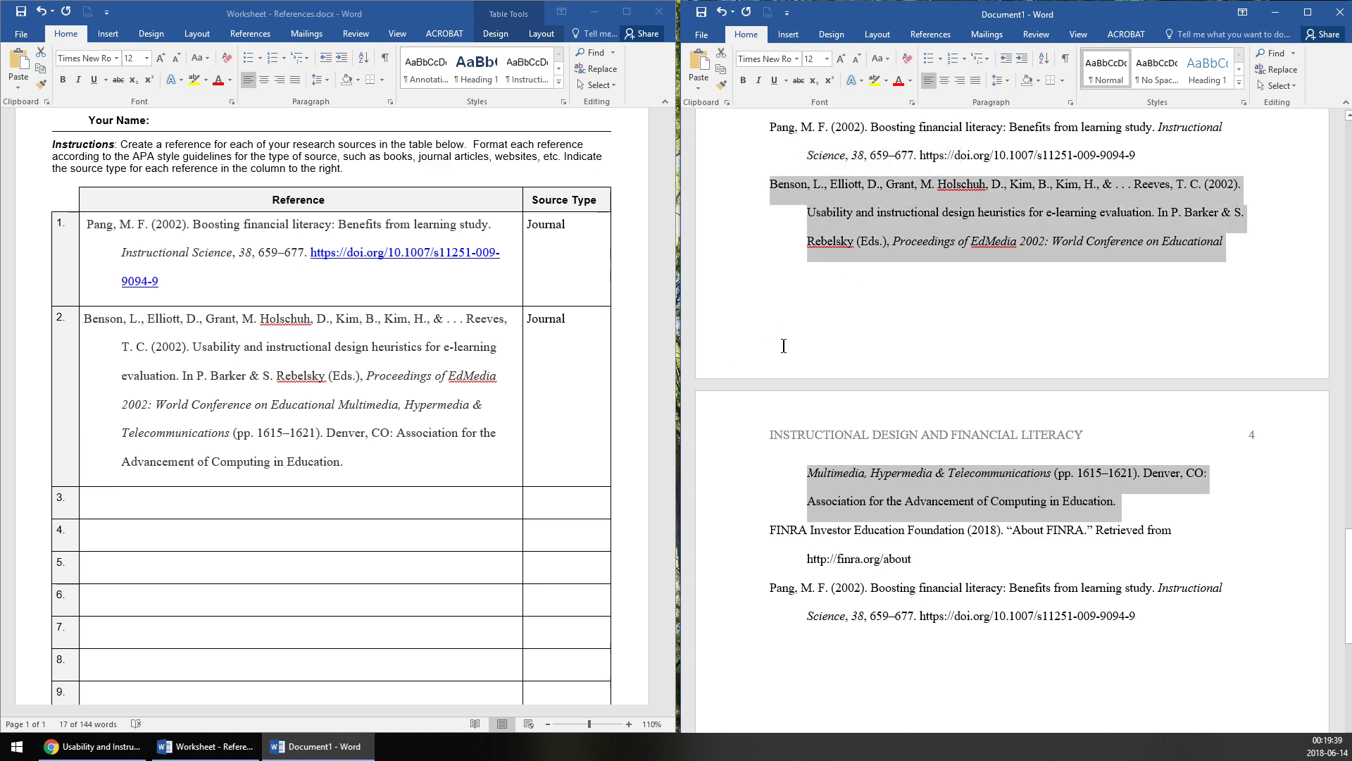
scroll(949, 346, "up", 2)
left_click(876, 386)
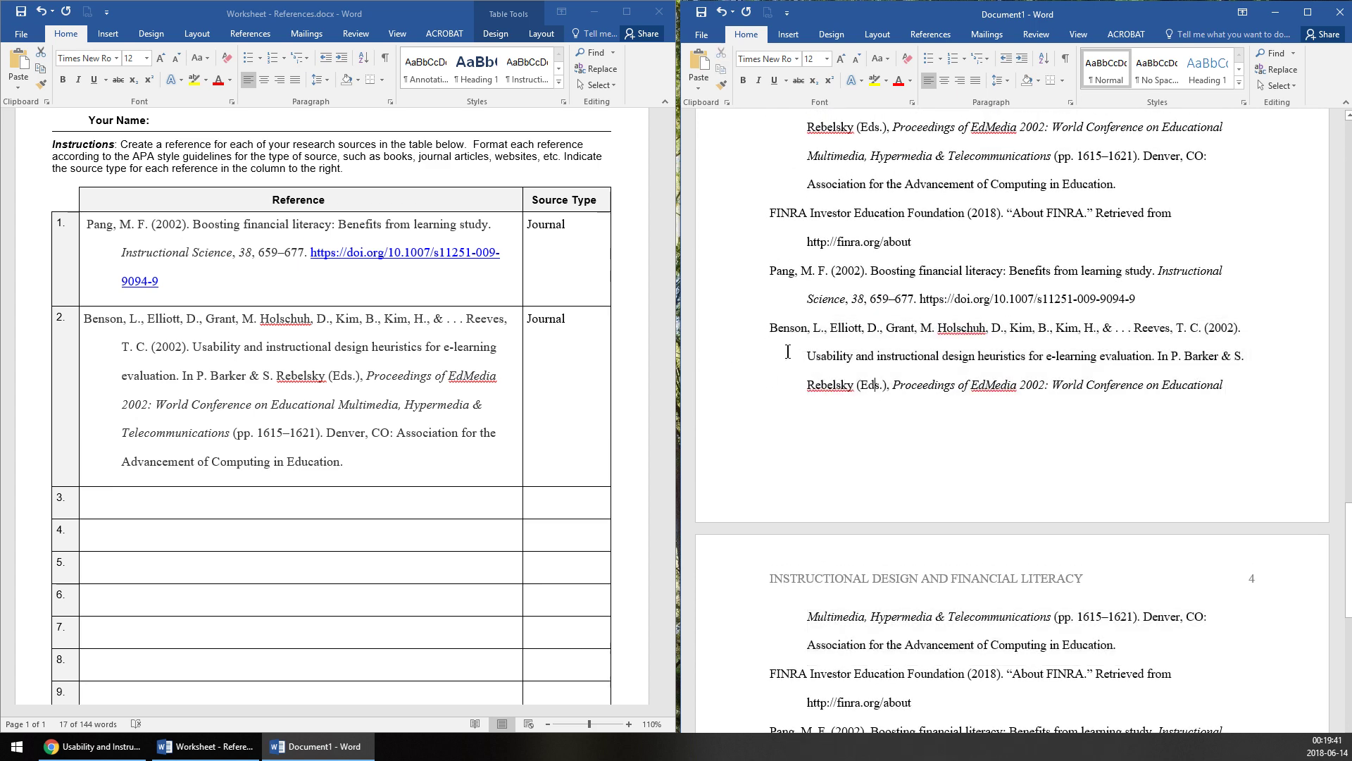
left_click_drag(767, 322, 1127, 647)
key("ctrl+c")
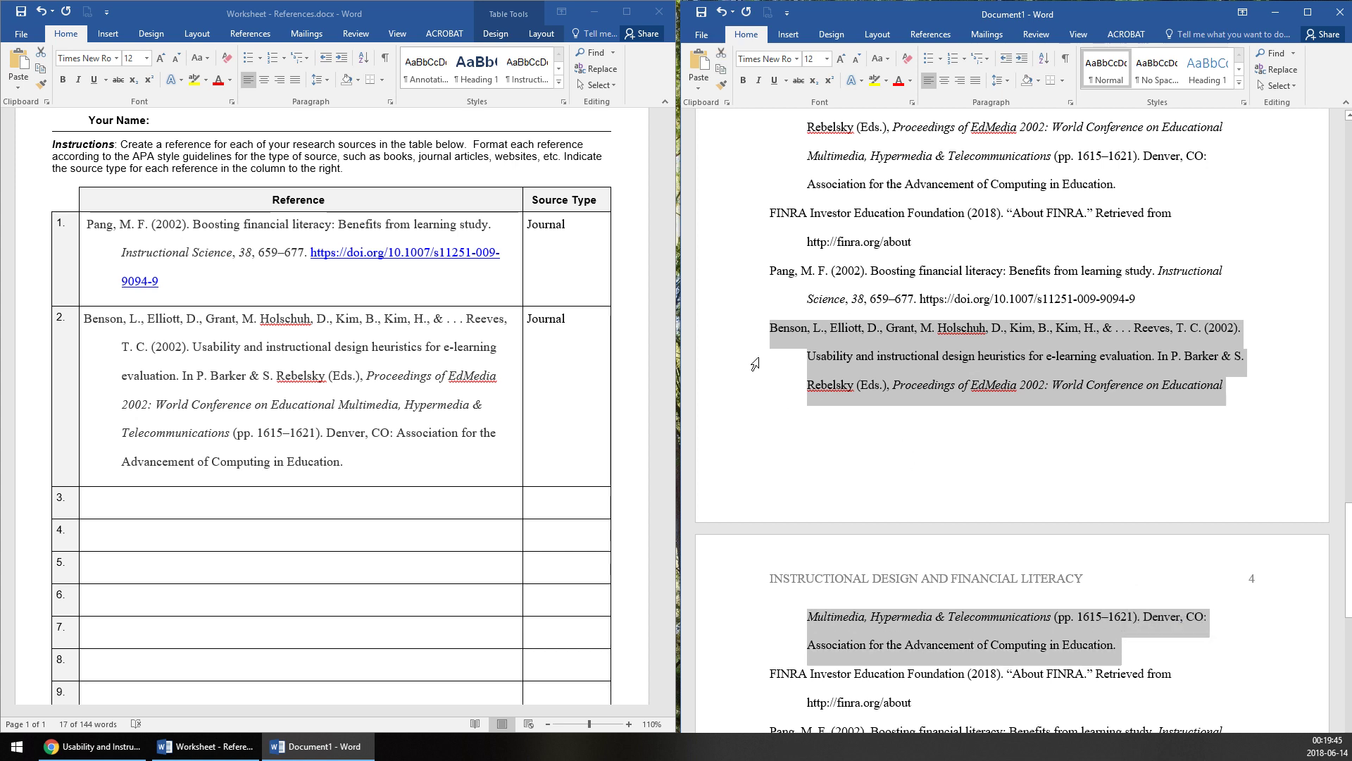
Try pushing the split entry onto page 4 with blank lines before it, and remove those lines again
left_click(771, 330)
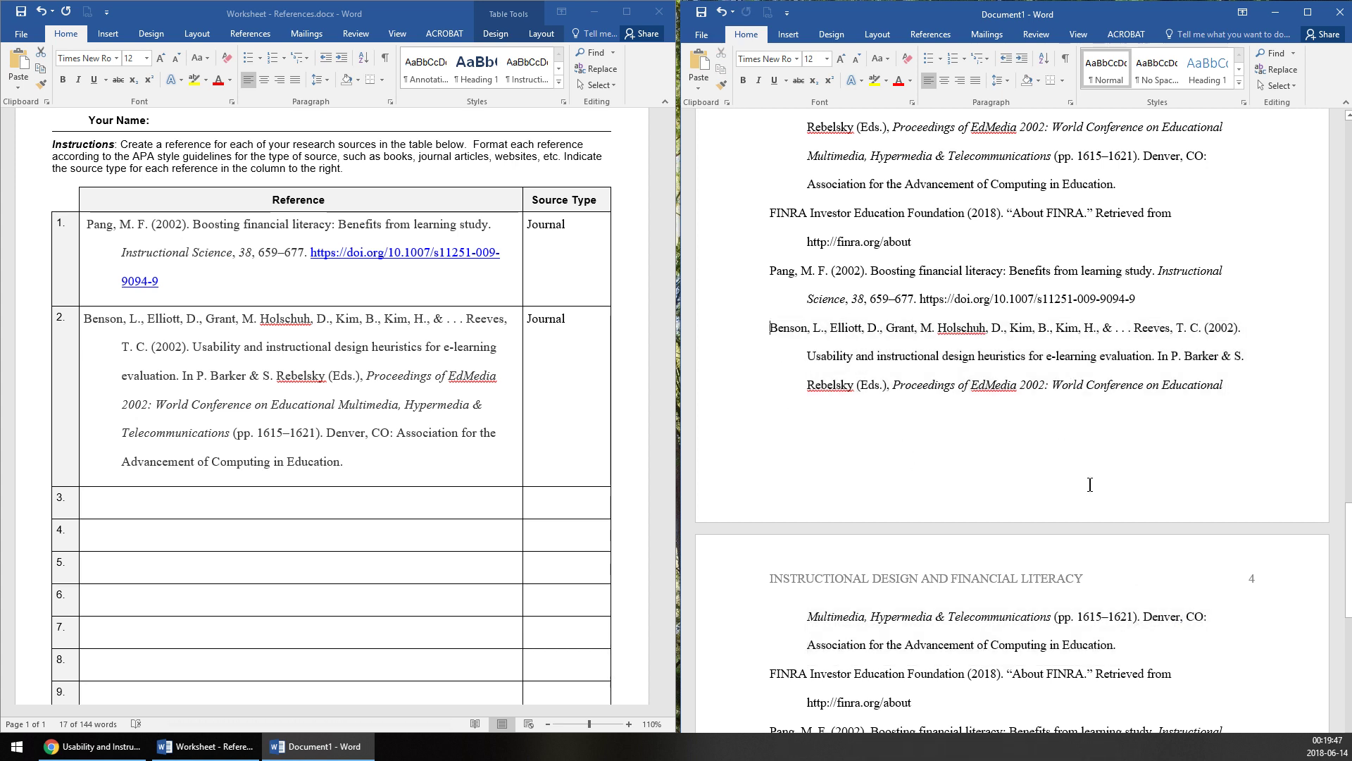
key("Return")
key("Return")
key("Return")
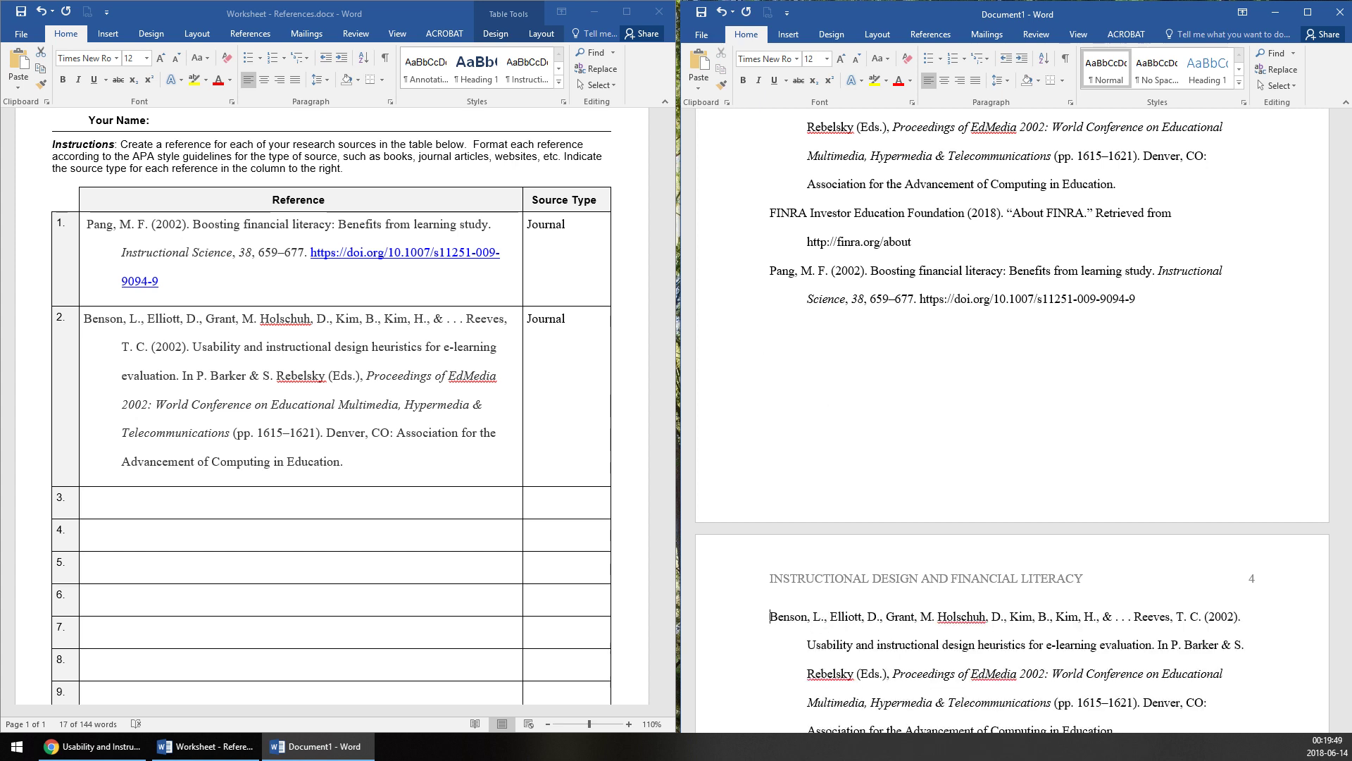
key("BackSpace")
key("BackSpace")
key("BackSpace")
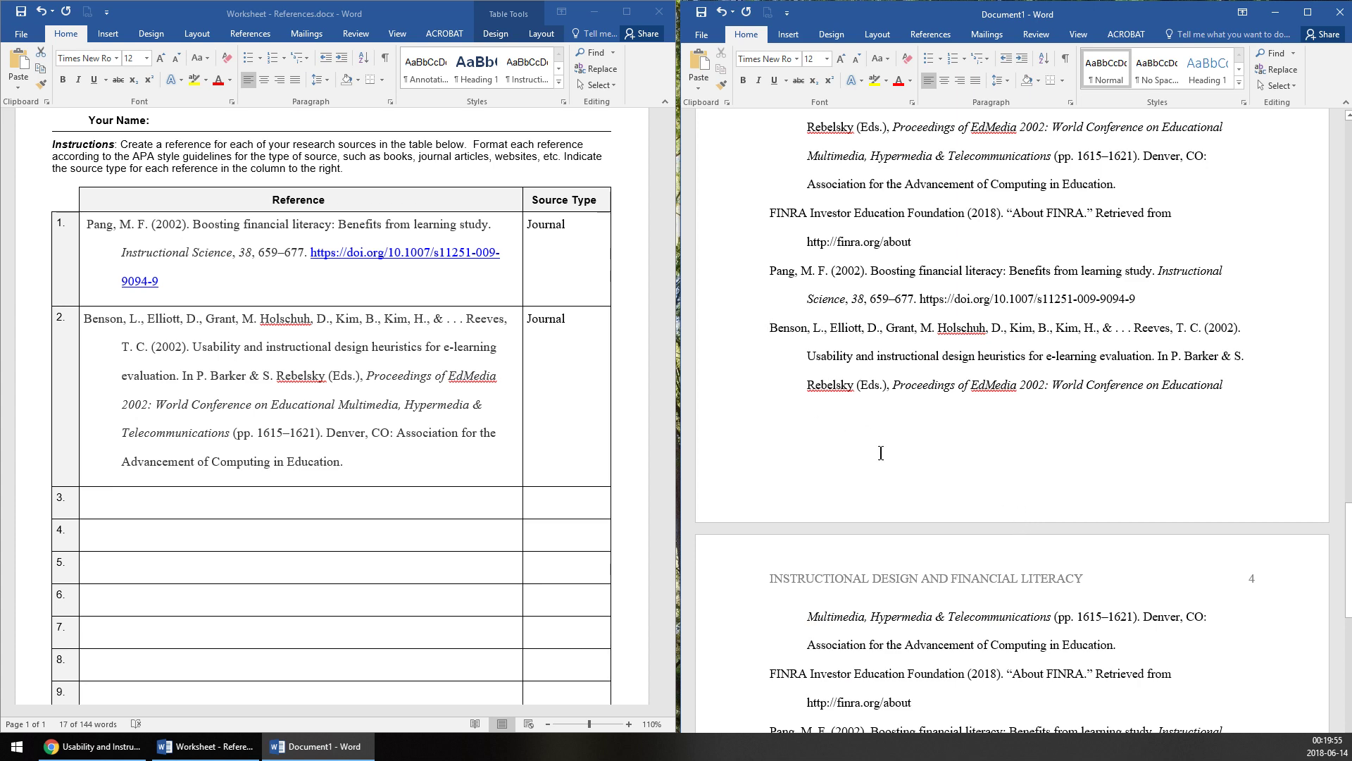
Examine how the repeated reference entries flow from page 3 onto page 4
key("ctrl+v")
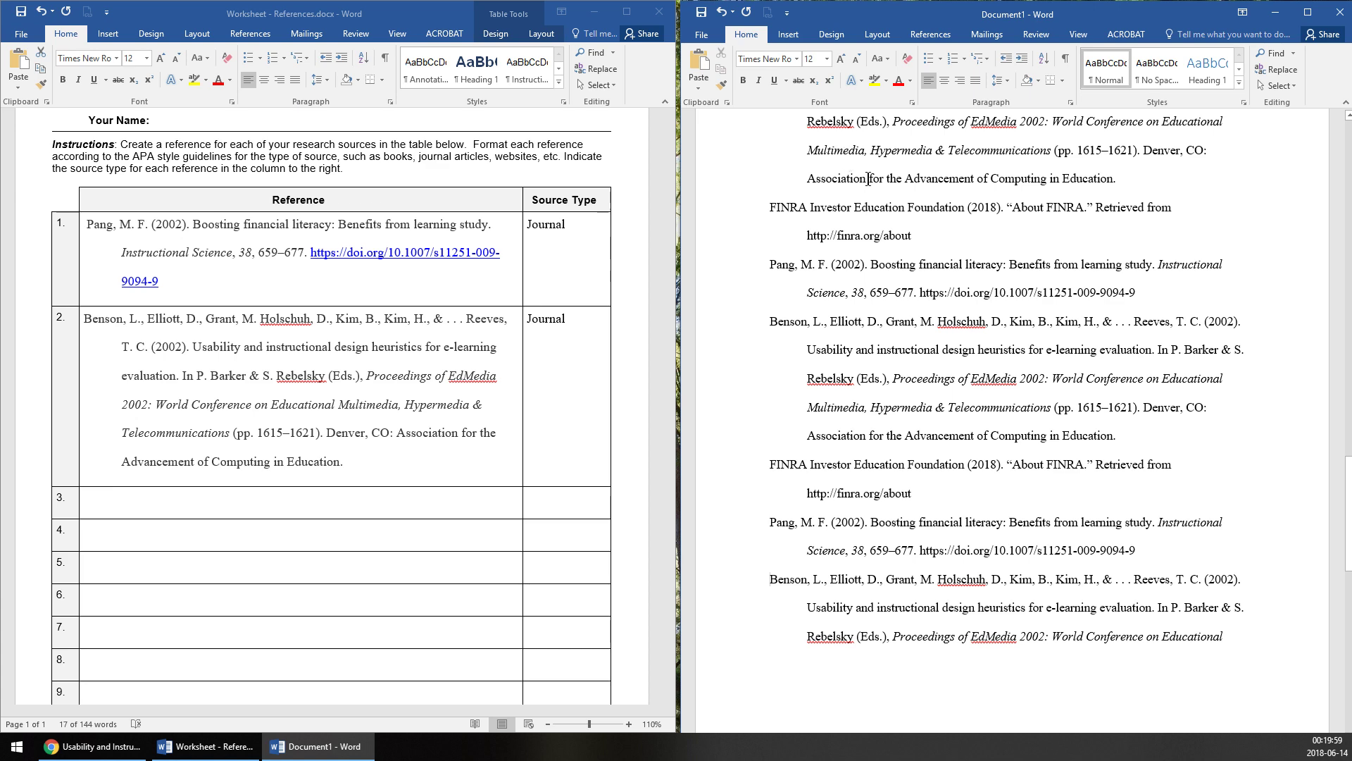
scroll(1071, 474, "down", 2)
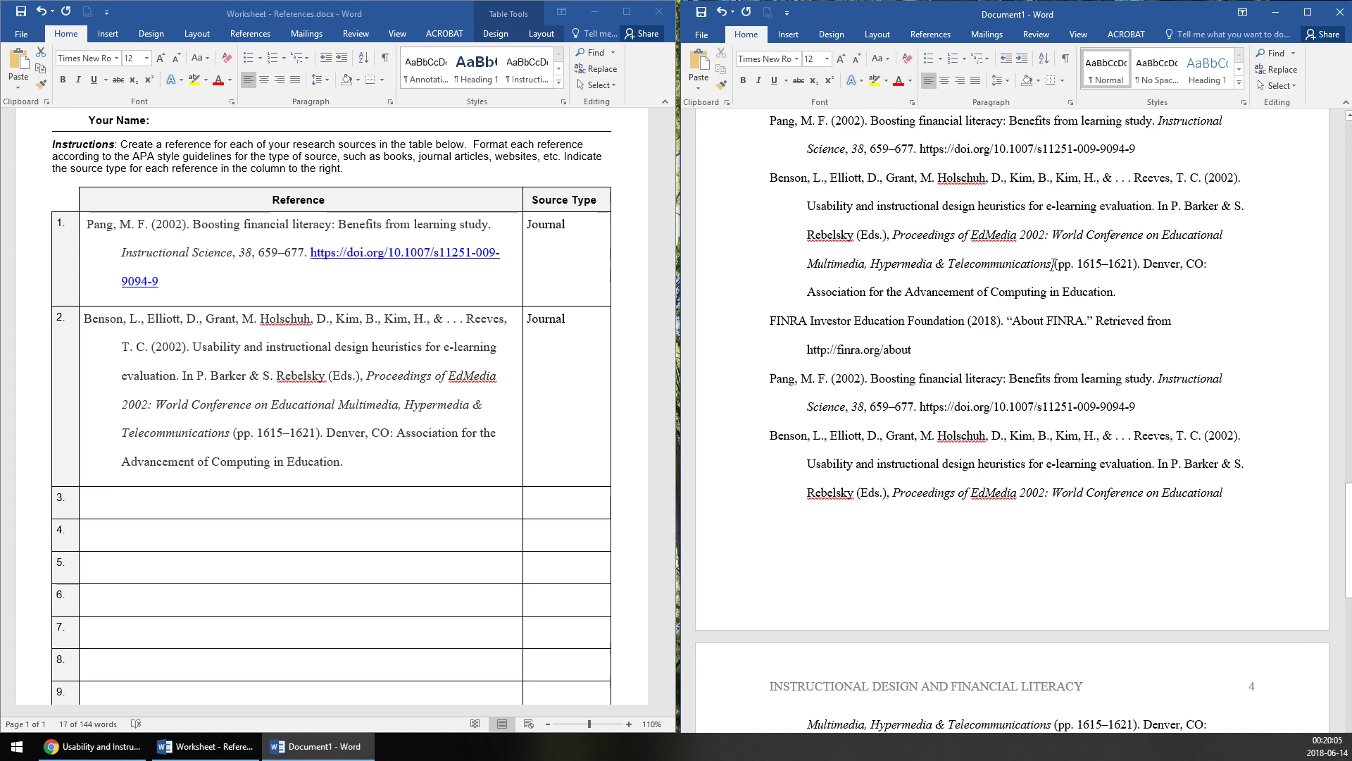
key("ctrl+v")
left_click_drag(770, 267, 932, 493)
scroll(922, 490, "down", 4)
scroll(917, 488, "down", 5)
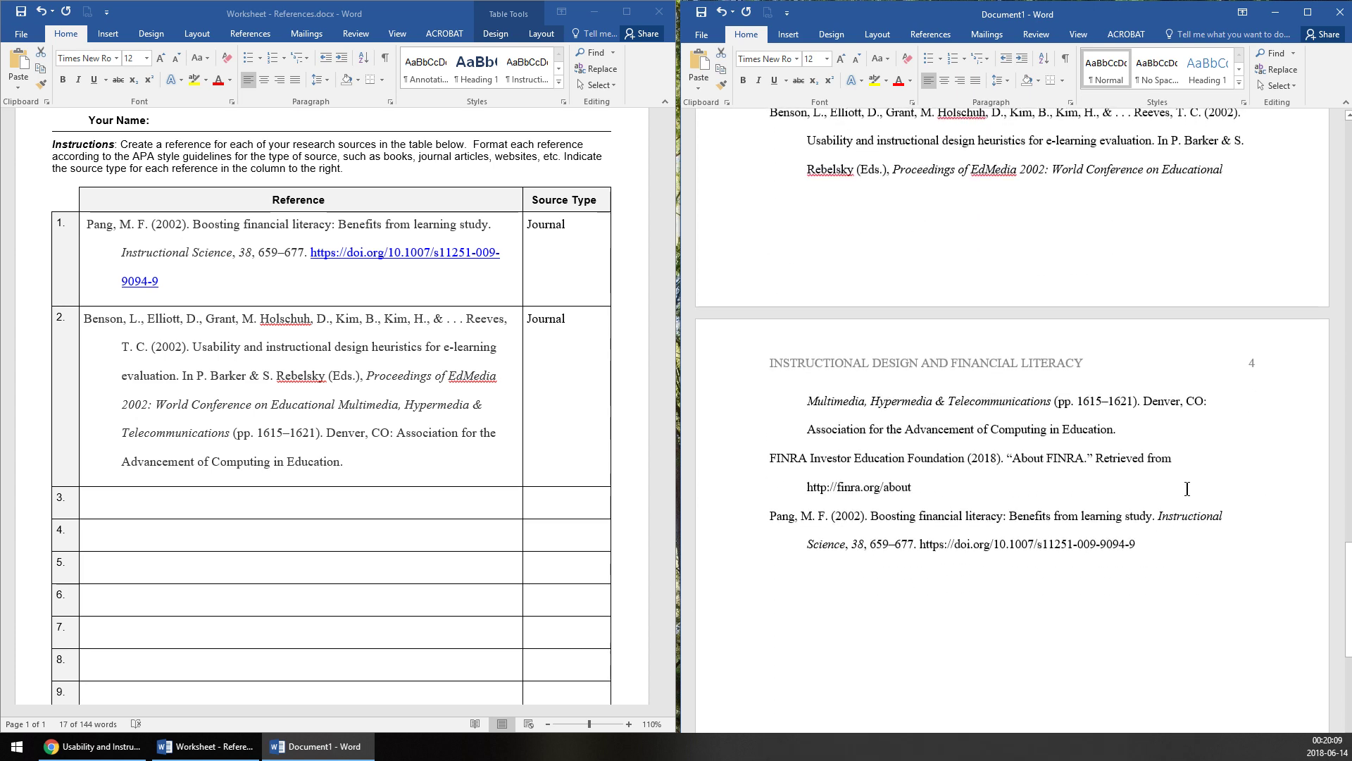
left_click_drag(1138, 544, 764, 300)
scroll(986, 394, "up", 3)
scroll(896, 349, "up", 3)
scroll(896, 349, "up", 4)
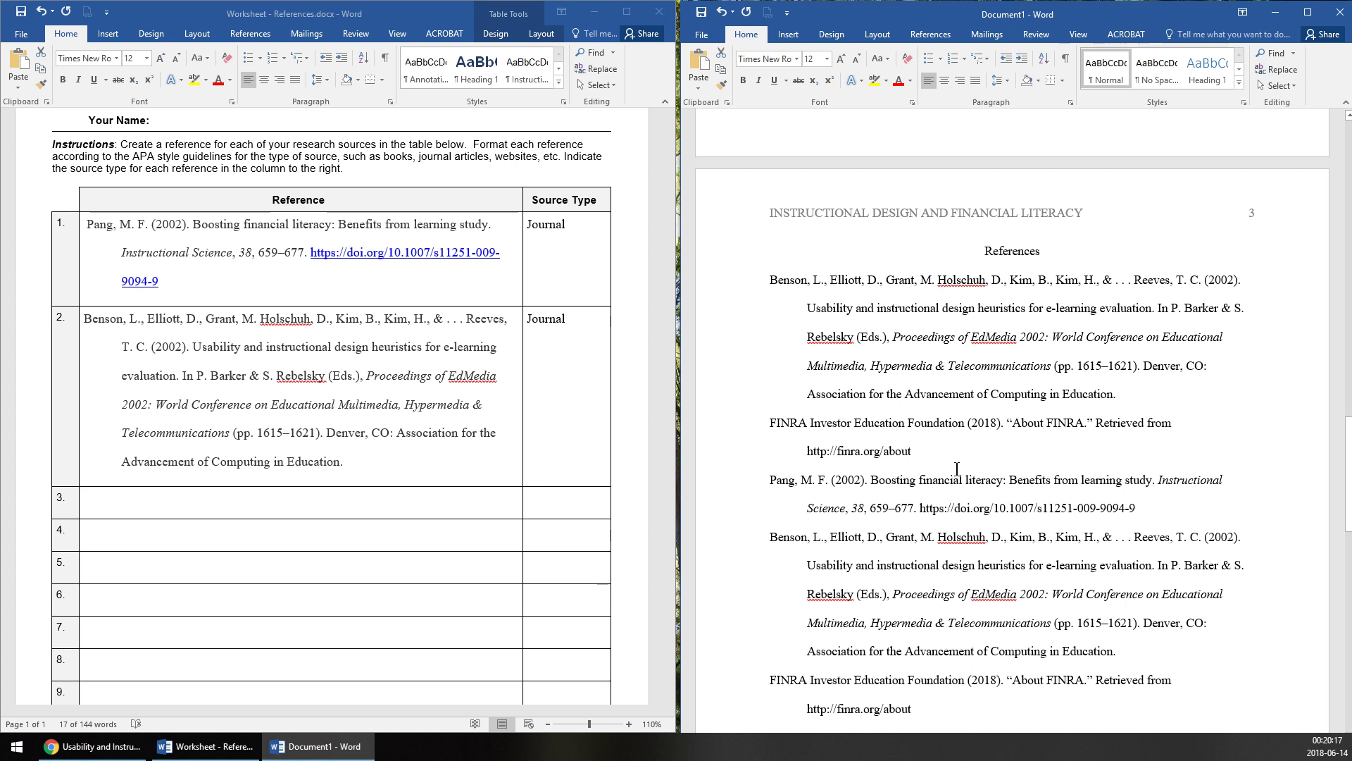
Apply a page margin preset to the APA paper
scroll(956, 468, "up", 2)
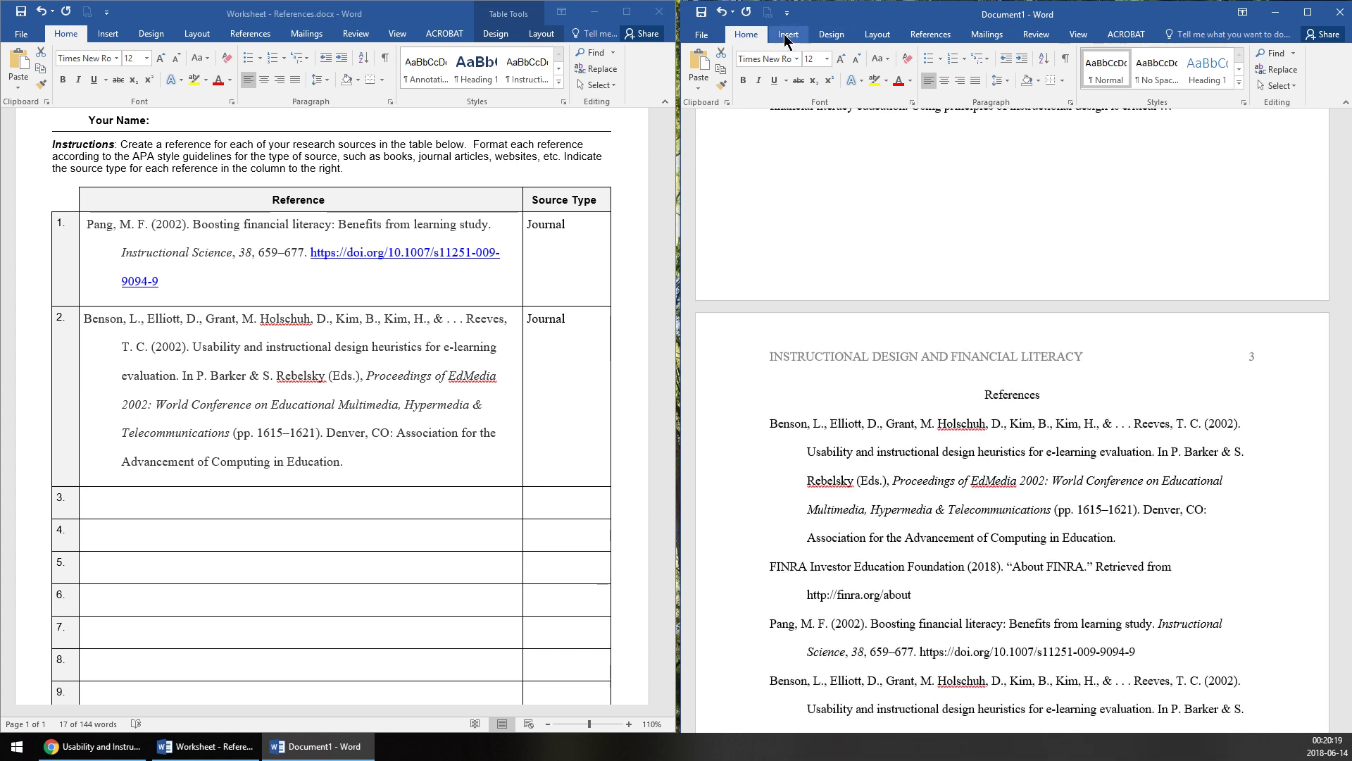
left_click(832, 36)
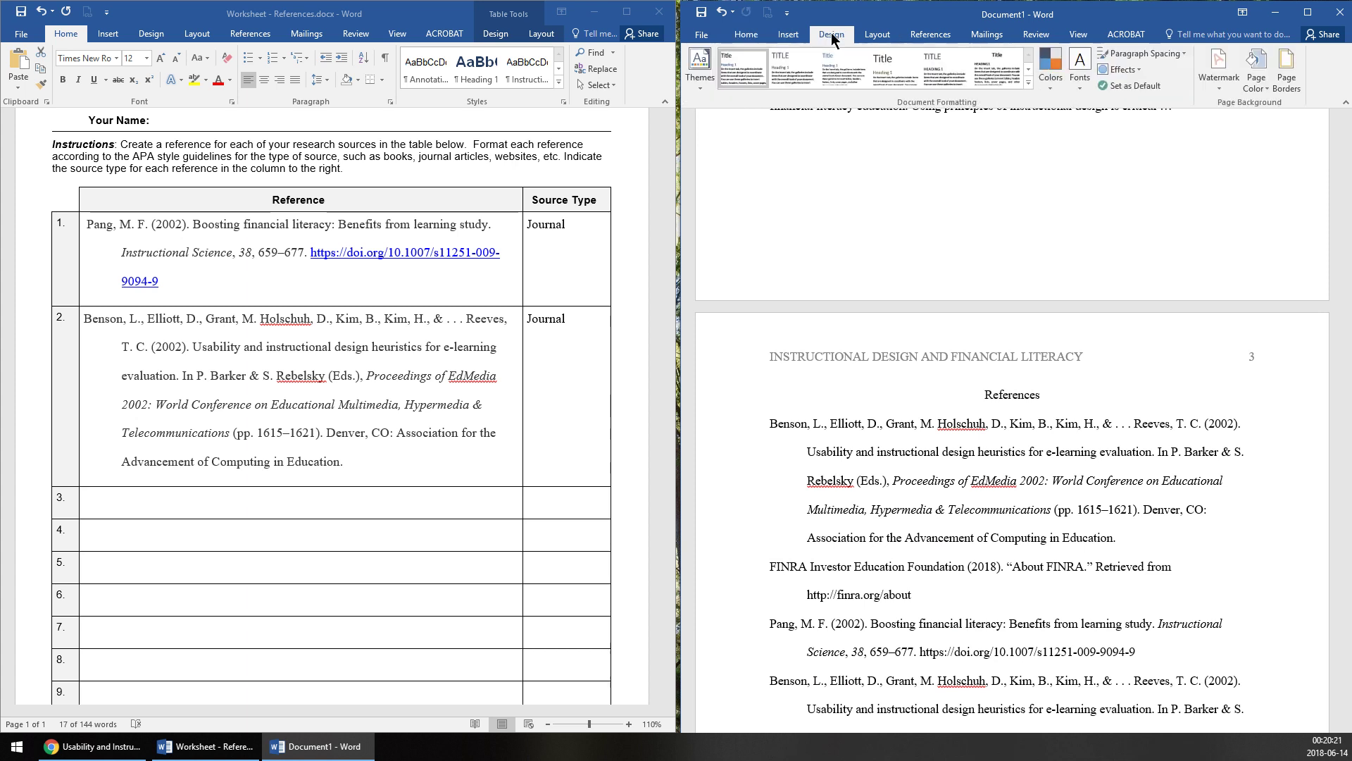
left_click(786, 35)
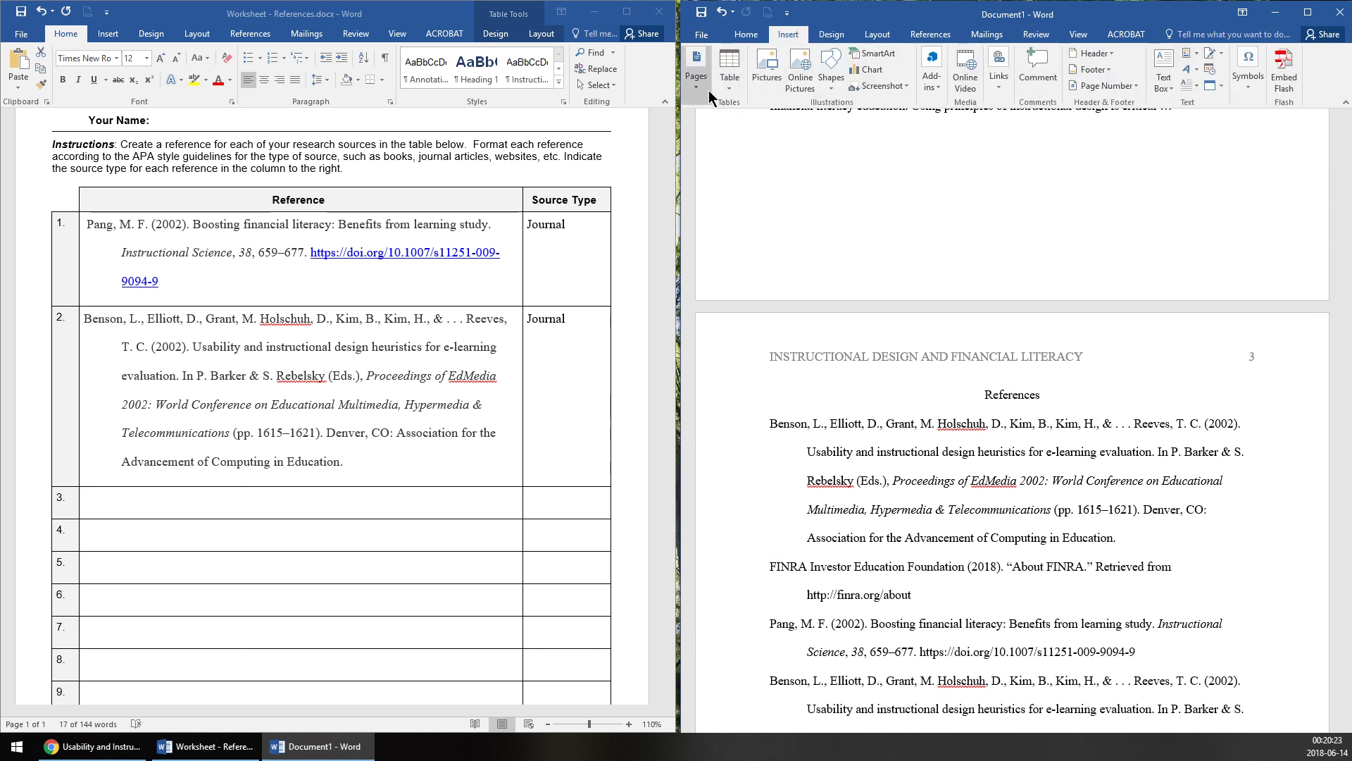
left_click(874, 35)
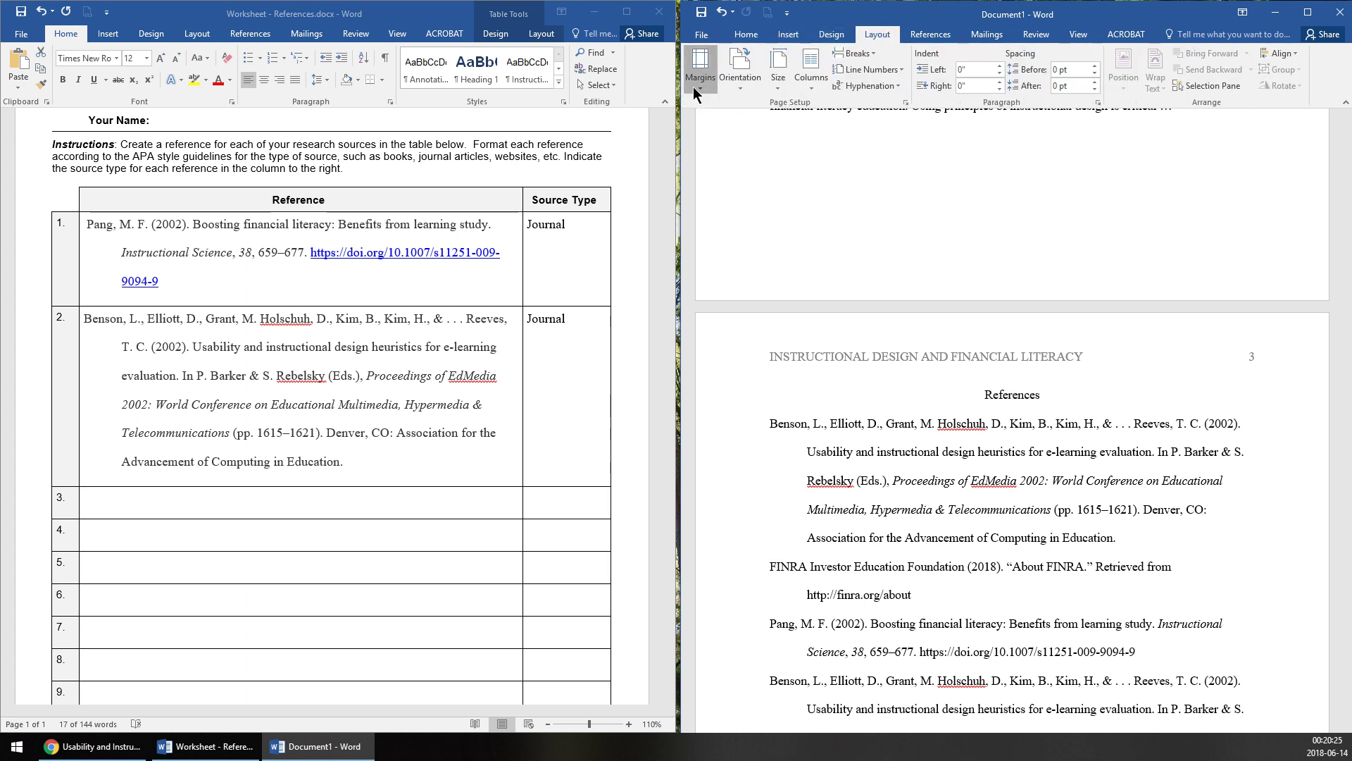
left_click(700, 67)
left_click(750, 169)
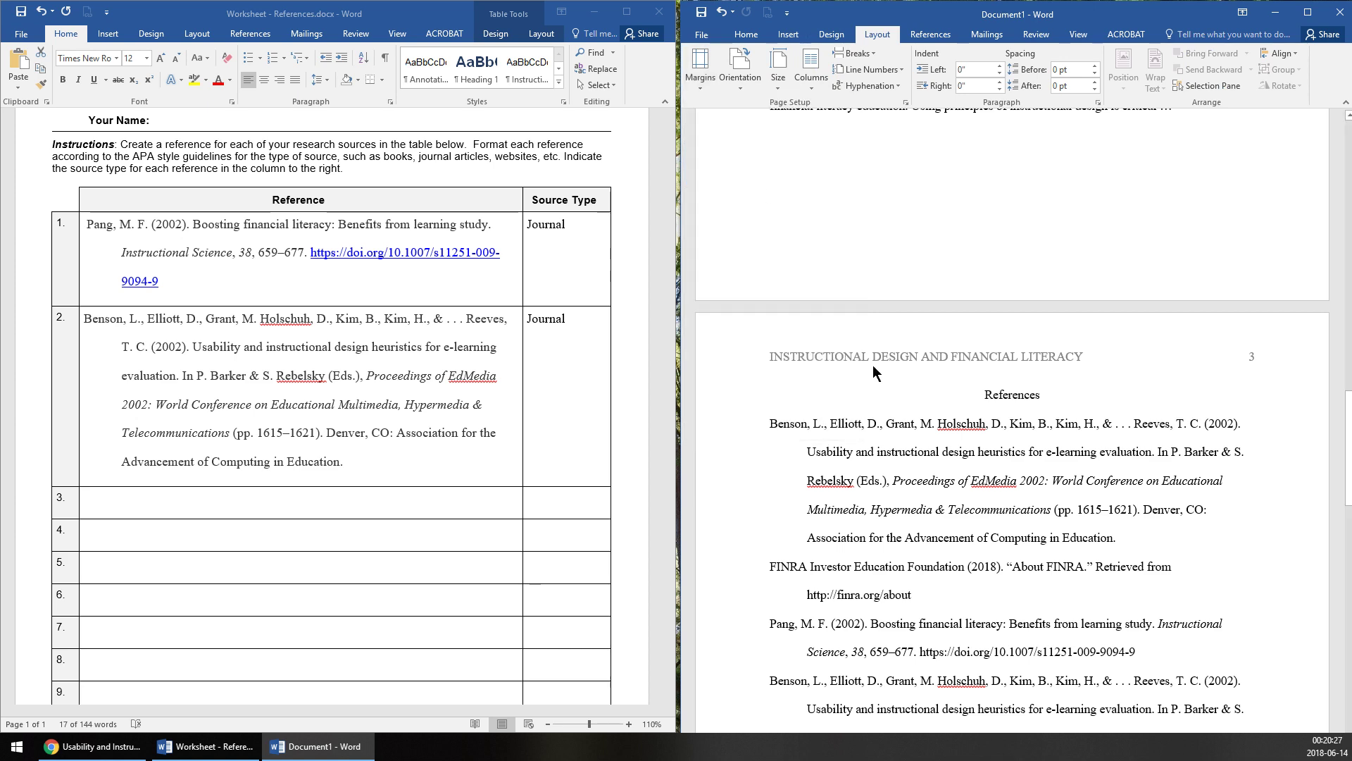
Review the whole paper's layout, from the title page through the page 2 title and headings to the References on pages 3 and 4
scroll(872, 364, "up", 10)
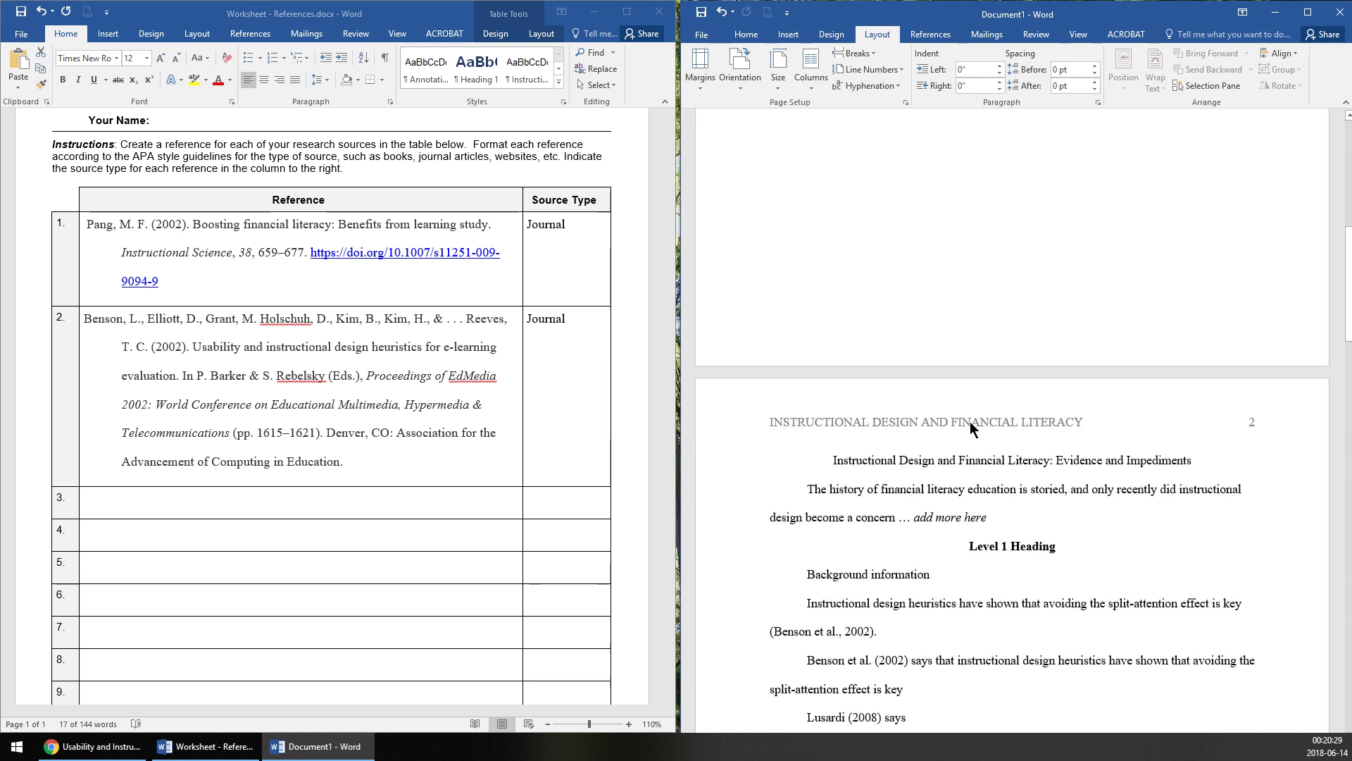
scroll(1023, 504, "up", 5)
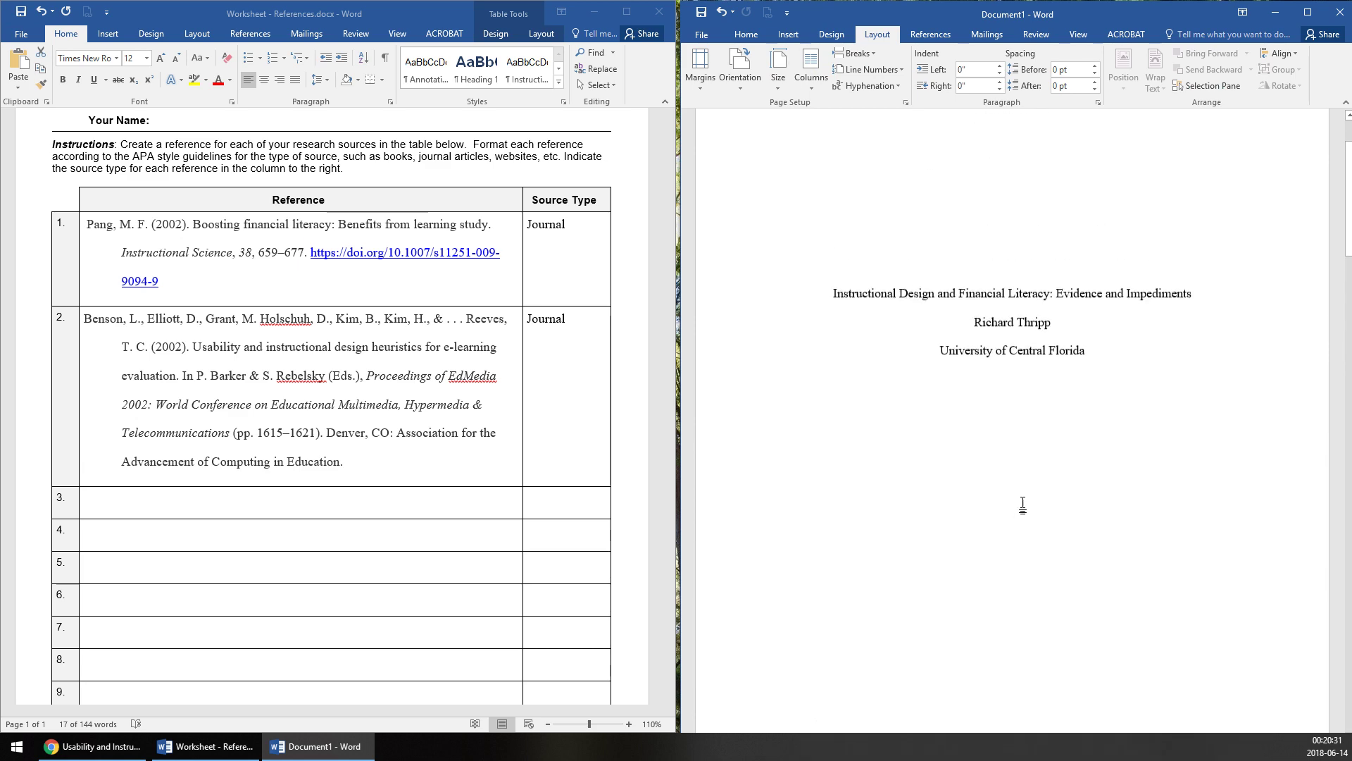
scroll(995, 239, "up", 3)
scroll(1079, 479, "down", 10)
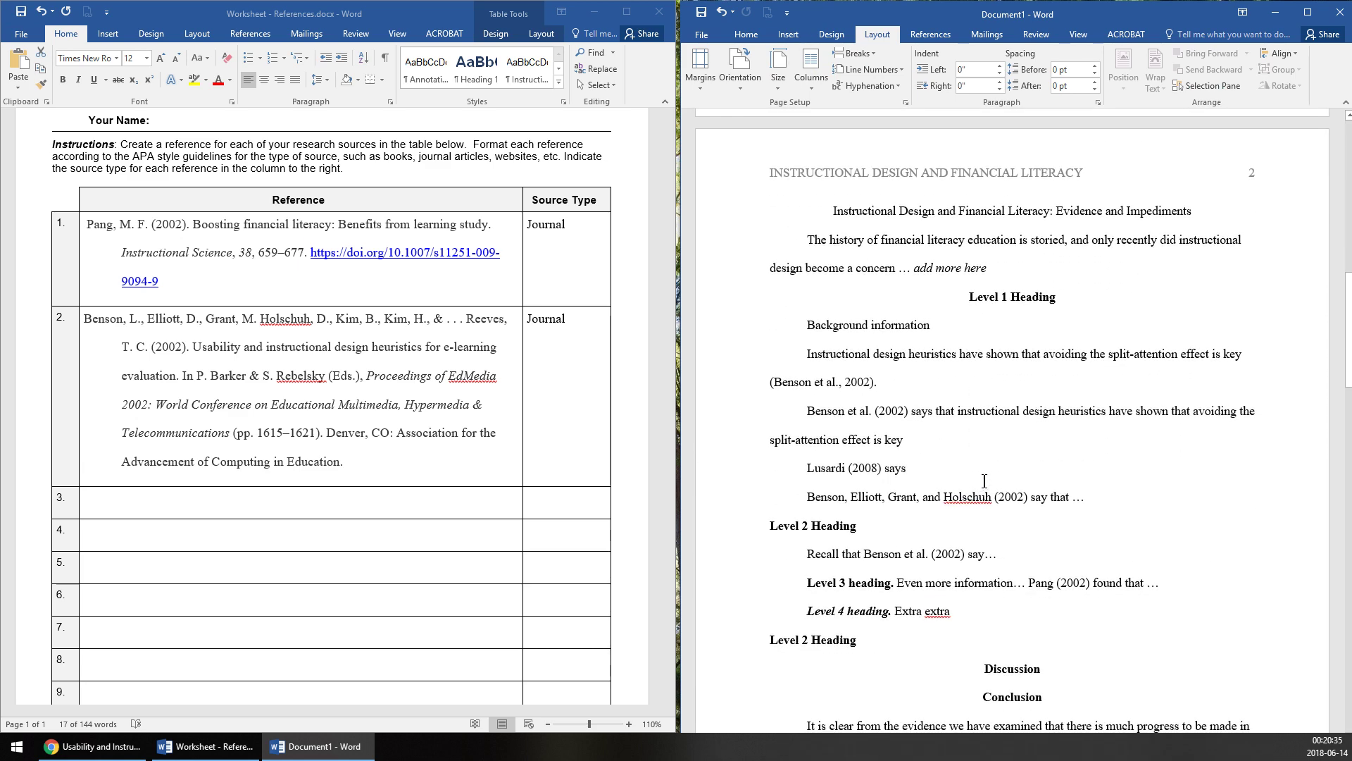
scroll(1050, 437, "down", 4)
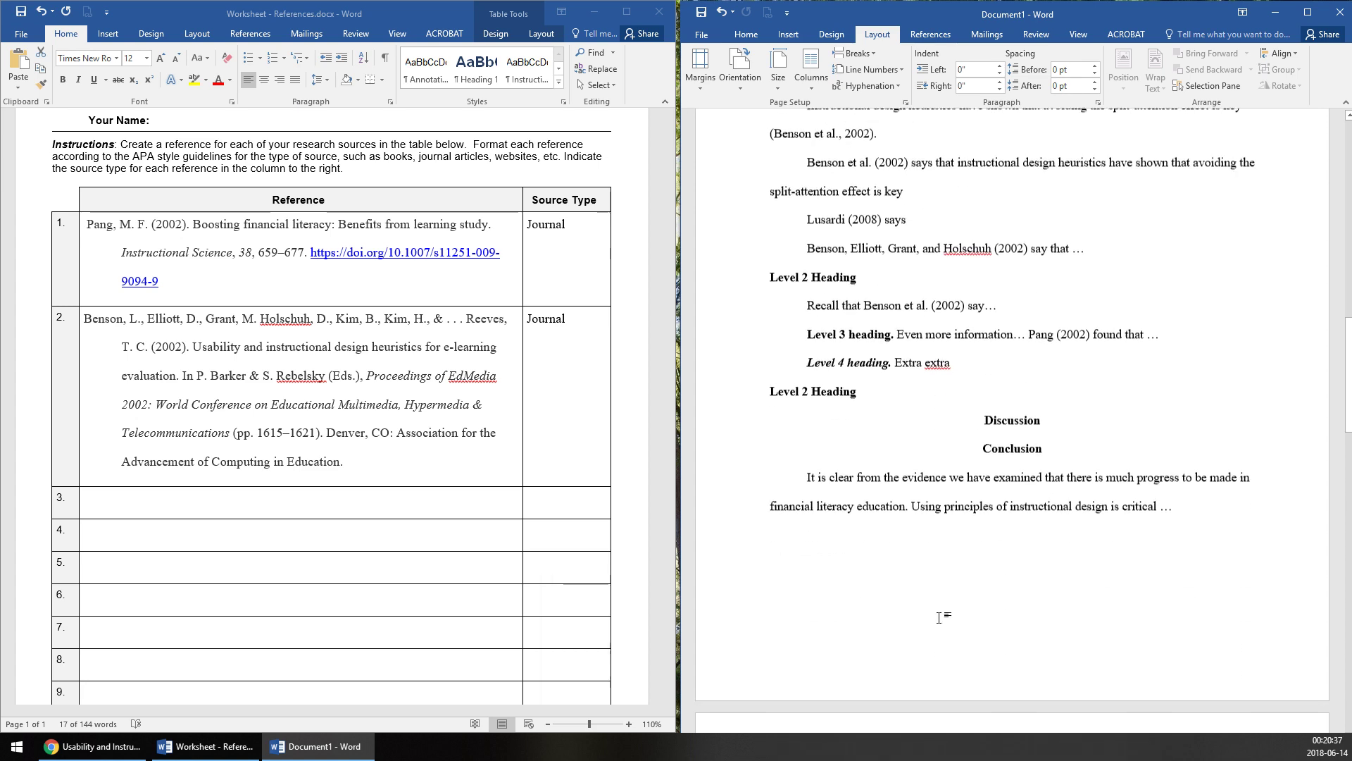
left_click(1099, 595)
scroll(1023, 569, "up", 5)
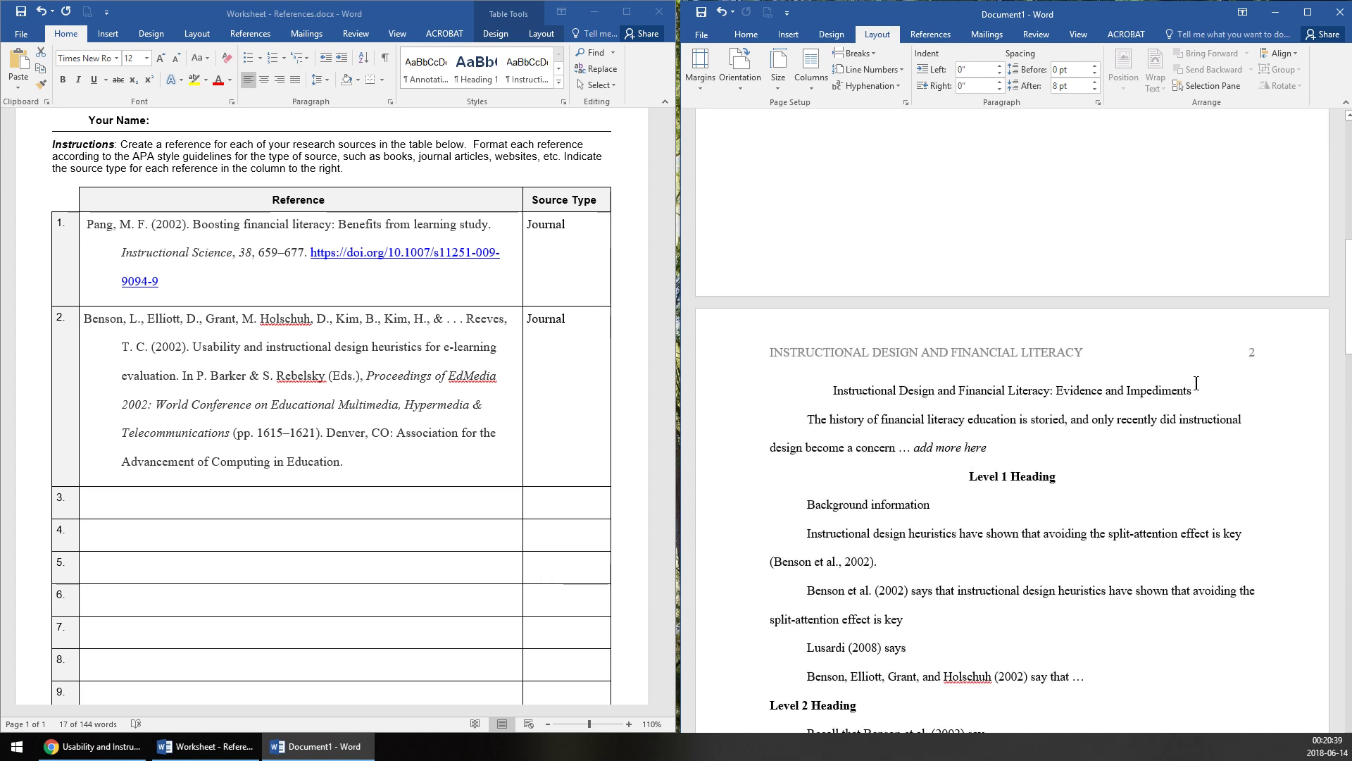
left_click_drag(862, 396, 1008, 396)
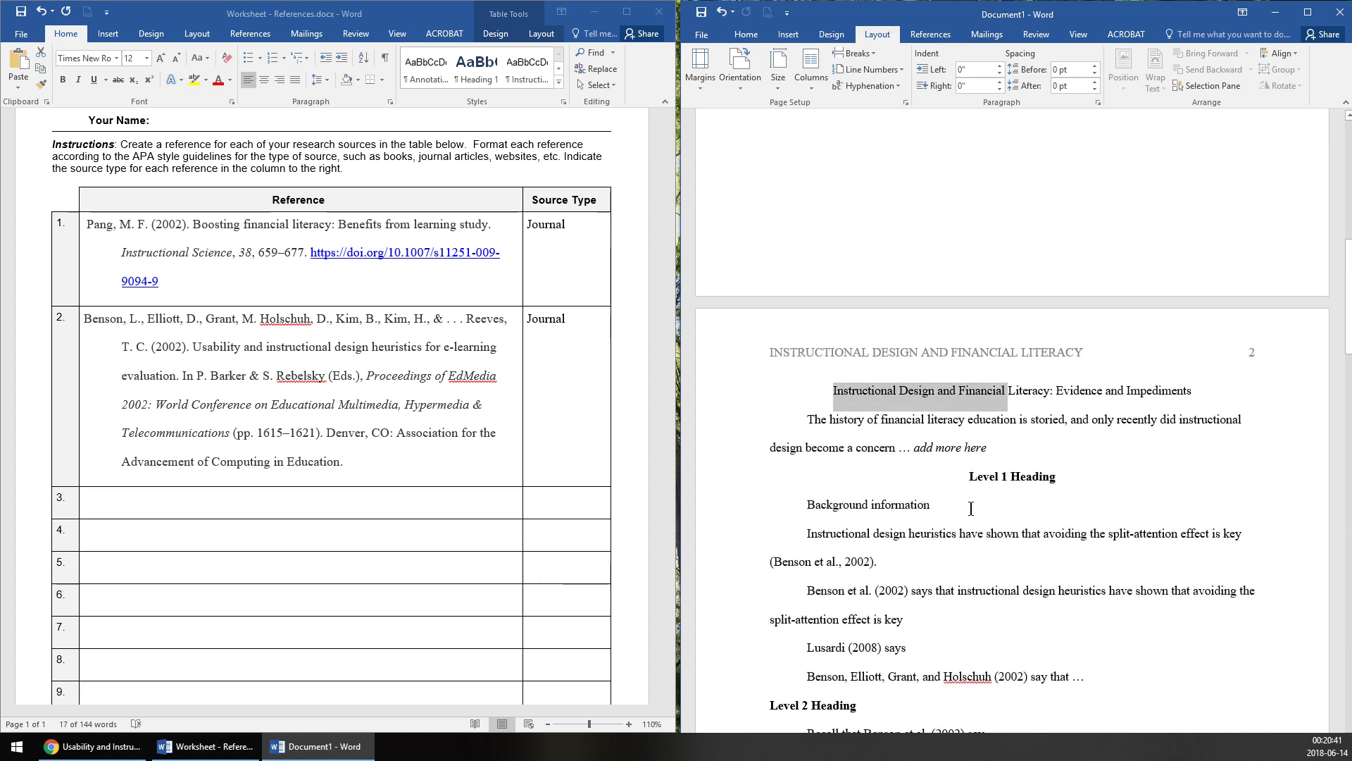
scroll(1026, 447, "down", 5)
scroll(1027, 448, "down", 10)
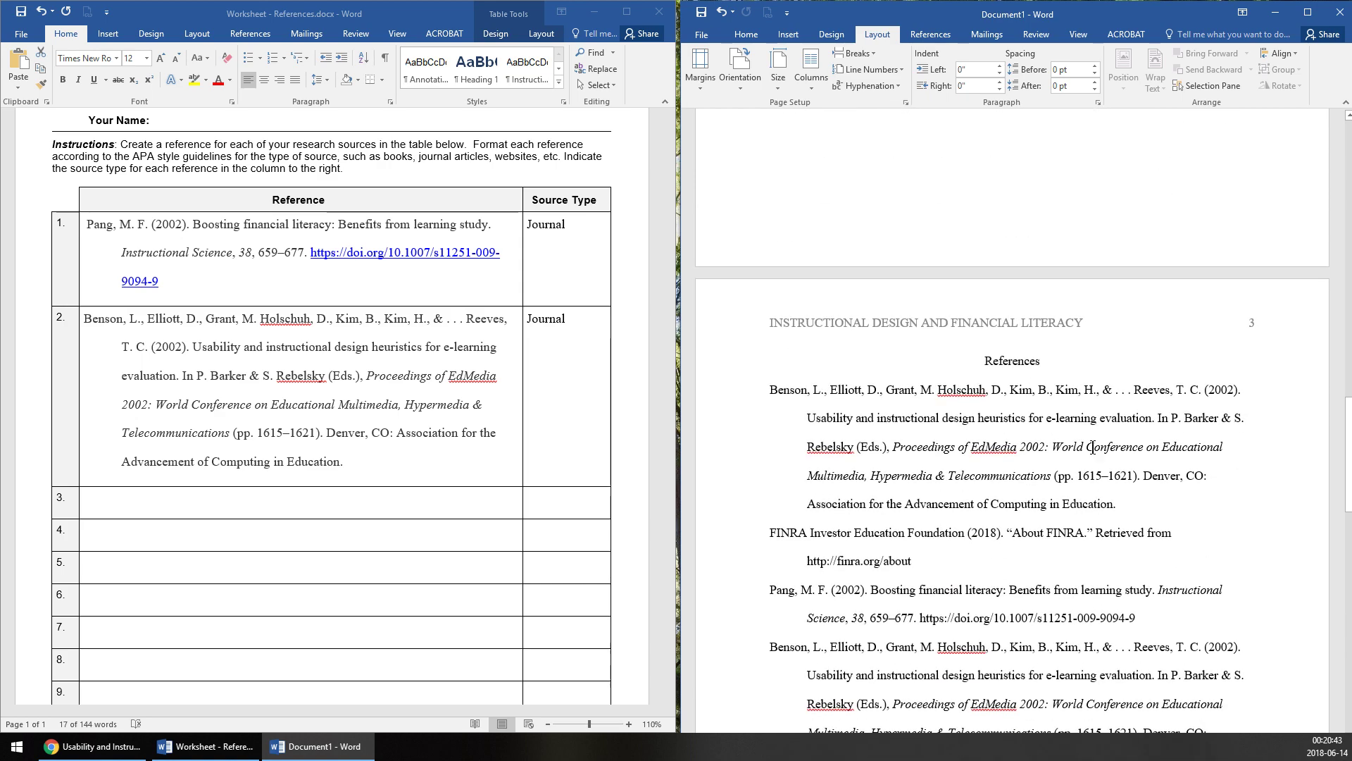
scroll(1104, 437, "down", 4)
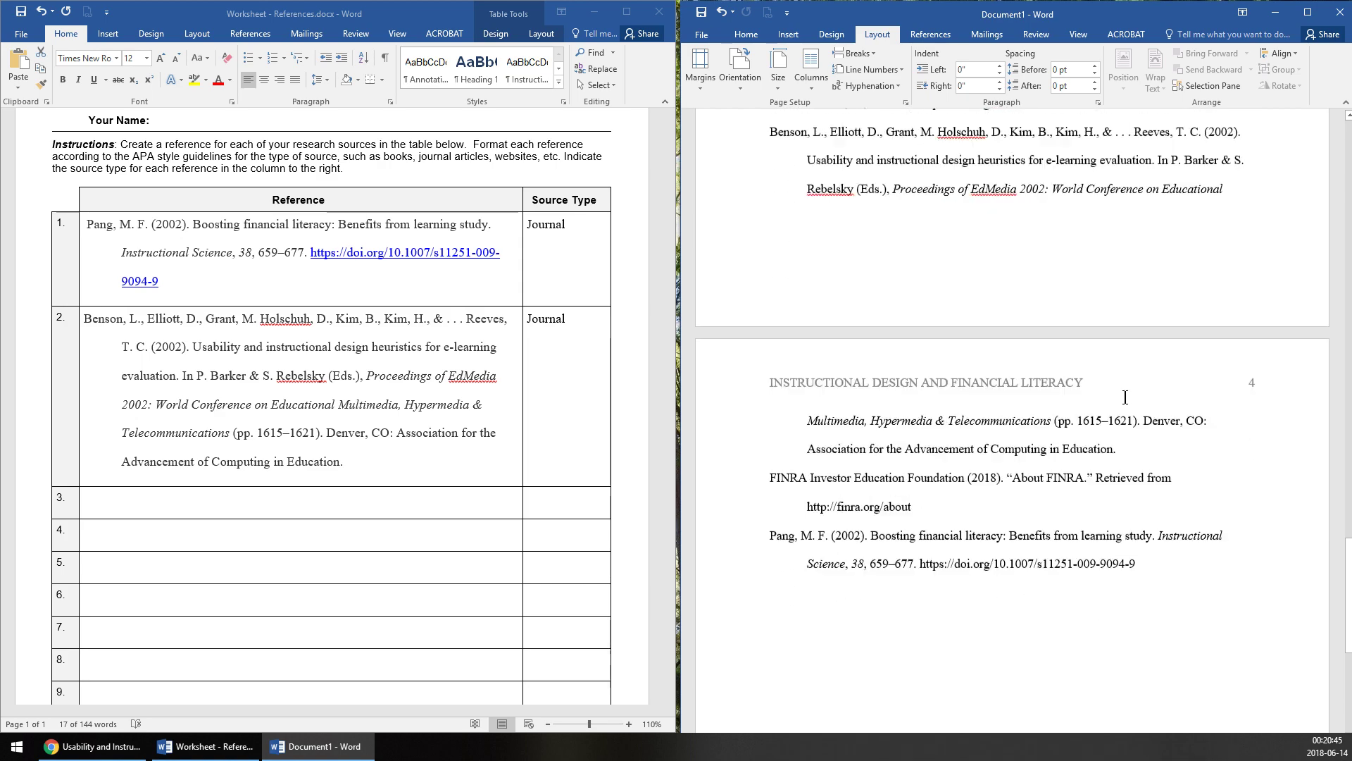